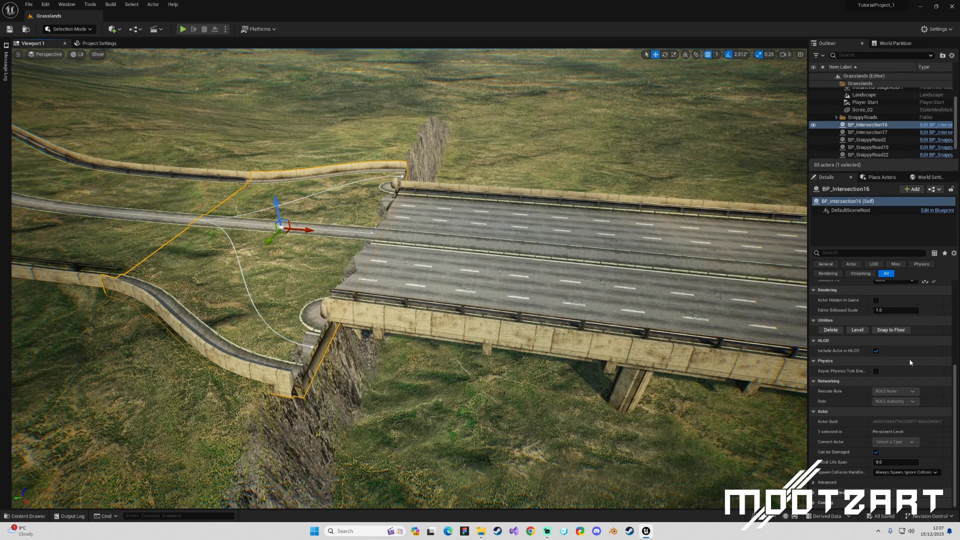
Spawn connected roads from the selected freeway intersection and extend the near-side ramp road outward alongside the bridge.
scroll(882, 359, "up", 5)
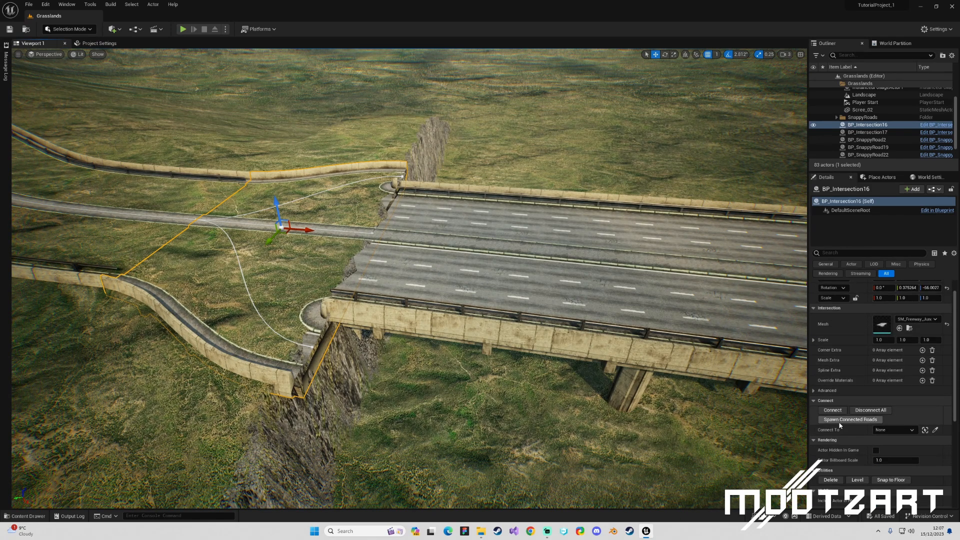
left_click(842, 420)
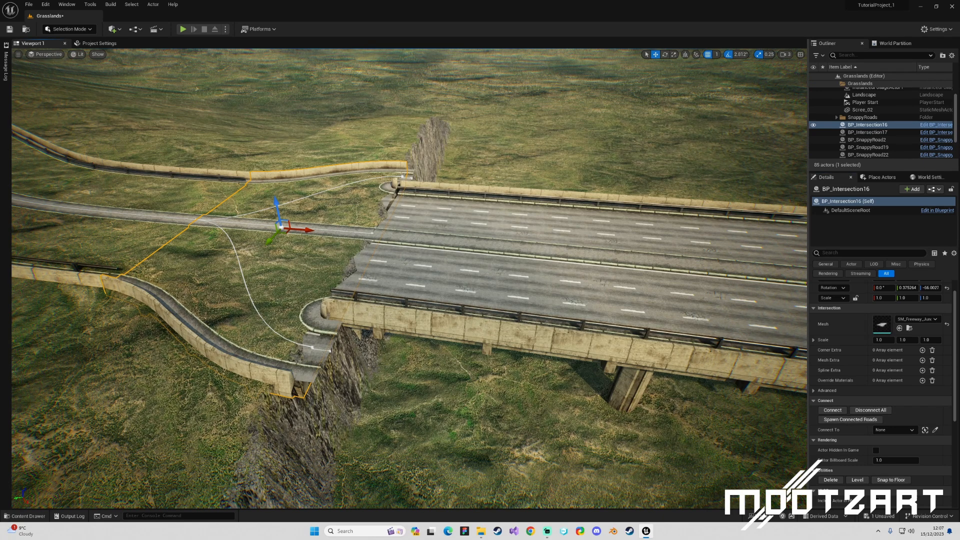
left_click(328, 350)
left_click(330, 351)
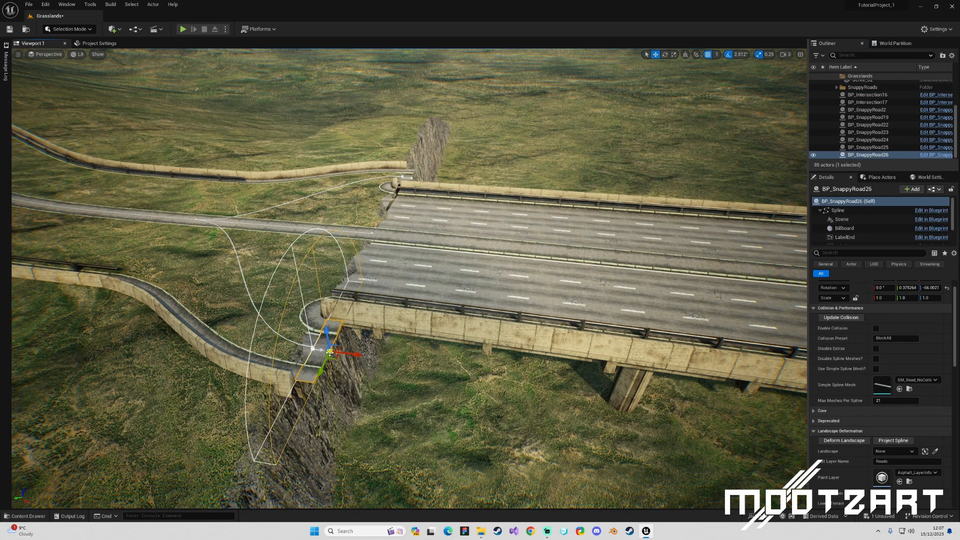
left_click_drag(353, 354, 533, 387)
Extend the spawned ramp road on the opposite side of the same junction outward along the bridge.
left_click(411, 171)
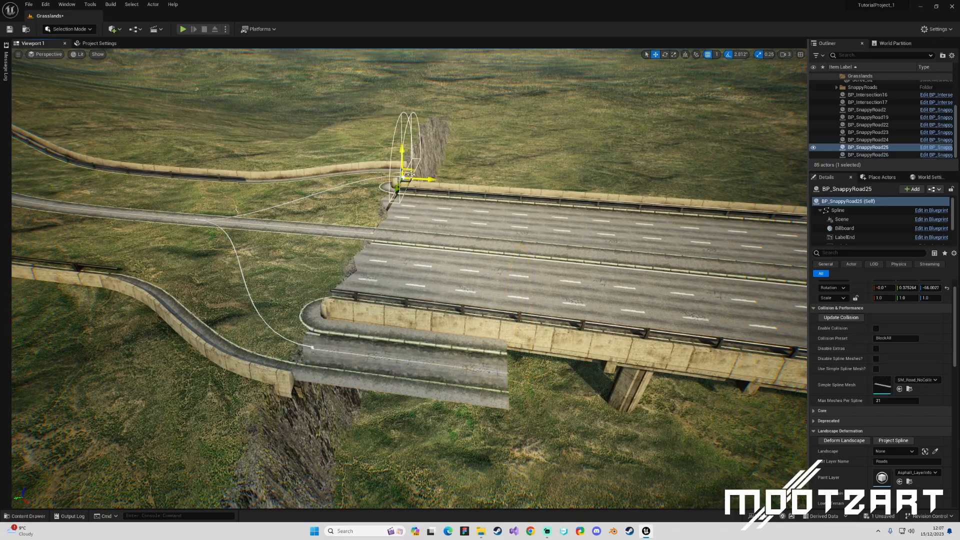
left_click_drag(443, 180, 553, 192)
right_click_drag(553, 192, 488, 220)
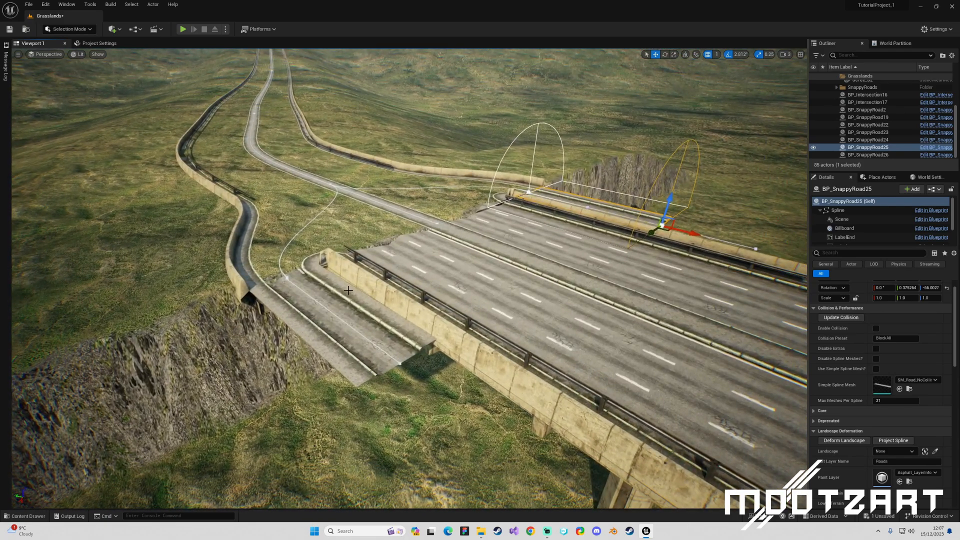
Assign the SM_Freeway_Ramp mesh as the spline mesh of the near-side ramp road BP_SnappyRoad26.
left_click(382, 335)
key("ctrl+space")
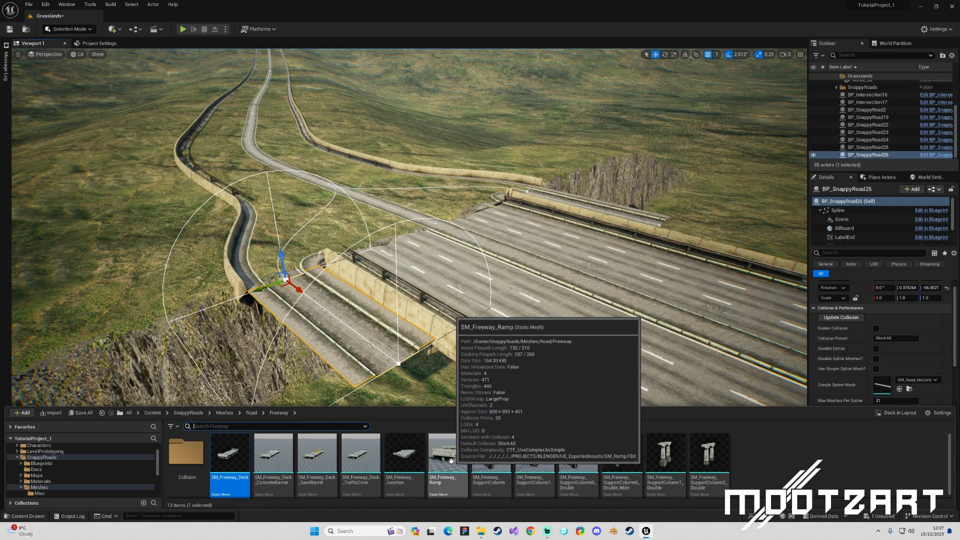
scroll(878, 343, "up", 1)
scroll(879, 342, "down", 5)
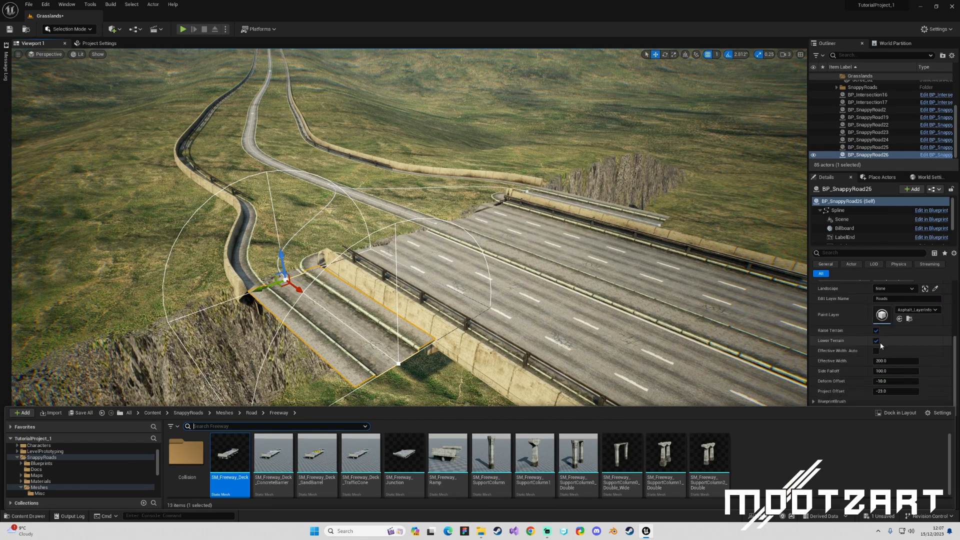
left_click(454, 487)
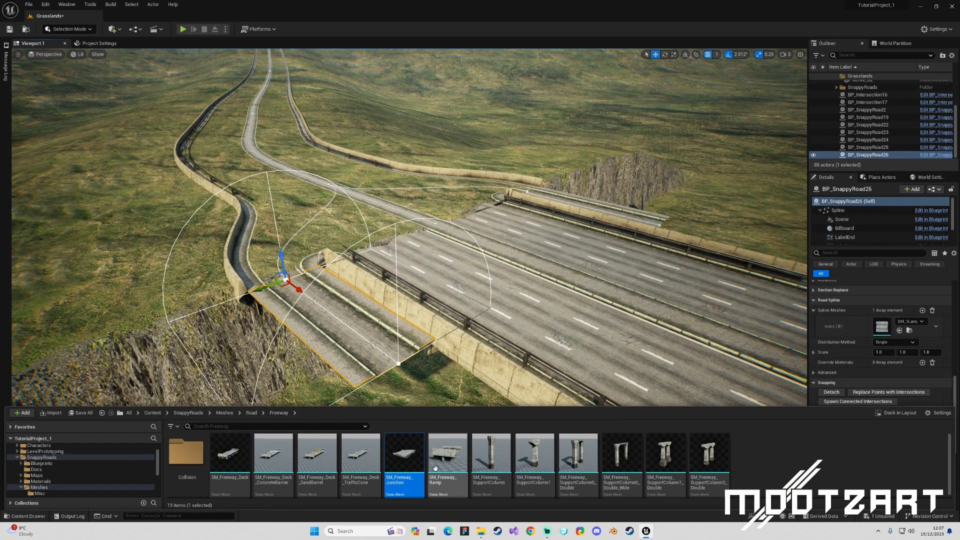
left_click_drag(454, 487, 885, 328)
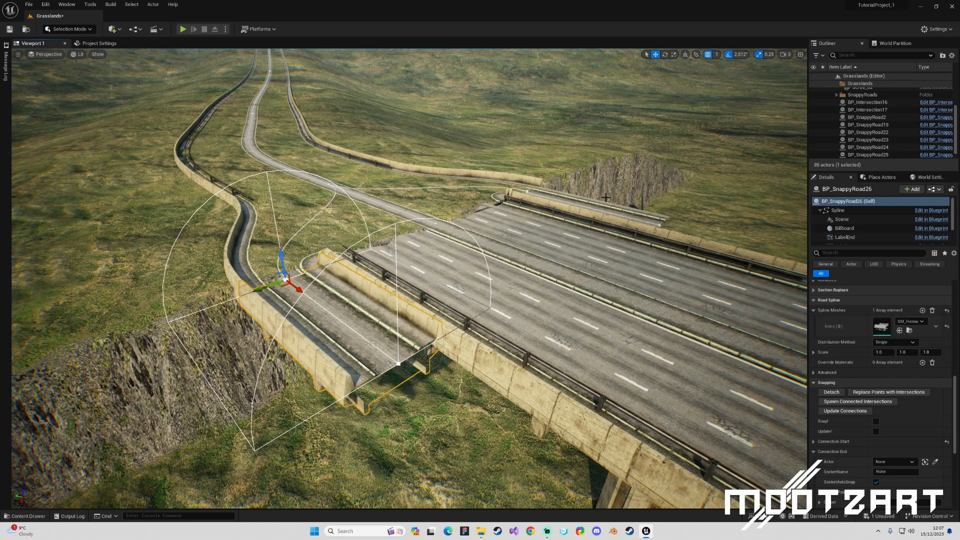
Assign SM_Freeway_Ramp as the spline mesh of the opposite ramp road BP_SnappyRoad25.
left_click(585, 199)
key("ctrl+space")
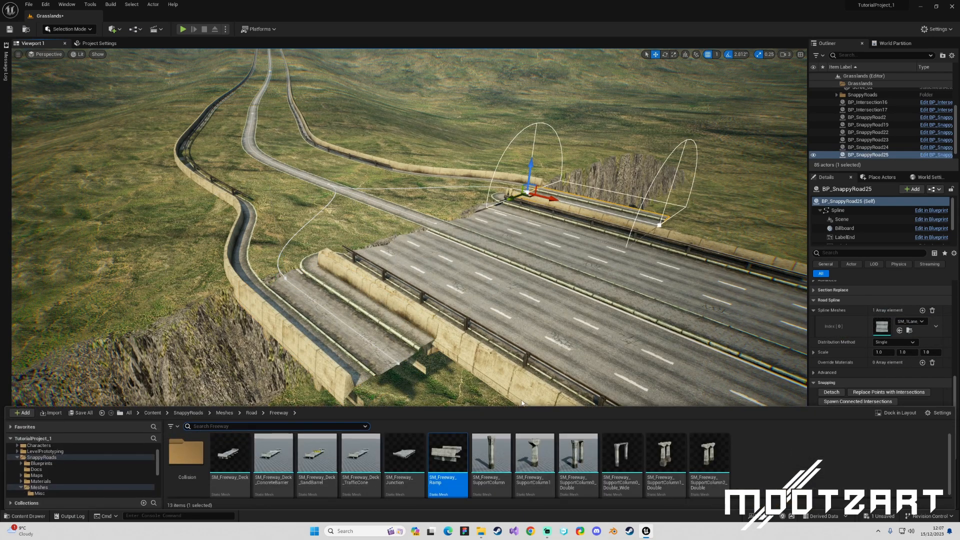
left_click_drag(454, 487, 883, 328)
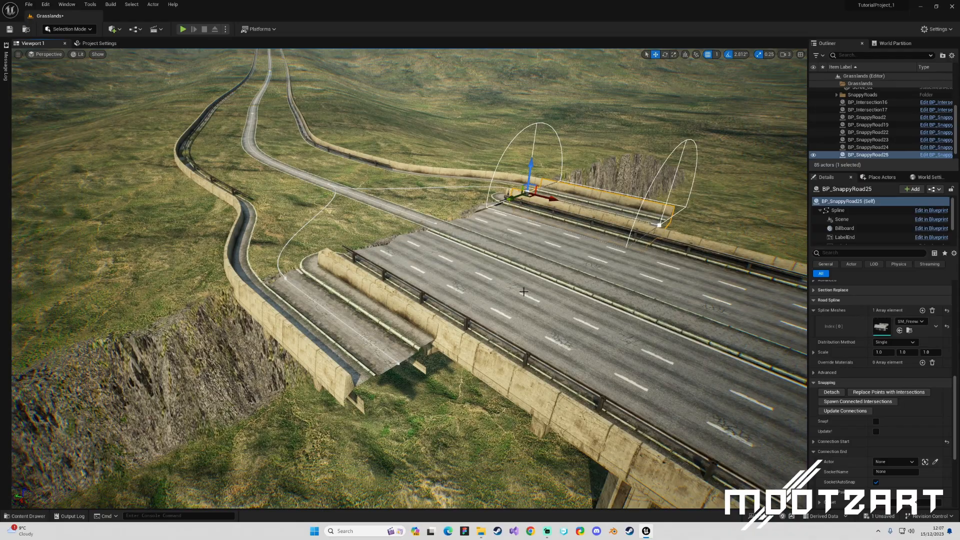
Nudge BP_Intersection17 at the other end of the bridge slightly along its axis so the bridge deck reconnects to it.
right_click_drag(410, 278, 580, 339)
left_click(585, 309)
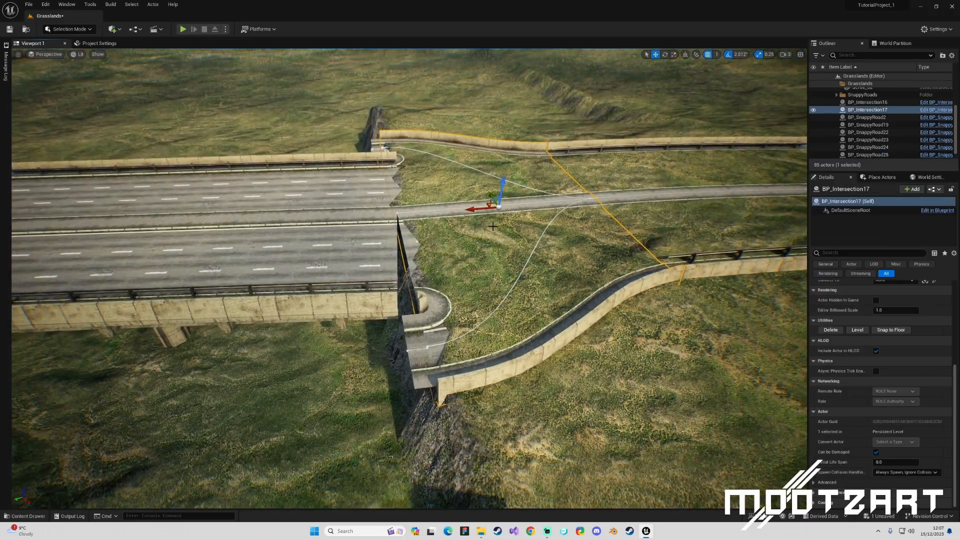
left_click_drag(474, 209, 477, 208)
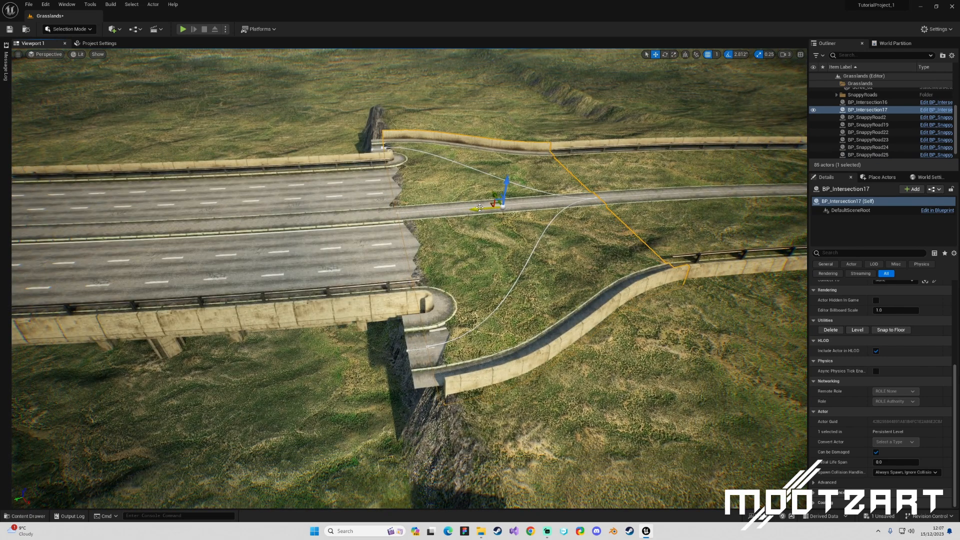
Extend the two ramp roads BP_SnappyRoad23 and BP_SnappyRoad24 outward alongside the bridge from this junction.
left_click(417, 340)
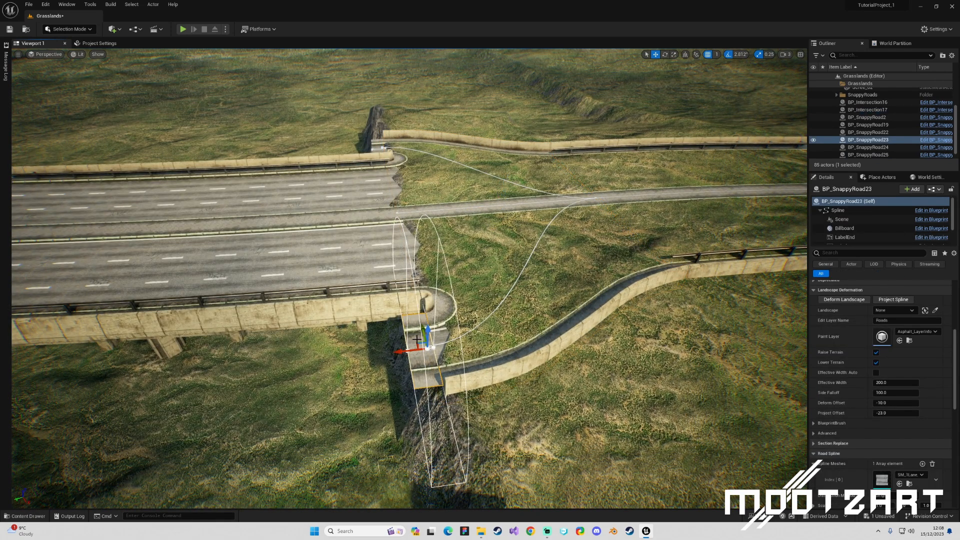
left_click(408, 346)
left_click_drag(400, 352, 206, 373)
left_click(372, 149)
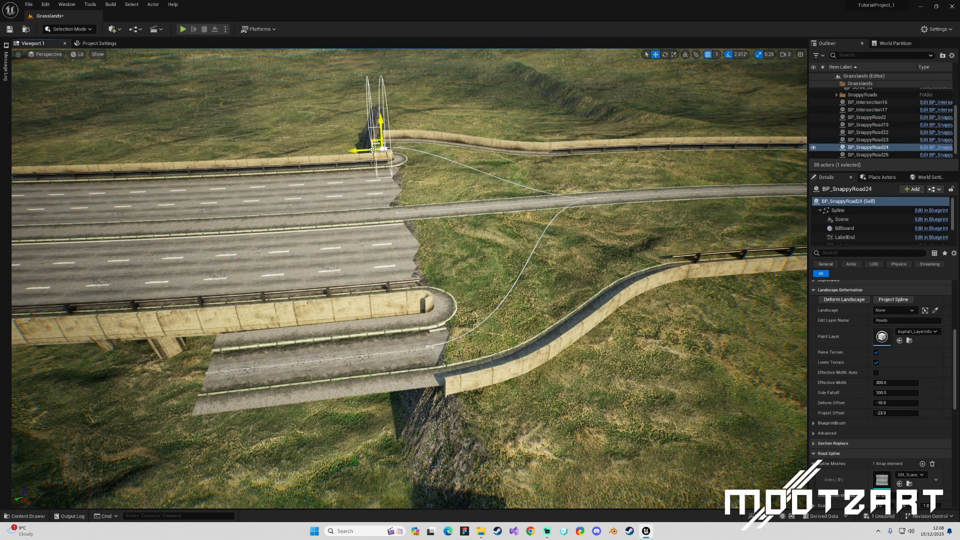
left_click_drag(372, 149, 250, 156)
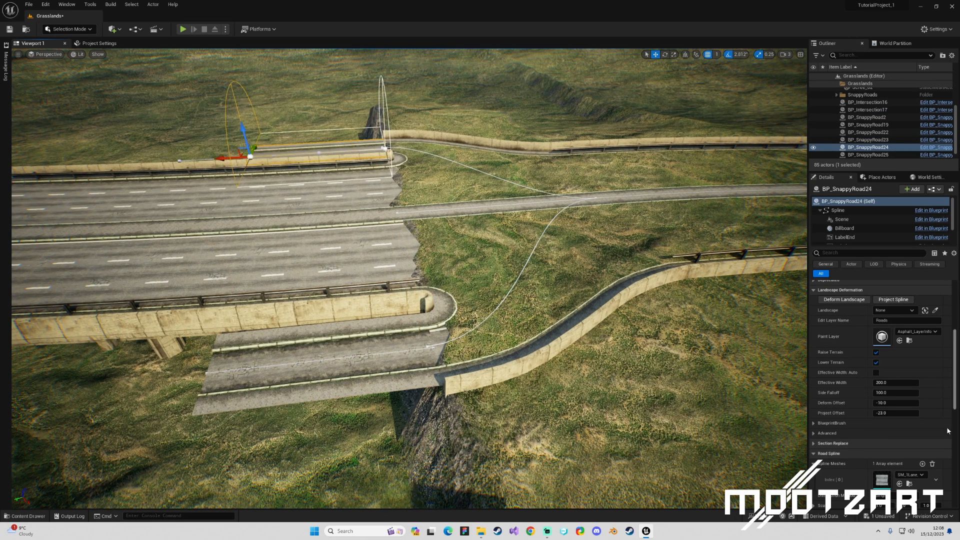
Set the spline mesh of both newly extended ramp roads, BP_SnappyRoad24 and BP_SnappyRoad23, to SM_Freeway_Ramp.
scroll(880, 400, "down", 3)
key("ctrl+space")
left_click_drag(447, 483, 882, 336)
left_click(357, 348)
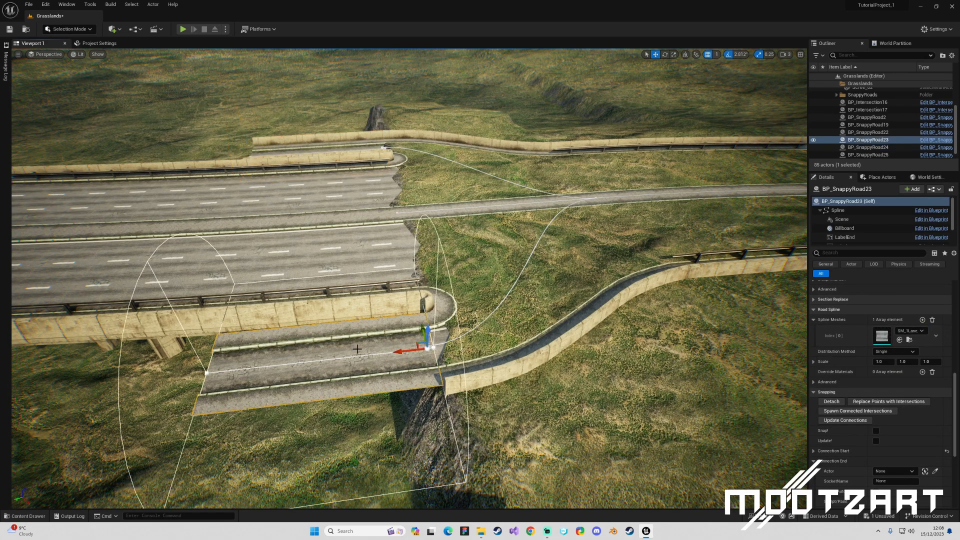
key("ctrl+space")
left_click_drag(446, 456, 884, 341)
Move the free end of ramp BP_SnappyRoad23 outward so it angles away from the bridge.
right_click_drag(574, 310, 650, 313)
right_click_drag(465, 256, 409, 261)
left_click(481, 276)
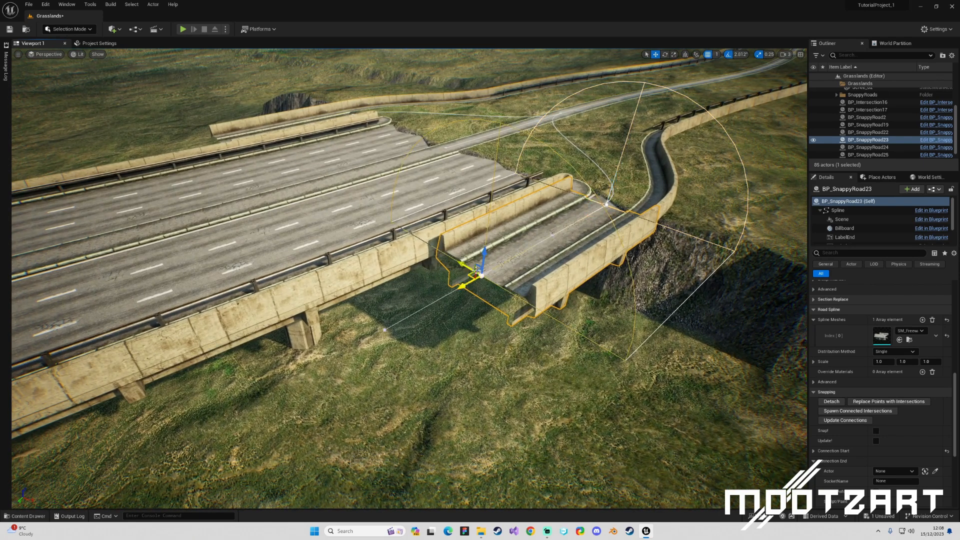
left_click_drag(467, 284, 365, 408)
right_click_drag(365, 408, 530, 385)
Pull the free end of ramp BP_SnappyRoad24 outward and down from the bridge to lengthen the ramp.
left_click(414, 263)
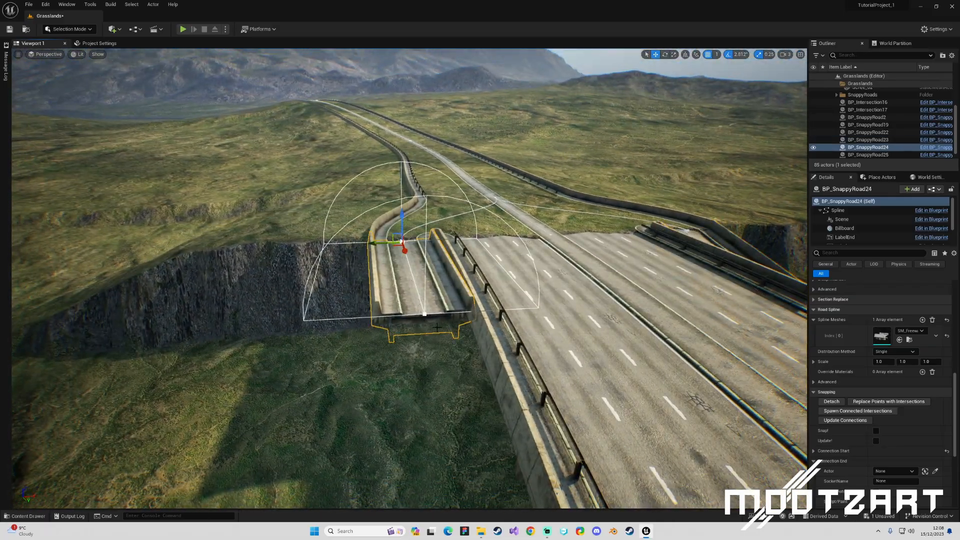
right_click_drag(414, 263, 480, 260)
right_click_drag(412, 285, 480, 283)
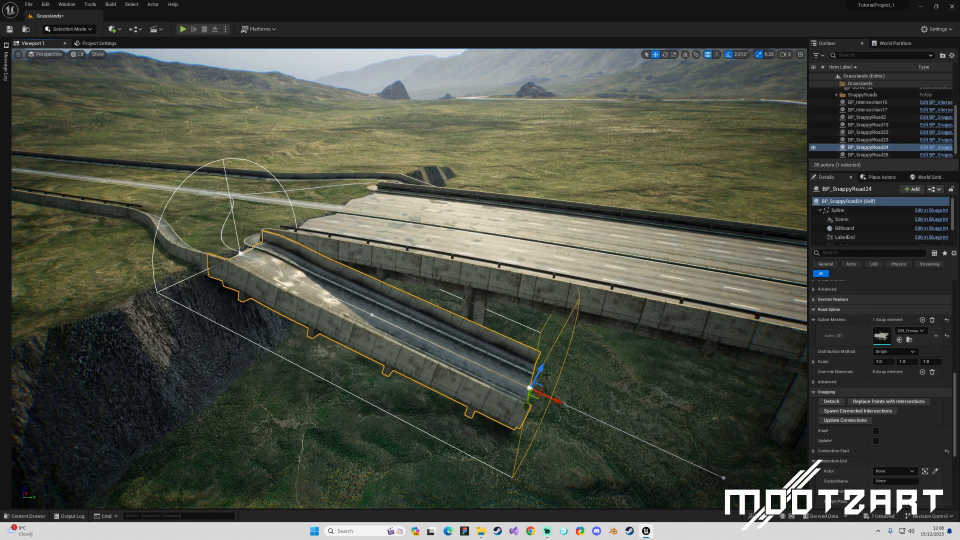
right_click_drag(548, 372, 519, 379)
left_click_drag(448, 362, 590, 364)
Pull the free end of ramp BP_SnappyRoad26 at the other bridge end outward and lower it toward the ground.
right_click_drag(554, 386, 800, 395)
left_click(86, 181)
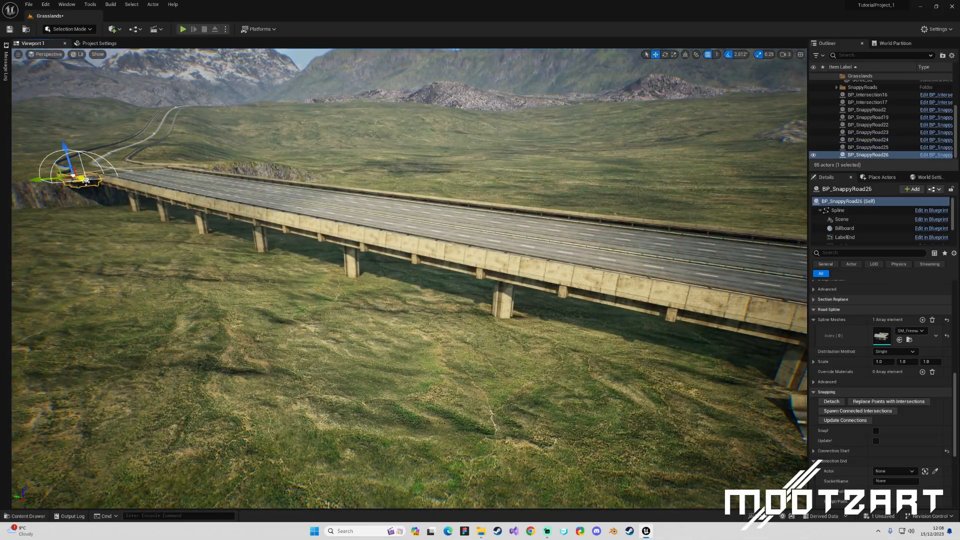
left_click_drag(94, 182, 186, 224)
left_click_drag(167, 174, 173, 226)
Lengthen ramp BP_SnappyRoad25 by lowering its free end toward the ground, clear the selection and save the level.
right_click_drag(209, 220, 143, 181)
right_click_drag(430, 290, 433, 290)
left_click(426, 299)
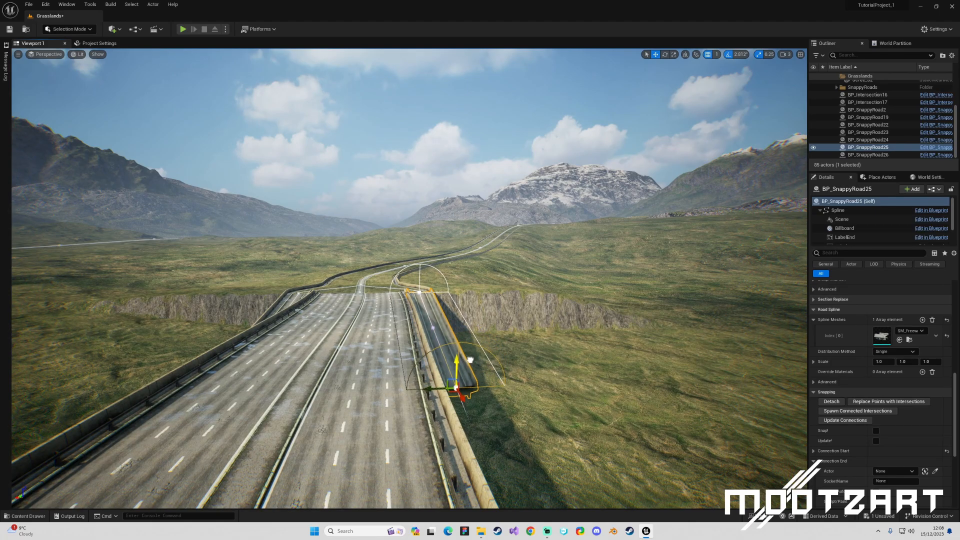
right_click_drag(472, 366, 371, 350)
key("Escape")
right_click_drag(473, 322, 409, 321)
key("ctrl+s")
Bend ramp BP_SnappyRoad25 into a curve away from the bridge and trigger Snap for its start point.
right_click_drag(473, 322, 448, 358)
key("s")
right_click_drag(400, 309, 421, 321)
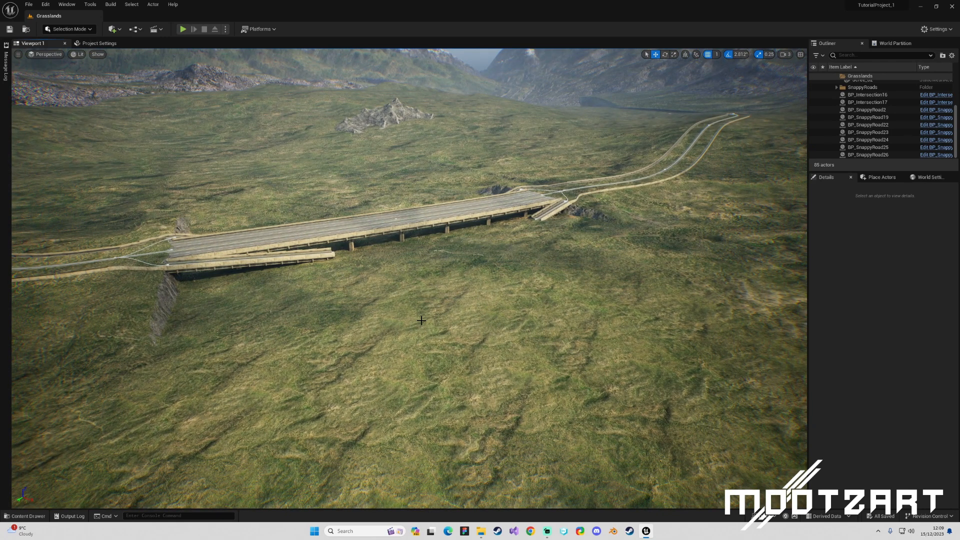
key("a")
key("w")
mouse_move(429, 308)
right_mouse_down()
mouse_move(452, 281)
mouse_move(651, 307)
mouse_move(428, 307)
right_mouse_up()
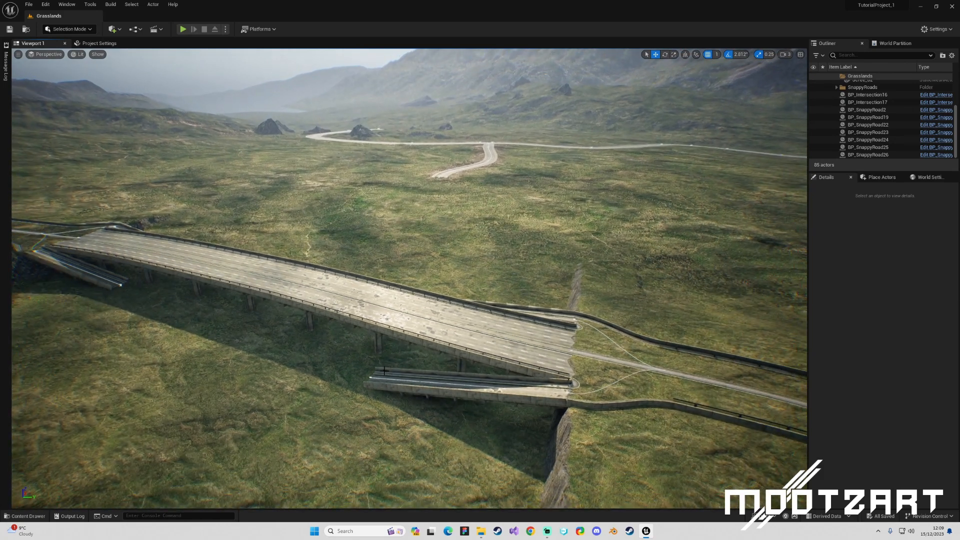
left_click(412, 384)
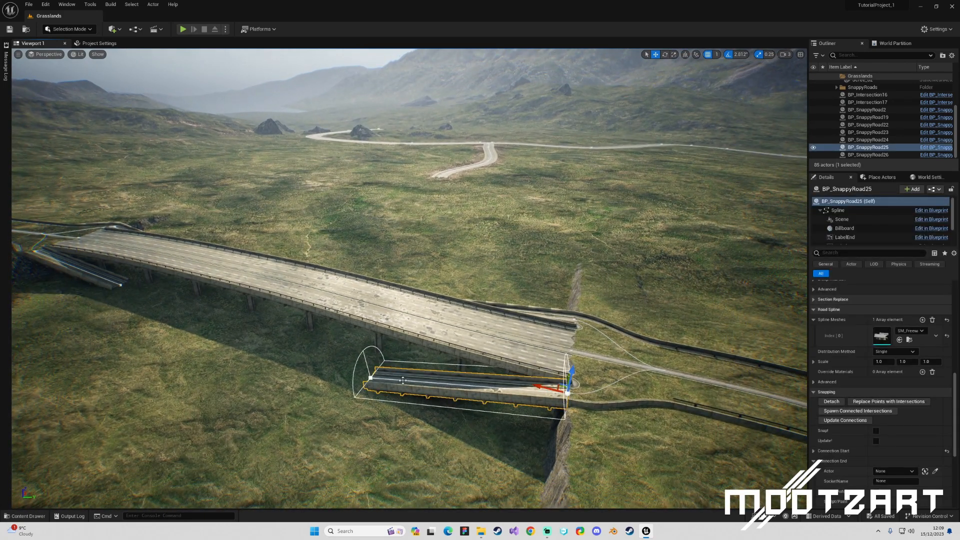
left_click_drag(304, 361, 300, 326)
left_click_drag(383, 364, 353, 402)
right_click_drag(473, 358, 495, 372)
left_click(496, 373)
left_click(875, 431)
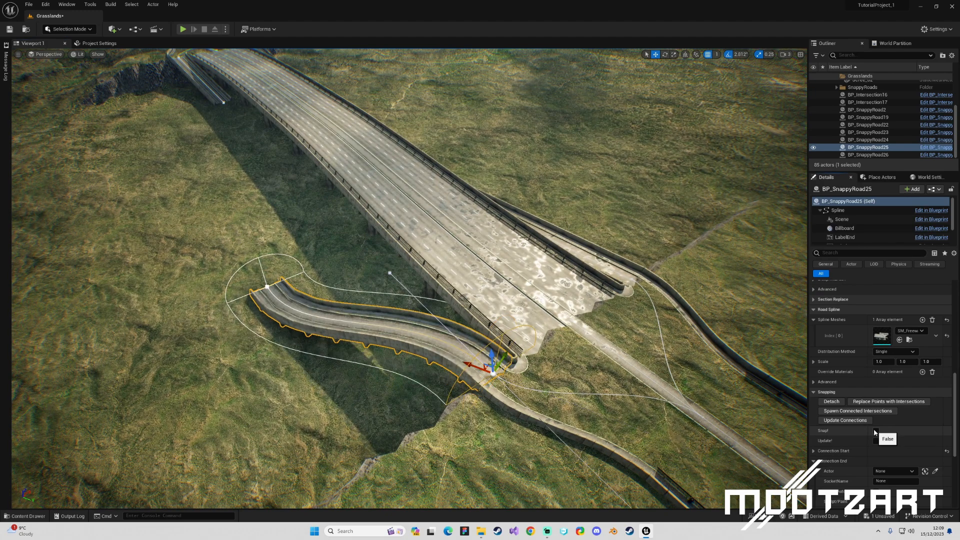
Move the free end of ramp BP_SnappyRoad26 away from the bridge, curve and lower it, and trigger Snap at its start.
right_click_drag(612, 334, 612, 334)
left_click(481, 212)
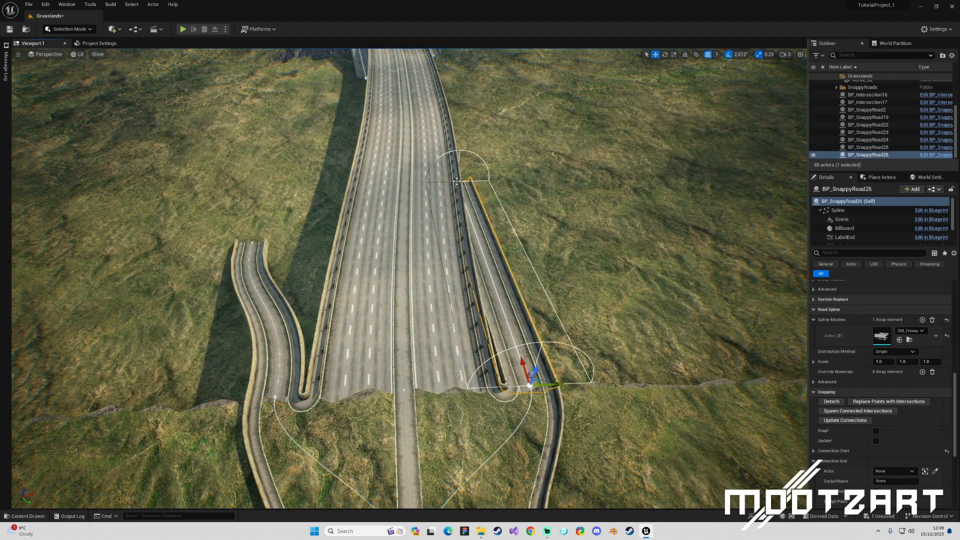
left_click_drag(472, 177, 532, 179)
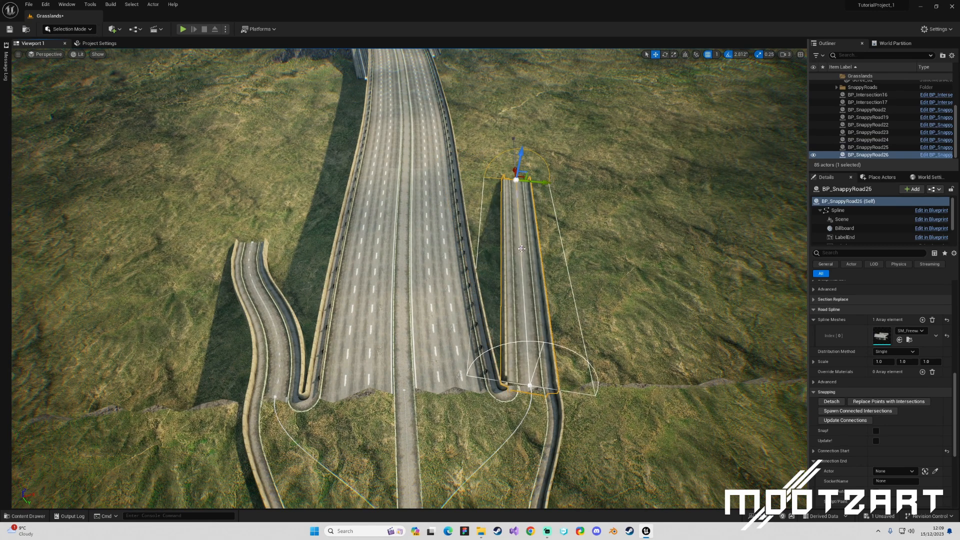
left_click_drag(533, 247, 583, 270)
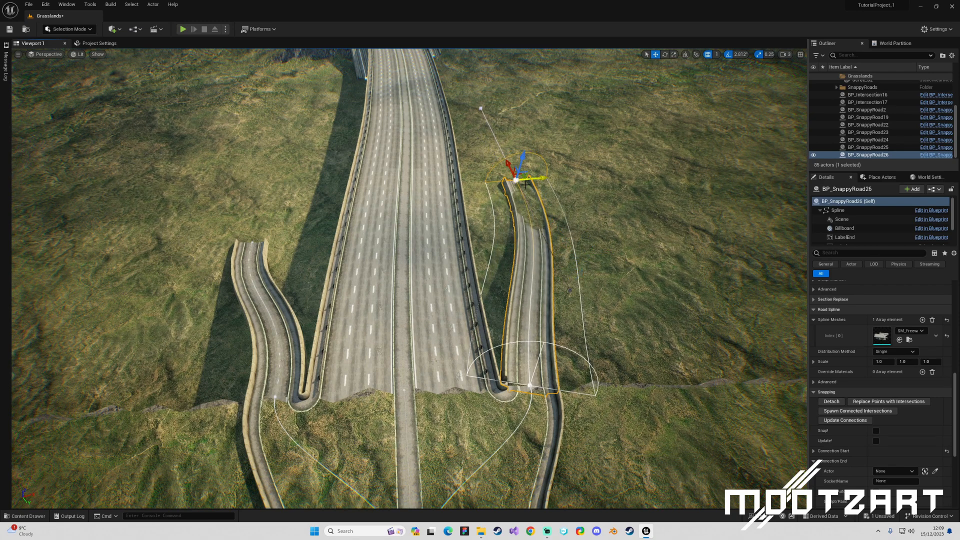
left_click_drag(509, 165, 551, 190)
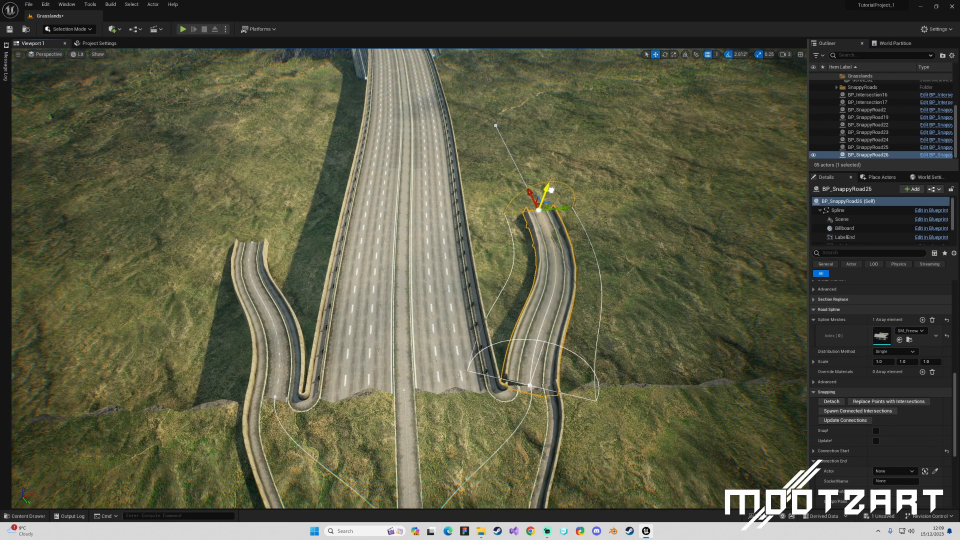
left_click(529, 385)
left_click(874, 431)
Lengthen and lower ramp BP_SnappyRoad23 at the opposite bridge end and adjust its end tangent so it curves outward.
right_click_drag(445, 228, 449, 223)
key("d")
left_click(464, 219)
key("e")
left_click_drag(443, 244, 433, 239)
right_click_drag(434, 239, 433, 205)
key("w")
left_click(444, 234)
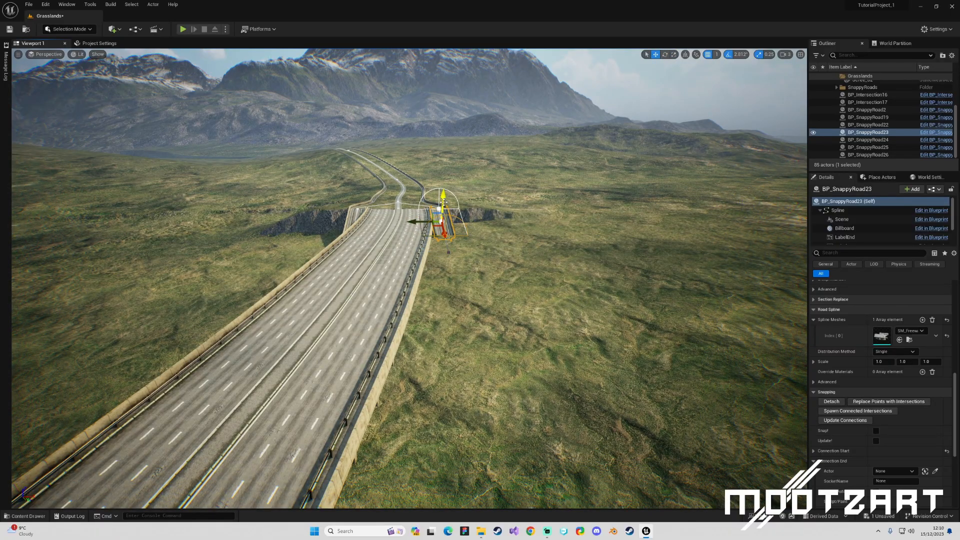
key("f")
key("s")
right_click_drag(448, 205, 489, 213)
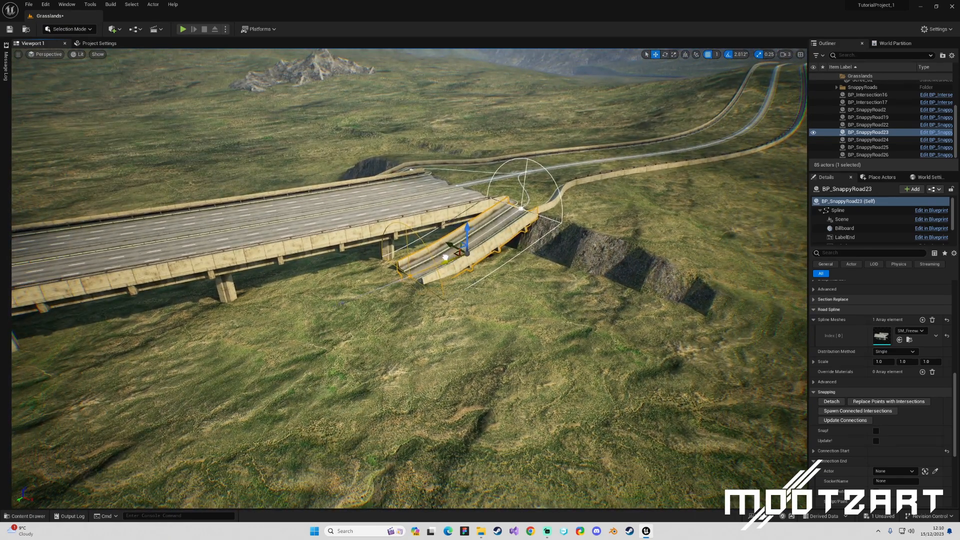
left_click_drag(408, 276, 361, 306)
mouse_move(429, 285)
left_mouse_down()
mouse_move(456, 300)
mouse_move(423, 287)
mouse_move(433, 288)
left_mouse_up()
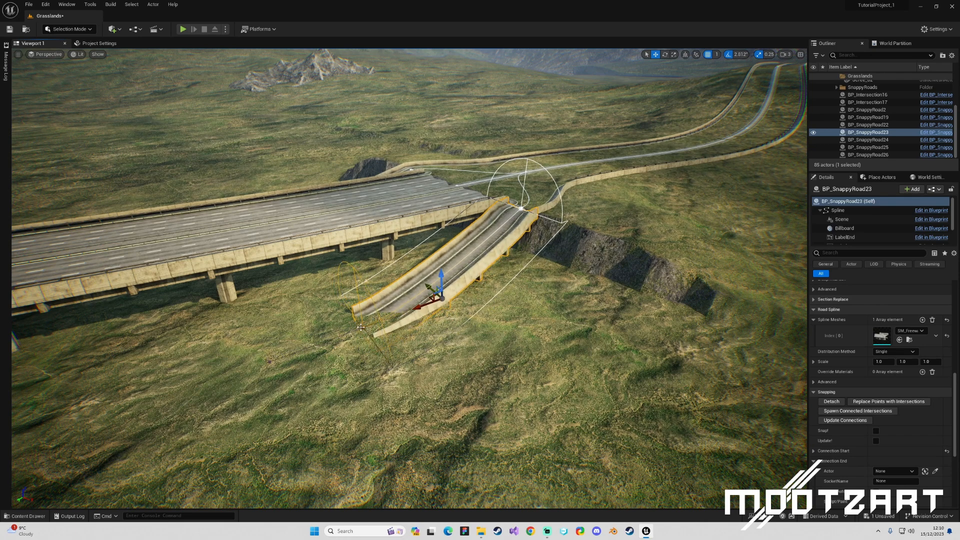
left_click(361, 327)
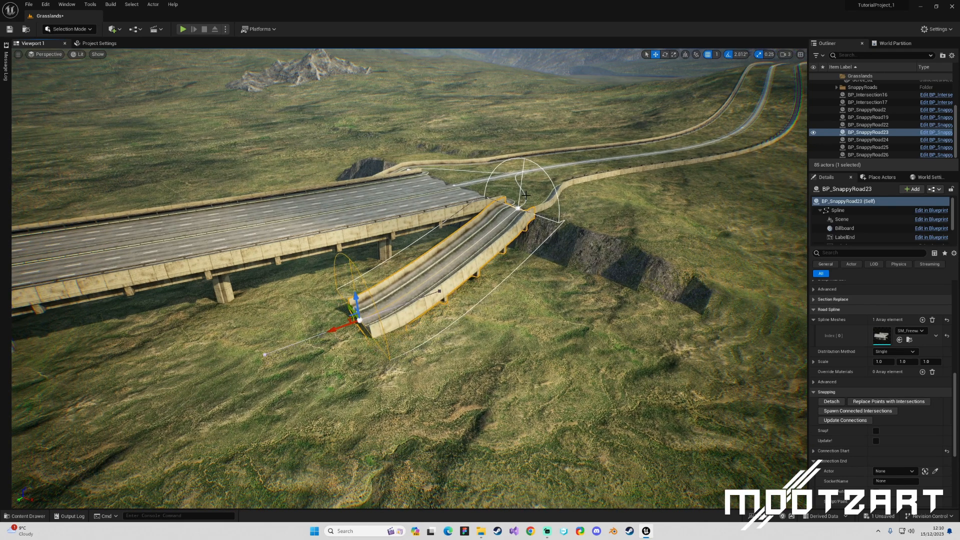
Select the start point of ramp BP_SnappyRoad23 and trigger Snap to reattach it to the junction.
left_click(517, 208)
scroll(864, 419, "down", 5)
left_click(876, 371)
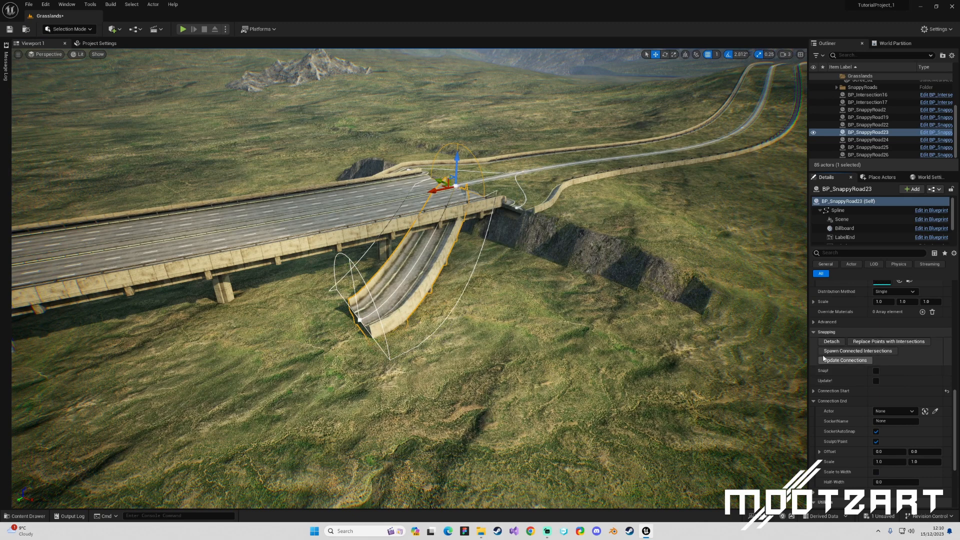
Try to place the start point of ramp BP_SnappyRoad23 at the outer side of the junction and trigger Snap.
left_click_drag(439, 179, 481, 203)
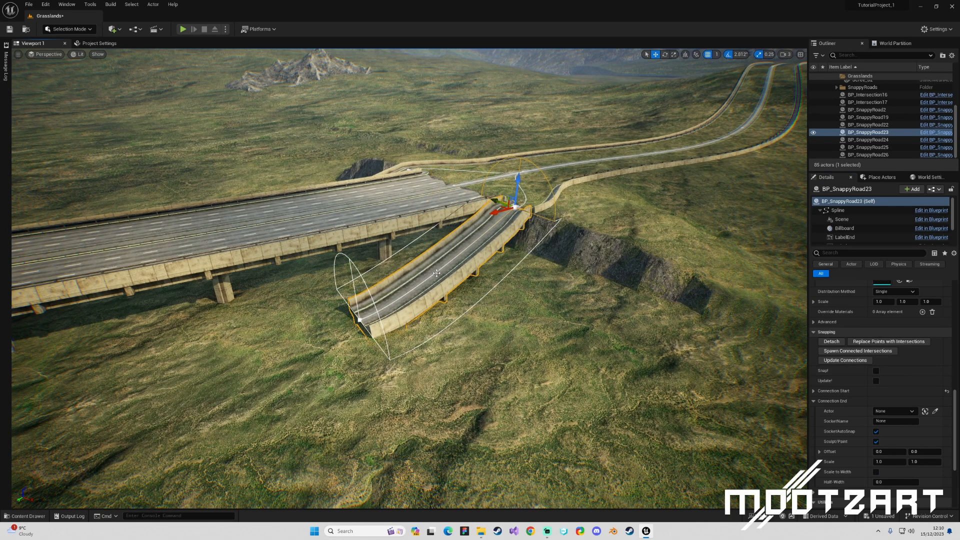
left_click(875, 370)
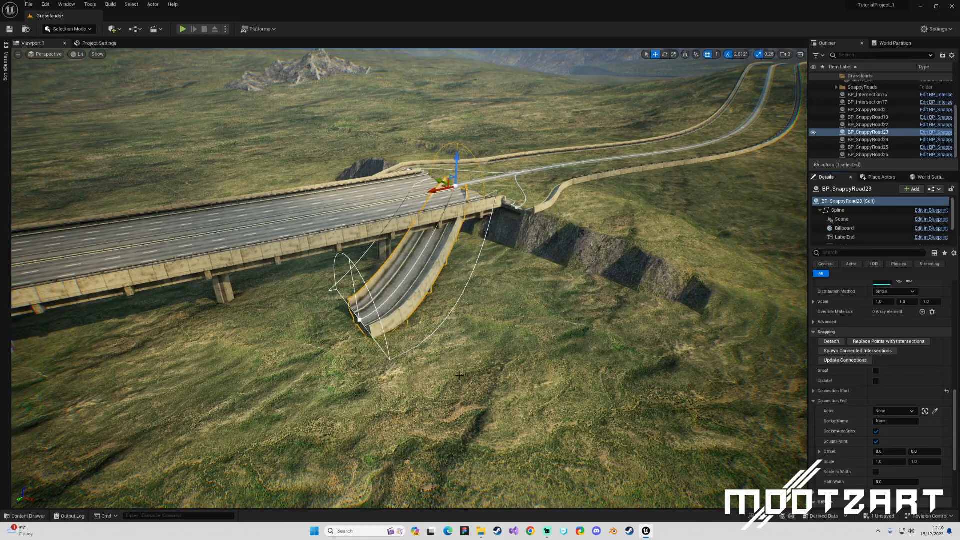
Swing the free end of ramp BP_SnappyRoad23 away from the bridge and lengthen the ramp.
left_click(359, 320)
right_click_drag(359, 320, 385, 376)
key("s")
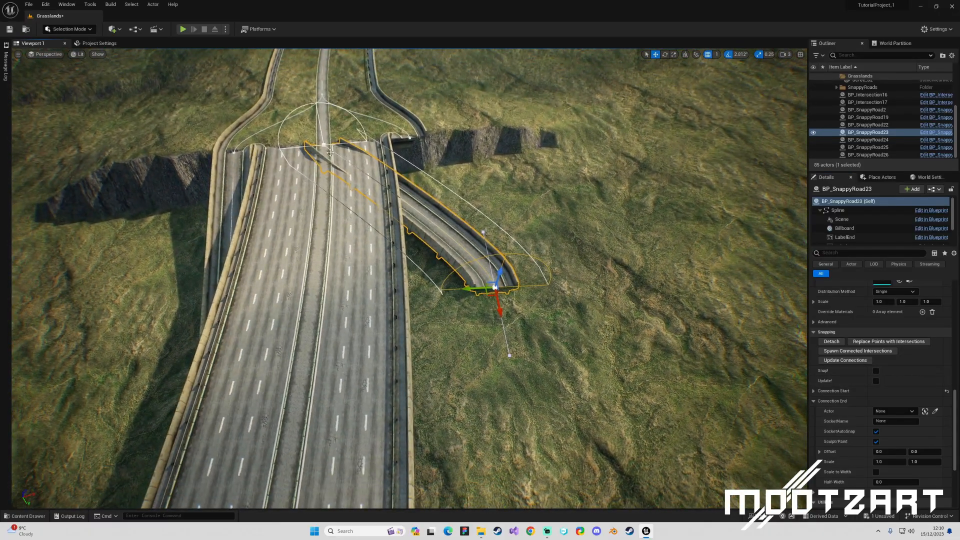
left_click_drag(470, 289, 588, 282)
key("s")
mouse_move(407, 217)
right_mouse_down()
mouse_move(477, 212)
mouse_move(407, 217)
right_mouse_up()
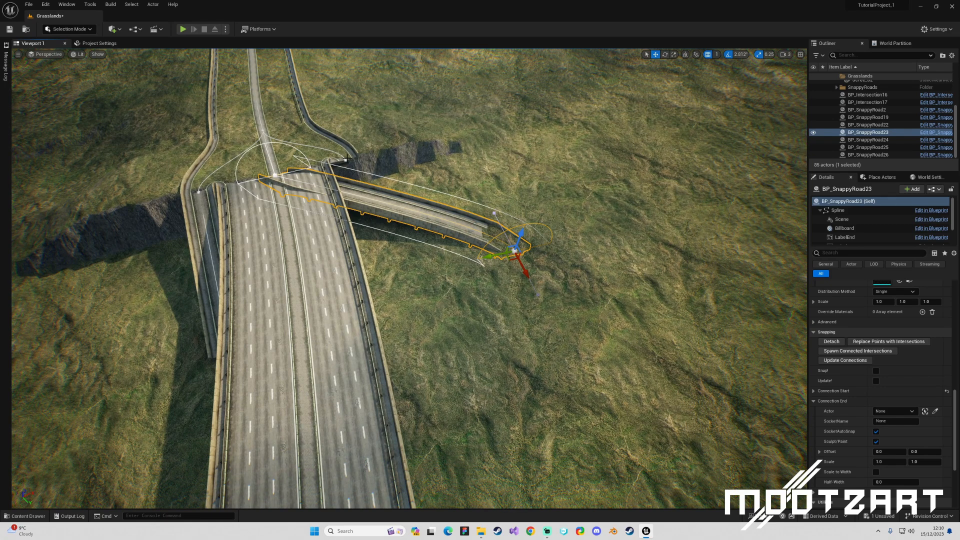
left_click_drag(587, 393, 568, 361)
left_click_drag(569, 319, 508, 292)
Shift the whole ramp BP_SnappyRoad23 outward from the bridge and place its start point on the junction's outer connection.
left_click(377, 214)
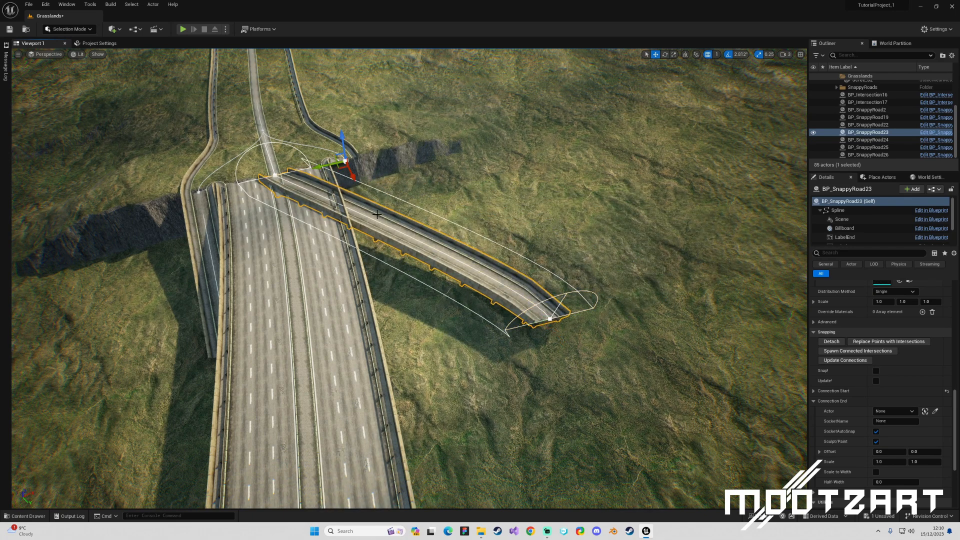
left_click(387, 227)
left_click(424, 233)
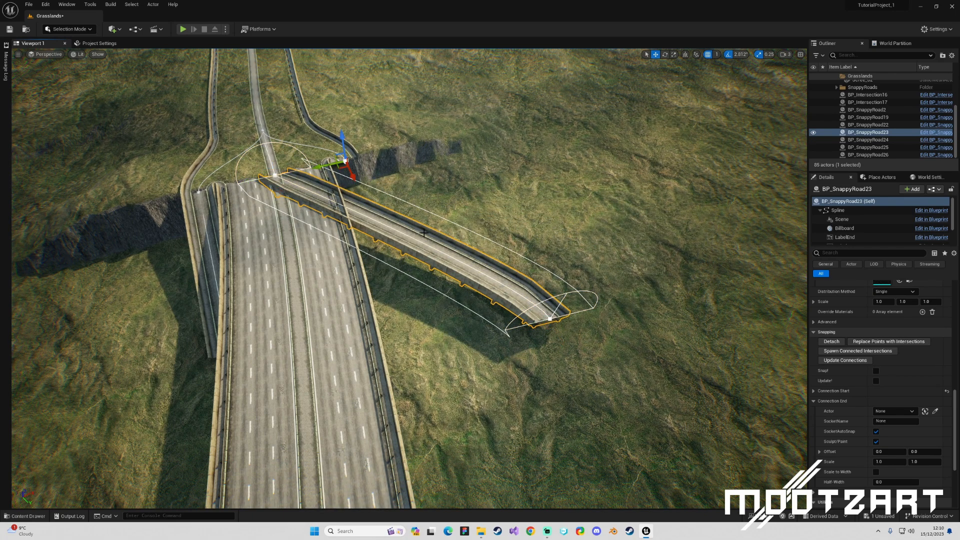
left_click_drag(338, 171, 450, 144)
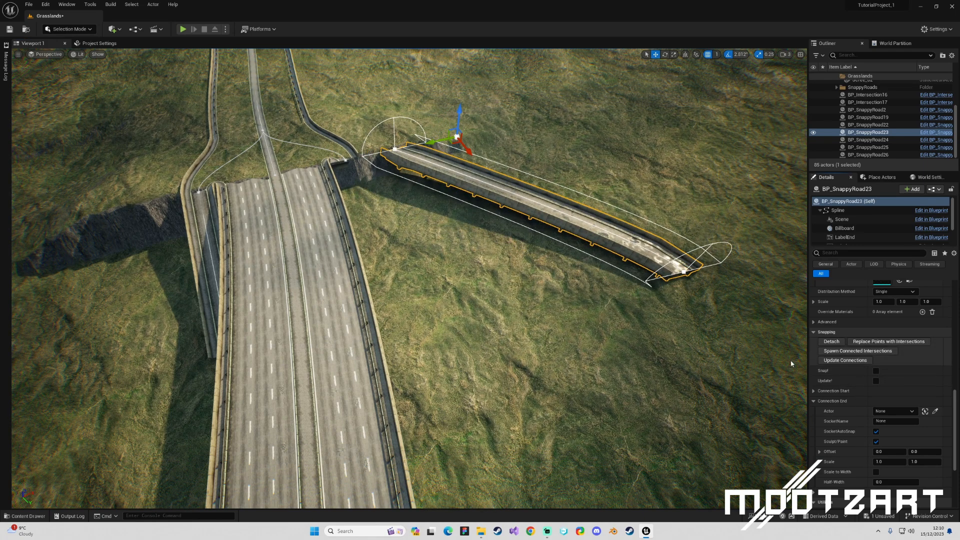
left_click_drag(395, 148, 342, 161)
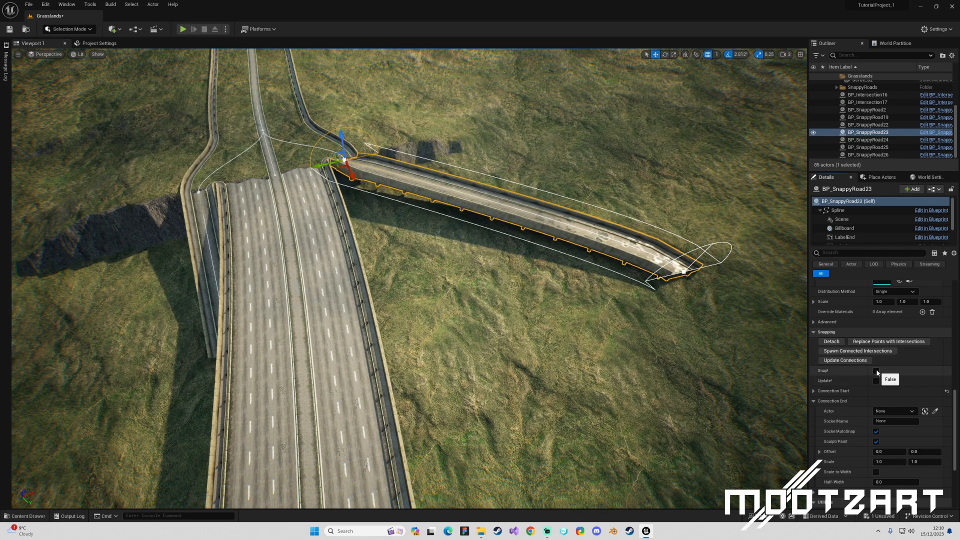
Update the tangents of ramp BP_SnappyRoad23 and reset its roll.
scroll(875, 435, "down", 5)
left_click(843, 401)
left_click(843, 401)
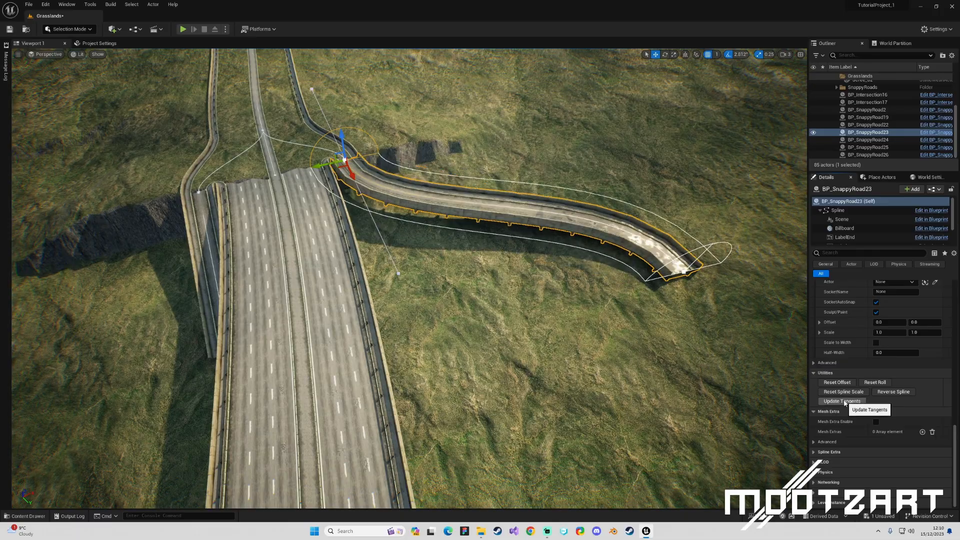
left_click(875, 385)
Curve ramp BP_SnappyRoad24 outward with its end tangent and pull its free end away from the bridge.
right_click_drag(632, 337, 631, 338)
key("w")
key("a")
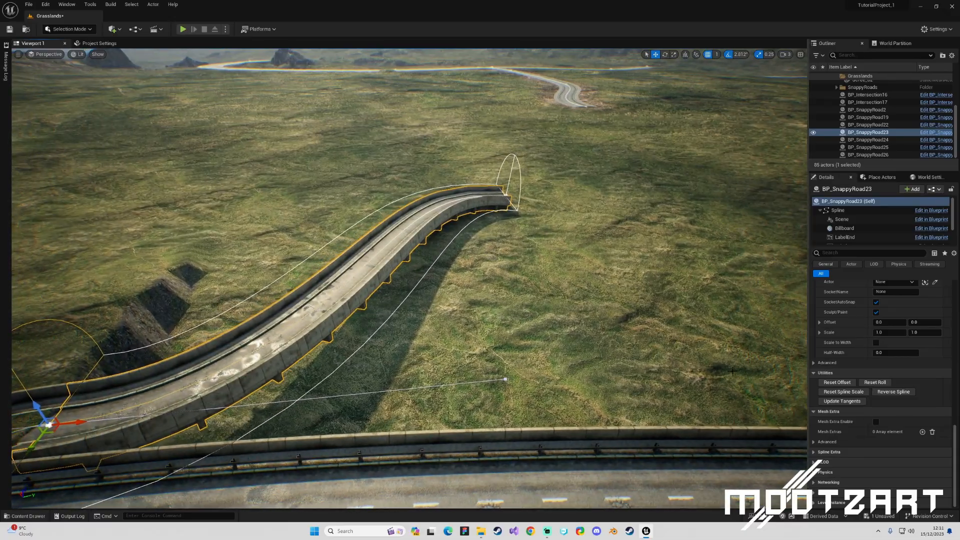
right_click_drag(782, 376, 782, 376)
right_click_drag(602, 316, 603, 316)
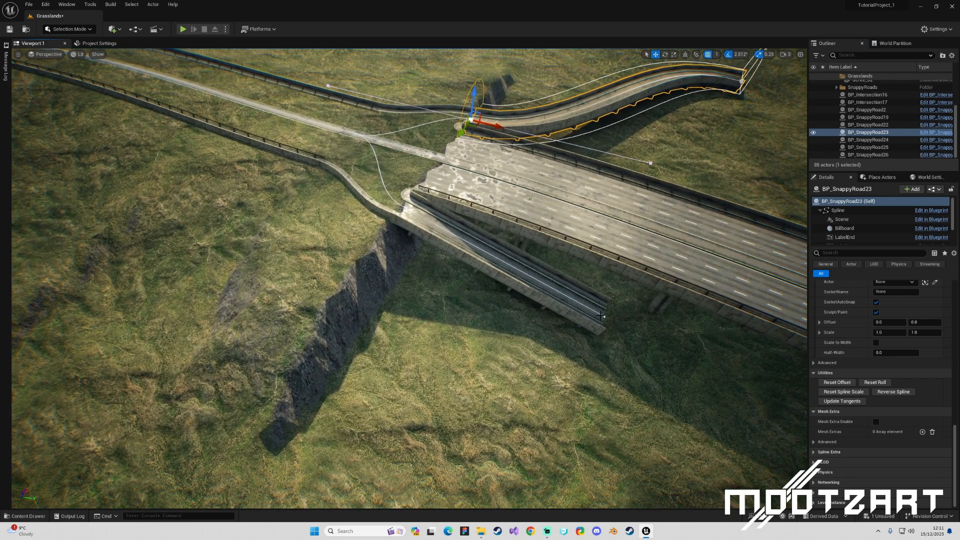
left_click(603, 316)
key("e")
left_click(604, 316)
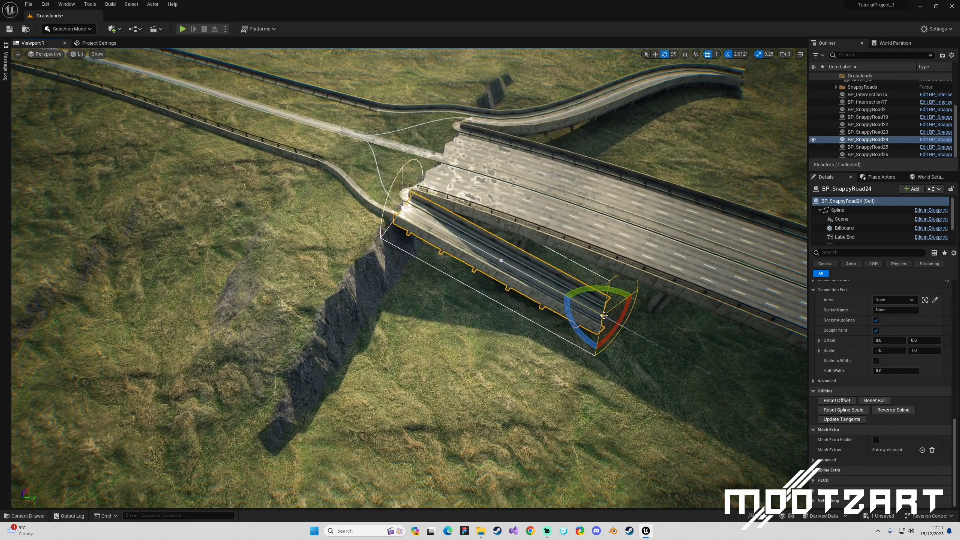
left_click(502, 260)
key("w")
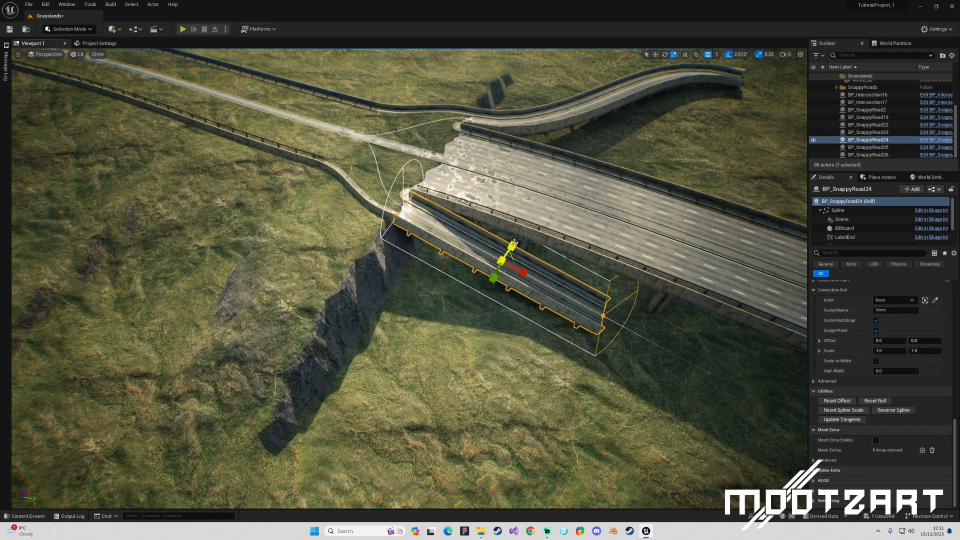
left_click_drag(504, 255, 487, 271)
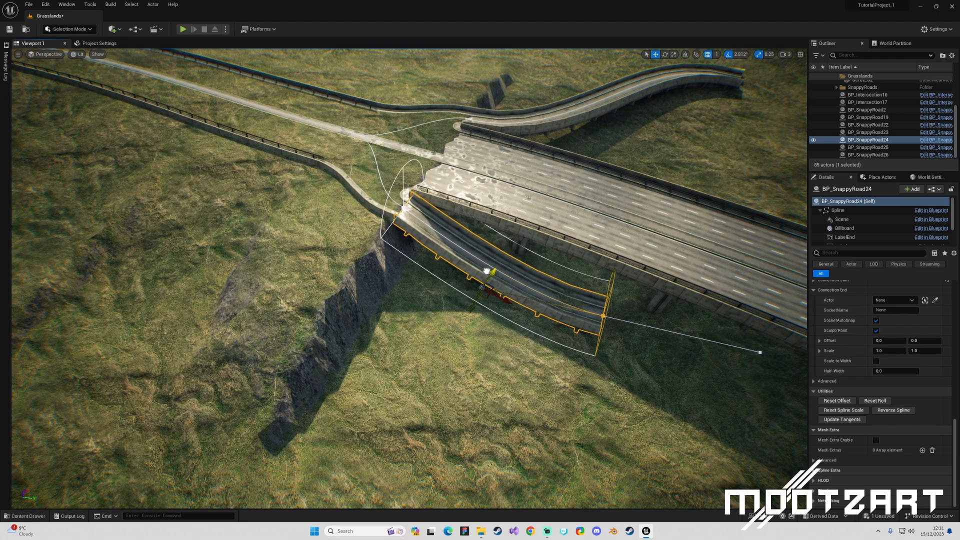
left_click_drag(603, 317, 572, 467)
Extend ramp BP_SnappyRoad24 alongside the bridge, adjust and update its tangents, and lower its free end.
right_click_drag(488, 380, 575, 397)
right_click_drag(473, 336, 486, 327)
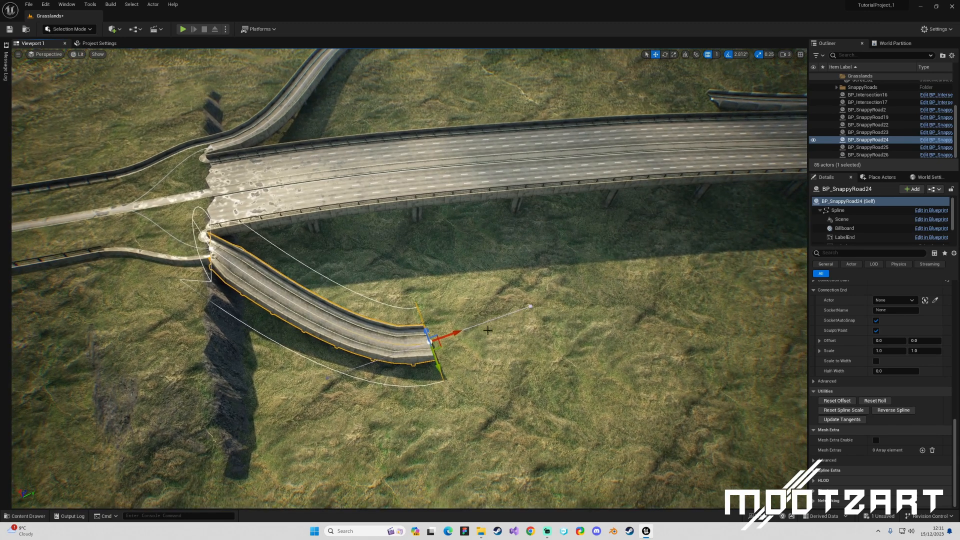
left_click_drag(532, 305, 555, 339)
left_click_drag(429, 343, 602, 303)
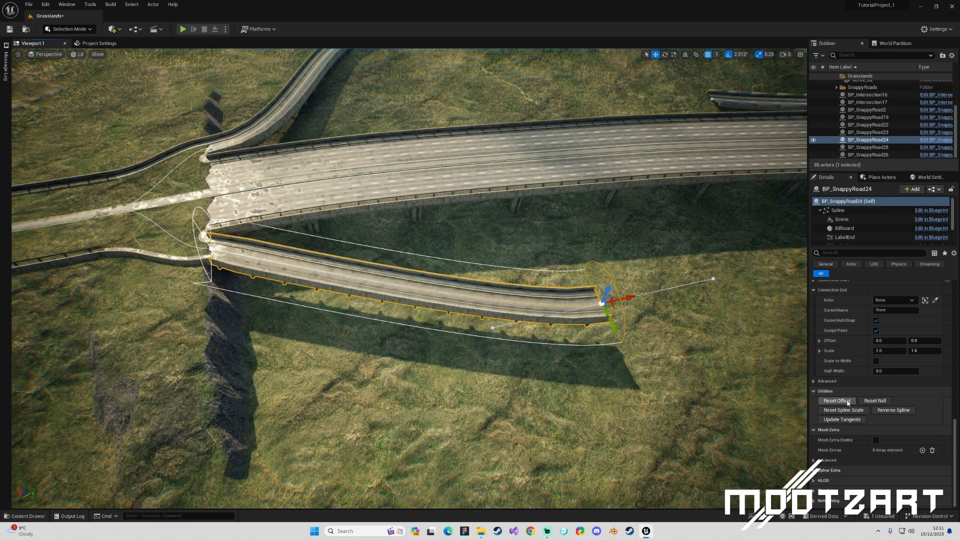
left_click(844, 420)
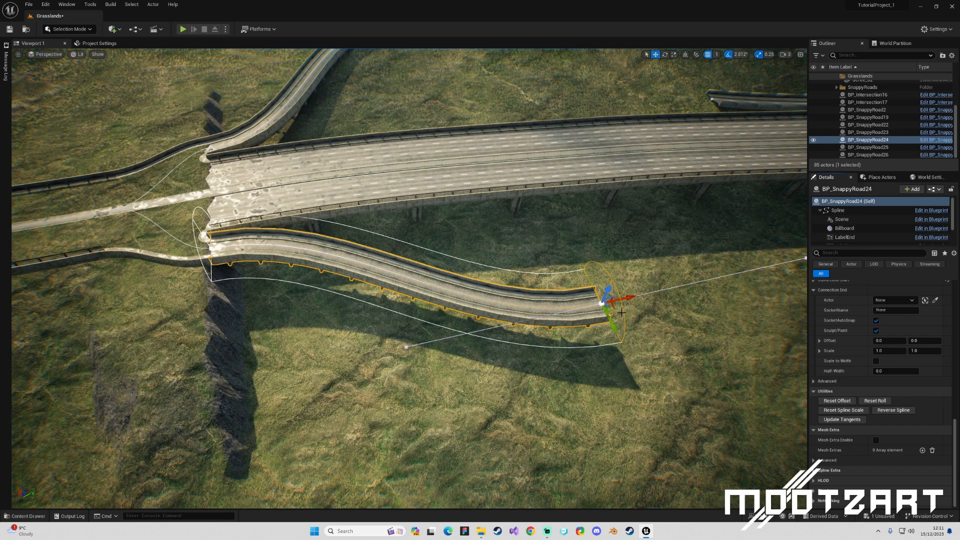
left_click_drag(607, 289, 615, 308)
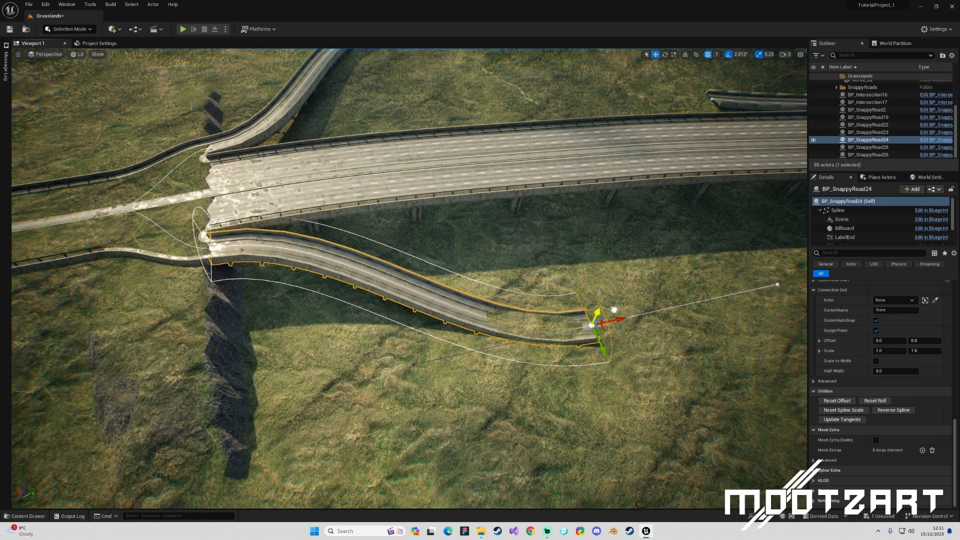
Extend the free end of ramp BP_SnappyRoad23 a little further along the direction of the bridge.
right_click_drag(615, 308, 650, 262)
right_click_drag(442, 202, 438, 224)
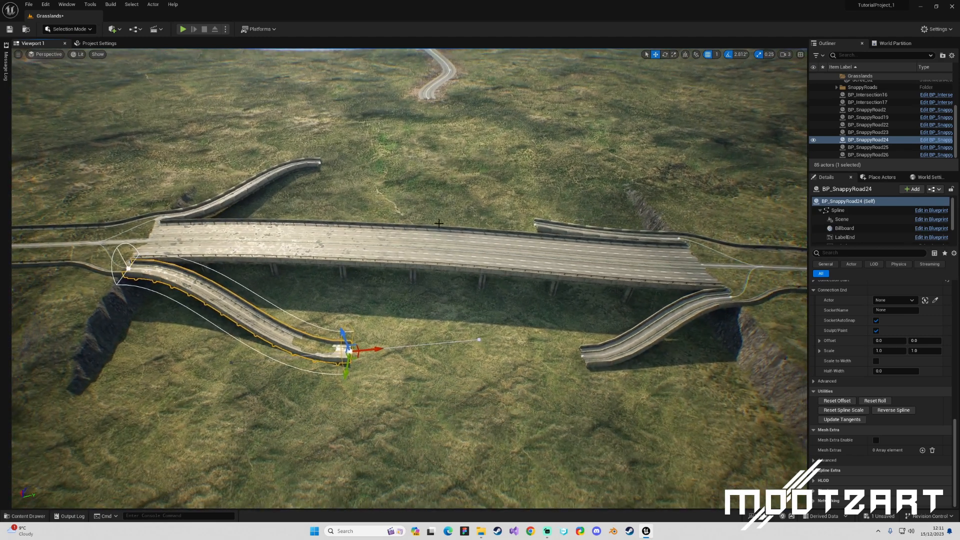
left_click(321, 162)
left_click(319, 163)
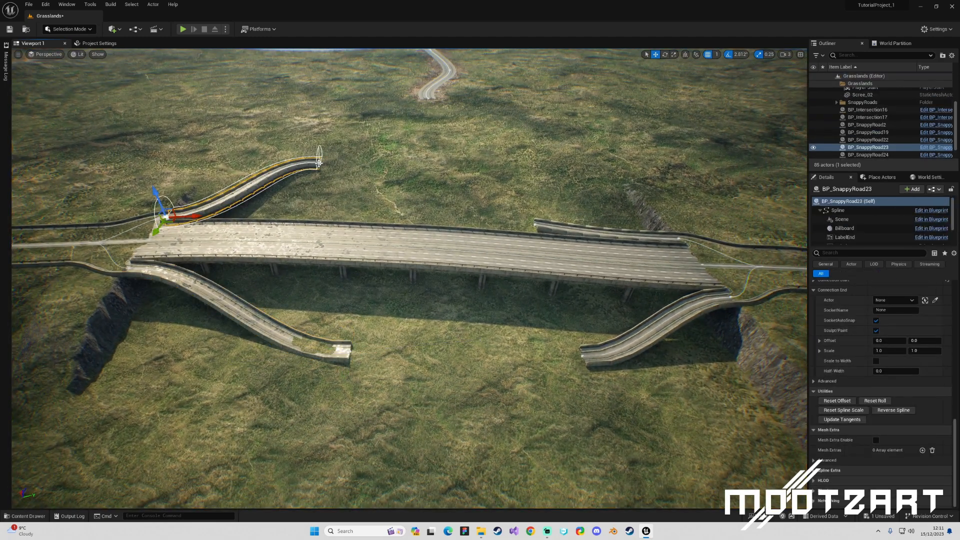
left_click(321, 163)
left_click_drag(351, 165, 380, 167)
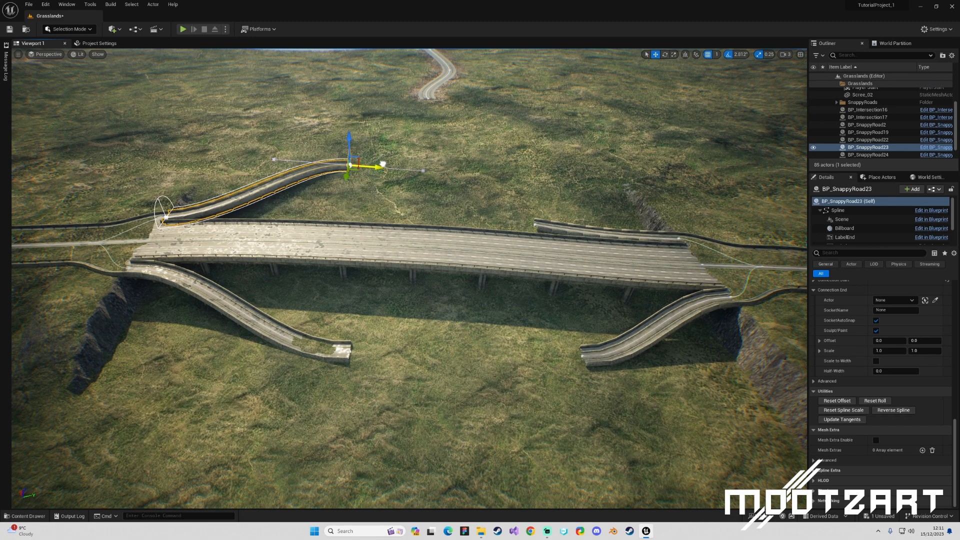
Move the free end of ramp BP_SnappyRoad26 away from the bridge, adjust its height and update its tangents.
left_click(532, 223)
left_click(533, 224)
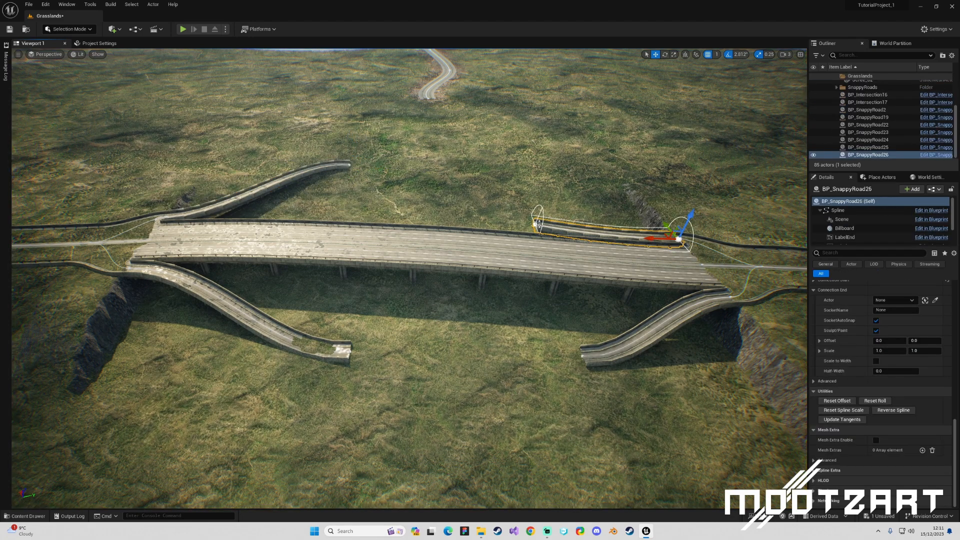
left_click_drag(531, 213, 516, 159)
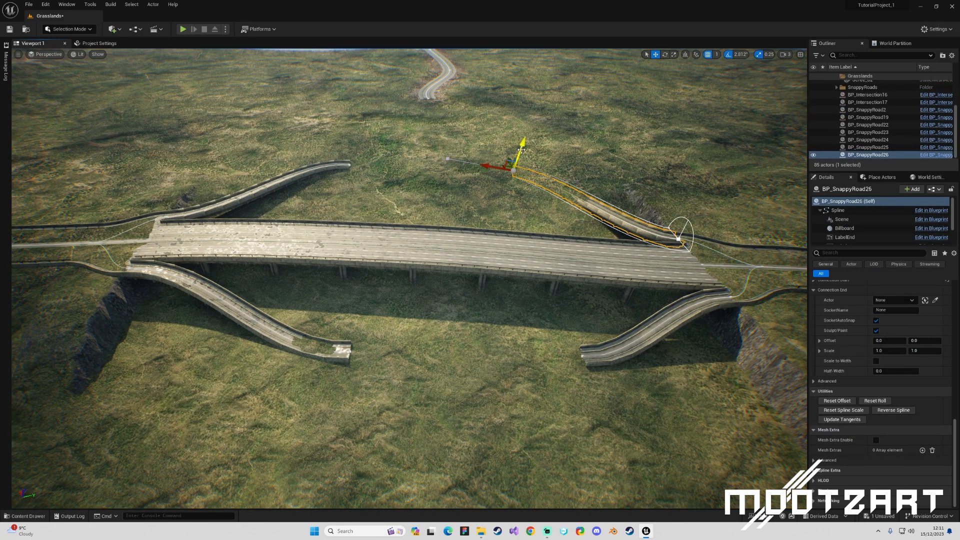
right_click_drag(521, 145, 532, 145)
left_click_drag(503, 141, 508, 122)
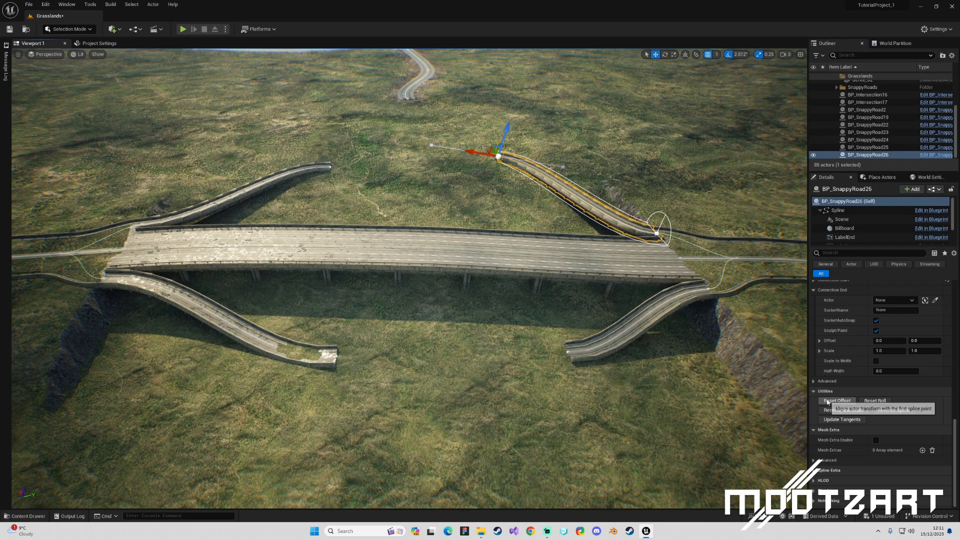
left_click(838, 419)
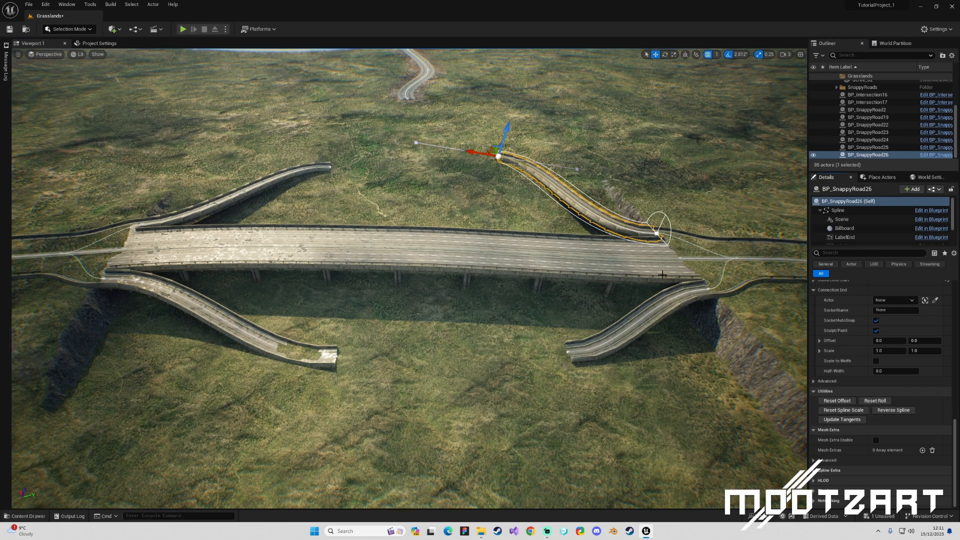
Pull the free end of ramp BP_SnappyRoad25 further outward from the bridge and update its tangents.
left_click(572, 350)
left_click(568, 352)
left_click_drag(563, 334, 534, 353)
left_click(836, 402)
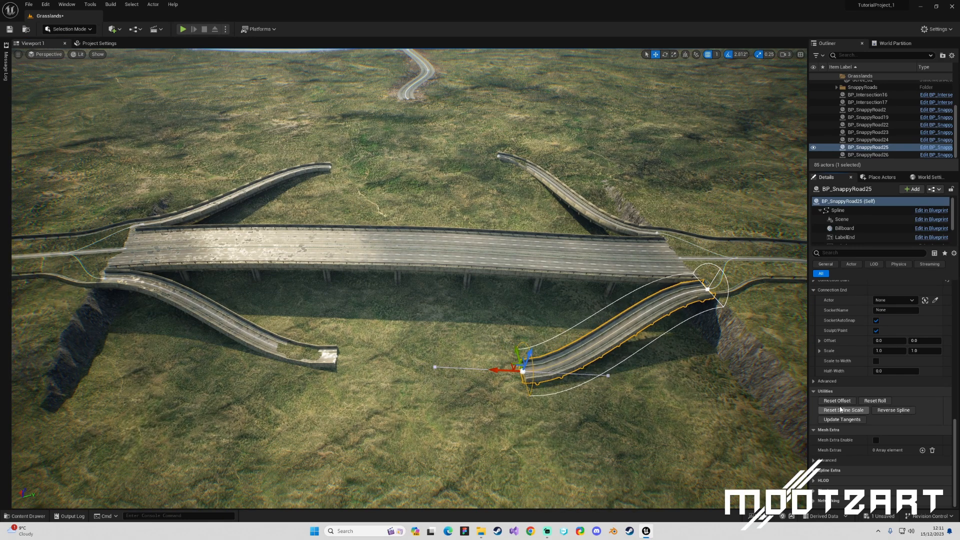
left_click(840, 420)
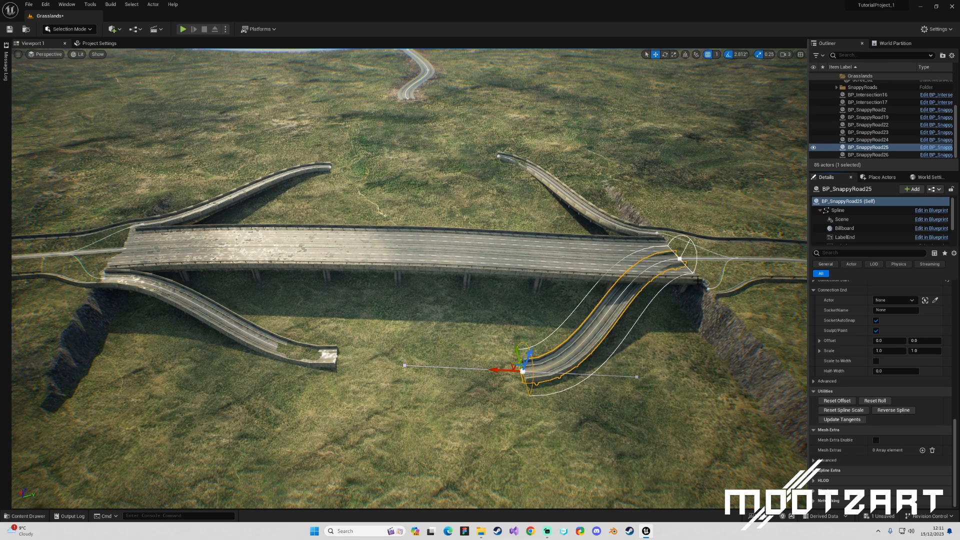
left_click(679, 258)
left_click(680, 260)
left_click_drag(666, 243, 684, 270)
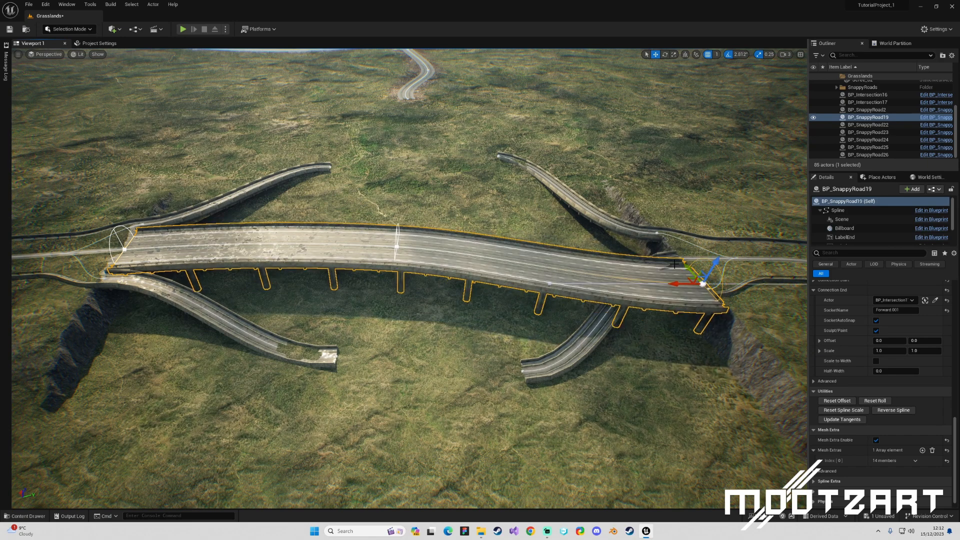
key("ctrl+z")
Try to move the start point of ramp BP_SnappyRoad25 to the junction's outer side and trigger Snap.
scroll(872, 443, "up", 2)
scroll(863, 380, "up", 2)
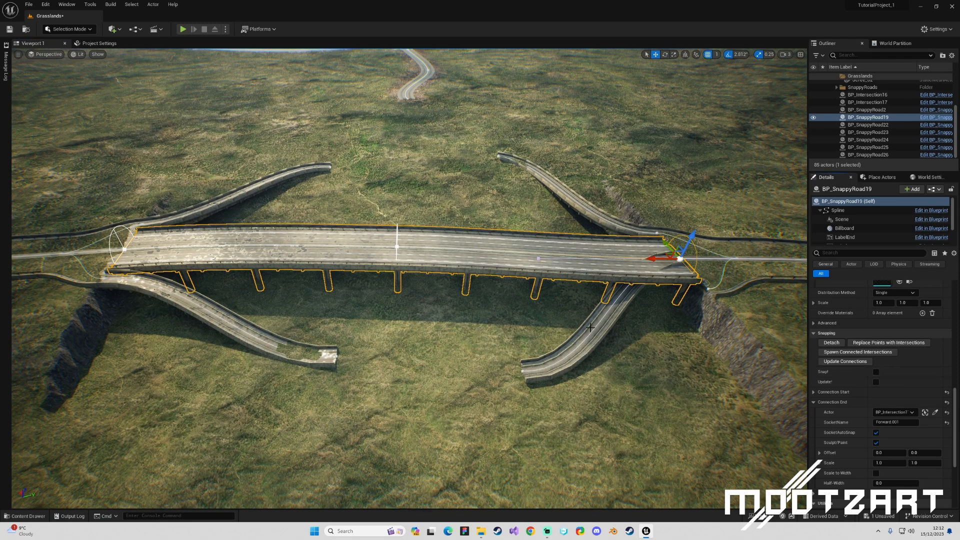
left_click(613, 310)
left_click(678, 258)
left_click_drag(669, 245, 700, 277)
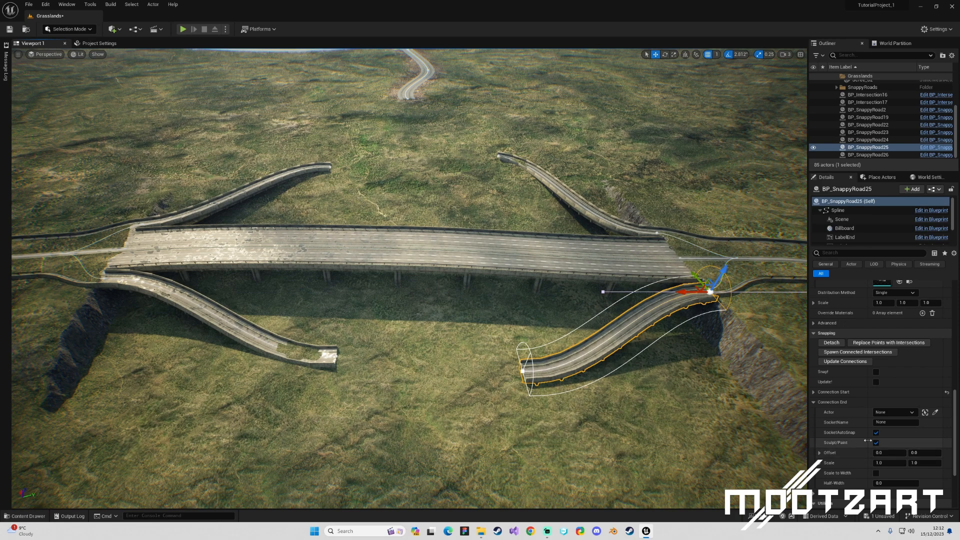
scroll(868, 425, "down", 2)
left_click(876, 325)
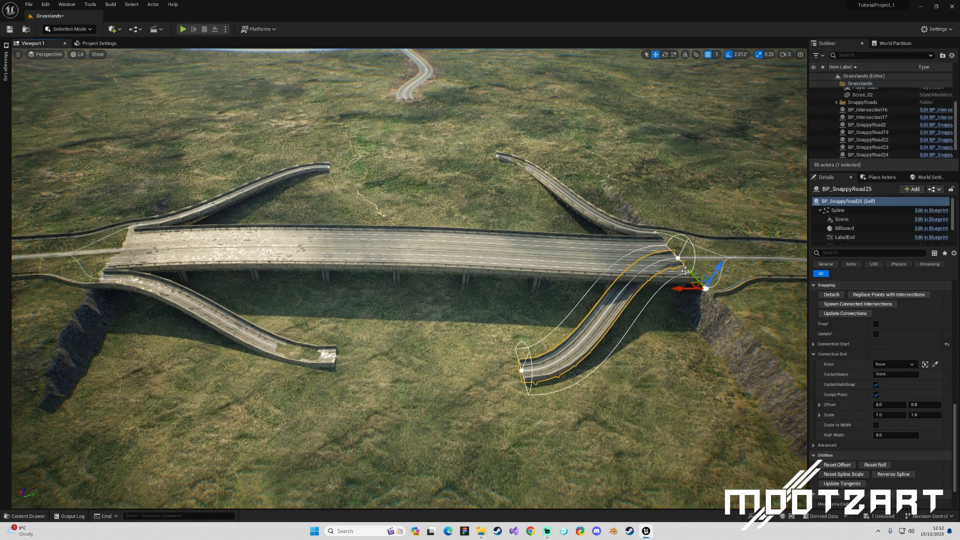
Shift ramp BP_SnappyRoad25 so its start meets the junction's outer connection, and move its free end back toward the bridge.
left_click_drag(694, 281, 704, 311)
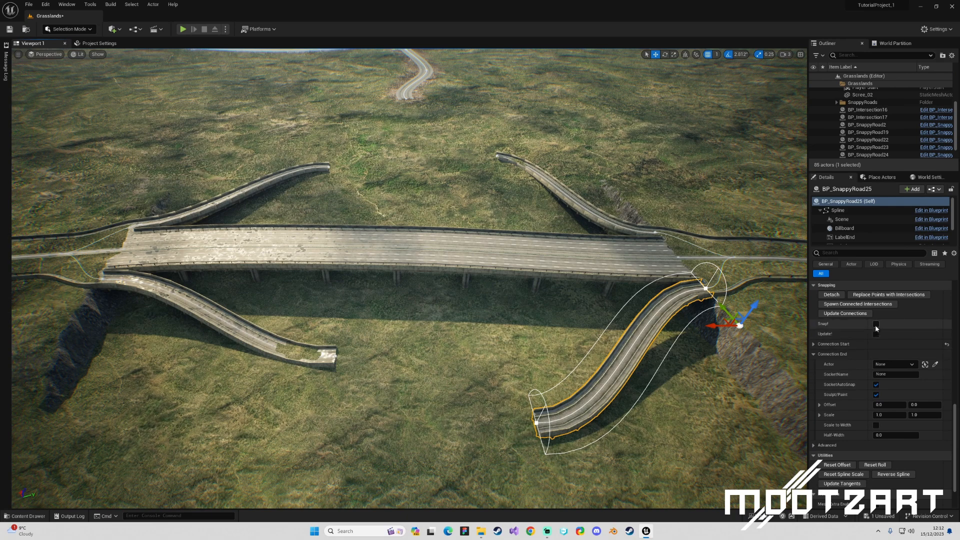
key("Escape")
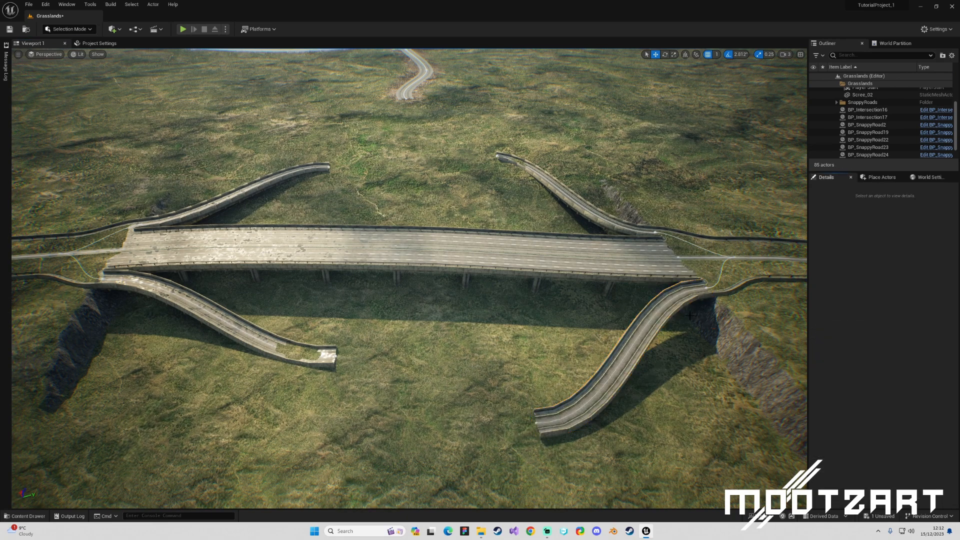
left_click(535, 420)
left_click(535, 421)
left_click_drag(530, 400, 536, 331)
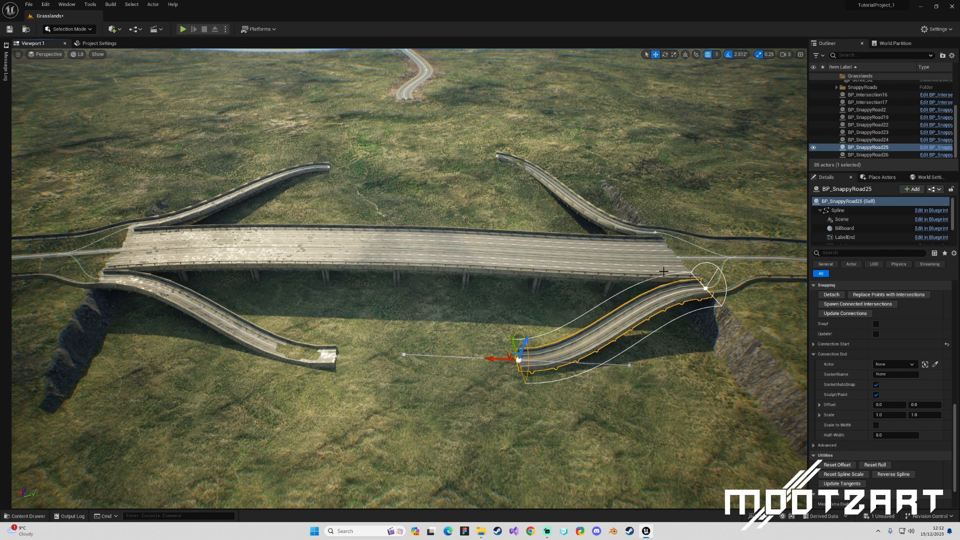
Save the Grasslands level.
right_click_drag(669, 232, 681, 212)
key("ctrl+s")
right_click_drag(602, 274, 670, 272)
right_click_drag(335, 336, 373, 356)
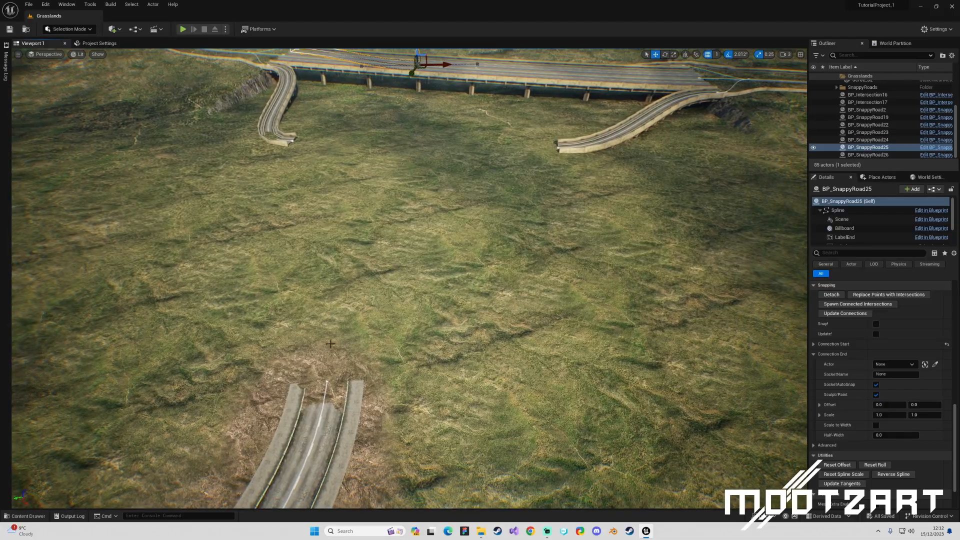
Place a BP_Intersection on the grass between the two ramp ends, rotate it to 19.6875° and raise it above the terrain.
right_click_drag(328, 380, 355, 345)
key("ctrl+space")
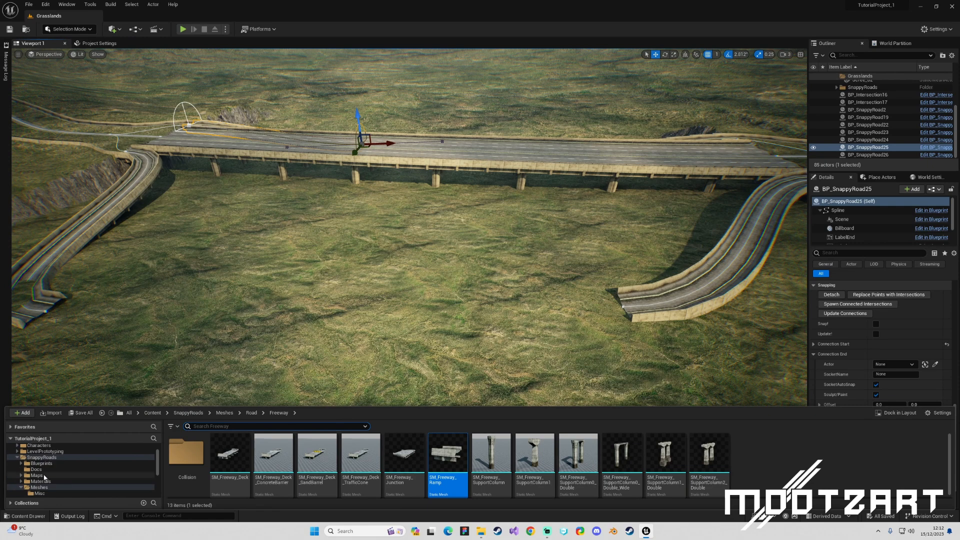
left_click(42, 463)
left_click_drag(362, 455, 407, 281)
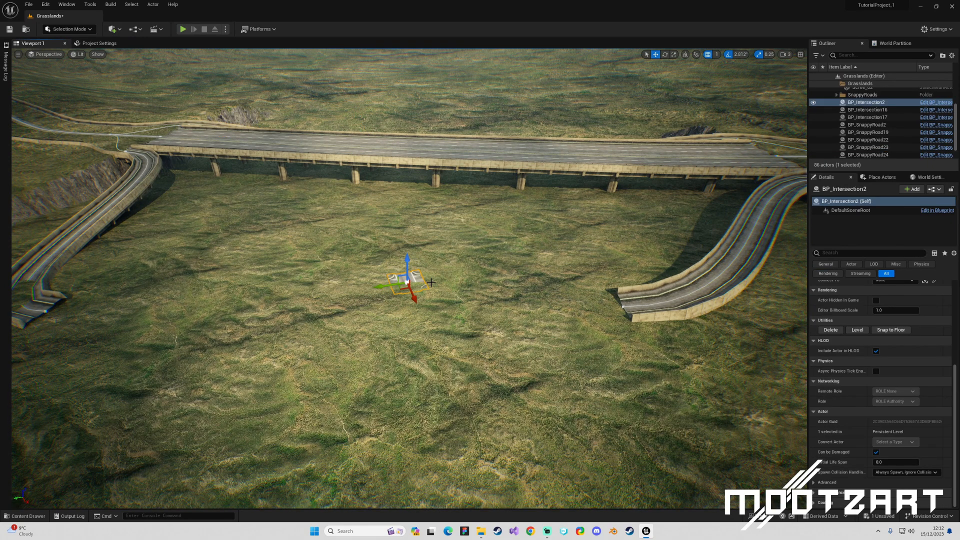
key("e")
left_click_drag(420, 309, 431, 303)
key("w")
left_click_drag(410, 270, 409, 246)
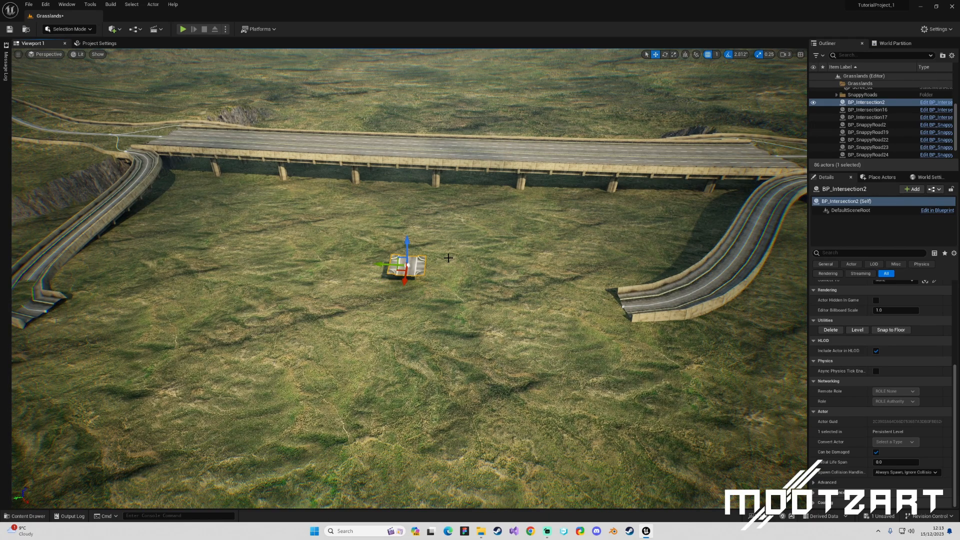
Assign the SM_2Lane_Intersection_2x1 mesh to BP_Intersection2, then move it lower and further out from the bridge.
right_click_drag(468, 275, 519, 173)
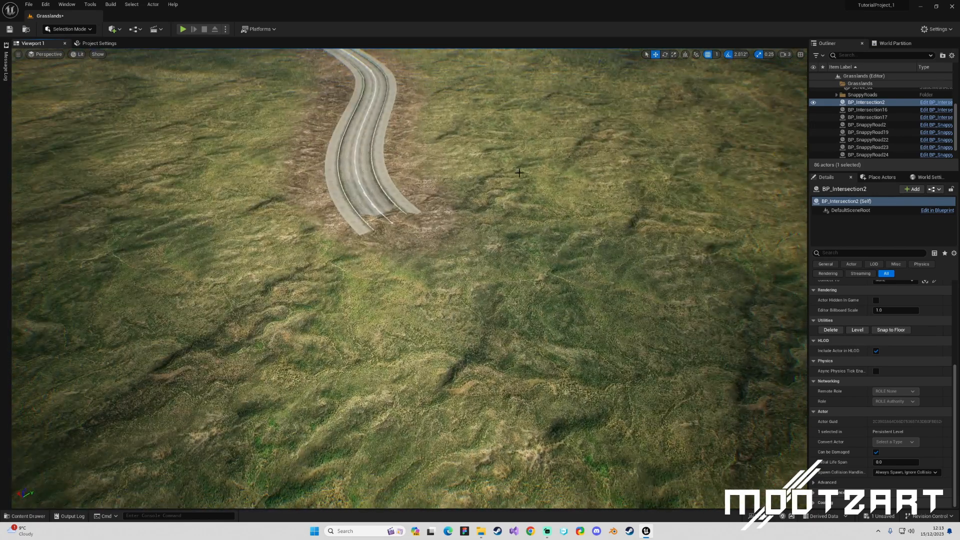
right_click_drag(362, 187, 367, 196)
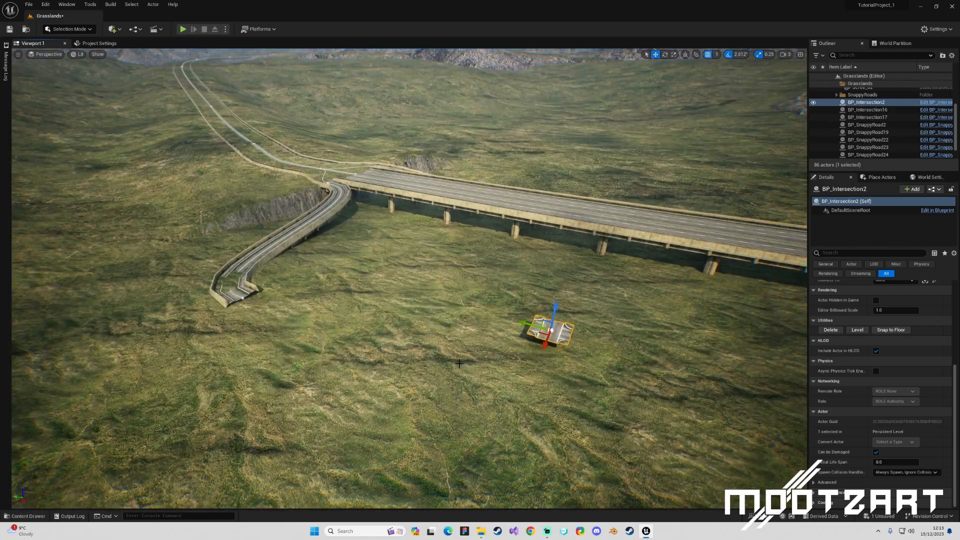
right_click_drag(418, 356, 433, 348)
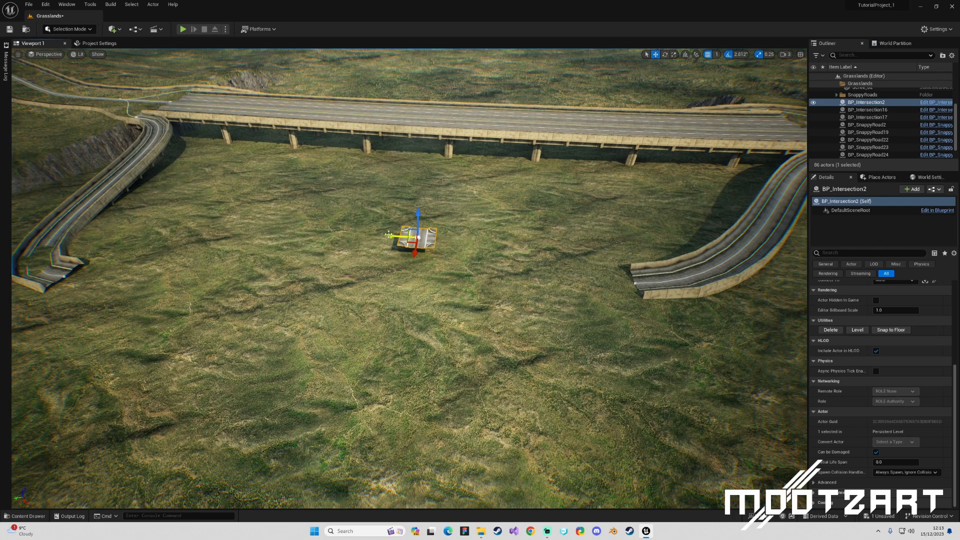
scroll(875, 362, "up", 5)
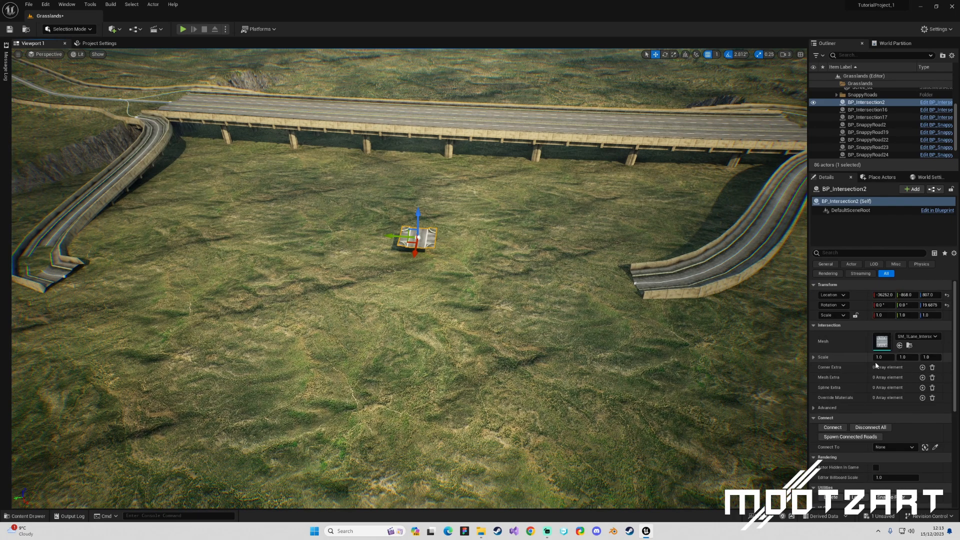
key("ctrl+space")
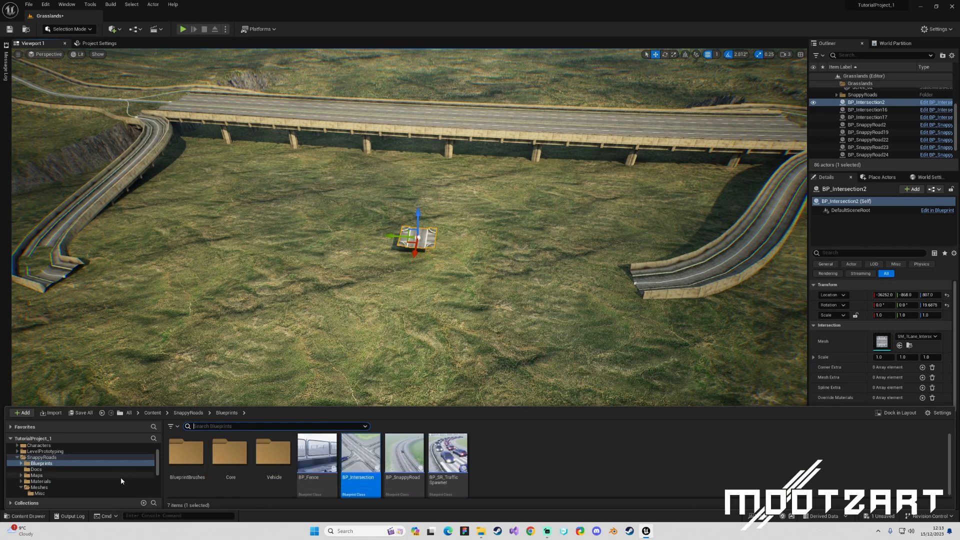
left_click(45, 451)
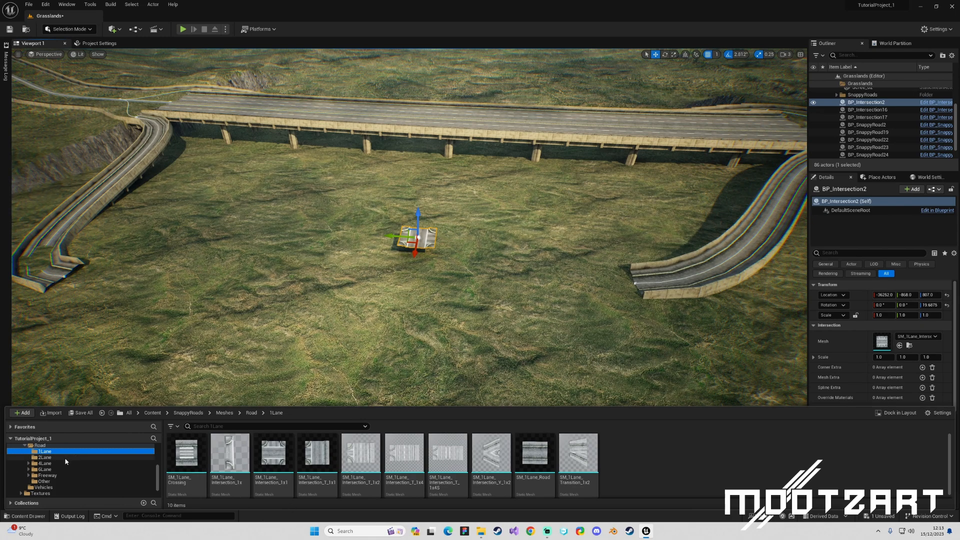
left_click(45, 457)
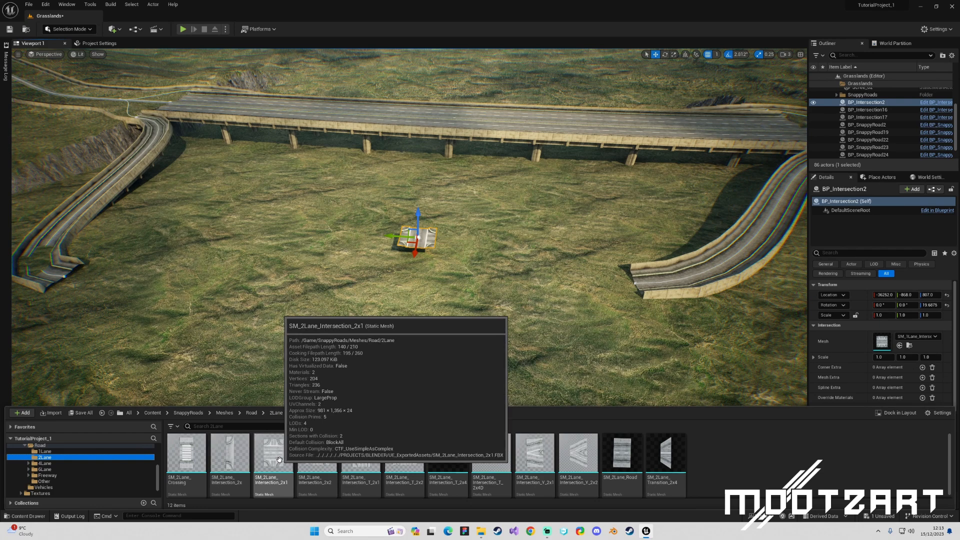
left_click_drag(279, 457, 882, 345)
left_click_drag(399, 246, 398, 298)
left_click_drag(411, 260, 415, 271)
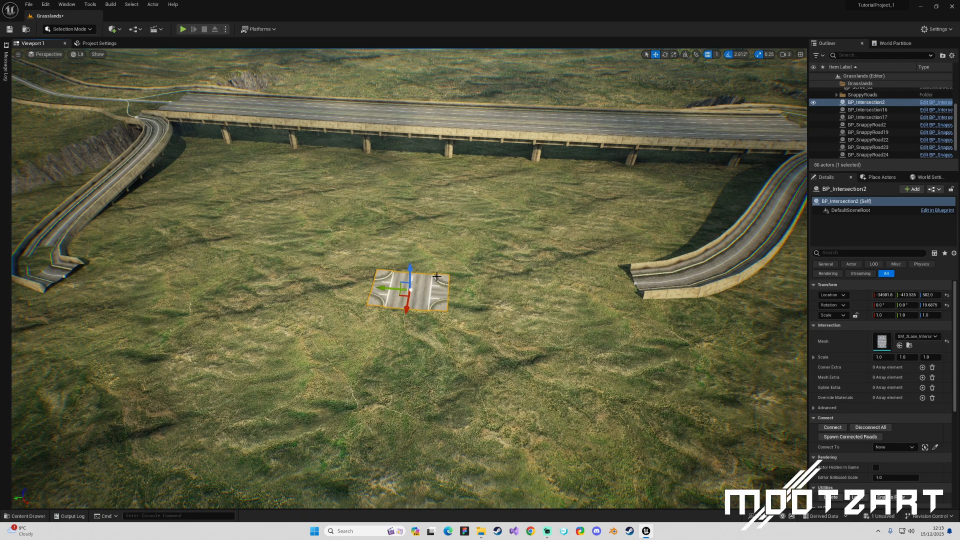
Duplicate BP_Intersection2 across the bridge, placing the copy near the ground between the two ramps on the opposite side.
key("d")
right_click_drag(415, 270, 260, 281)
key("s")
right_click_drag(482, 260, 494, 261)
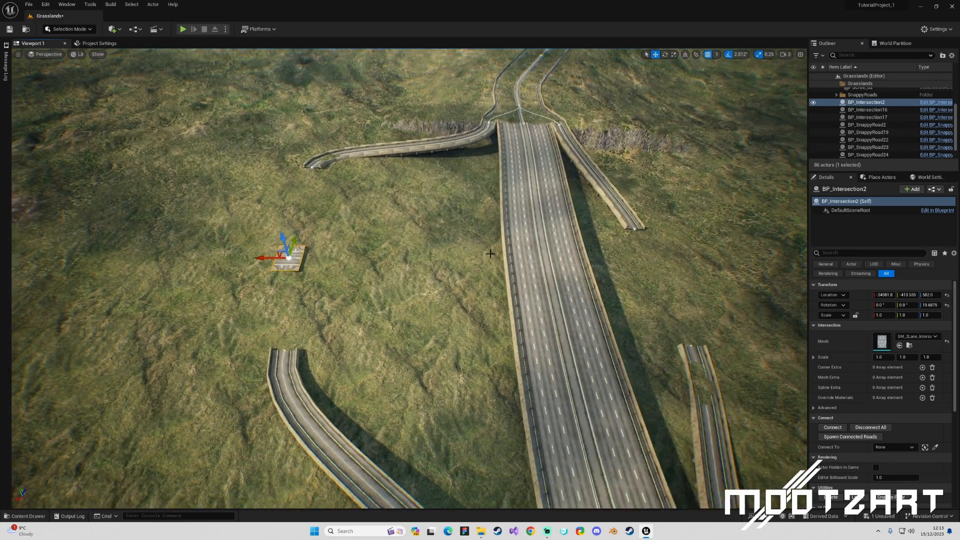
left_click_drag(274, 256, 649, 249, "alt")
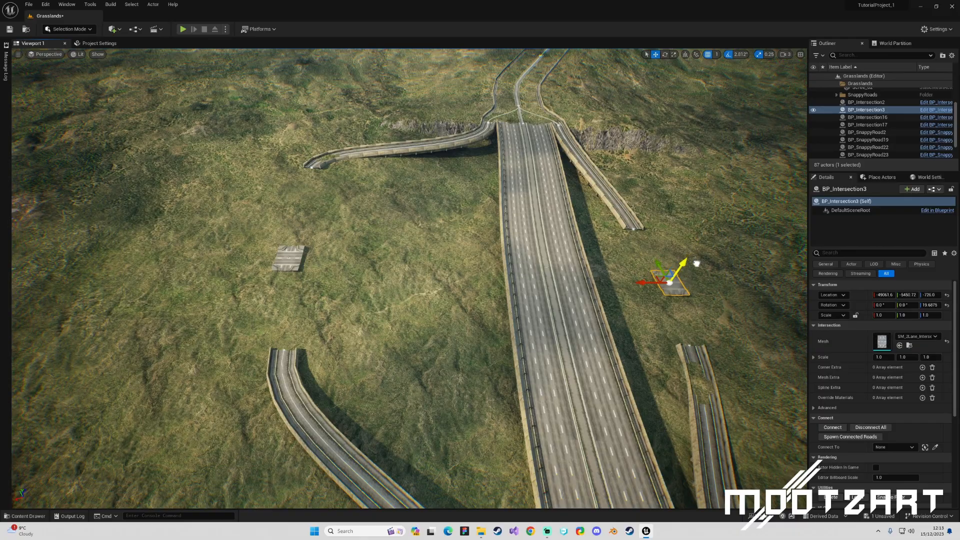
right_click_drag(697, 265, 712, 285)
key("d")
key("w")
key("f")
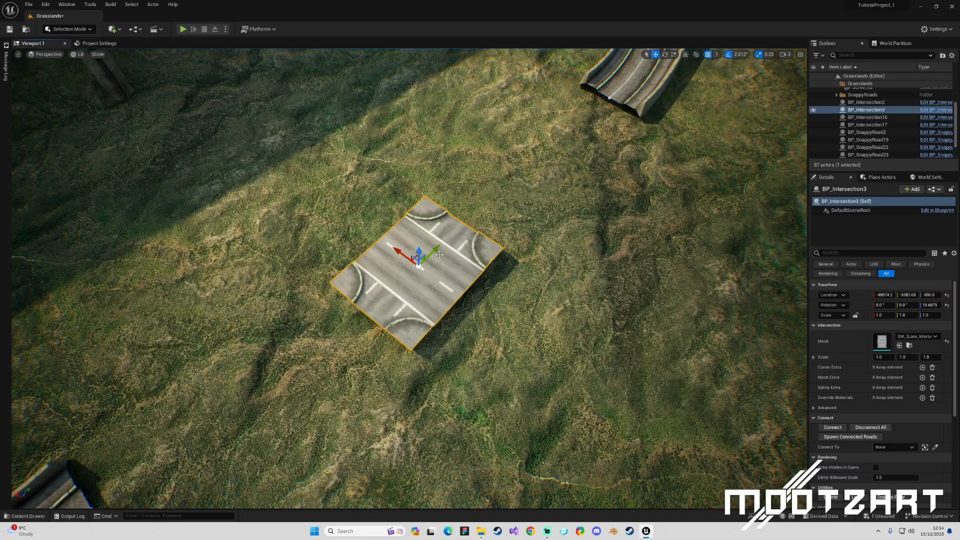
Rotate BP_Intersection3 to 22.5° and shift it sideways toward the middle of the gap between the two ramp ends.
right_click_drag(440, 255, 375, 220)
key("d")
right_click_drag(468, 284, 470, 257)
key("s")
key("w")
key("s")
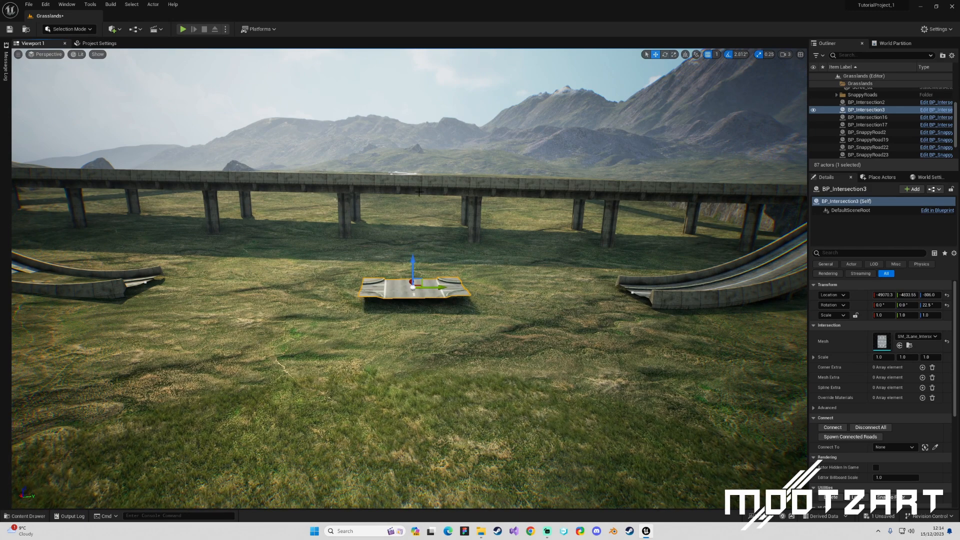
Select BP_Intersection2 and slide it parallel to the bridge to line it up with BP_Intersection3.
right_click_drag(411, 218, 411, 197)
left_click(869, 116)
left_click(868, 103)
double_click(867, 103)
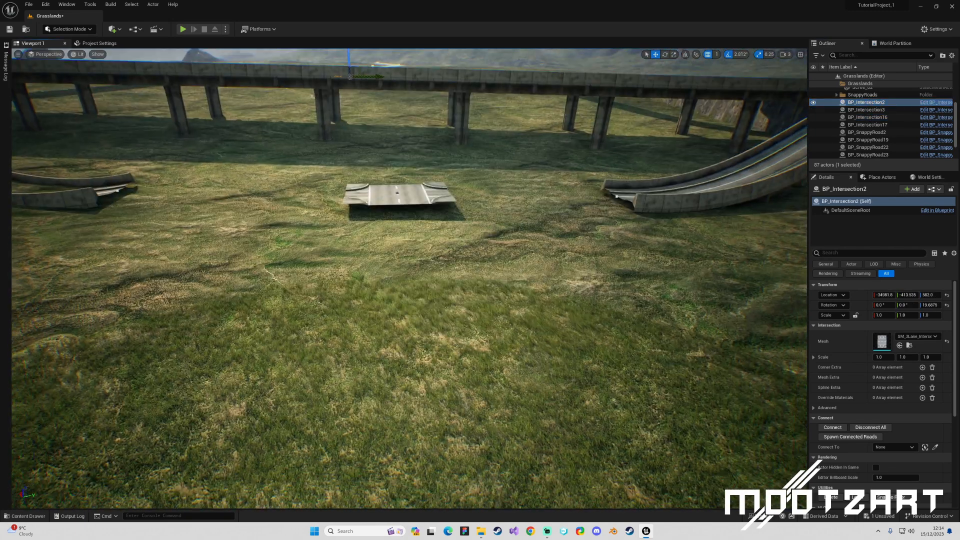
key("s")
right_click_drag(409, 250, 409, 206)
key("w")
left_click_drag(414, 178, 437, 179)
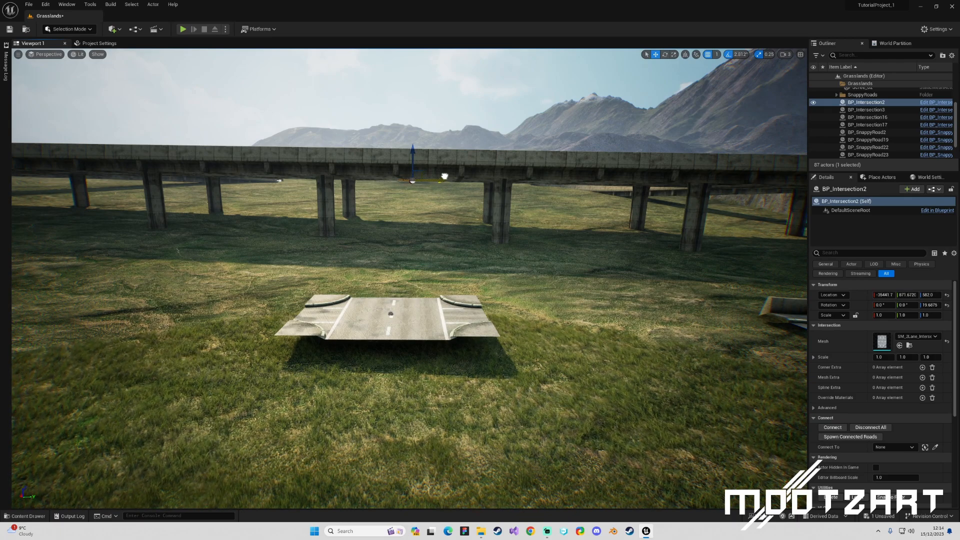
Select the free end point of ramp BP_SnappyRoad24 and update the ramp's tangents.
key("s")
mouse_move(471, 247)
right_mouse_down()
mouse_move(464, 278)
mouse_move(471, 247)
right_mouse_up()
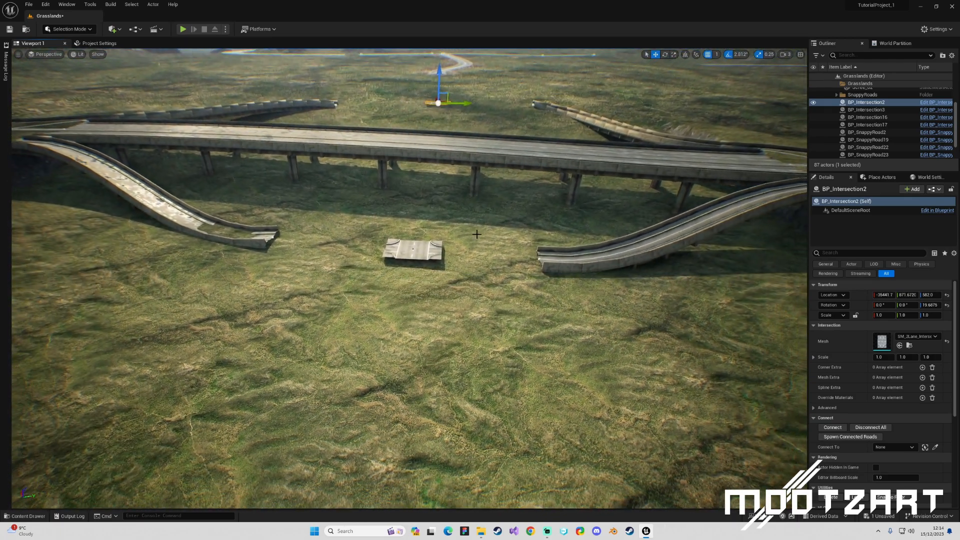
left_click(428, 251)
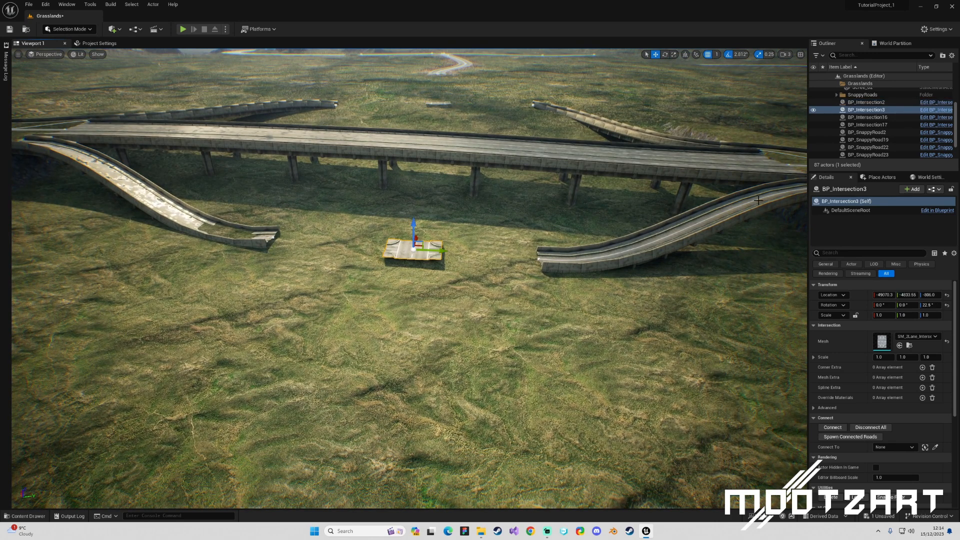
left_click(272, 237)
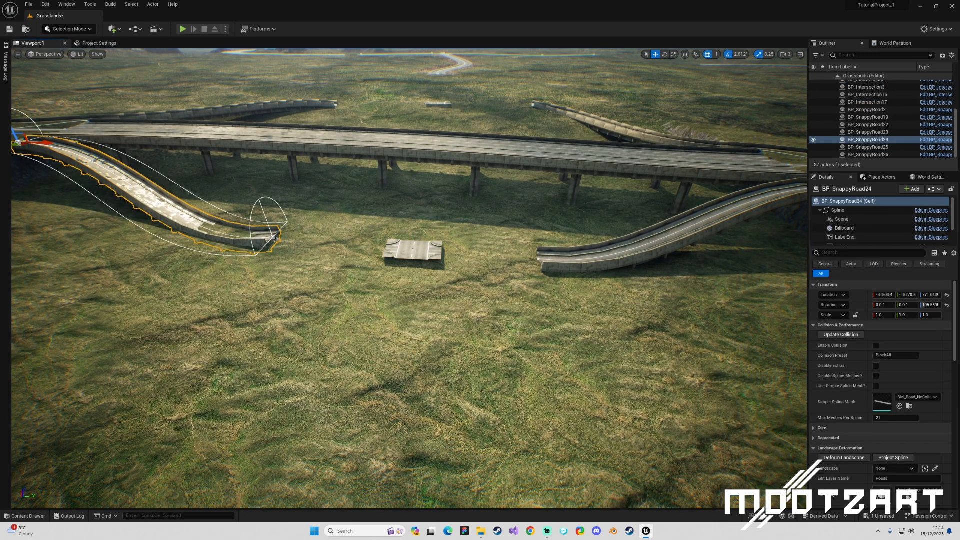
scroll(885, 433, "down", 10)
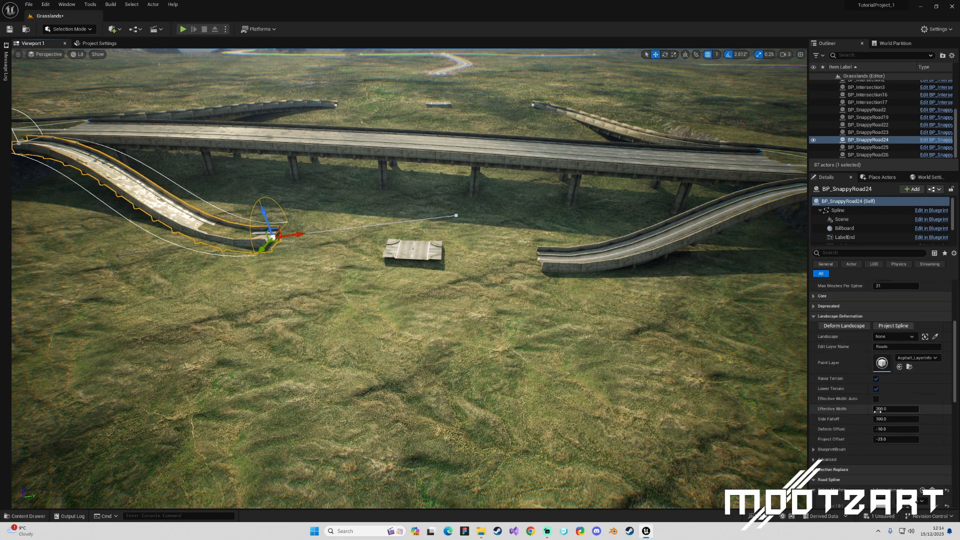
scroll(885, 433, "down", 1)
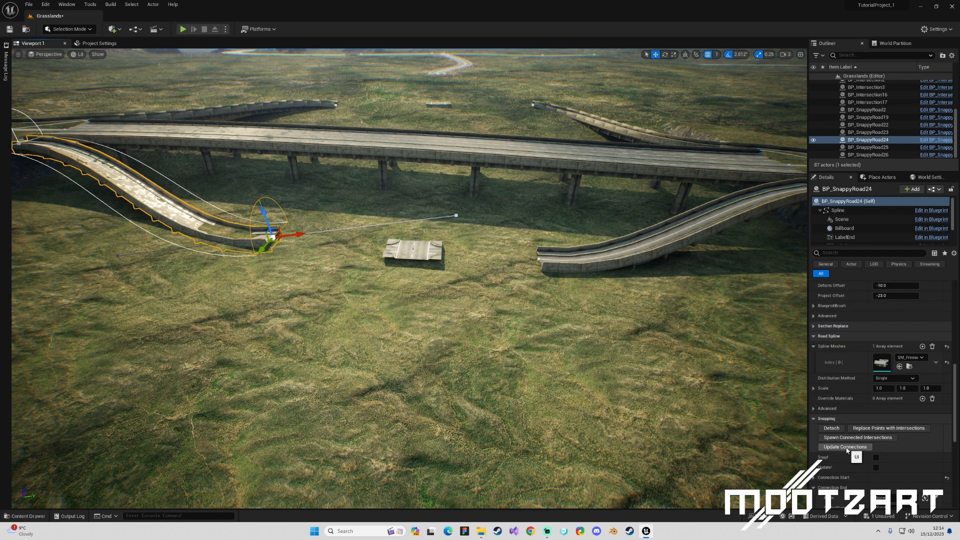
scroll(847, 450, "down", 8)
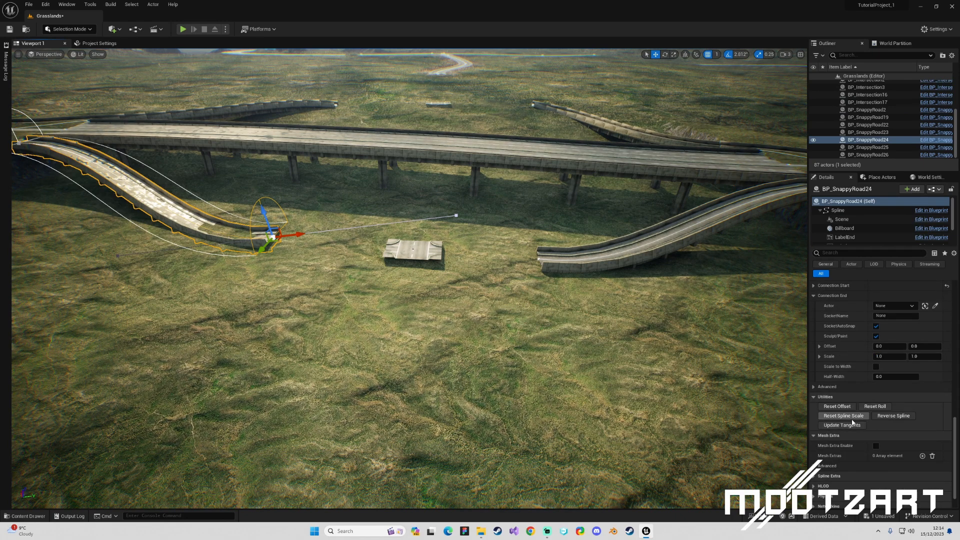
left_click(848, 427)
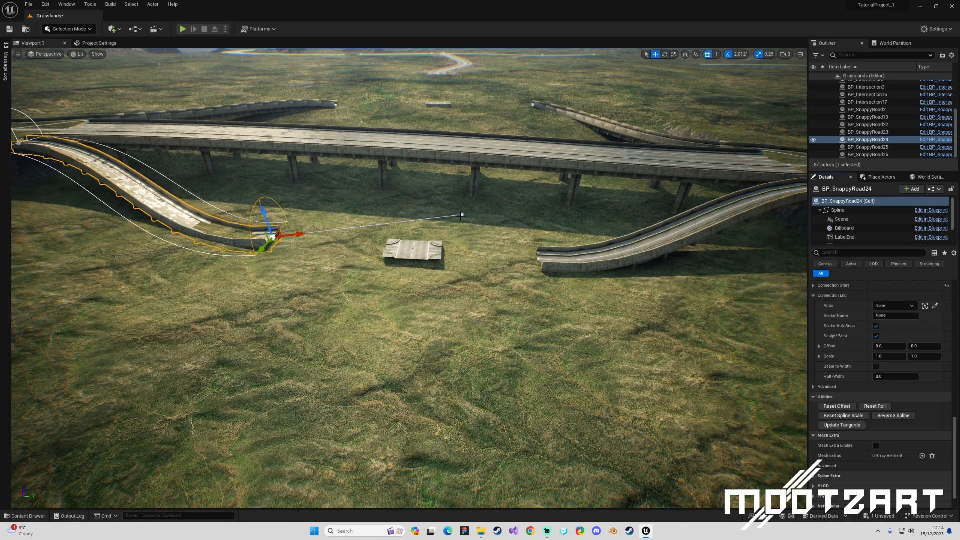
Adjust the end tangent of ramp BP_SnappyRoad24 and move its free end to the facing side of BP_Intersection3.
left_click(463, 214)
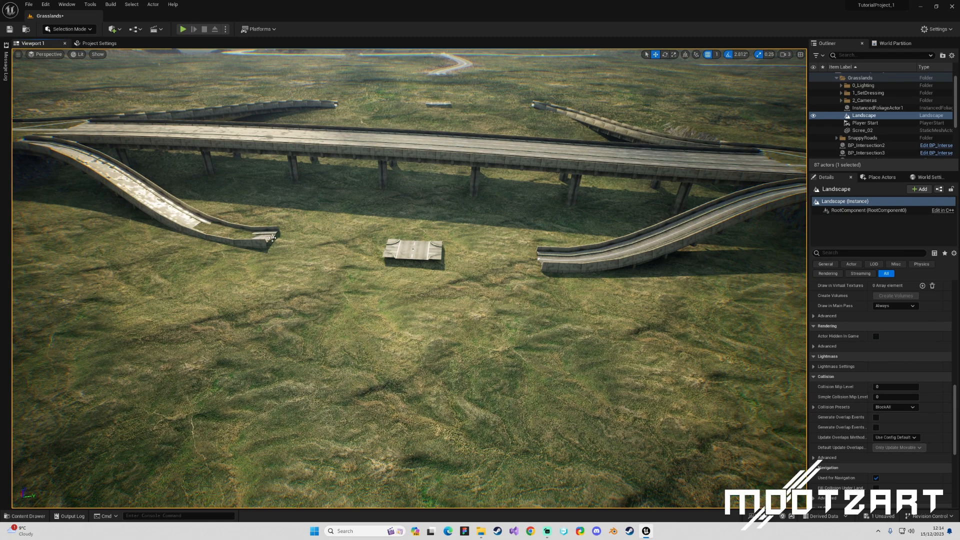
left_click(271, 237)
left_click(461, 215)
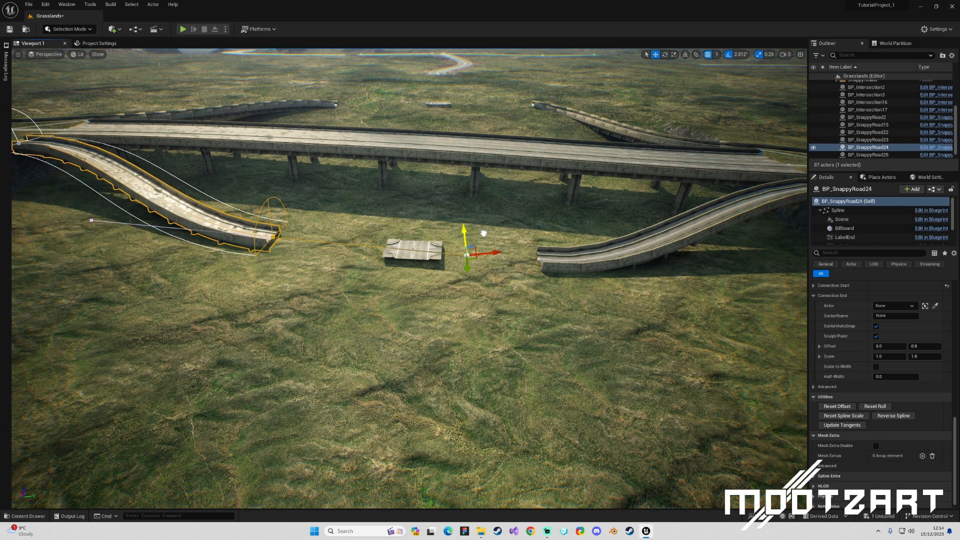
left_click(276, 236)
left_click_drag(307, 242, 418, 246)
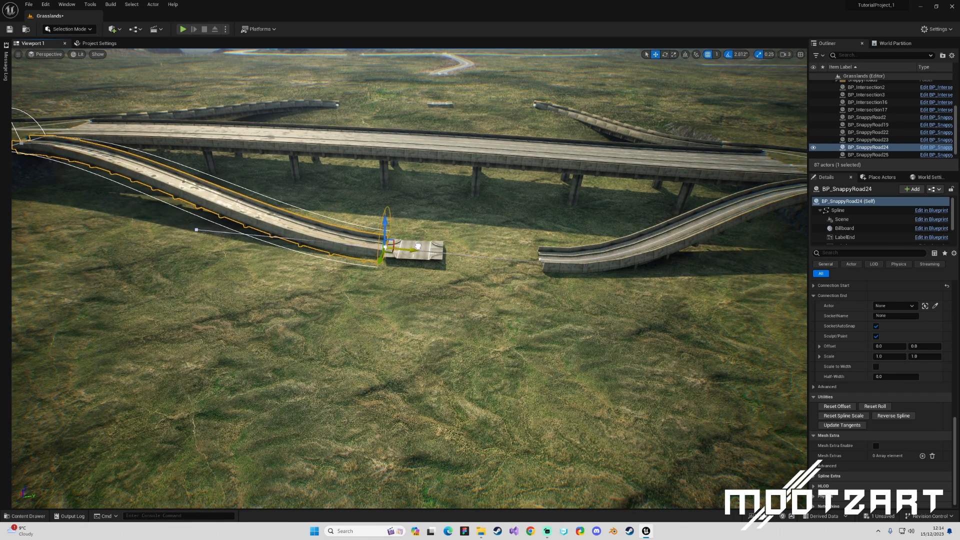
Move the free end of ramp BP_SnappyRoad25 to the other side of BP_Intersection3 and trigger Snap.
left_click(539, 259)
left_click(542, 259)
left_click_drag(516, 255, 417, 244)
right_click_drag(417, 244, 562, 309)
scroll(851, 400, "up", 5)
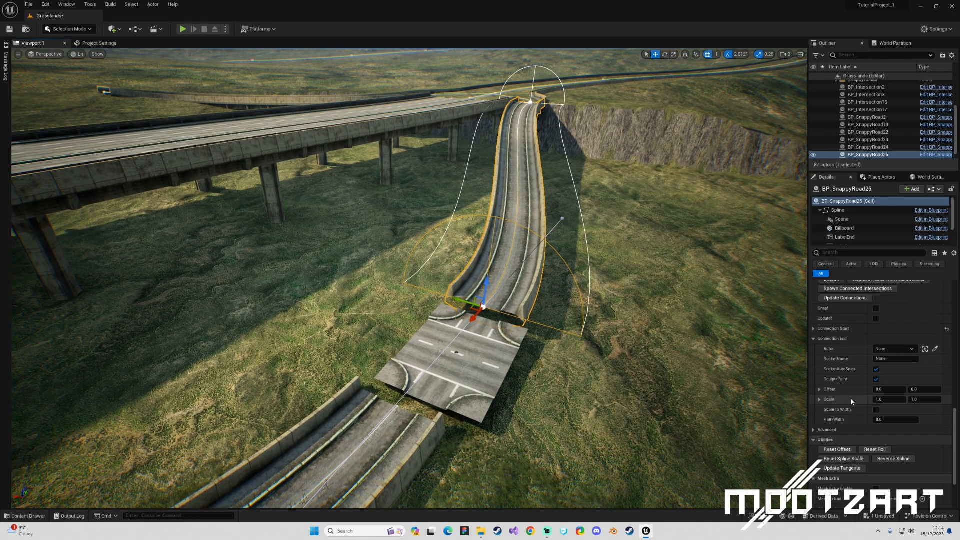
left_click(876, 381)
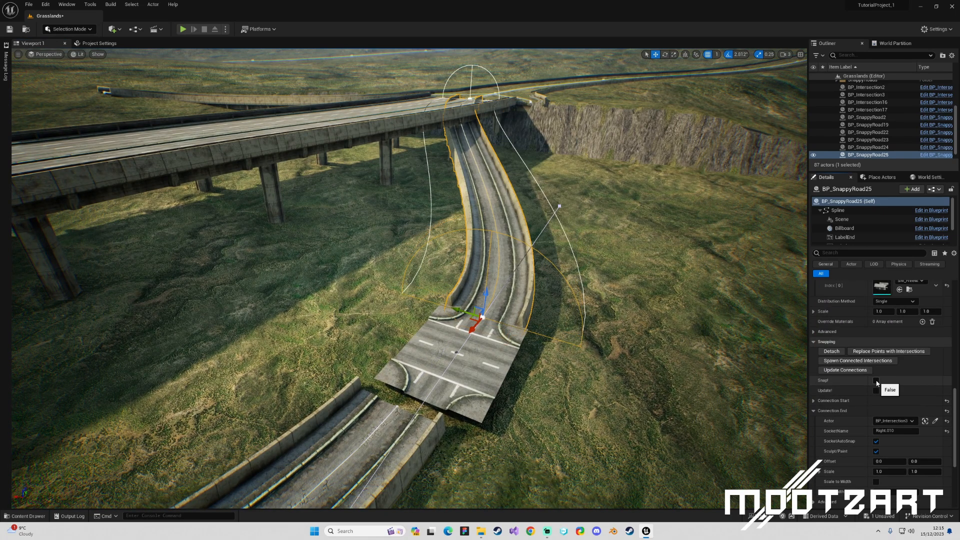
Snap the free end of ramp BP_SnappyRoad24 to its side of BP_Intersection3.
right_click_drag(573, 197, 557, 247)
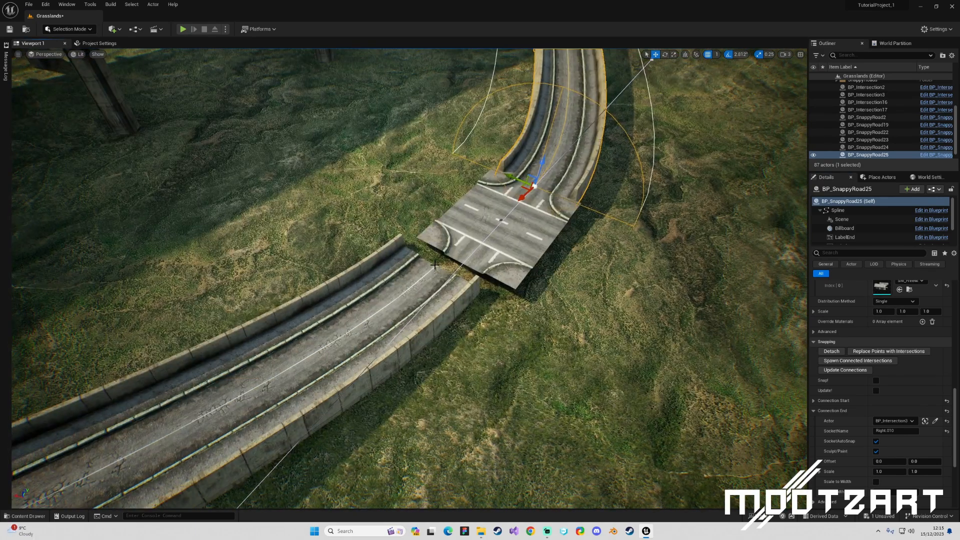
left_click(435, 264)
left_click(874, 390)
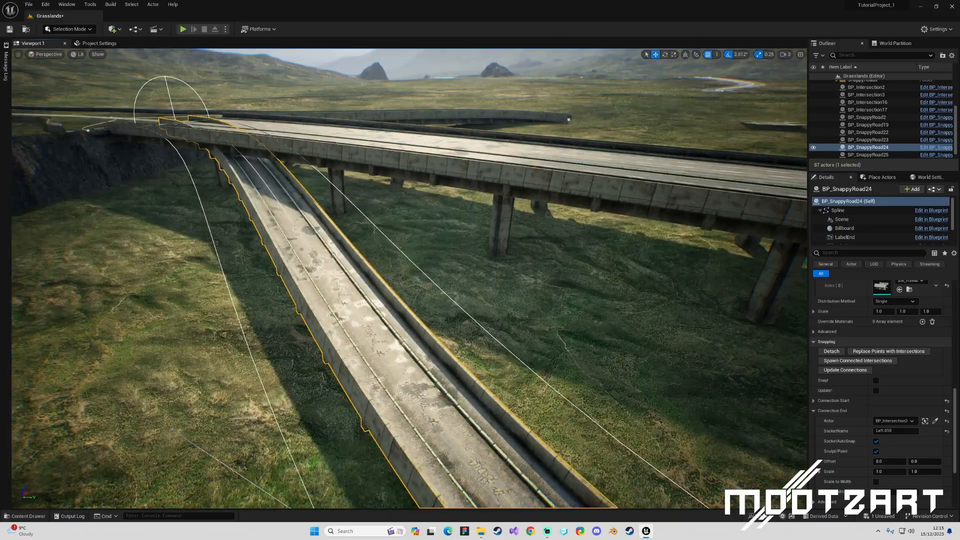
Pull BP_Intersection3 further out from the bridge and lower it slightly toward the ground.
key("s")
right_click_drag(408, 278, 496, 275)
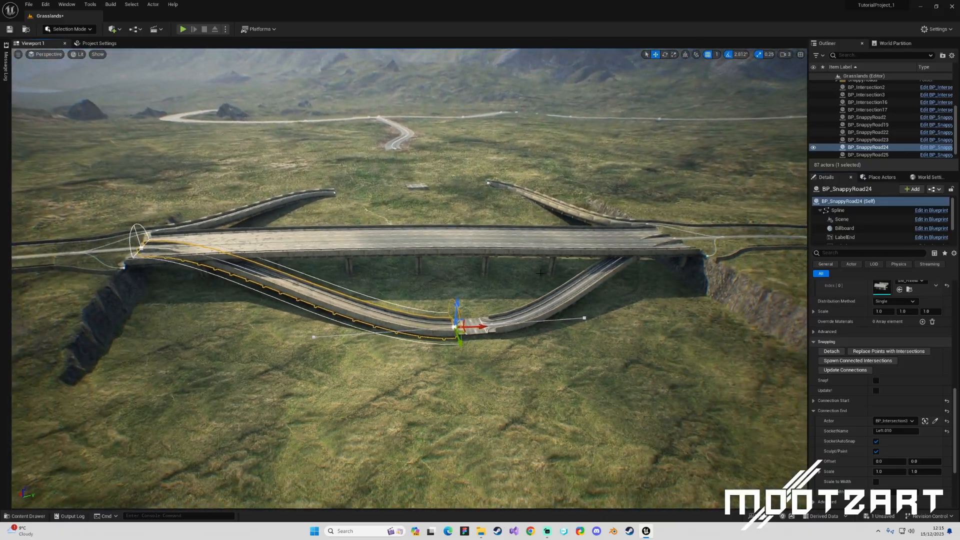
left_click(478, 330)
left_click_drag(465, 313, 479, 344)
key("d")
mouse_move(551, 356)
right_mouse_down()
mouse_move(515, 365)
mouse_move(551, 356)
right_mouse_up()
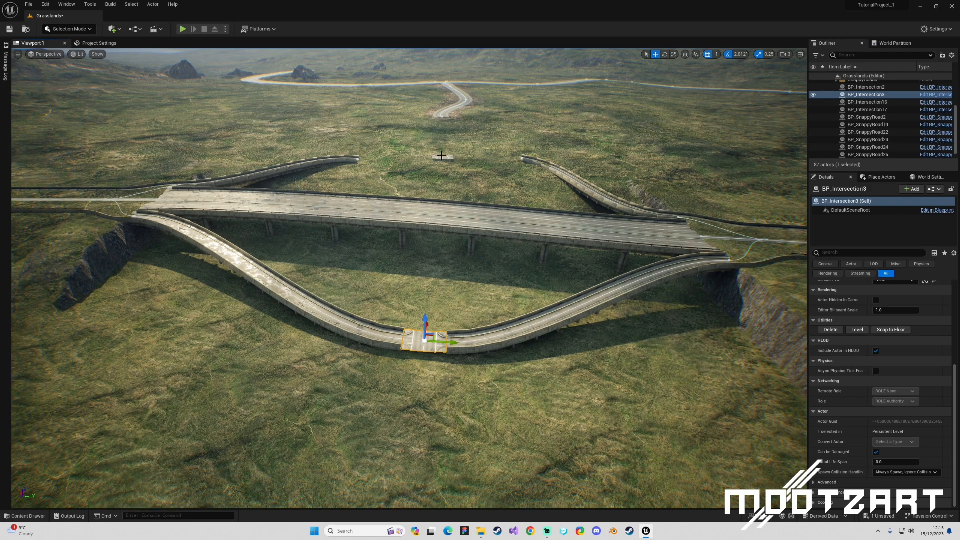
right_click_drag(462, 270, 467, 267)
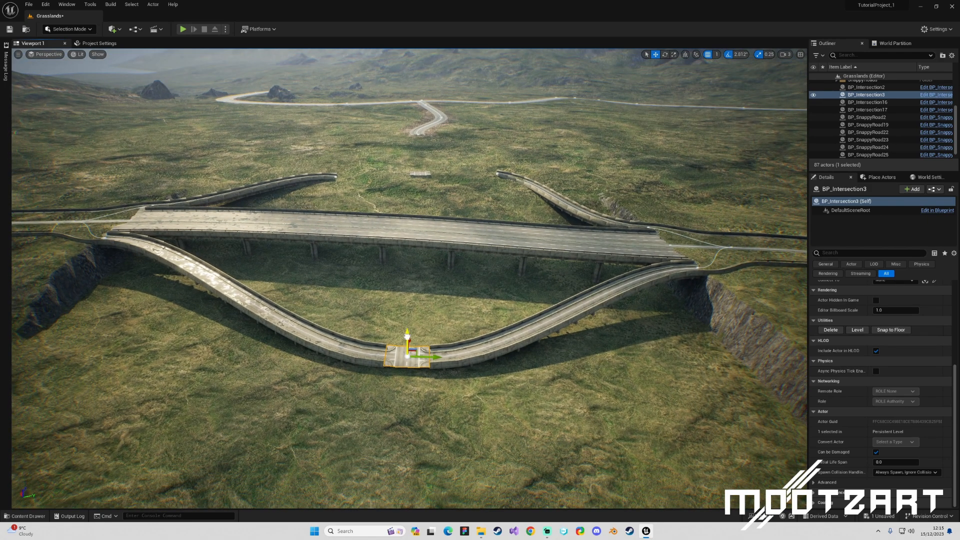
left_click_drag(408, 339, 407, 341)
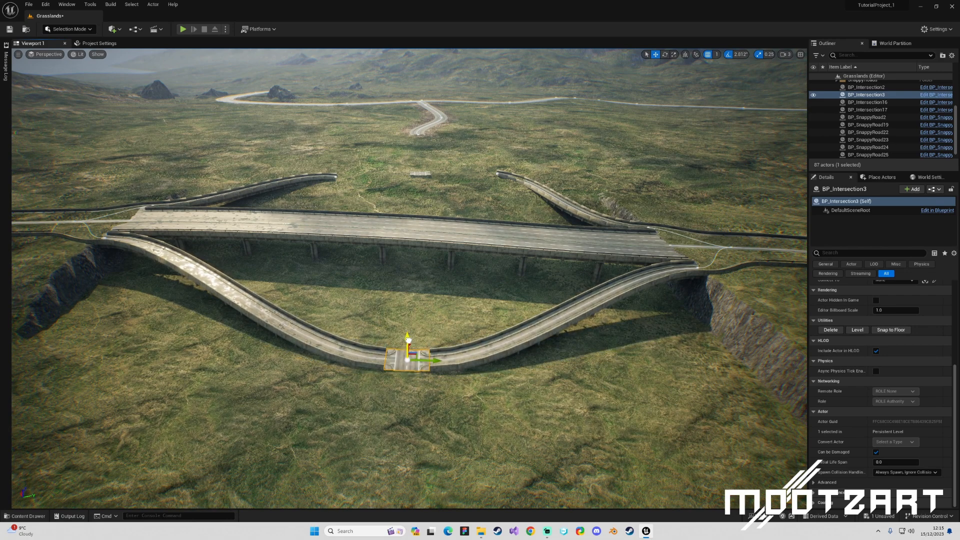
Save the level and move the free end of ramp BP_SnappyRoad26 to the facing side of BP_Intersection2.
key("ctrl+s")
right_click_drag(623, 263, 443, 332)
key("w")
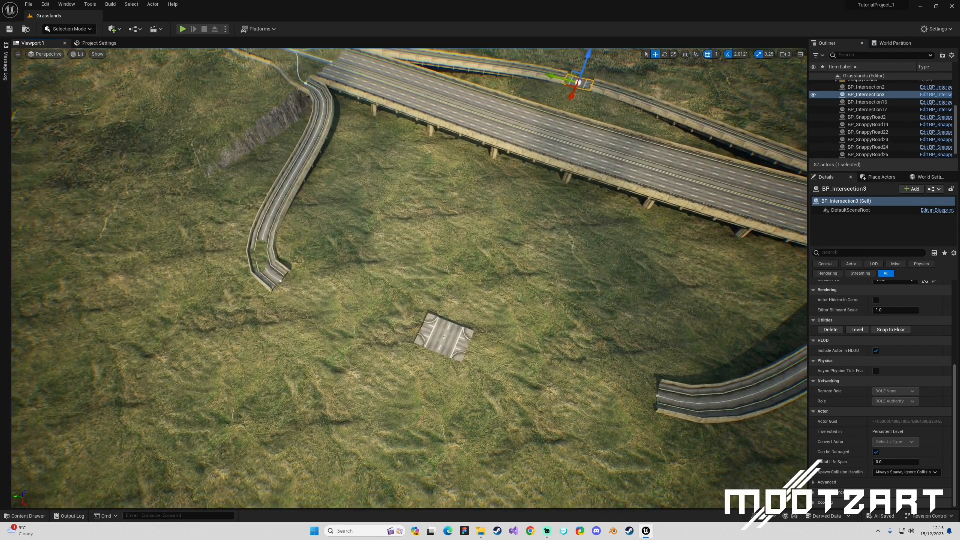
left_click(280, 280)
left_click(280, 283)
left_click_drag(280, 283, 445, 336)
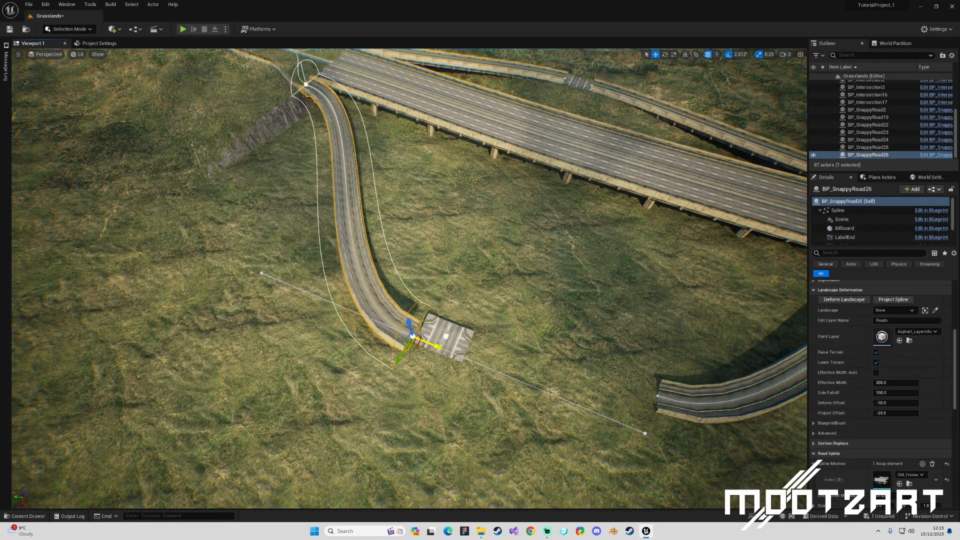
left_click_drag(400, 357, 406, 348)
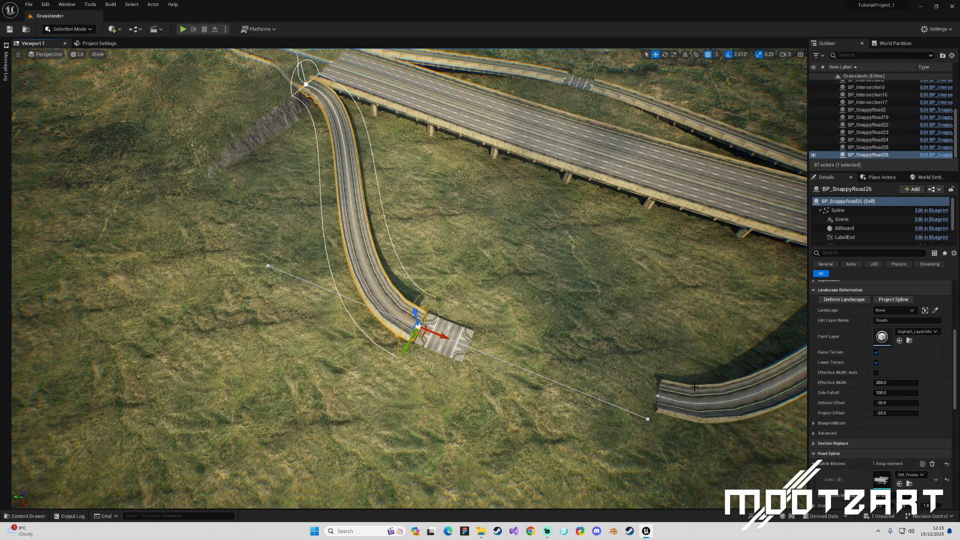
Move the free end of ramp BP_SnappyRoad23 to the opposite side of BP_Intersection2 and trigger Snap.
left_click(656, 395)
left_click(653, 393)
left_click_drag(653, 393, 451, 345)
left_click_drag(491, 314, 455, 342)
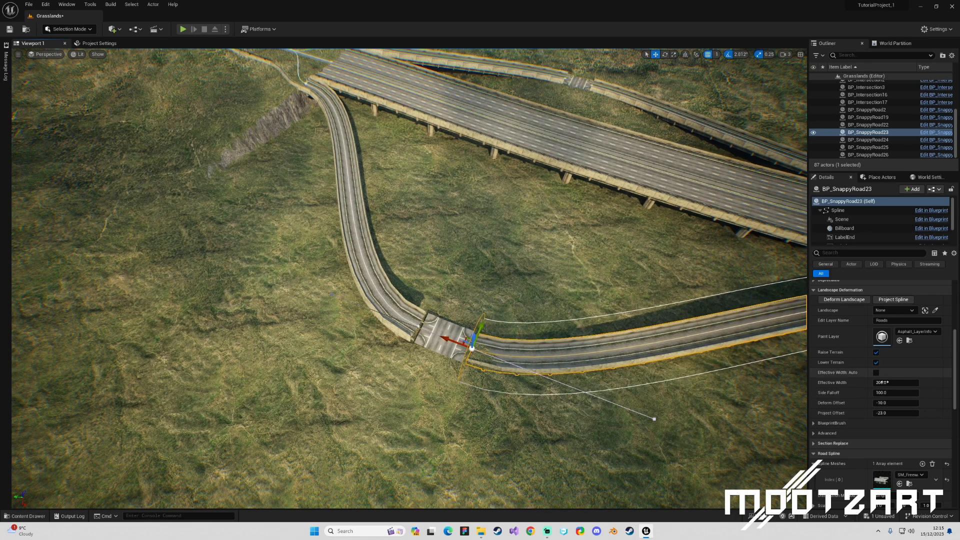
scroll(889, 419, "down", 5)
left_click(875, 408)
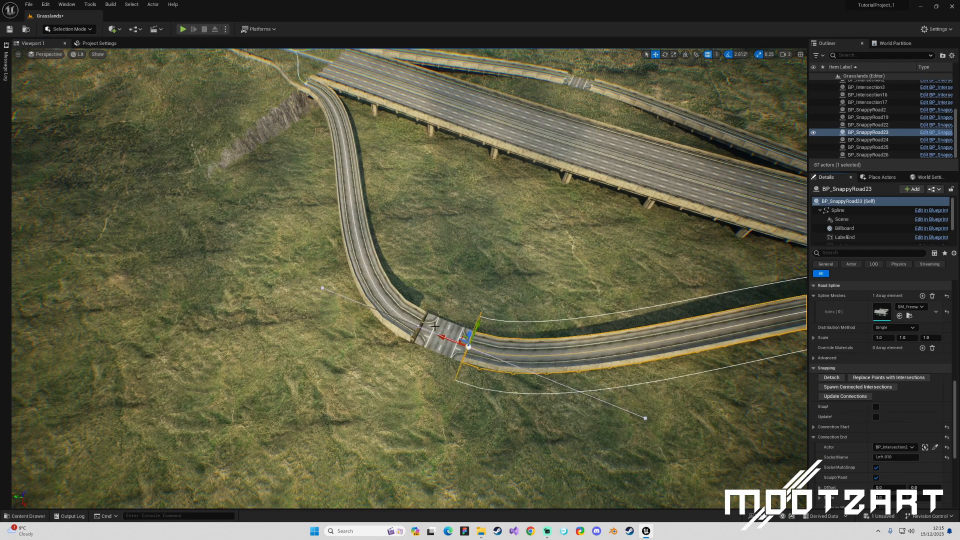
Snap the free end of ramp BP_SnappyRoad26 to its side of BP_Intersection2.
left_click(418, 326)
left_click(418, 325)
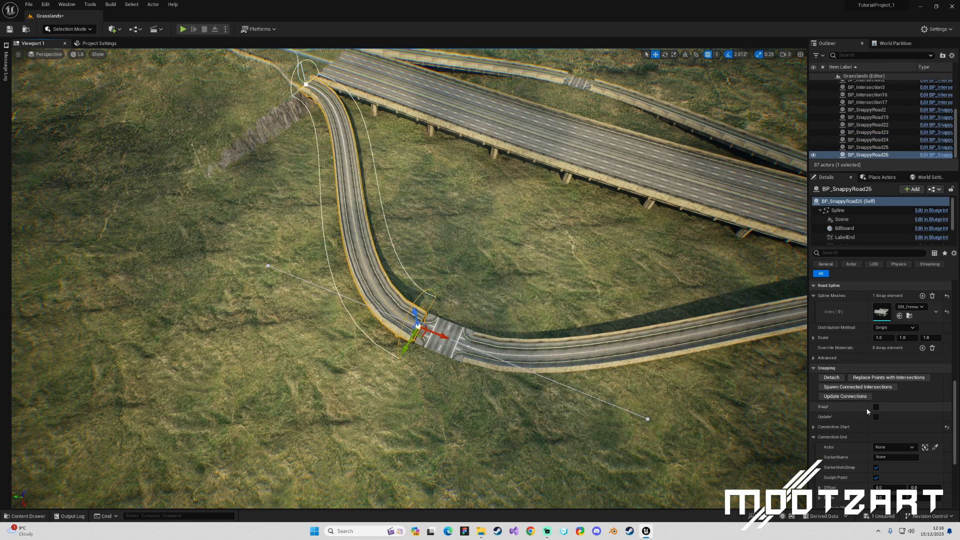
key("f")
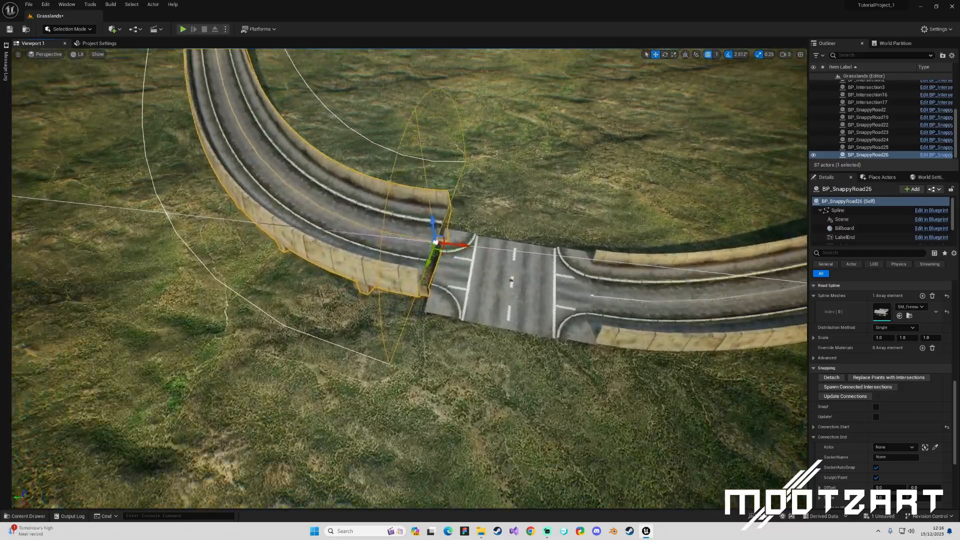
mouse_move(302, 290)
right_mouse_down()
mouse_move(325, 250)
mouse_move(295, 280)
mouse_move(302, 290)
right_mouse_up()
left_click_drag(285, 289, 326, 388)
left_click_drag(298, 424, 351, 384)
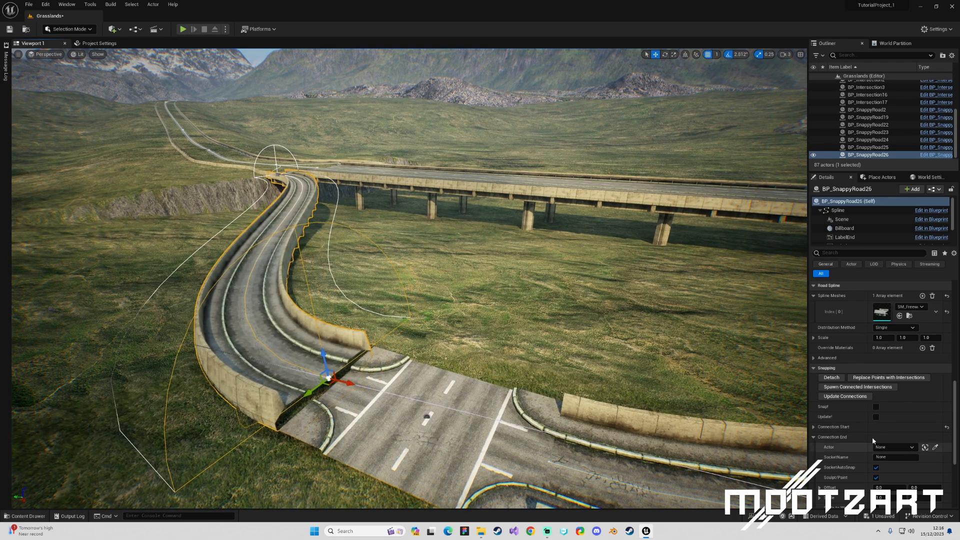
left_click(876, 407)
Pull BP_Intersection2 slightly further out from the bridge.
right_click_drag(461, 323, 485, 330)
mouse_move(340, 367)
right_mouse_down()
mouse_move(349, 358)
mouse_move(340, 367)
right_mouse_up()
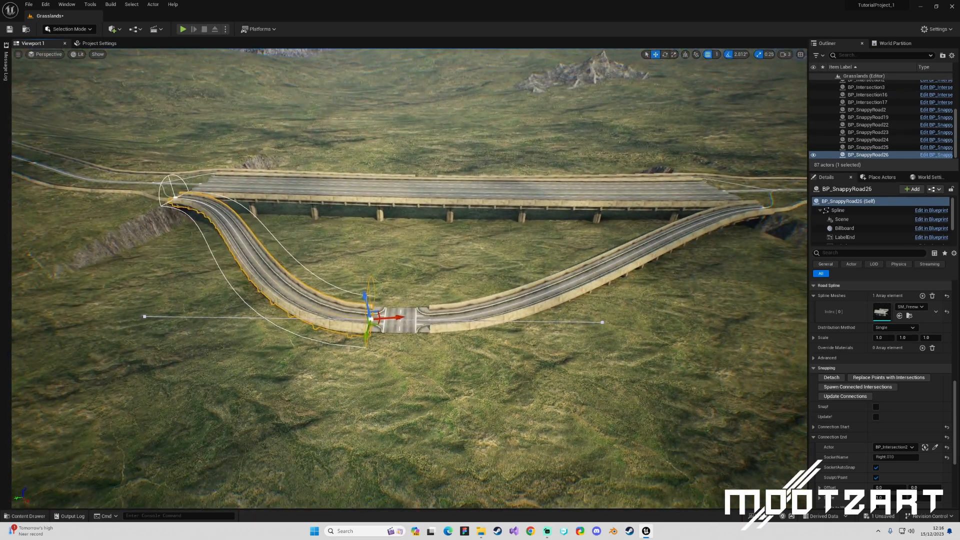
left_click(408, 326)
left_click_drag(402, 335, 403, 318)
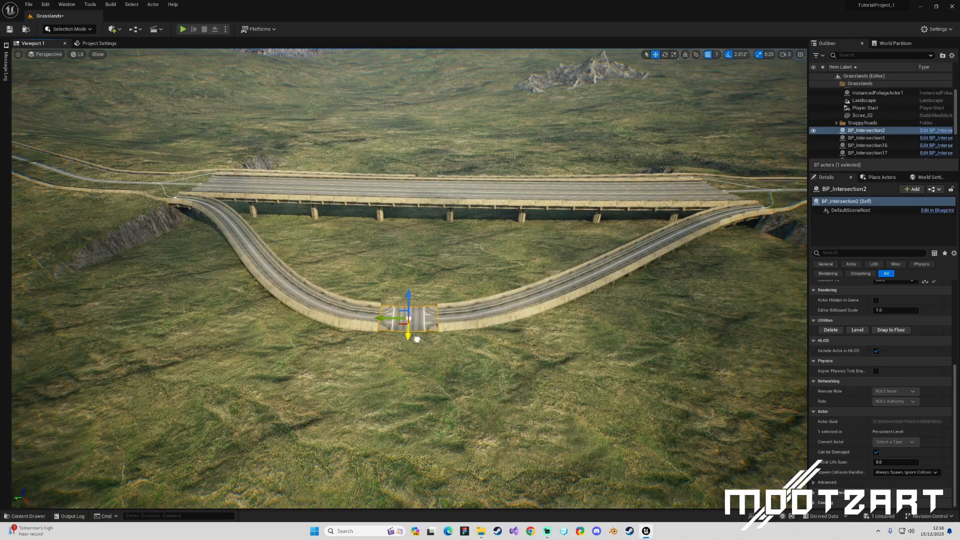
Clear the selection, review the ramp loops and intersections on both sides of the bridge, and save the level.
right_click_drag(417, 314, 460, 330)
key("s")
key("a")
right_click_drag(395, 295, 429, 273)
key("Escape")
key("a")
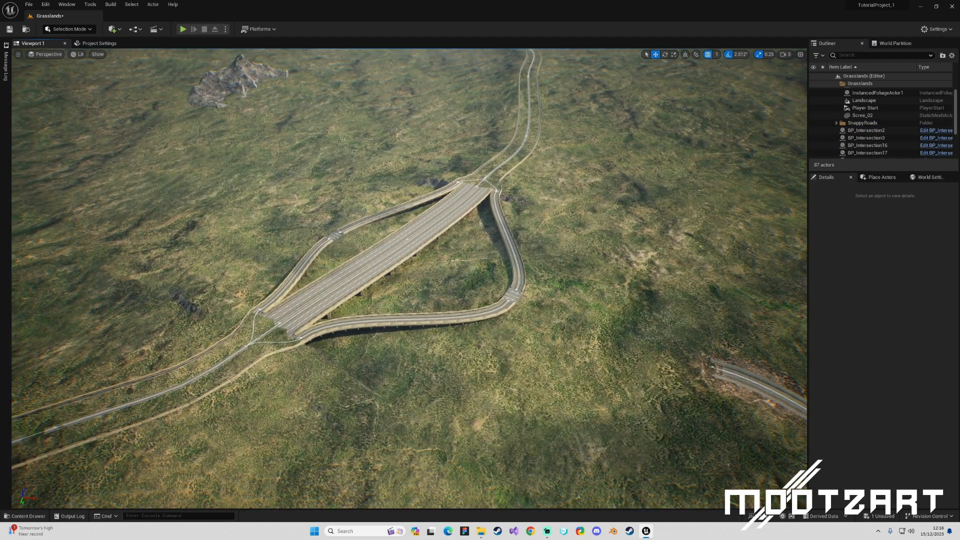
key("w")
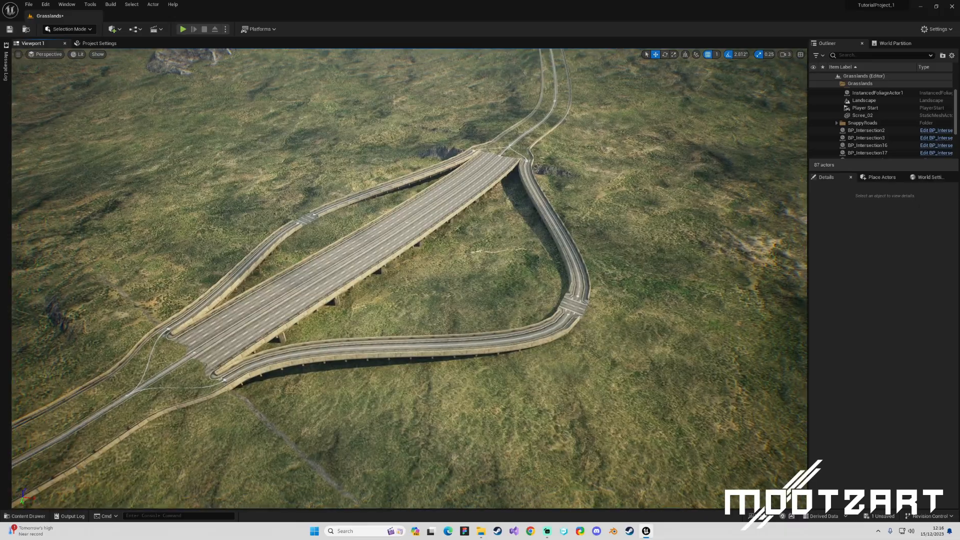
key("d")
right_click_drag(429, 273, 343, 270)
key("w")
key("ctrl+s")
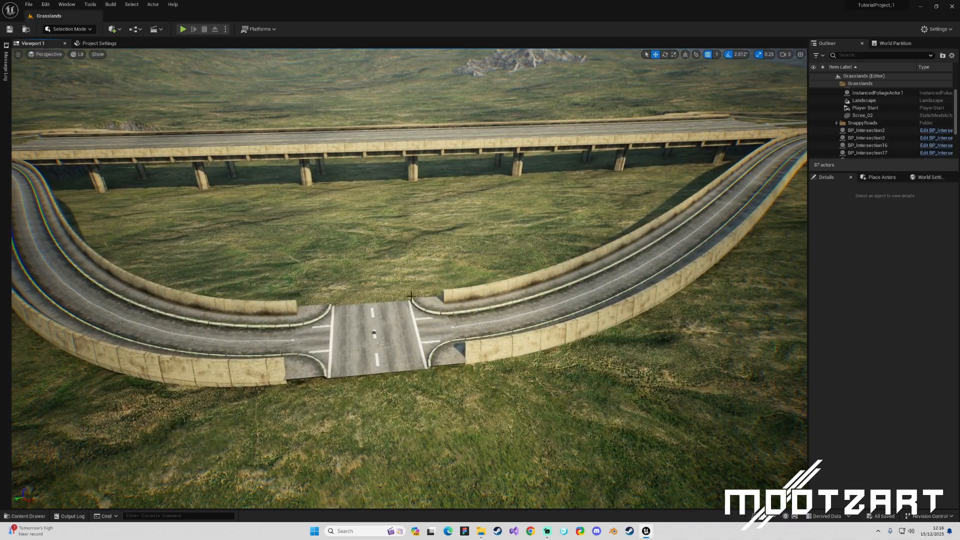
Extend the two-lane road BP_SnappyRoad6 with a new spline point reaching the open outer side of BP_Intersection2.
left_click(389, 312)
right_click_drag(404, 319, 494, 264)
key("a")
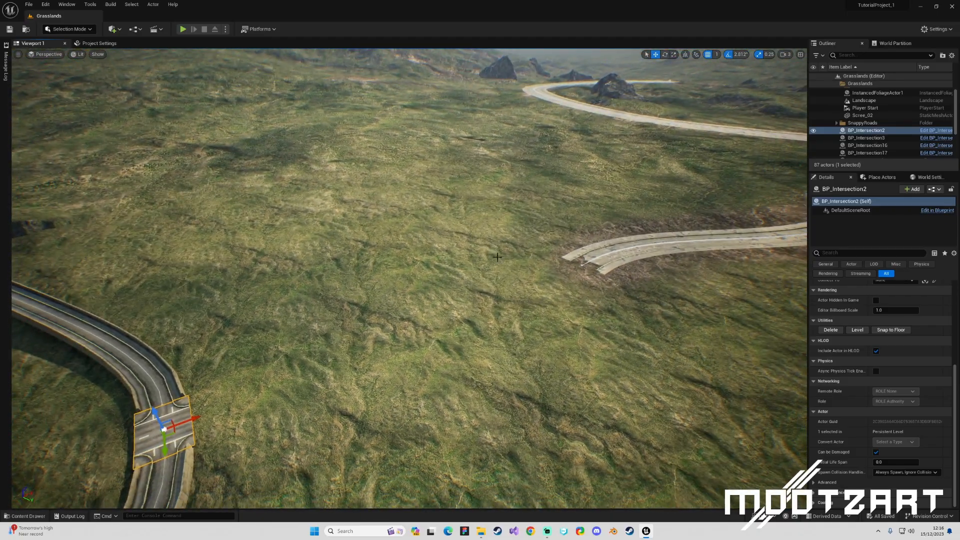
left_click(583, 265)
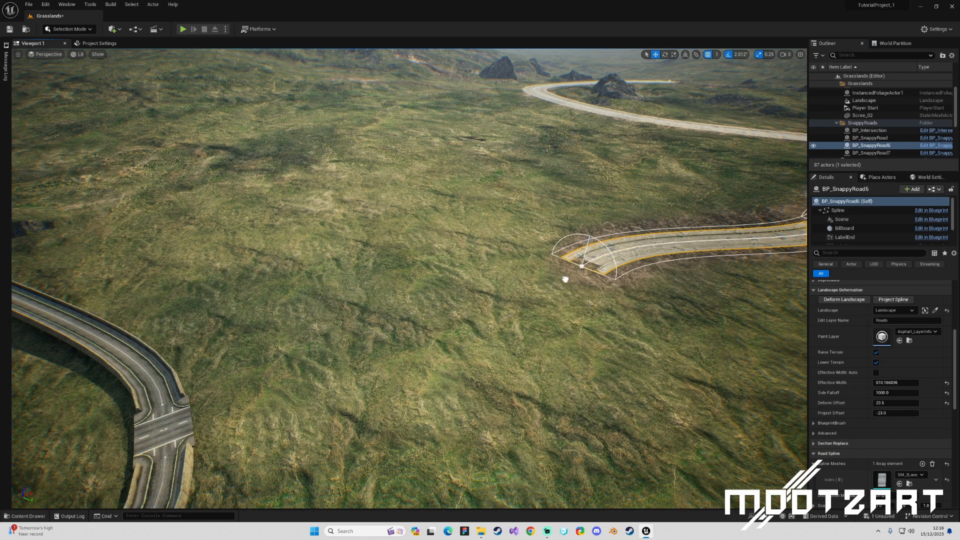
left_click_drag(565, 279, 442, 350, "alt")
left_click(598, 261)
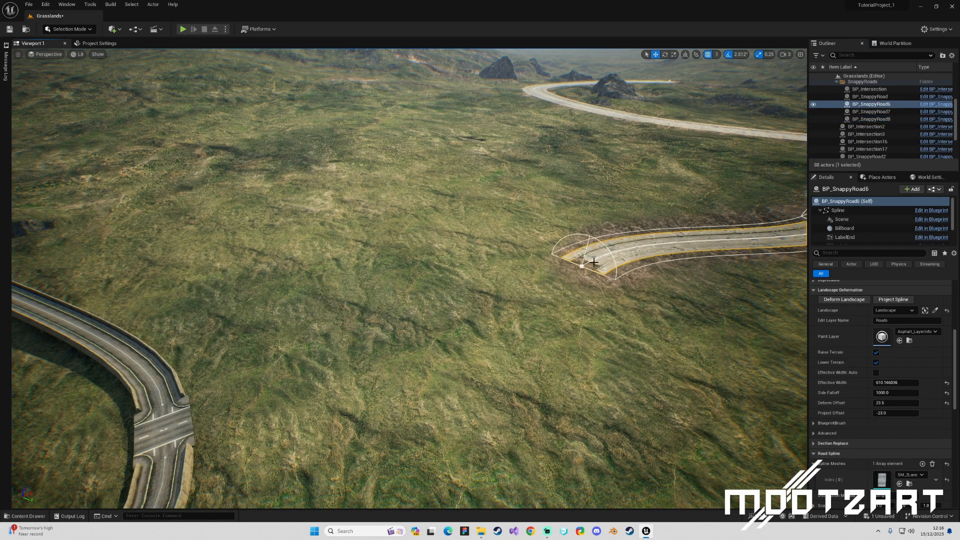
left_click(581, 265)
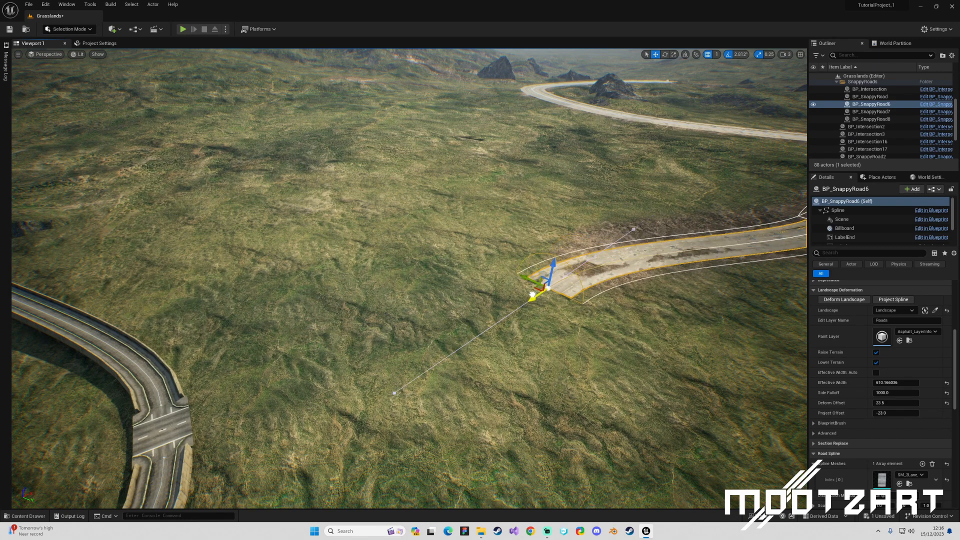
left_click_drag(499, 309, 340, 331)
right_click_drag(341, 331, 306, 355)
left_click_drag(576, 274, 364, 301)
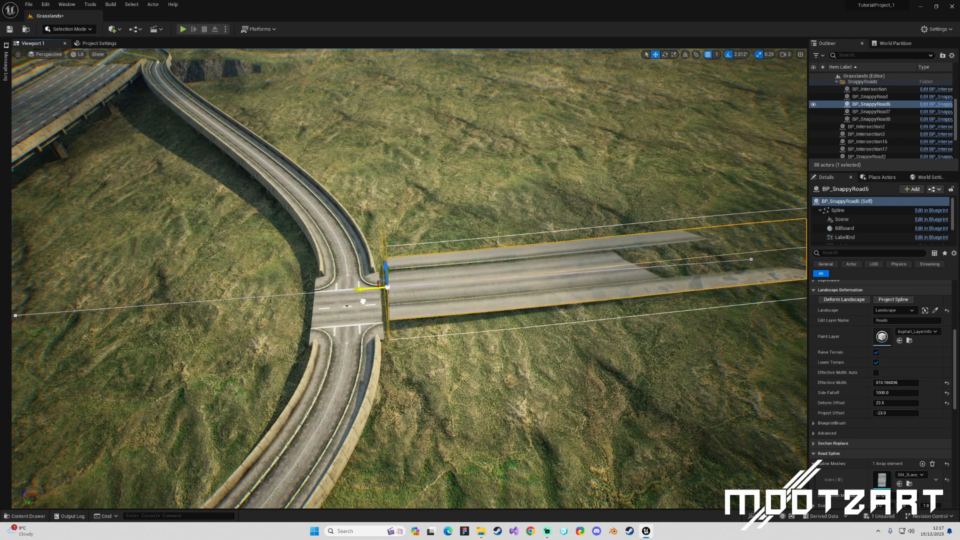
Lower the new end of BP_SnappyRoad6 to road level and snap it to BP_Intersection2.
left_click_drag(388, 270, 387, 288)
scroll(879, 434, "down", 6)
left_click(876, 431)
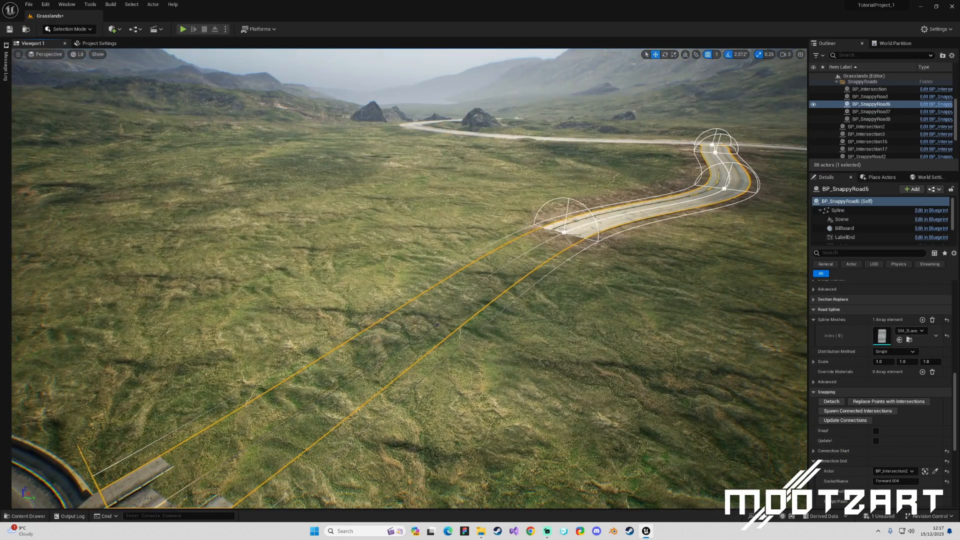
Deform the landscape along the extended BP_SnappyRoad6 and inspect the terrain and grass beside the road.
right_click_drag(480, 280, 495, 305)
right_click_drag(690, 325, 771, 326)
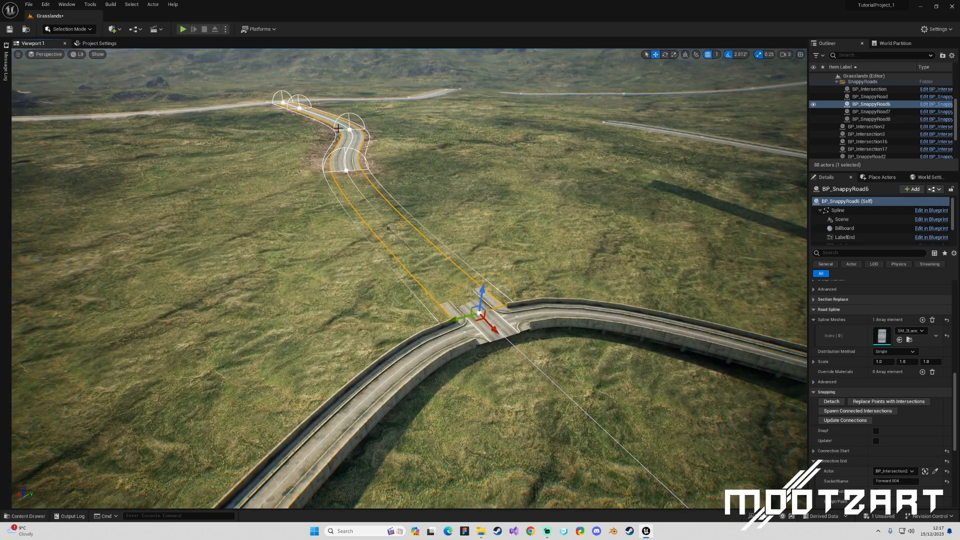
scroll(850, 390, "up", 10)
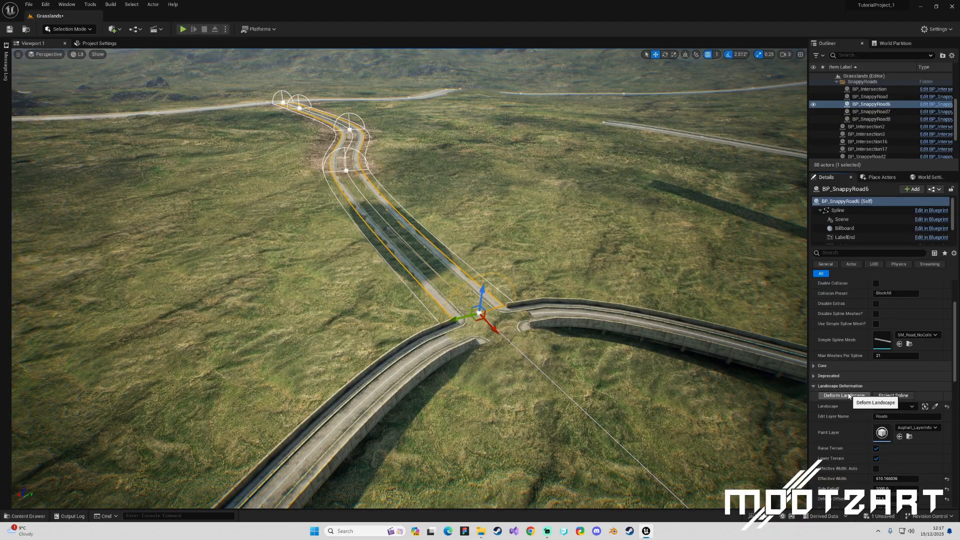
right_click_drag(598, 262, 555, 253)
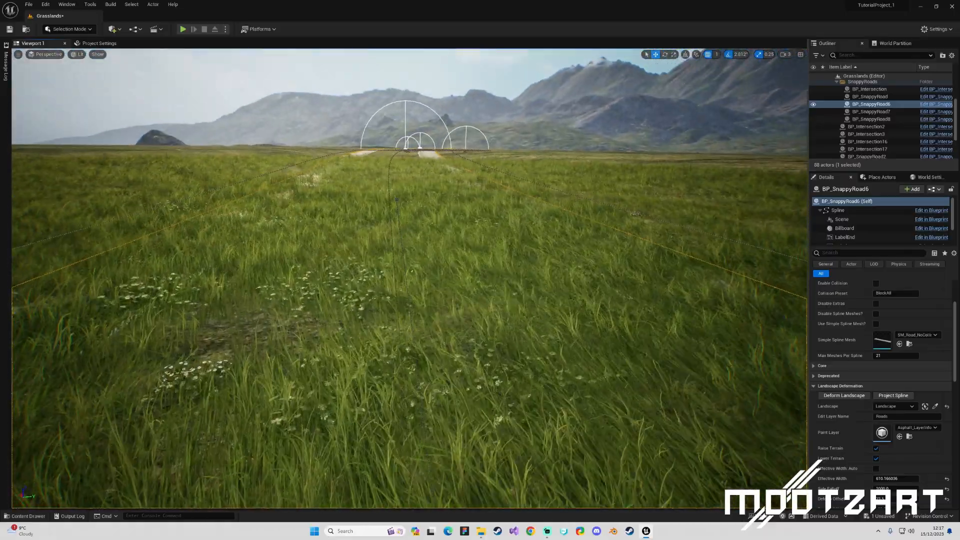
key("Escape")
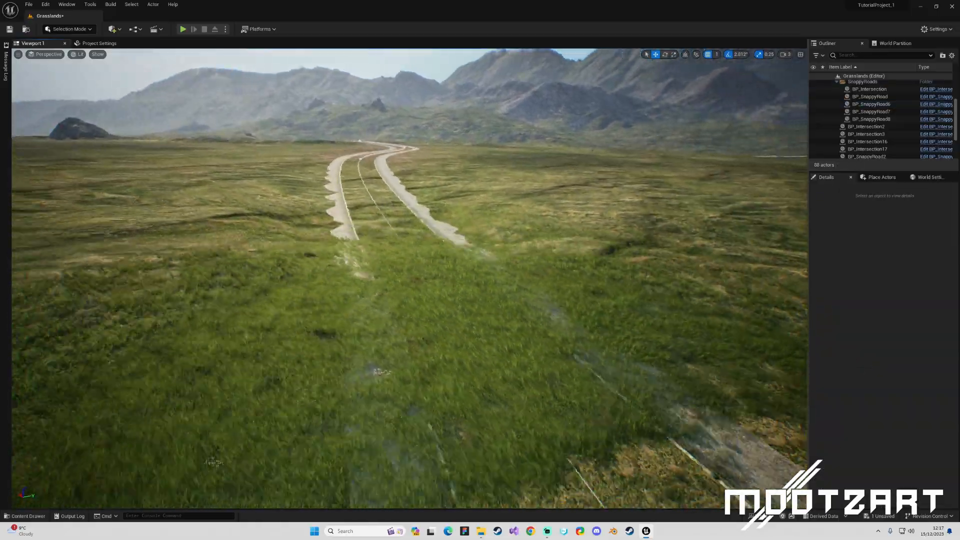
right_click_drag(500, 270, 346, 318)
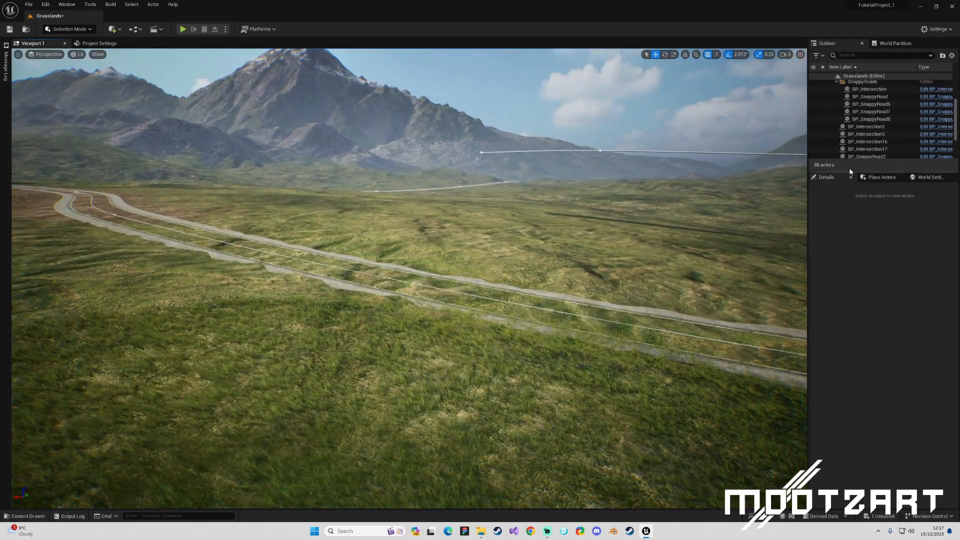
Enlarge the Outliner and move the loose actors from BP_Intersection2 through BP_SnappyRoad26 into the SnappyRoads folder.
left_click(838, 83)
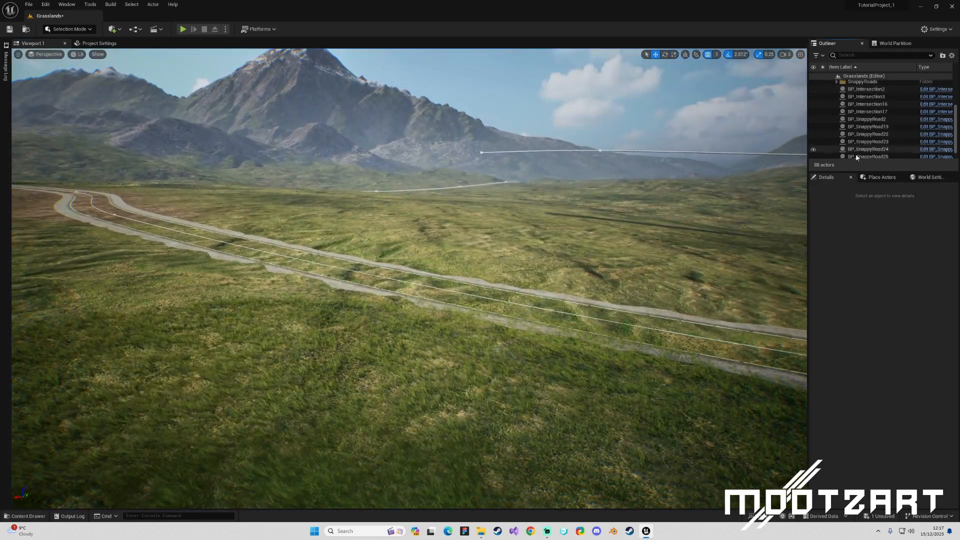
left_click_drag(828, 172, 830, 354)
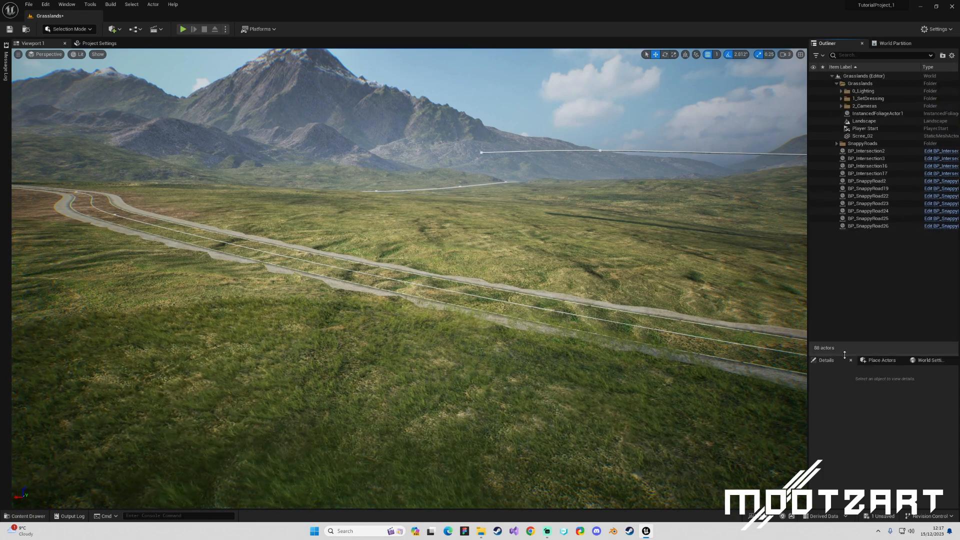
left_click(865, 150)
left_click(868, 225, "shift")
left_click_drag(868, 230, 837, 145)
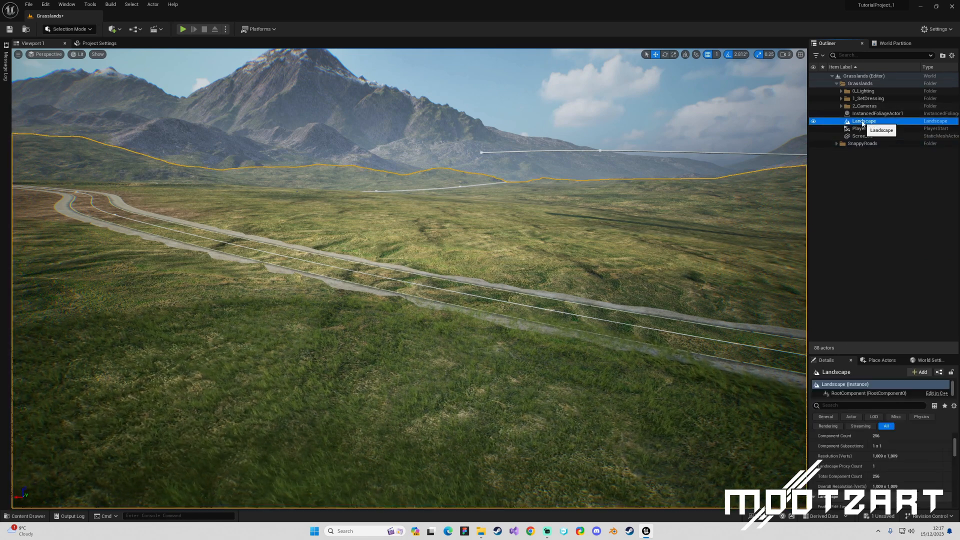
Select the Landscape actor and look through its properties for the assigned landscape material.
scroll(924, 448, "down", 5)
scroll(922, 451, "down", 5)
scroll(922, 448, "down", 3)
left_click_drag(831, 359, 834, 344)
left_click_drag(835, 231, 849, 179)
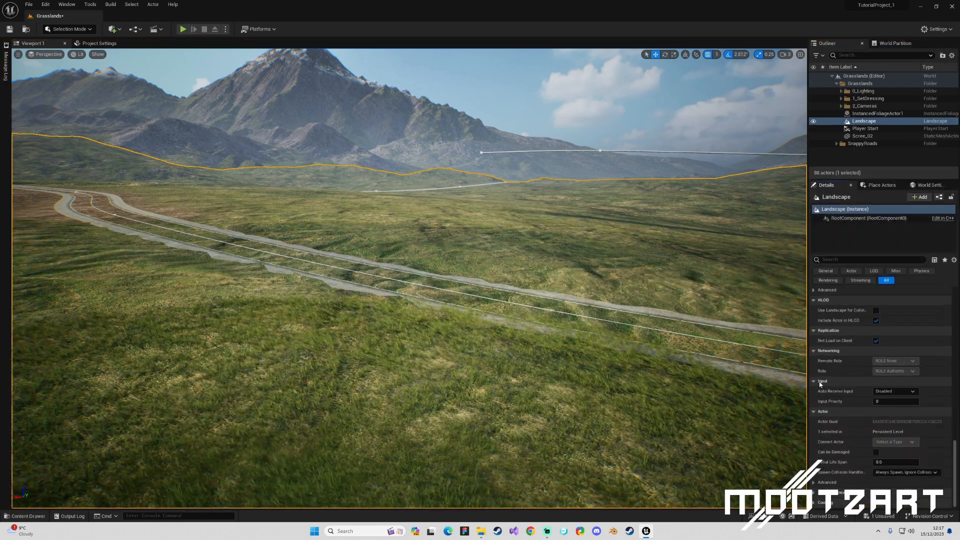
scroll(871, 350, "up", 10)
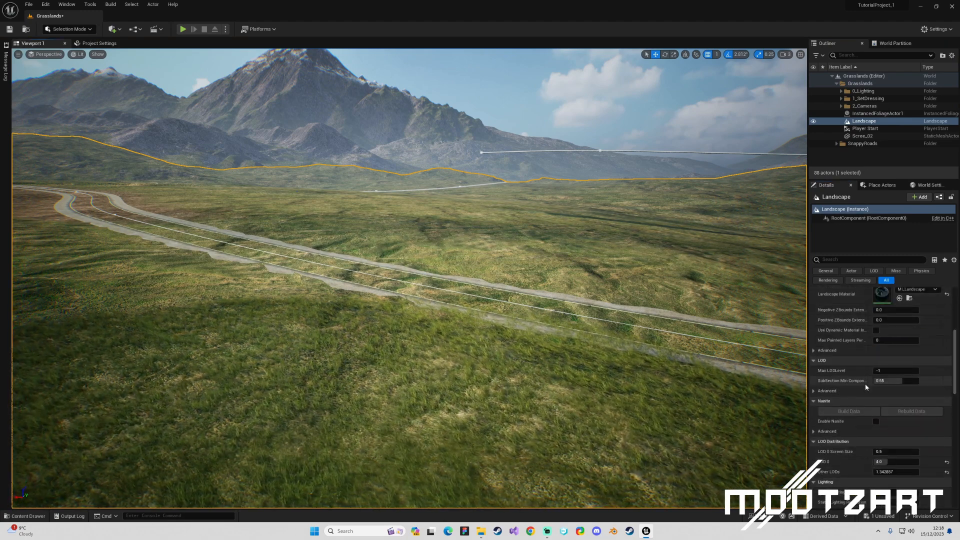
scroll(868, 413, "down", 3)
scroll(870, 415, "up", 4)
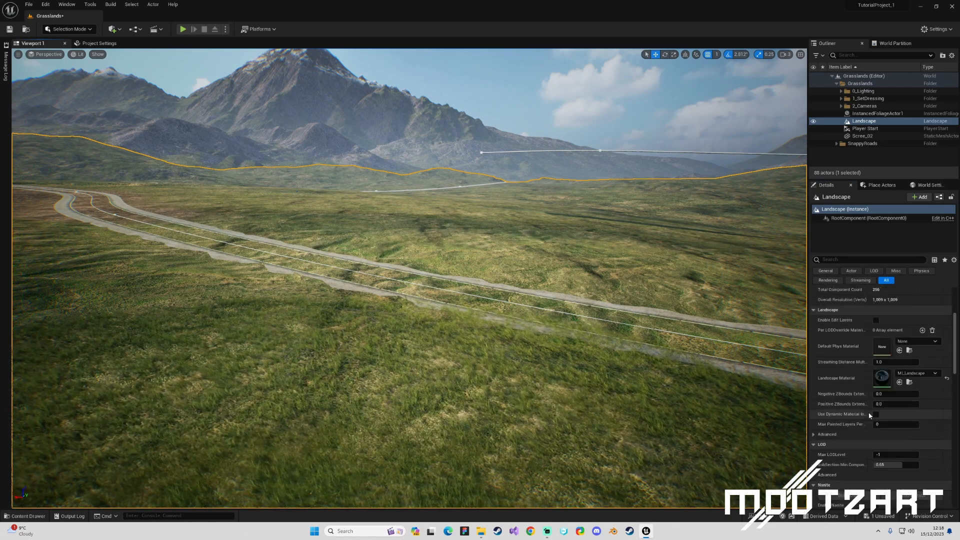
scroll(876, 393, "down", 10)
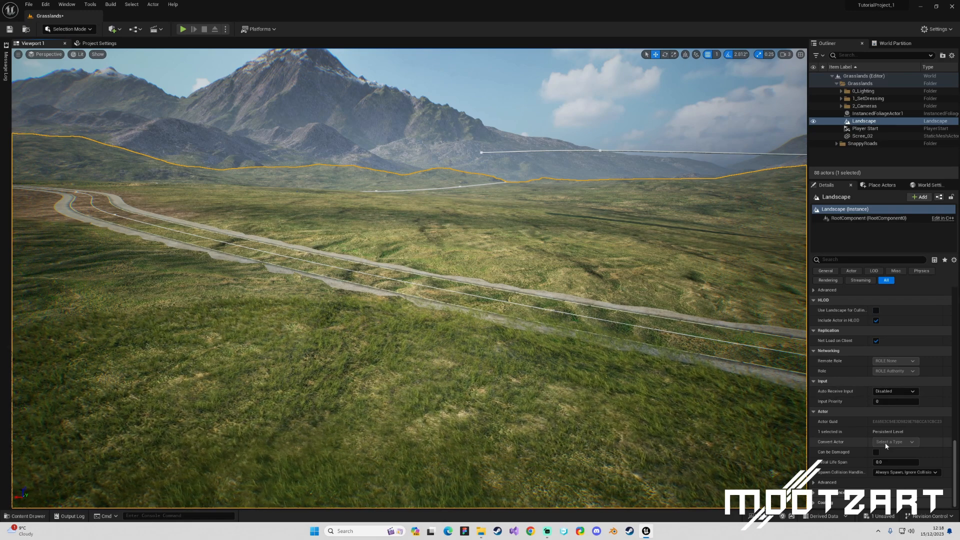
scroll(850, 485, "down", 1)
scroll(820, 472, "up", 10)
scroll(840, 438, "up", 8)
scroll(818, 410, "up", 7)
scroll(856, 398, "up", 5)
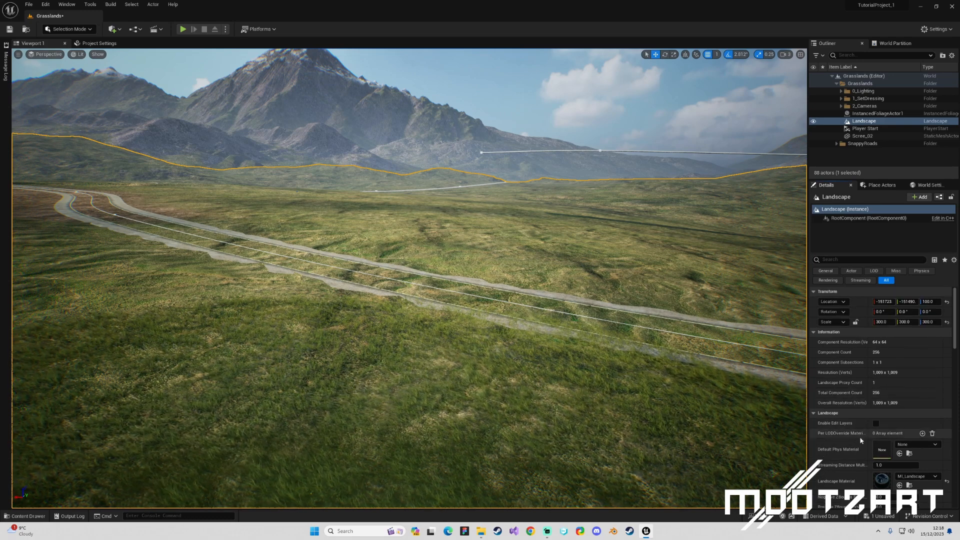
Open the landscape material instance MI_Landscape, check its parameter groups, and close it again.
double_click(882, 480)
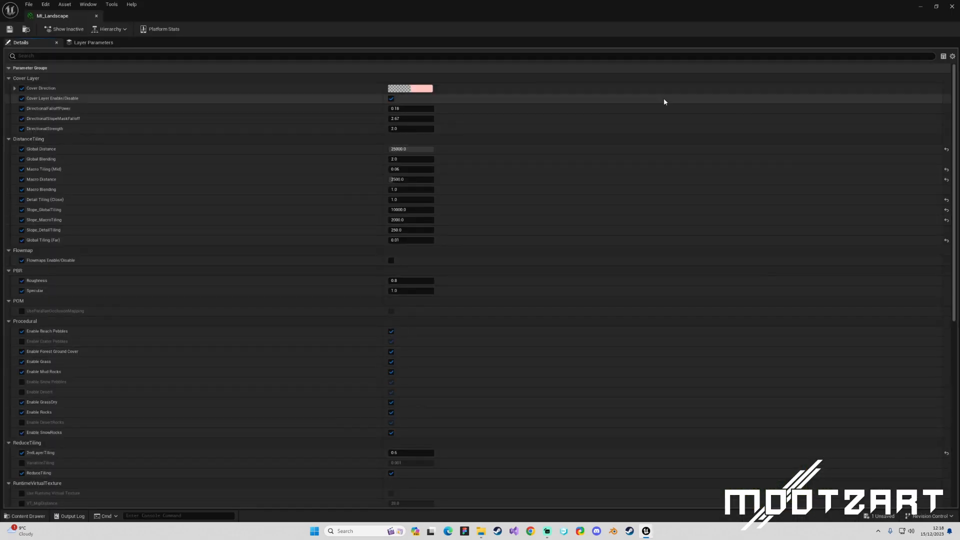
left_click_drag(954, 123, 911, 4)
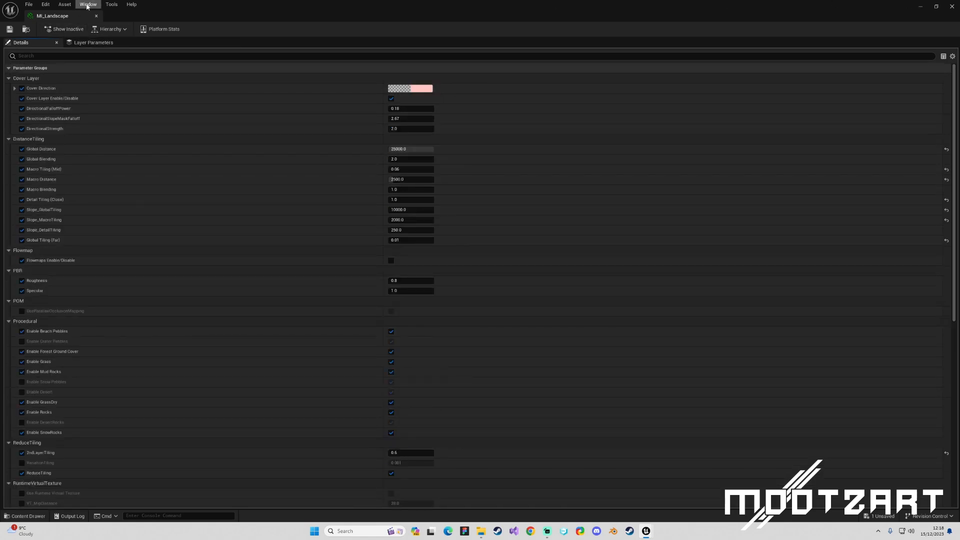
left_click(97, 16)
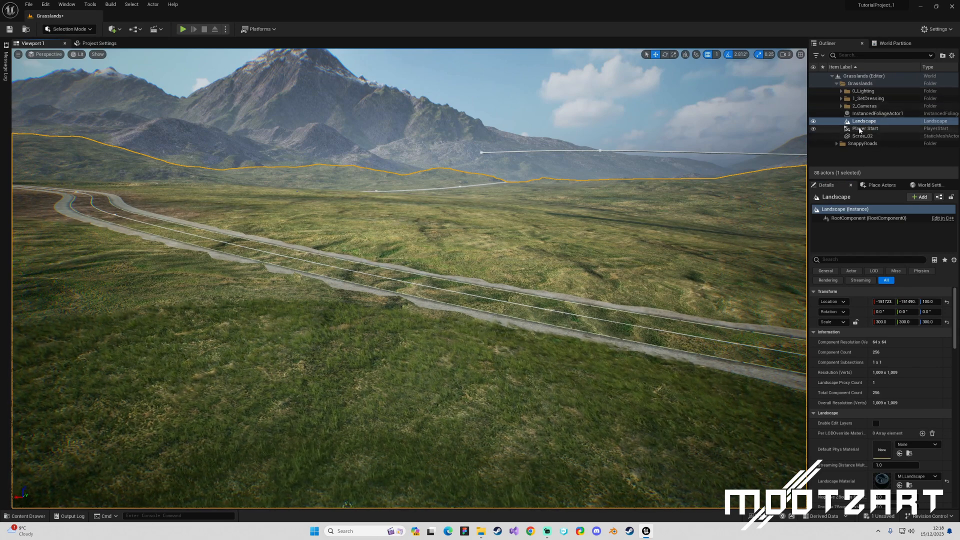
Select InstancedFoliageActor1 and look through its properties, collapsing the Networking and Input groups.
left_click(867, 114)
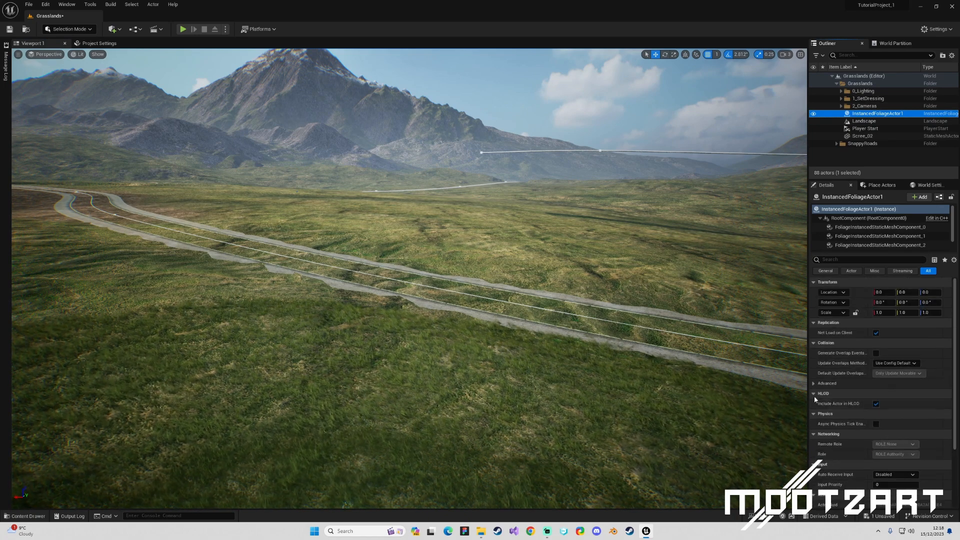
scroll(850, 458, "down", 3)
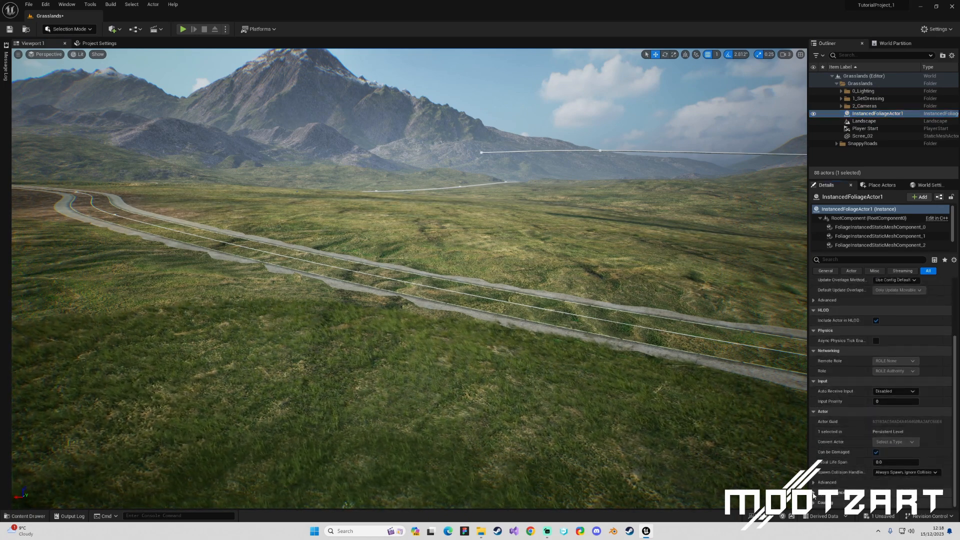
left_click(815, 380)
left_click(812, 372)
right_click_drag(550, 300, 503, 300)
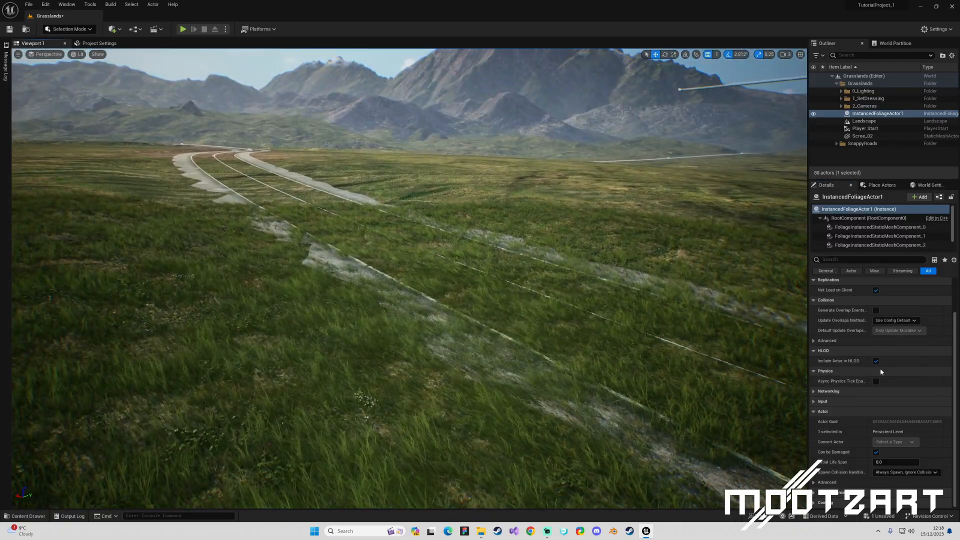
scroll(880, 369, "up", 2)
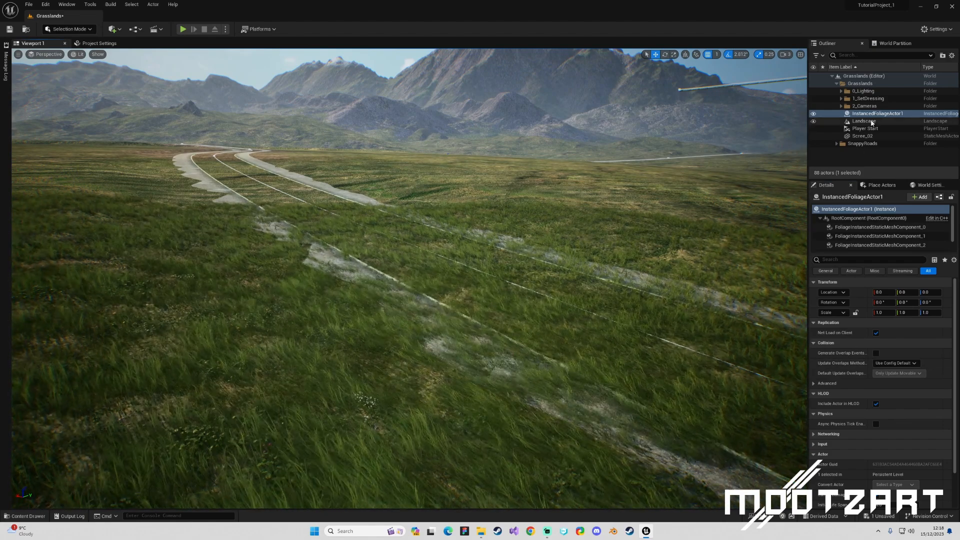
Select the Landscape actor and examine its properties, collapsing the groups from LOD through Collision.
left_click(865, 121)
right_click(889, 396)
left_click(954, 353)
left_click_drag(954, 344, 953, 364)
scroll(872, 408, "down", 4)
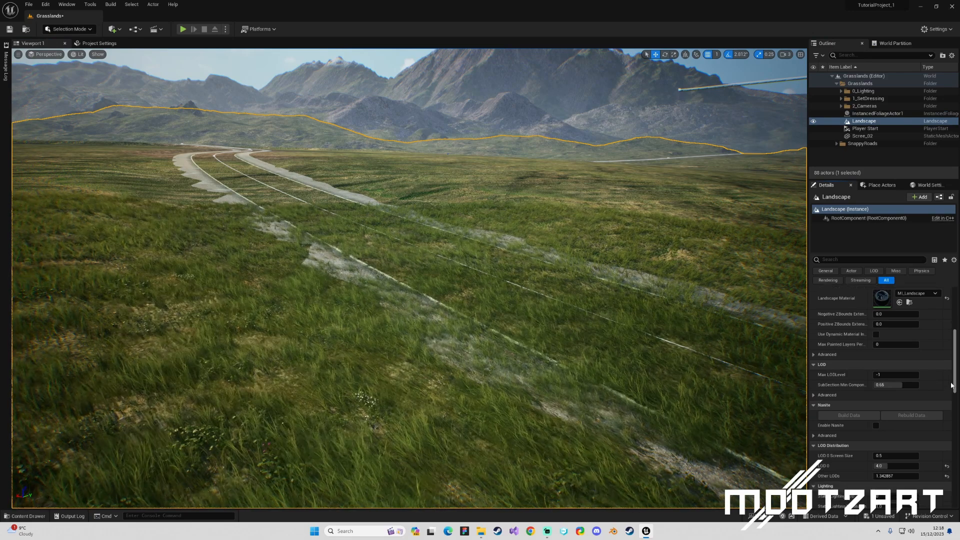
left_click(813, 364)
left_click(814, 374)
left_click(813, 385)
left_click(813, 395)
left_click(813, 405)
left_click(813, 415)
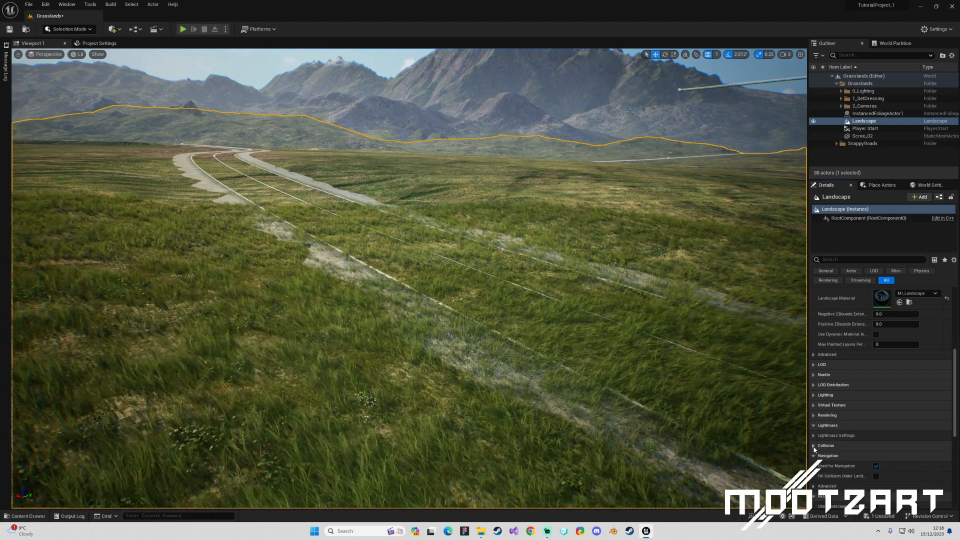
left_click(813, 446)
scroll(817, 448, "down", 4)
scroll(818, 448, "down", 2)
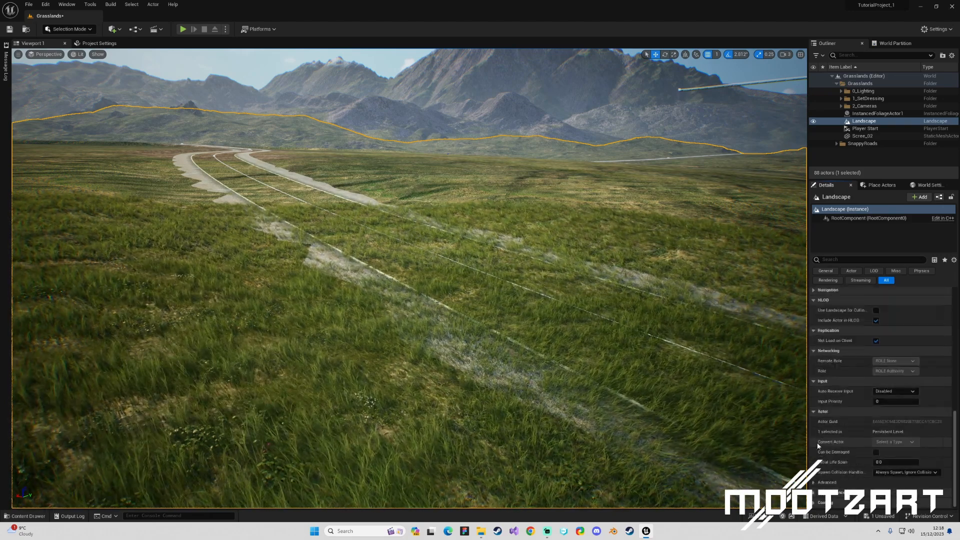
Expand the Landscape actor's advanced landscape settings and check them together with the material and edit-layer options.
scroll(833, 436, "up", 8)
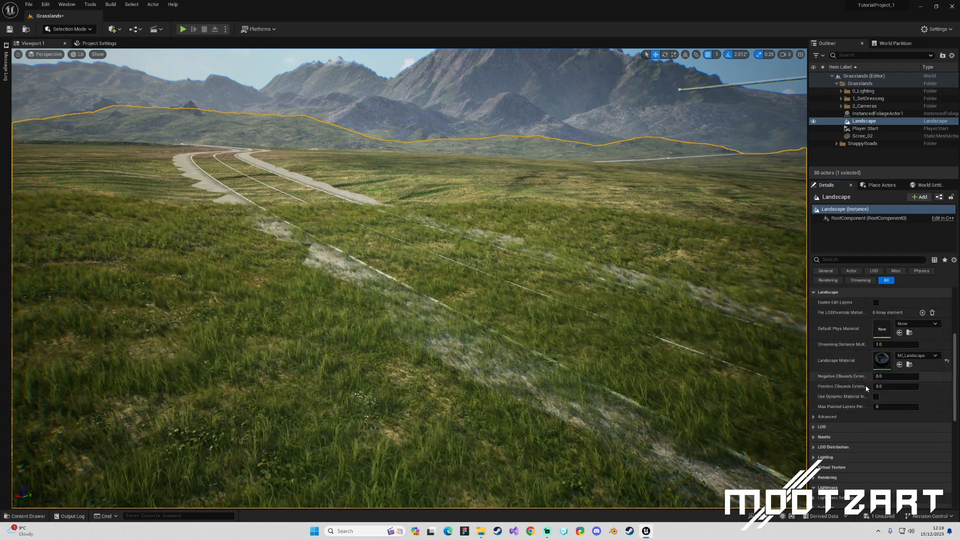
left_click(814, 418)
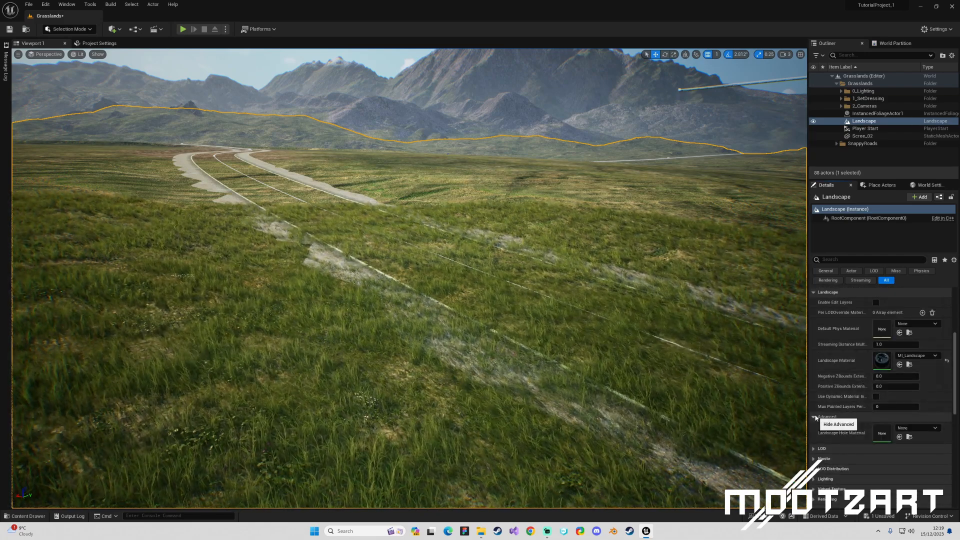
scroll(832, 420, "up", 3)
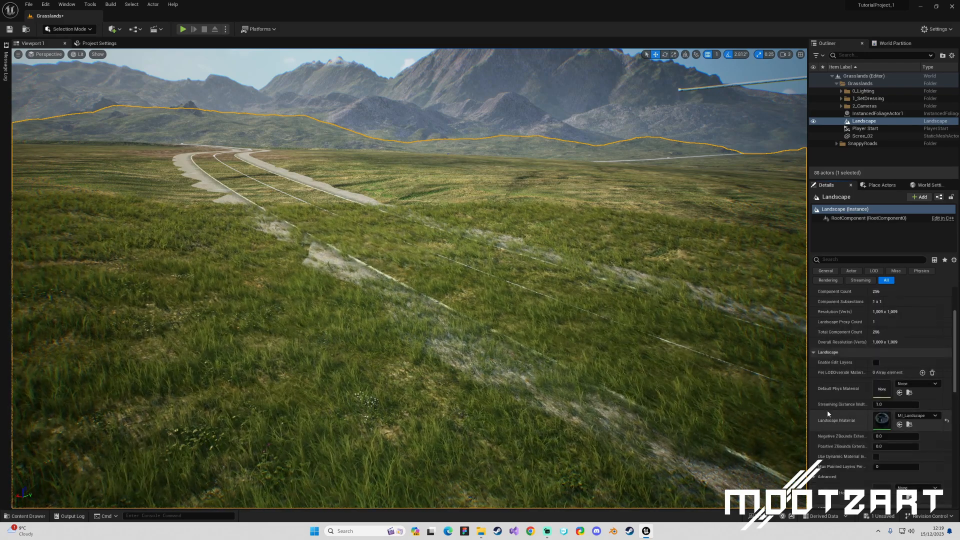
scroll(828, 414, "up", 3)
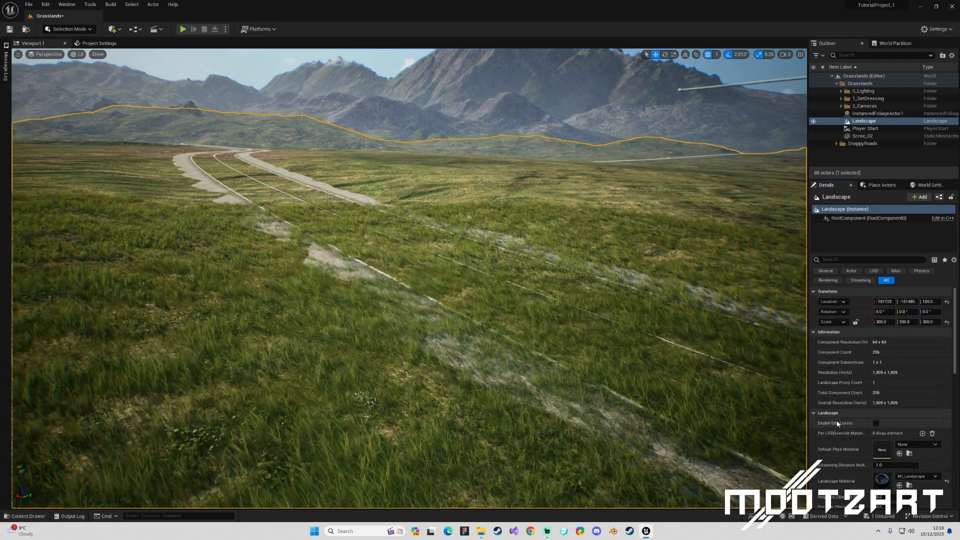
Switch to Landscape mode and examine the stretch of grass-covered two-lane road.
left_click(83, 28)
left_click(77, 50)
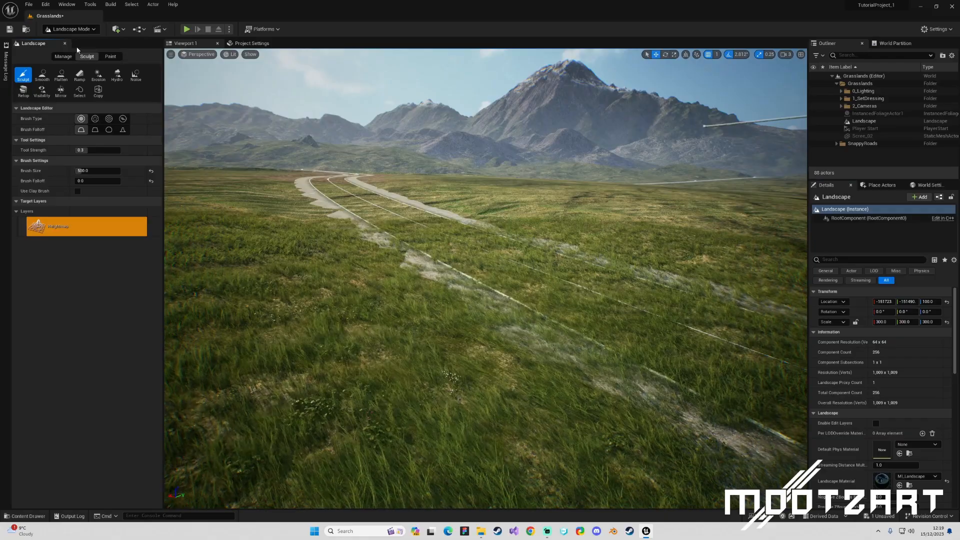
right_click_drag(350, 225, 222, 240)
key("w")
key("w")
key("s")
key("w")
key("e")
key("a")
right_click_drag(482, 231, 490, 232)
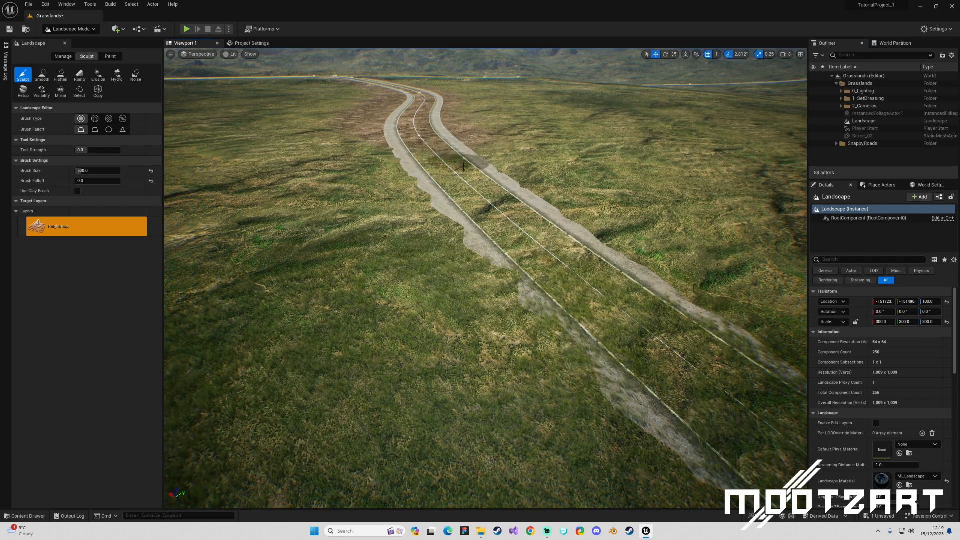
Switch to landscape painting and brush the Mud layer along the grass-covered road.
left_click(111, 56)
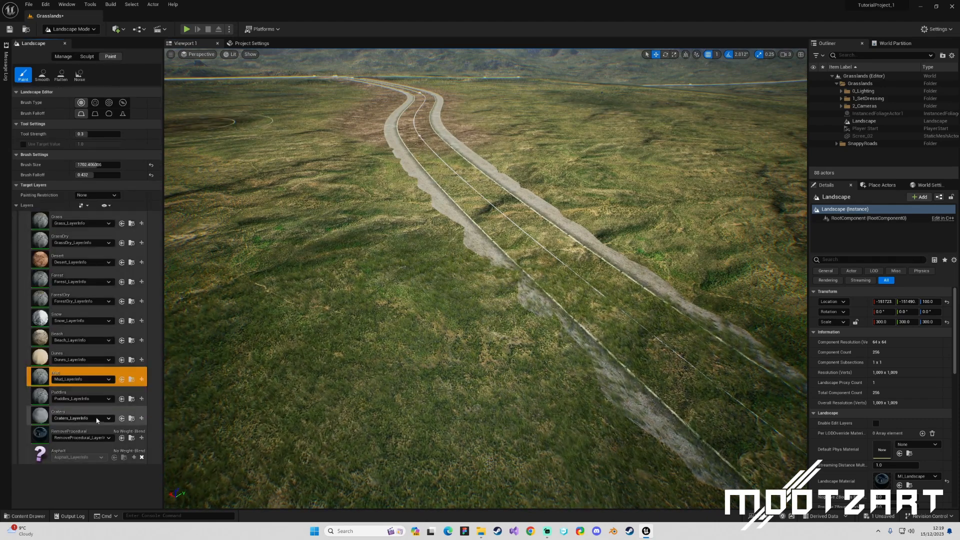
left_click_drag(425, 149, 492, 205)
key("s")
right_click_drag(493, 205, 637, 226)
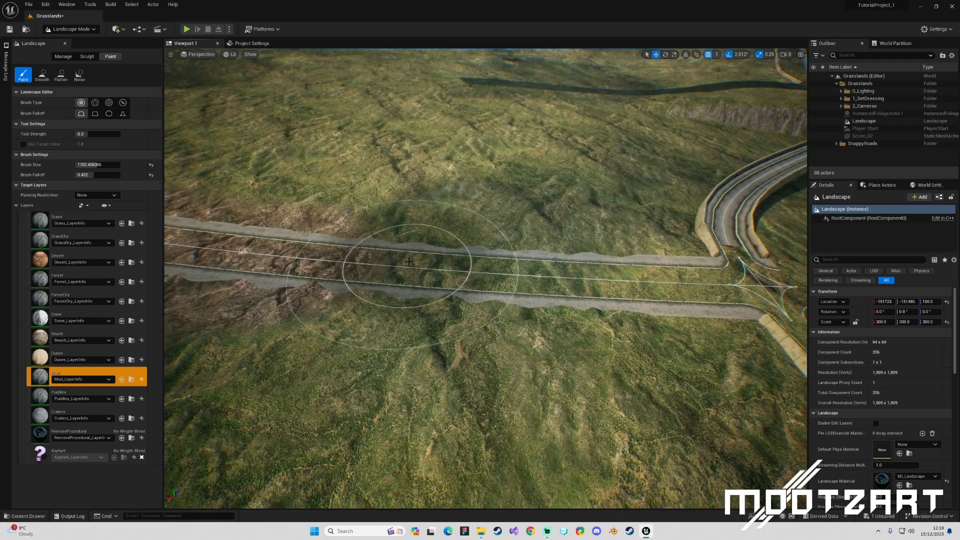
Set the paint brush size to 1500 and paint the Mud layer along the straight road up to the intersection.
left_click(151, 166)
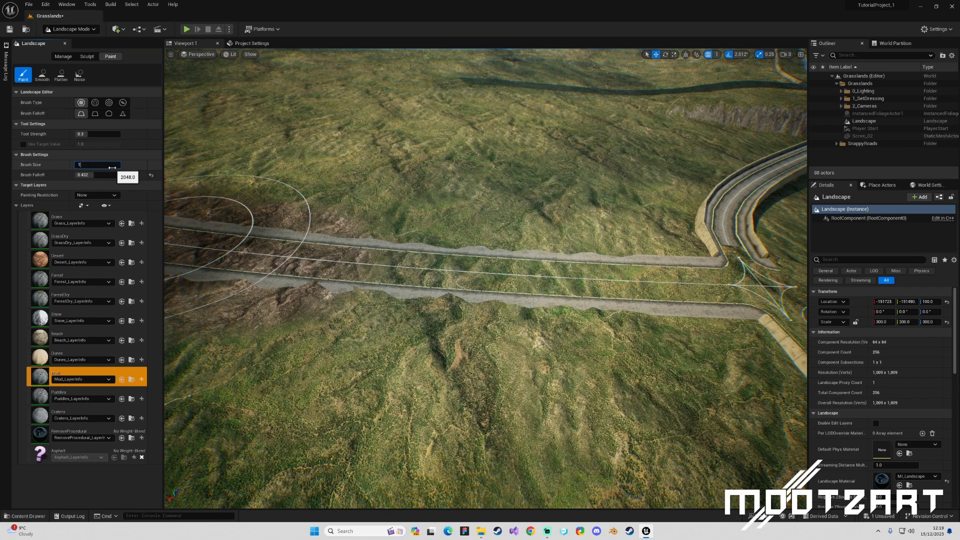
key("Return")
left_click_drag(565, 263, 767, 287)
right_click_drag(767, 288, 800, 260)
key("w")
mouse_move(539, 295)
right_mouse_down()
mouse_move(630, 284)
mouse_move(560, 270)
mouse_move(538, 295)
right_mouse_up()
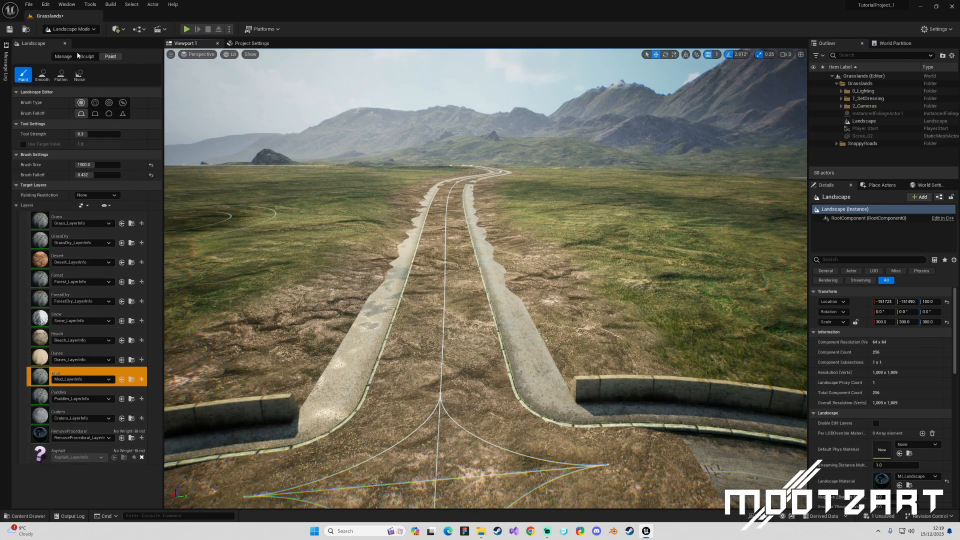
Return to Selection mode, select BP_Intersection2 and spawn a connected road at its open side.
left_click(71, 29)
left_click(70, 40)
key("w")
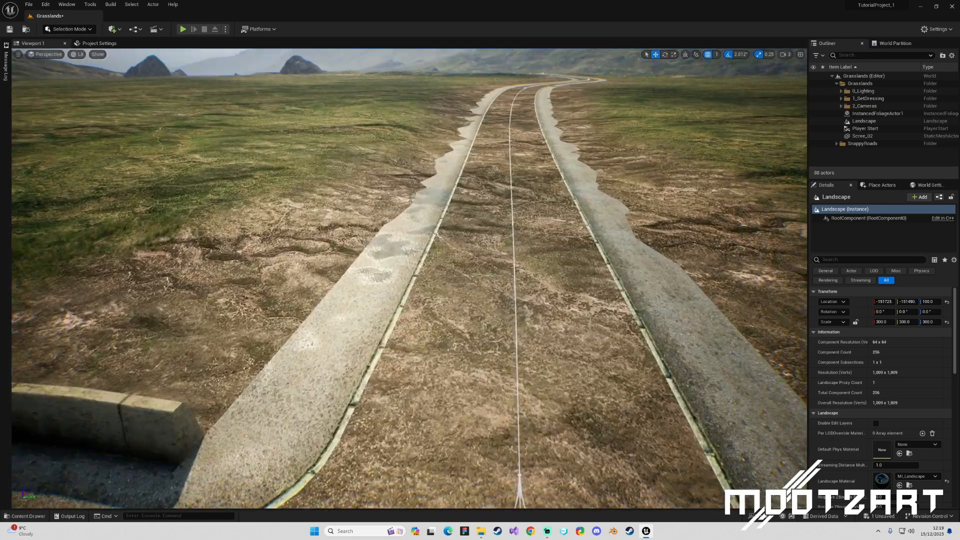
key("w")
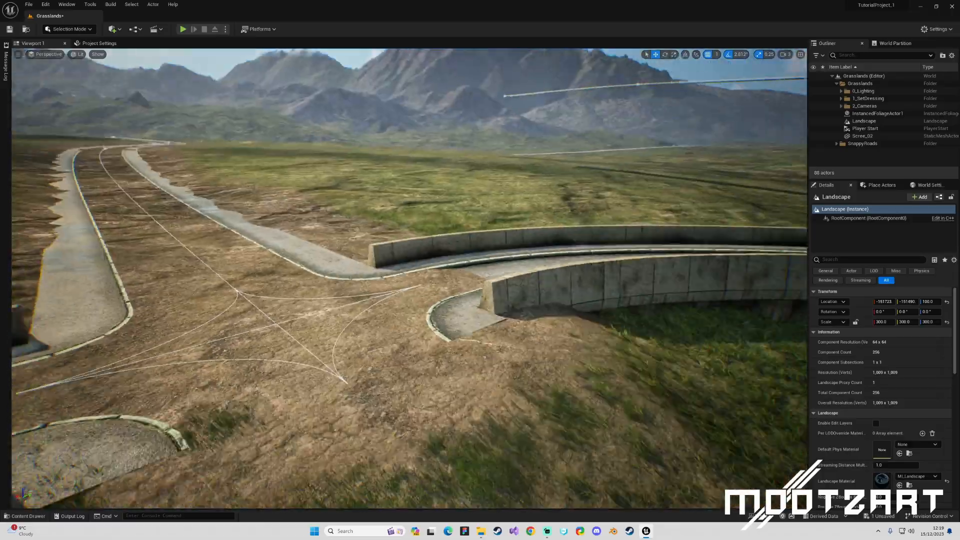
key("w")
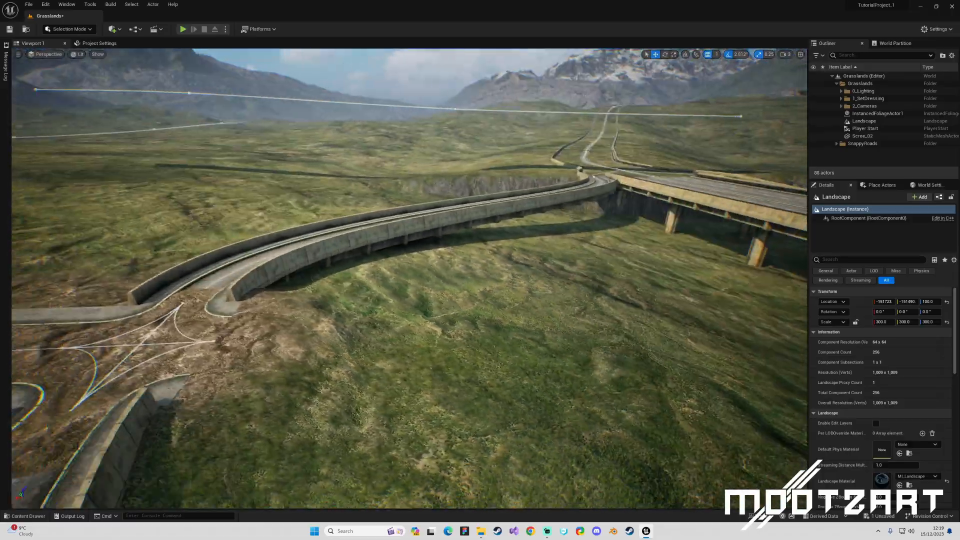
right_click_drag(500, 319, 545, 322)
key("a")
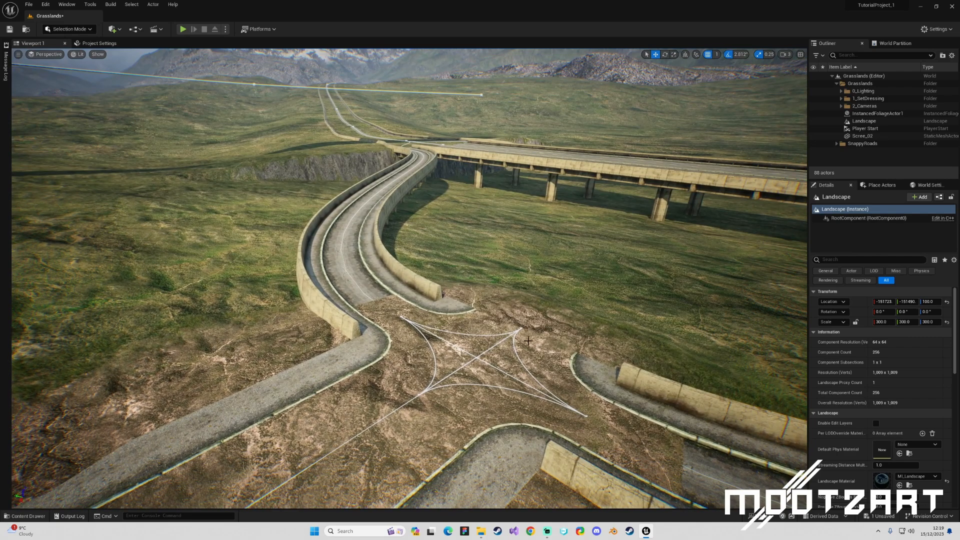
left_click(500, 319)
left_click(470, 350)
key("d")
right_click_drag(470, 350, 422, 367)
scroll(851, 388, "down", 3)
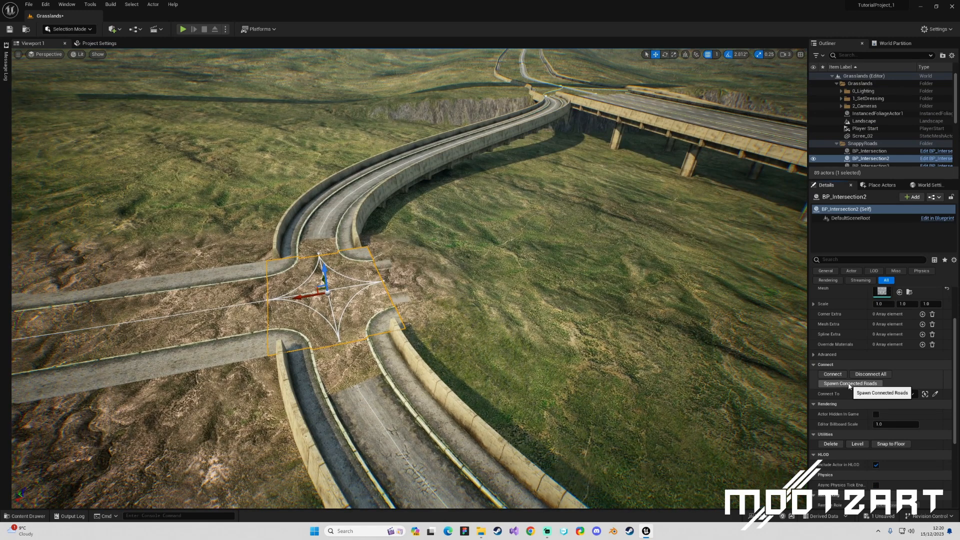
Select the spawned BP_SnappyRoad28 and assign SM_2Lane_Road as its spline mesh.
left_click(400, 297)
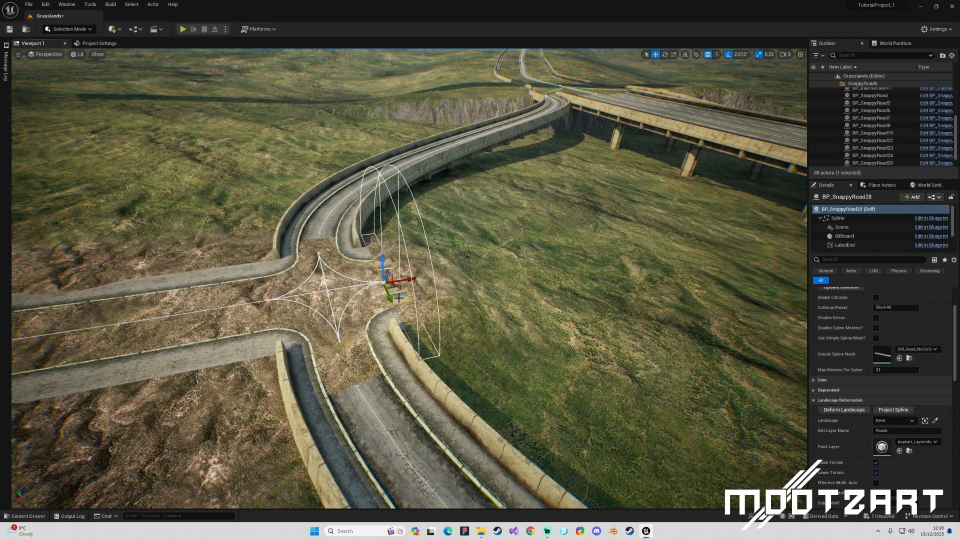
key("ctrl+space")
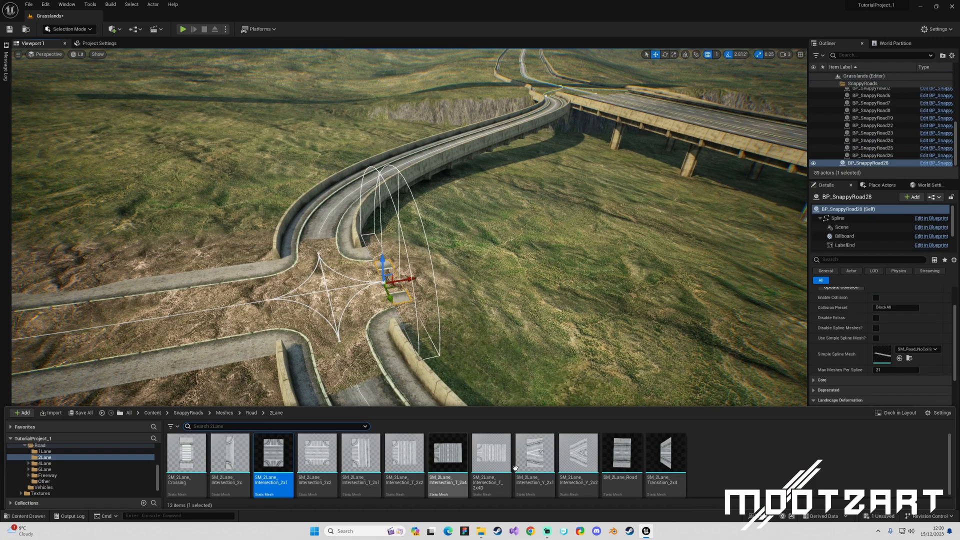
scroll(872, 353, "down", 10)
left_click_drag(632, 488, 884, 315)
key("w")
right_click_drag(480, 279, 459, 282)
right_click_drag(480, 377, 480, 377)
key("w")
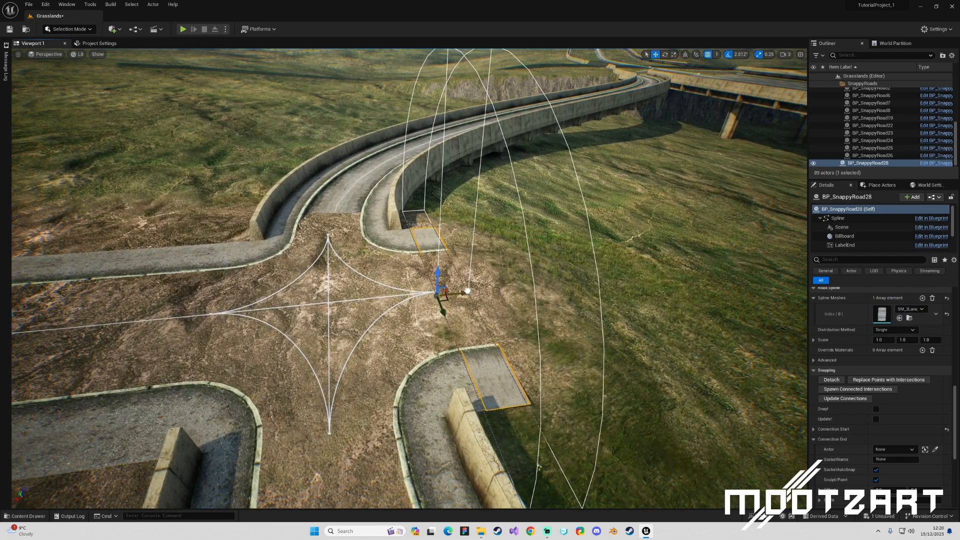
Extend BP_SnappyRoad28 toward the freeway bridge and lower its end point to ground level.
left_click_drag(486, 289, 779, 245)
right_click_drag(779, 245, 806, 250)
key("s")
right_click_drag(463, 269, 463, 270)
left_click_drag(377, 235, 675, 202)
right_click_drag(573, 245, 573, 245)
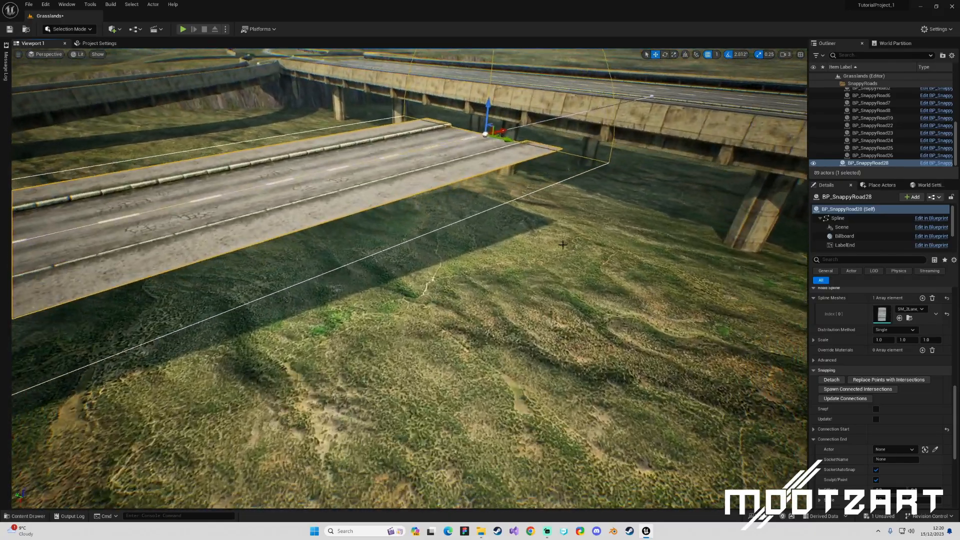
left_click_drag(493, 100, 520, 189)
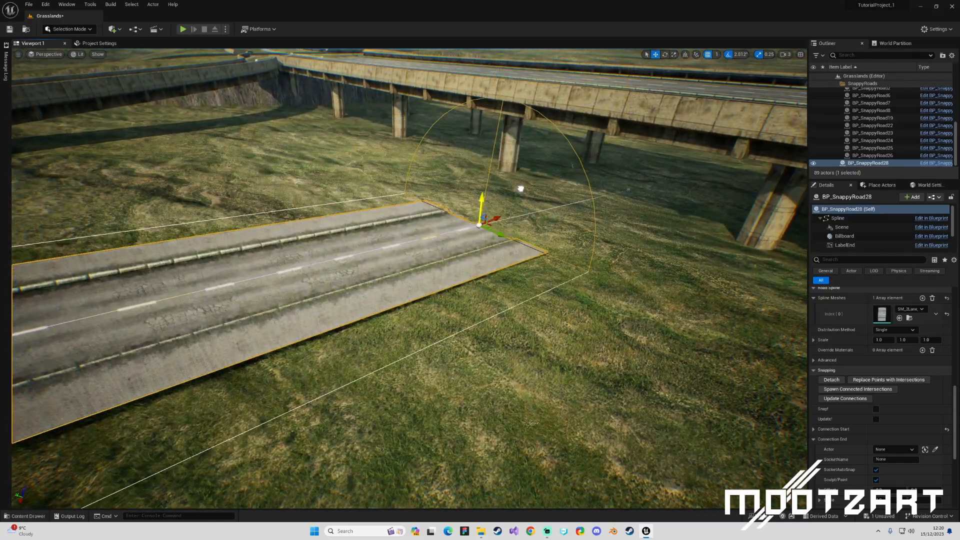
Carry BP_SnappyRoad28 beneath the freeway bridge to the far side and adjust the direction of its end.
right_click_drag(572, 317, 572, 317)
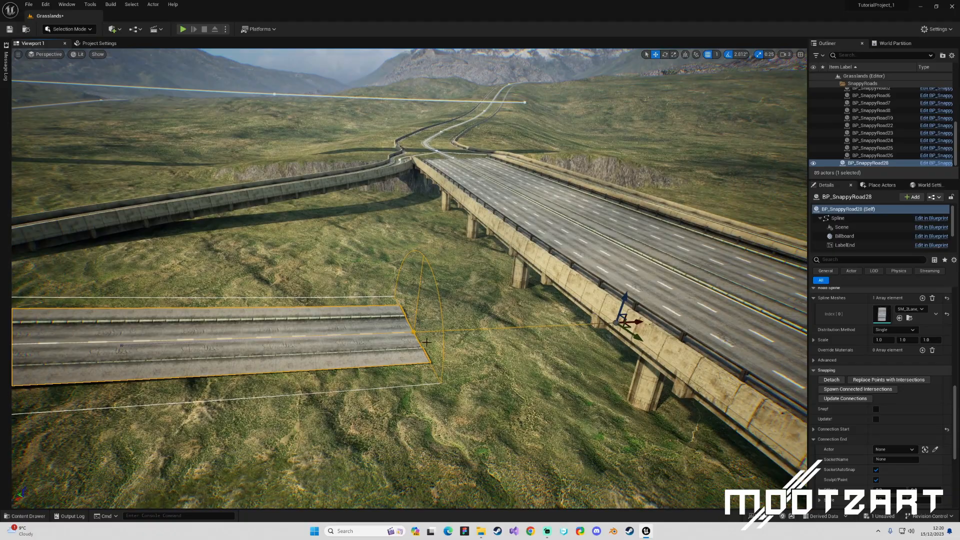
right_click_drag(443, 334, 443, 334)
right_click_drag(667, 266, 668, 266)
right_click_drag(396, 328, 397, 328)
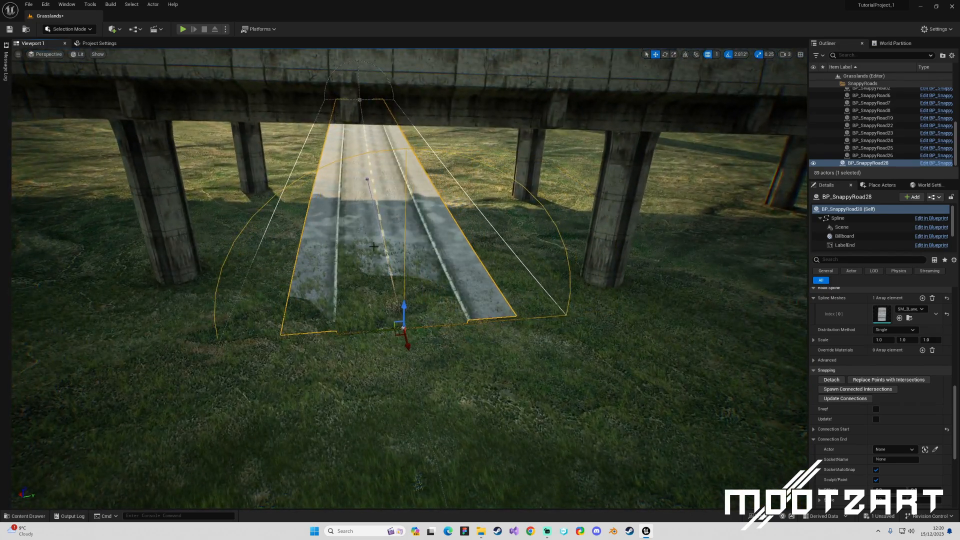
left_click_drag(344, 184, 361, 186)
key("s")
right_click_drag(365, 202, 480, 250)
left_click(393, 239)
key("s")
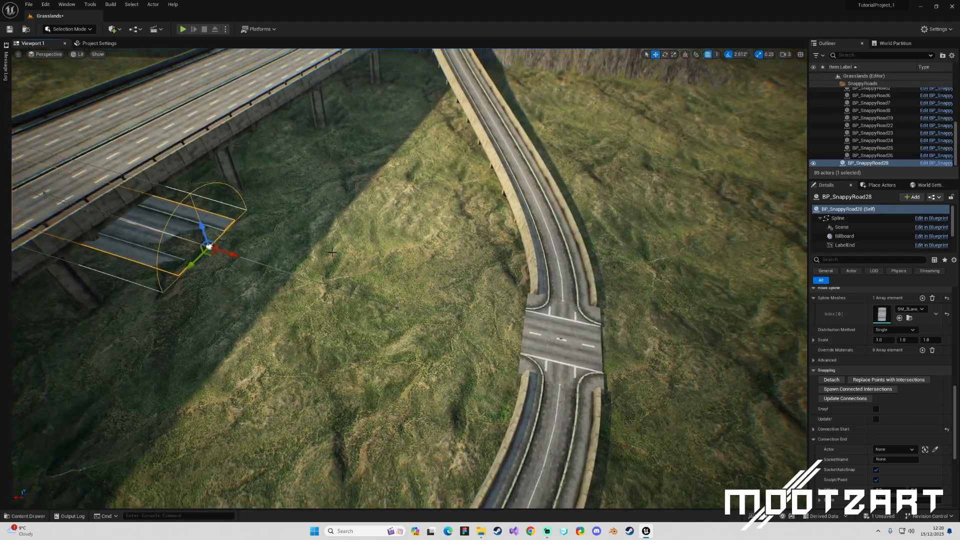
Move the end of BP_SnappyRoad28 to the intersection on the opposite ramp and snap it to BP_Intersection3.
left_click_drag(204, 248, 510, 315)
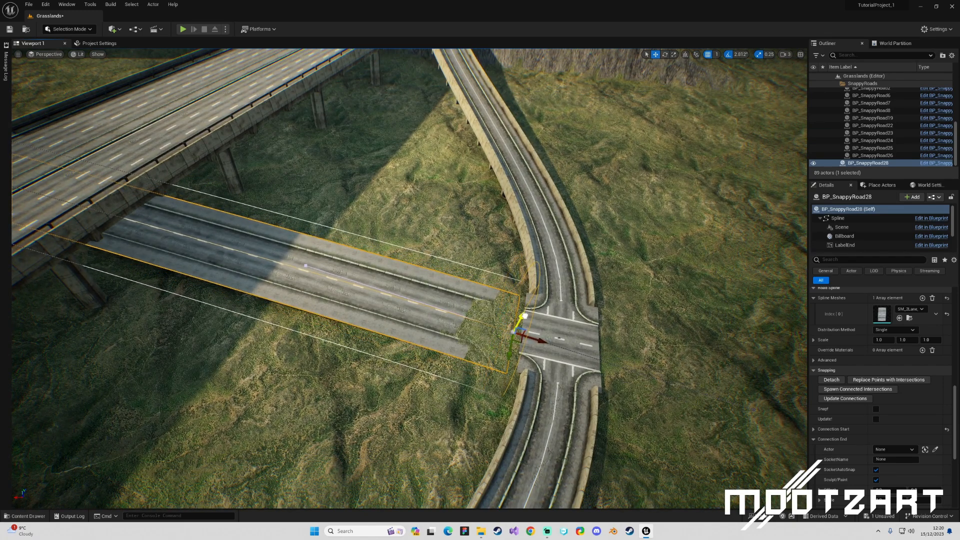
left_click(876, 409)
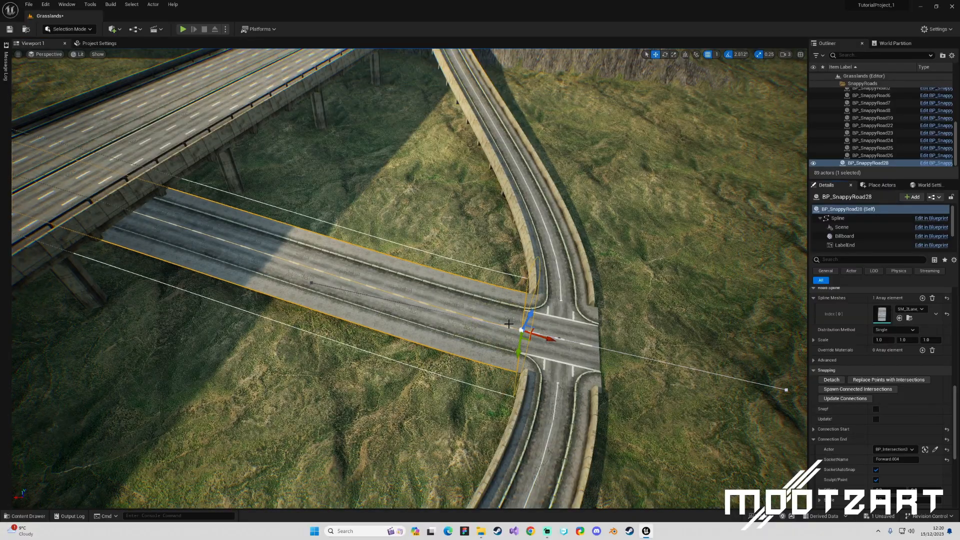
scroll(409, 278, "up", 3)
Lower the spline tangent at the BP_Intersection3 end of BP_SnappyRoad28 to reshape the road's slope.
right_click_drag(409, 278, 415, 197)
right_click_drag(414, 299, 503, 310)
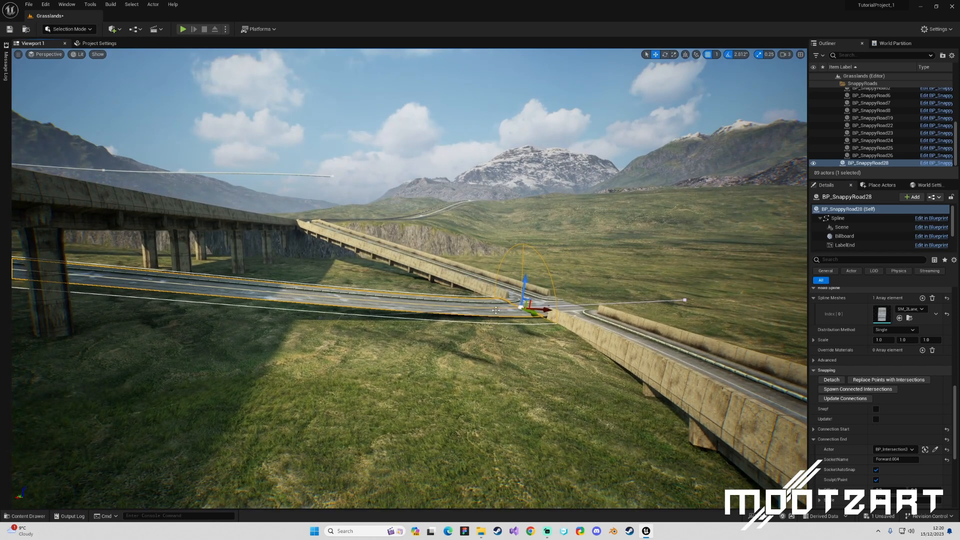
left_click_drag(320, 289, 338, 318)
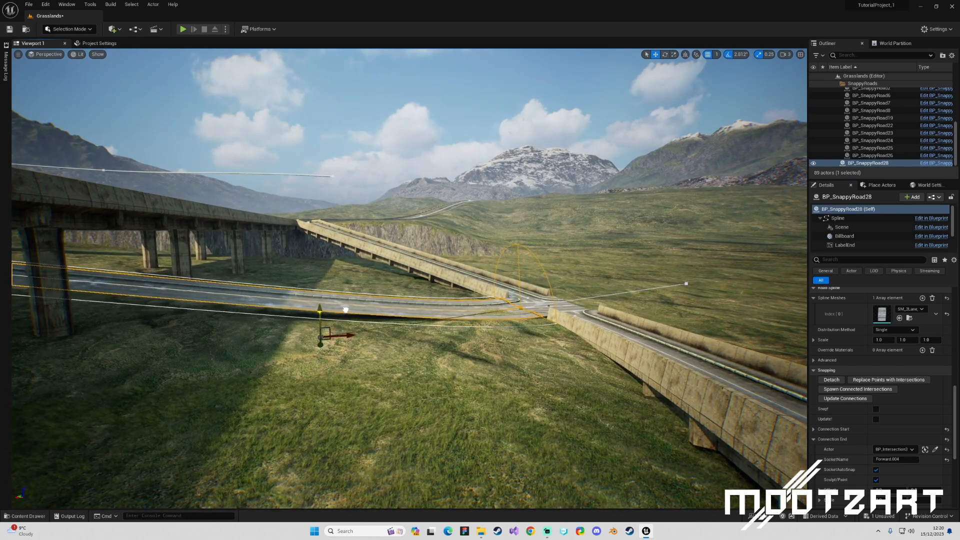
right_click_drag(348, 306, 427, 309)
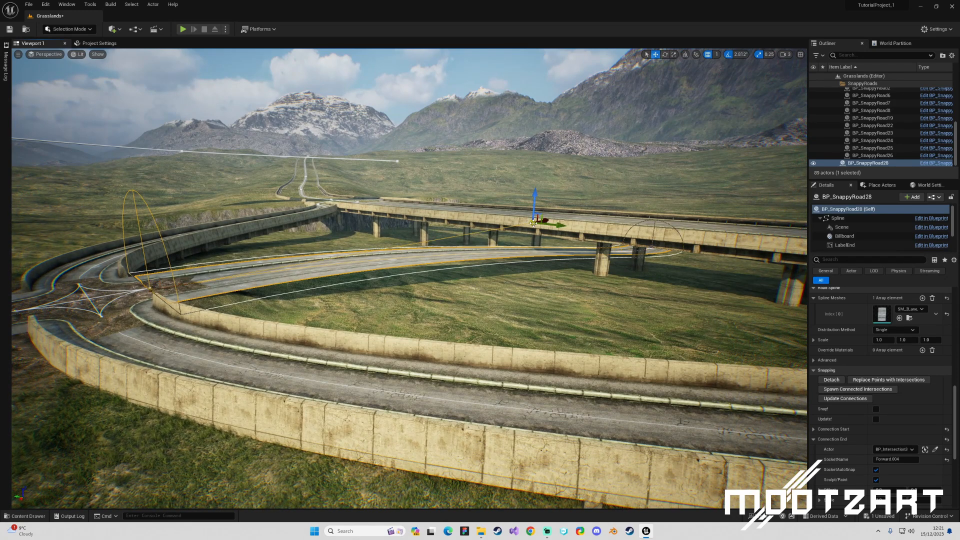
Pull the spline tangent near the bridge further down so BP_SnappyRoad28 descends toward the ground.
left_click_drag(537, 193, 555, 242)
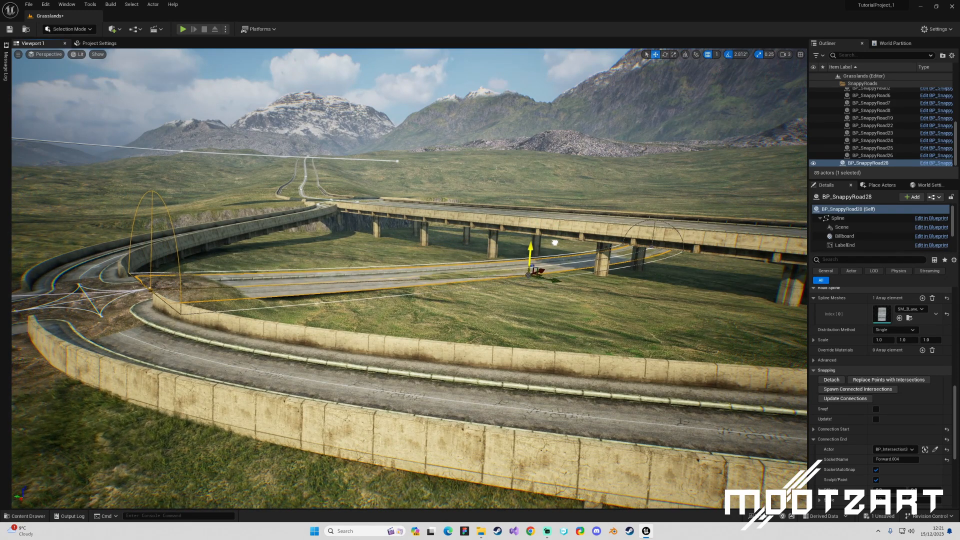
right_click_drag(598, 249, 660, 260)
right_click_drag(530, 222, 493, 221)
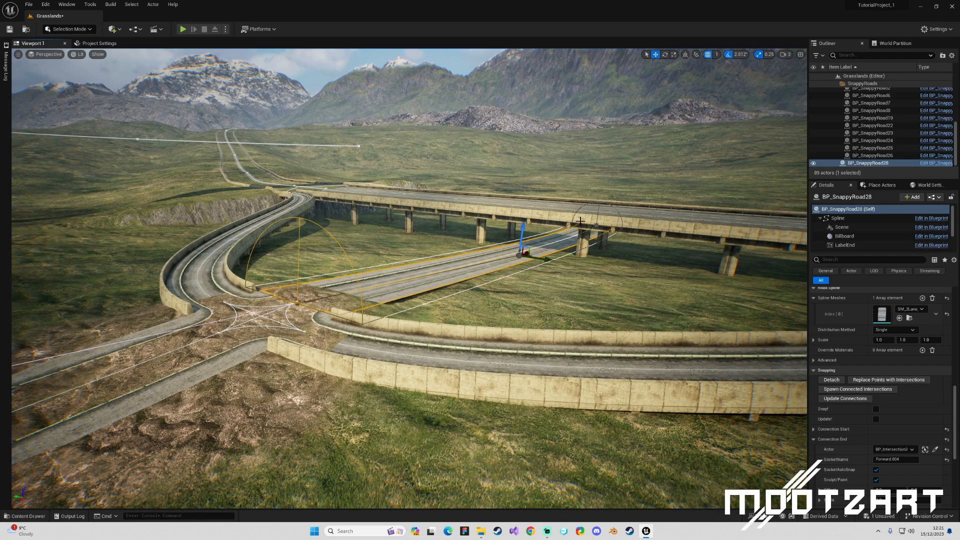
Reselect BP_SnappyRoad28 at the ramp intersection and snap the road to its connected intersections again.
right_click_drag(372, 331, 271, 241)
left_click(266, 241)
left_click(281, 277)
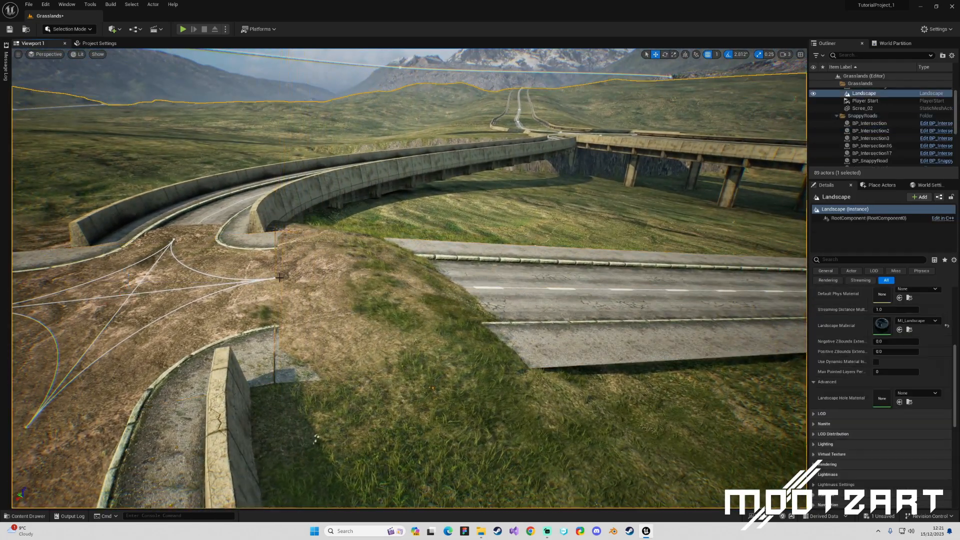
left_click(465, 276)
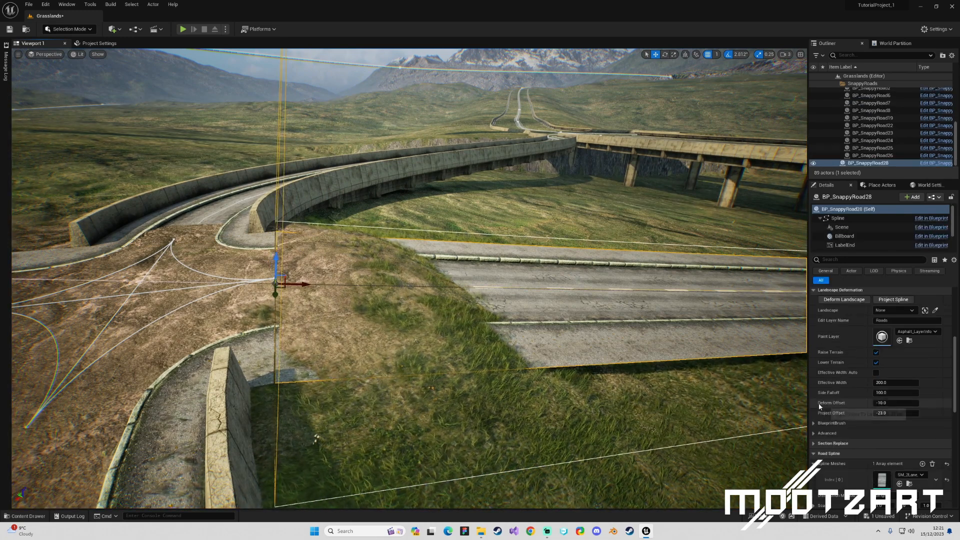
scroll(871, 442, "down", 5)
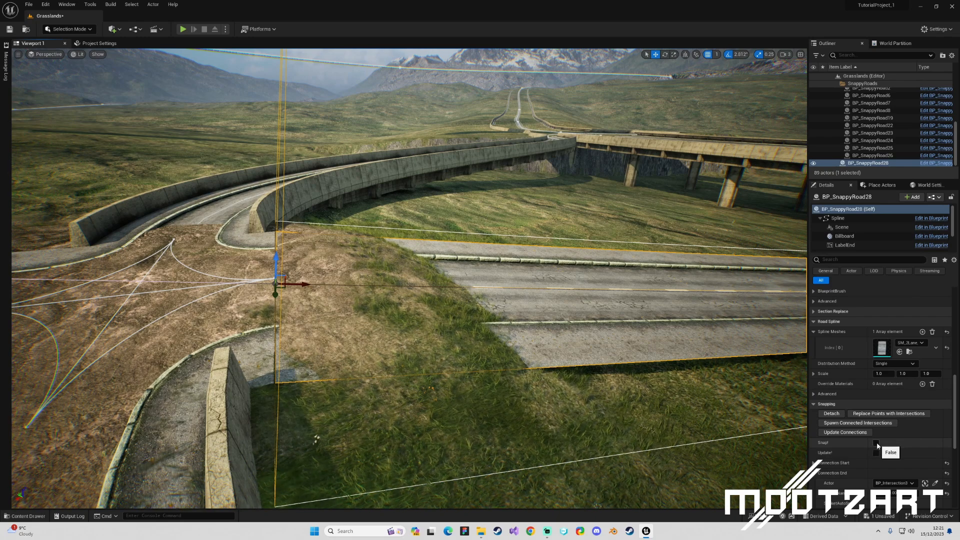
left_click(877, 444)
right_click_drag(554, 337, 642, 324)
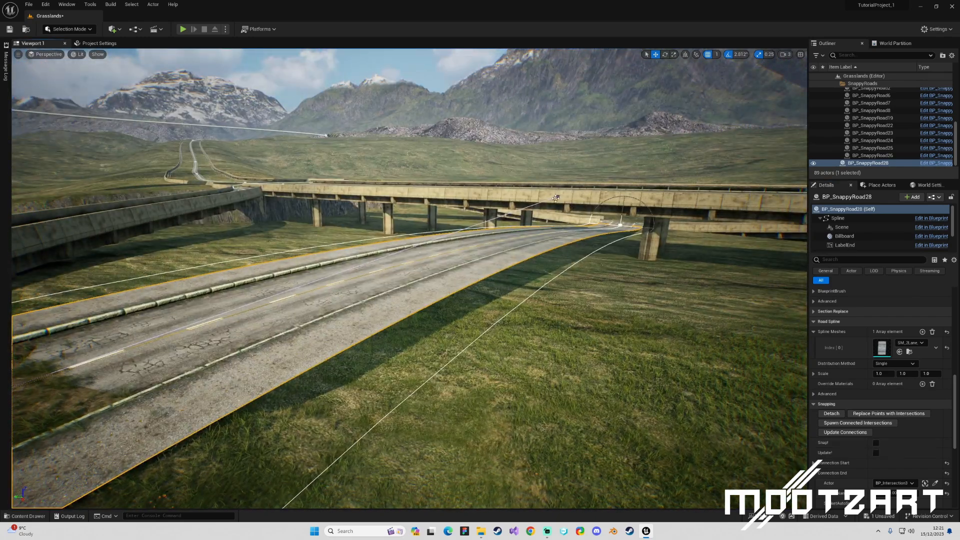
Lower the raised spline tangent of BP_SnappyRoad28 beside the freeway bridge, and deselect the road.
left_click(556, 197)
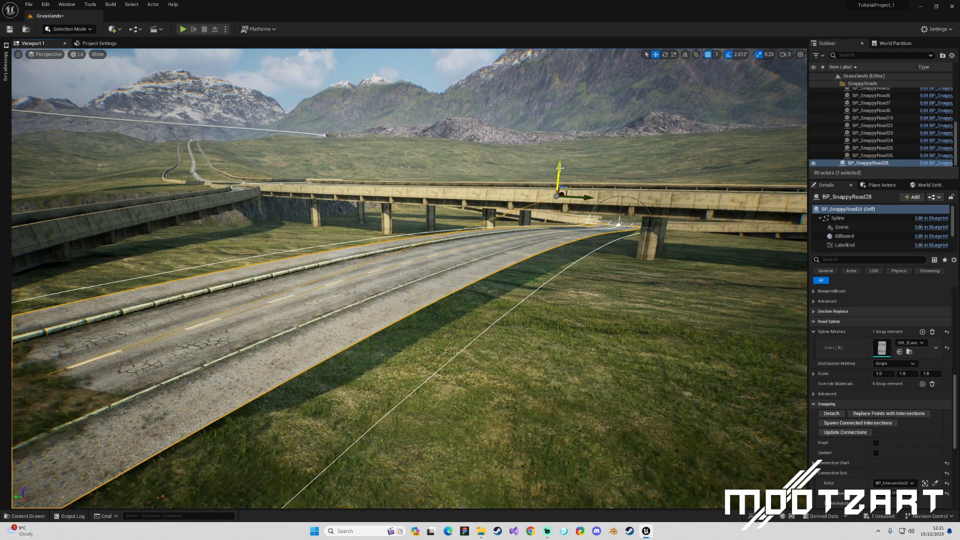
left_click_drag(559, 168, 538, 274)
right_click_drag(538, 273, 450, 275)
key("Escape")
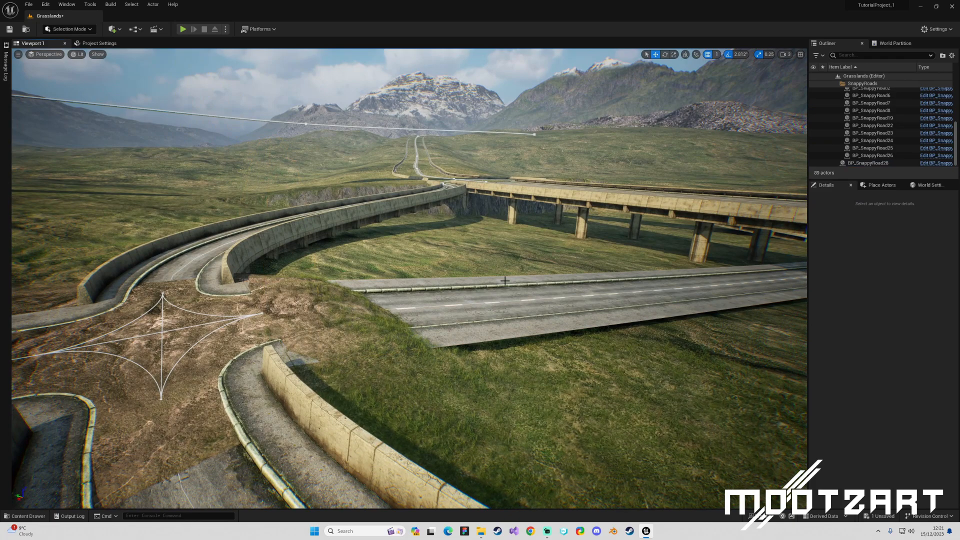
Examine how the under-bridge road meets BP_Intersection2 and the ground between the two ramps.
right_click_drag(529, 278, 465, 315)
key("w")
right_click_drag(323, 325, 323, 326)
key("s")
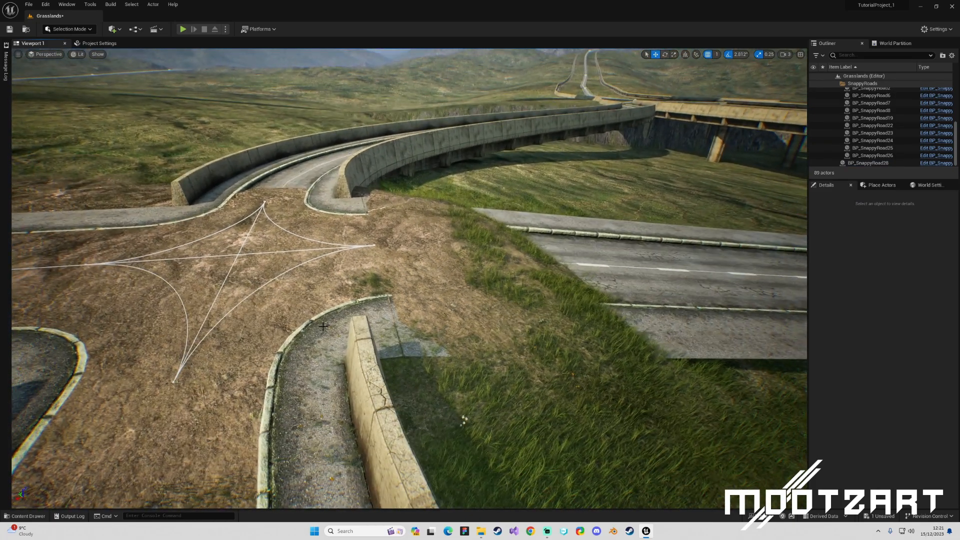
left_click(357, 311)
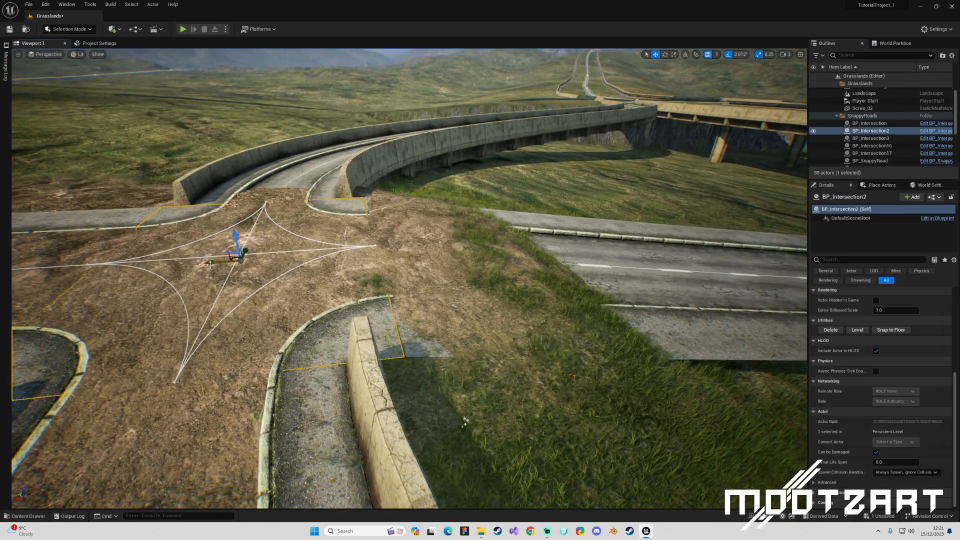
left_click_drag(210, 264, 209, 264)
left_click(280, 275)
right_click_drag(280, 275, 373, 270)
key("s")
key("a")
key("s")
right_click_drag(306, 246, 306, 247)
Select the far end point of BP_SnappyRoad28 and detach it from its intersection.
left_click(380, 247)
right_click_drag(380, 247, 514, 234)
key("a")
key("w")
key("a")
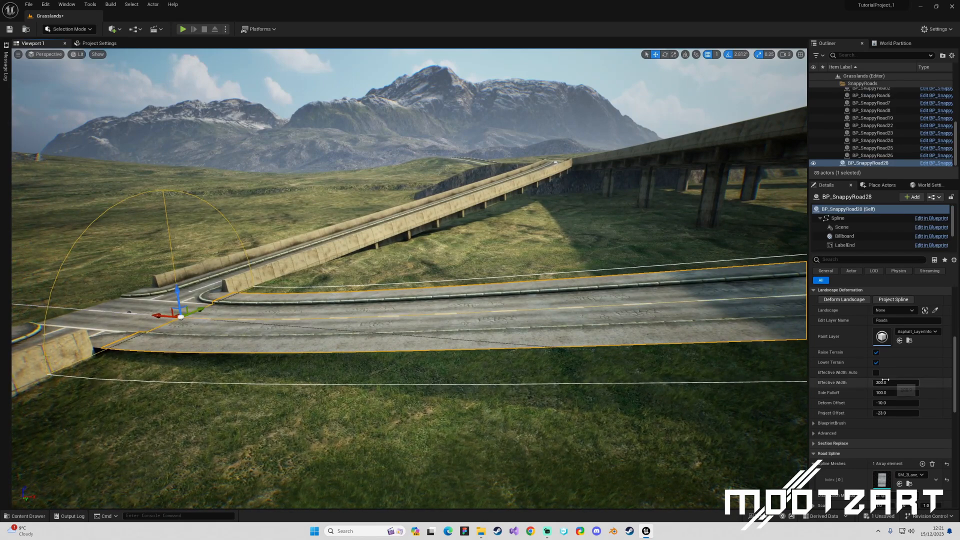
scroll(883, 381, "down", 5)
left_click(831, 377)
Move the detached end of BP_SnappyRoad28 back under the bridge to leave a short stretch beside the starting intersection.
left_click_drag(158, 314, 572, 300)
right_click_drag(571, 299, 560, 279)
key("e")
key("d")
left_click_drag(75, 318, 296, 293)
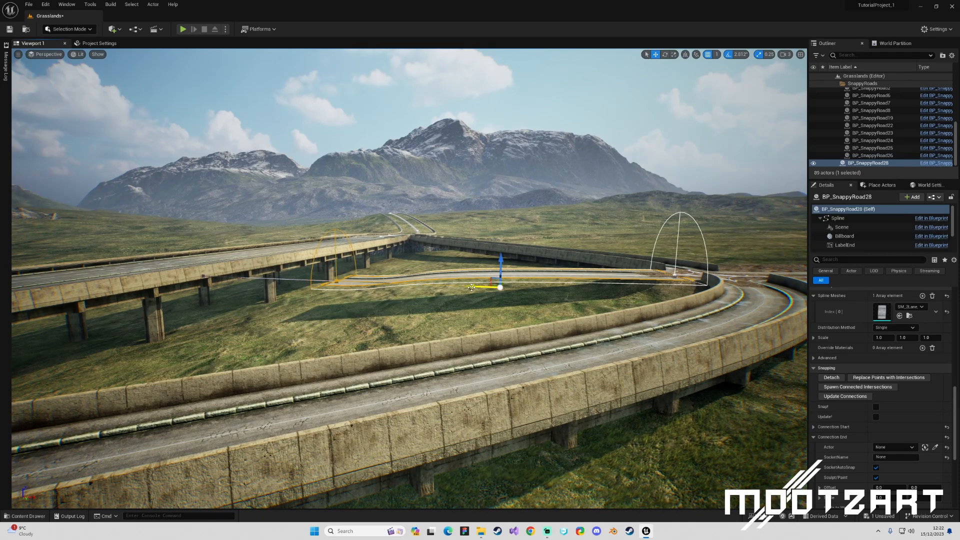
left_click_drag(692, 284, 418, 269)
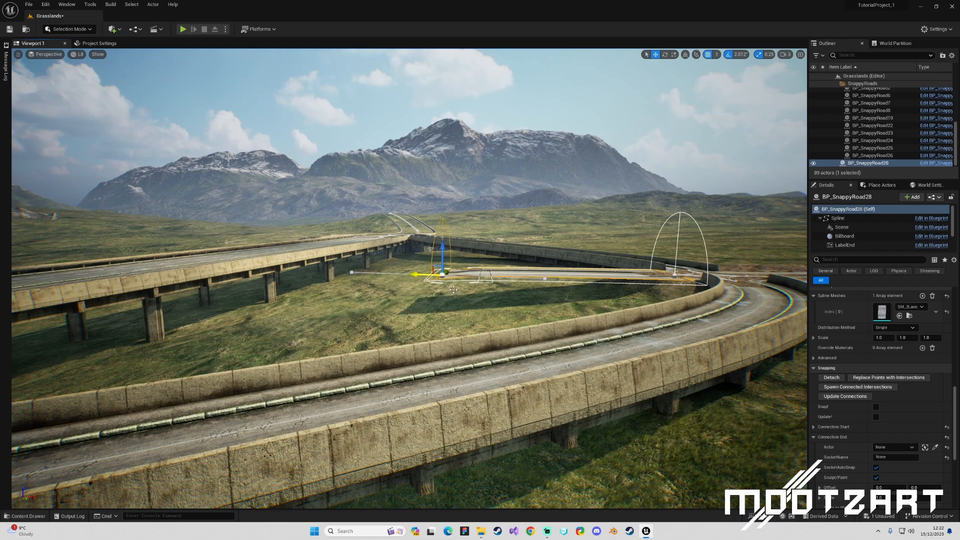
key("f")
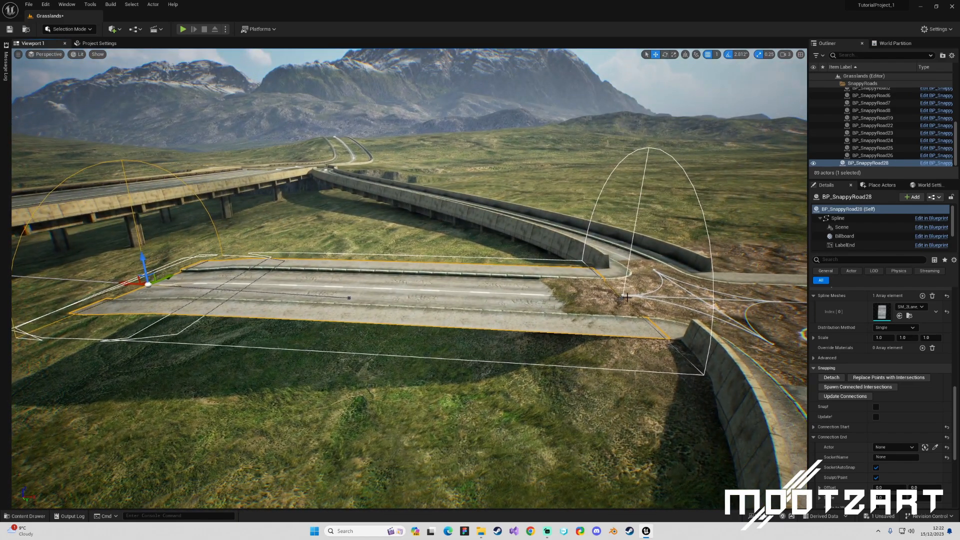
Adjust the start tangent of BP_SnappyRoad28, and lower its free end and tangent closer to the terrain.
left_click(625, 297)
left_click_drag(335, 288, 553, 311, "alt")
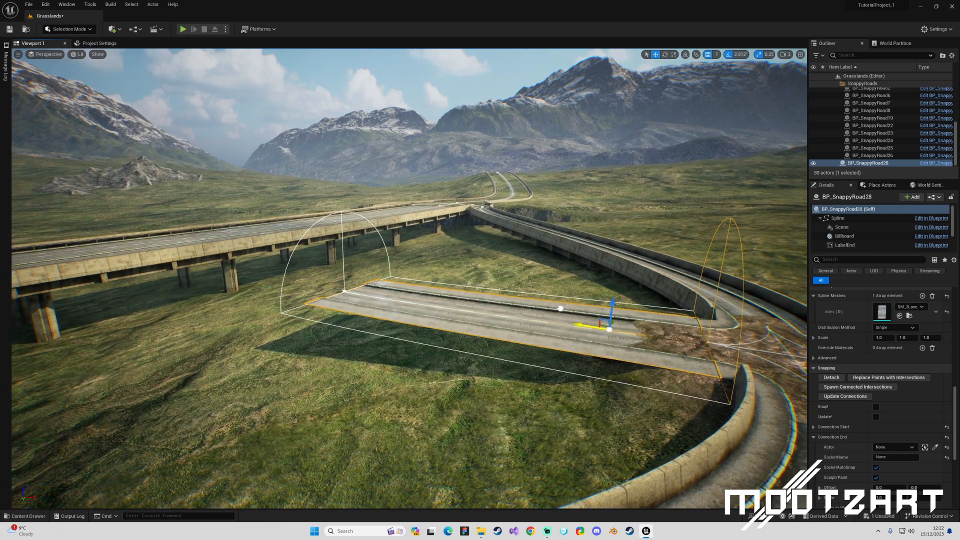
left_click(345, 289)
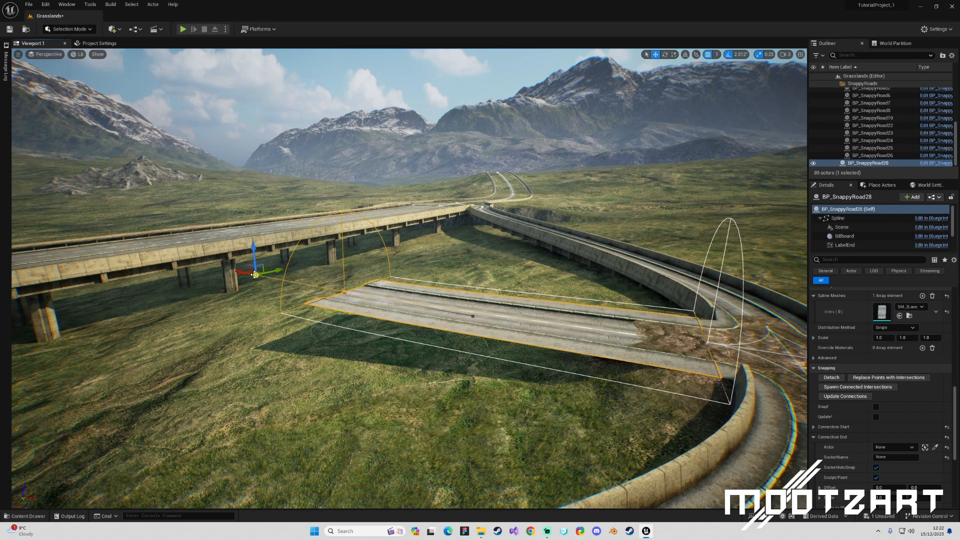
left_click_drag(253, 251, 255, 261)
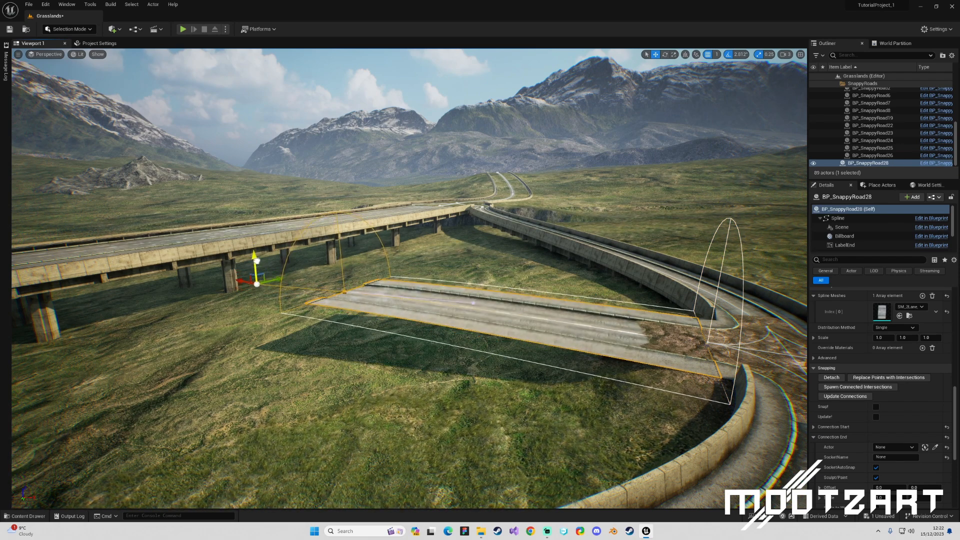
left_click_drag(340, 263, 347, 298)
Extend BP_SnappyRoad28 with a new point beneath the freeway bridge, and lower the point and its tangent.
right_click_drag(542, 324, 530, 337)
key("a")
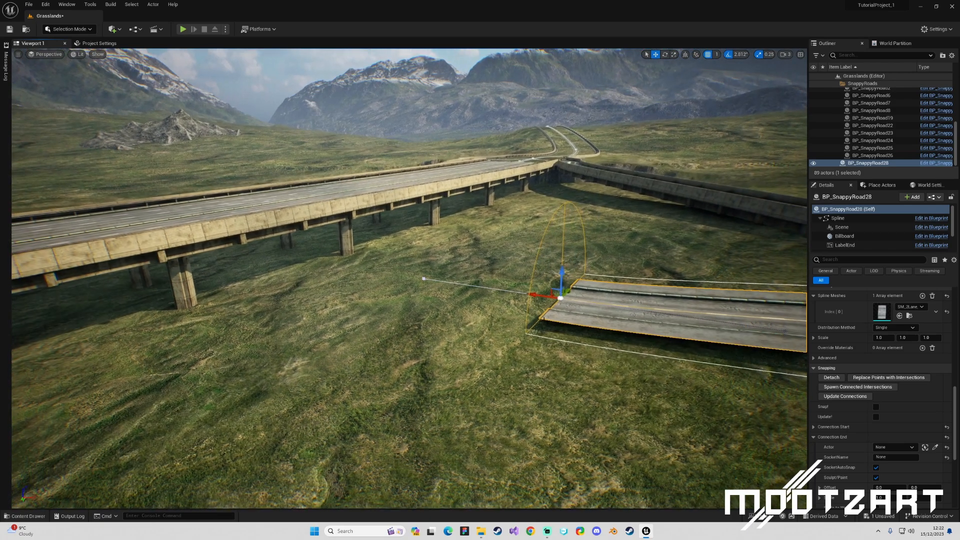
left_click_drag(533, 295, 201, 262)
left_click_drag(199, 219, 201, 234)
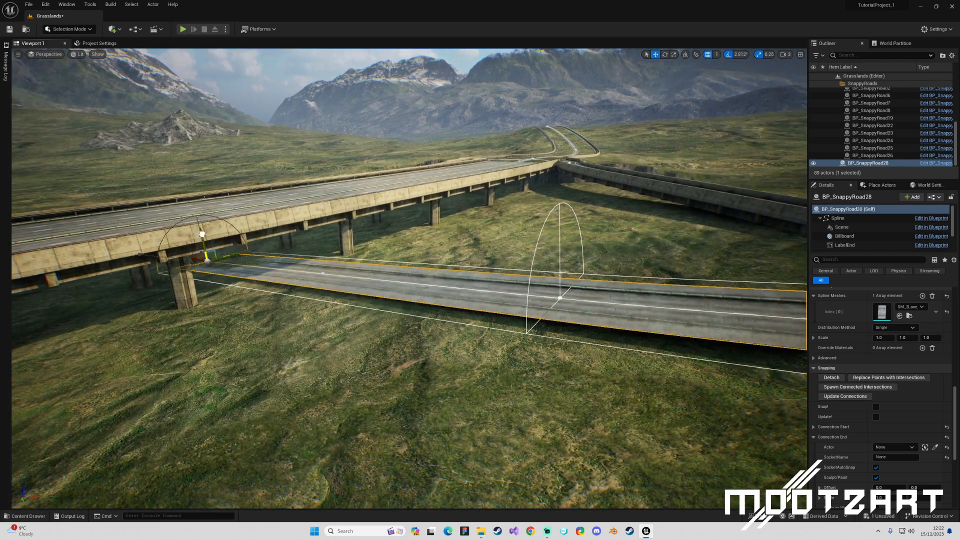
left_click(324, 271)
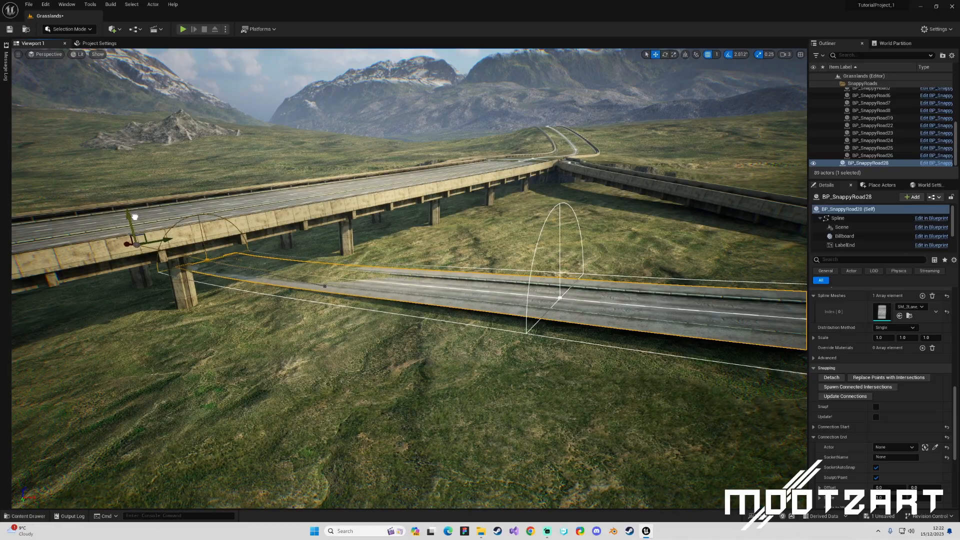
Carry the end of BP_SnappyRoad28 to the opposite ramp, snap it to BP_Intersection3, and adjust the intermediate point's tangent.
right_click_drag(315, 283, 315, 283)
left_click(551, 292)
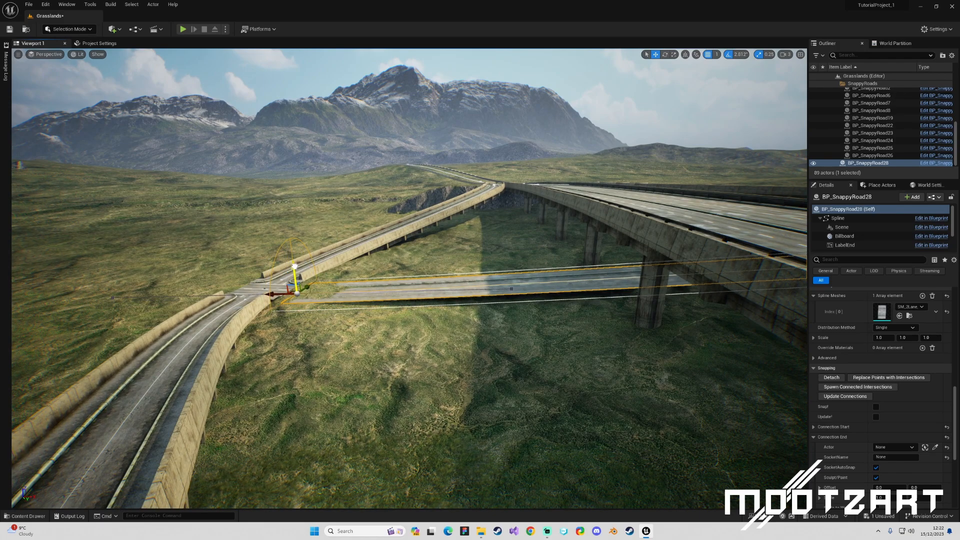
right_click_drag(650, 390, 650, 390)
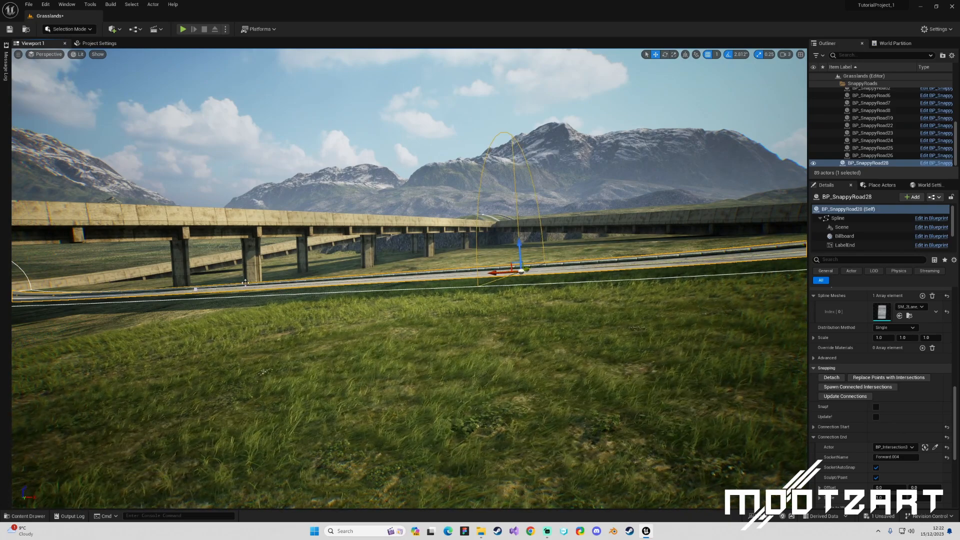
right_click_drag(248, 304, 268, 173)
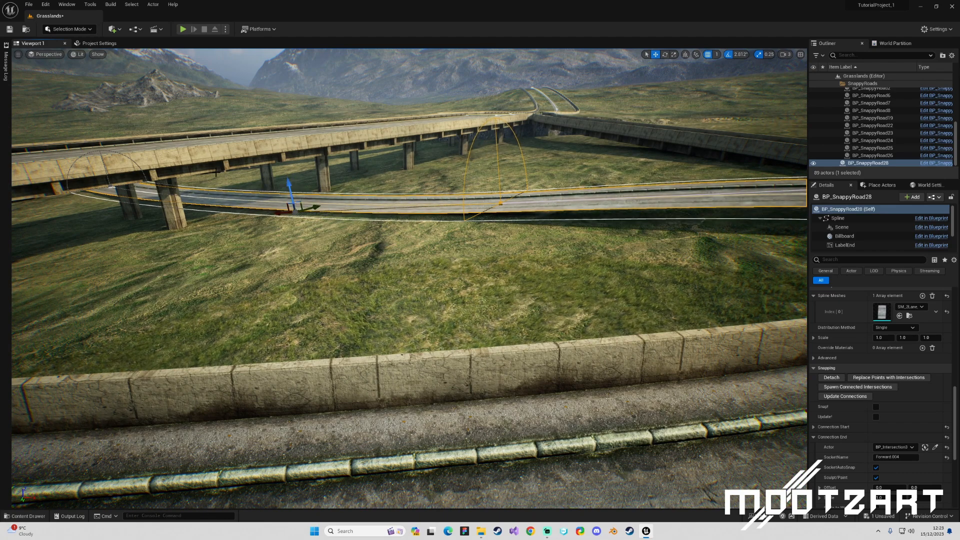
right_click_drag(320, 210, 340, 155)
right_click_drag(516, 264, 333, 261)
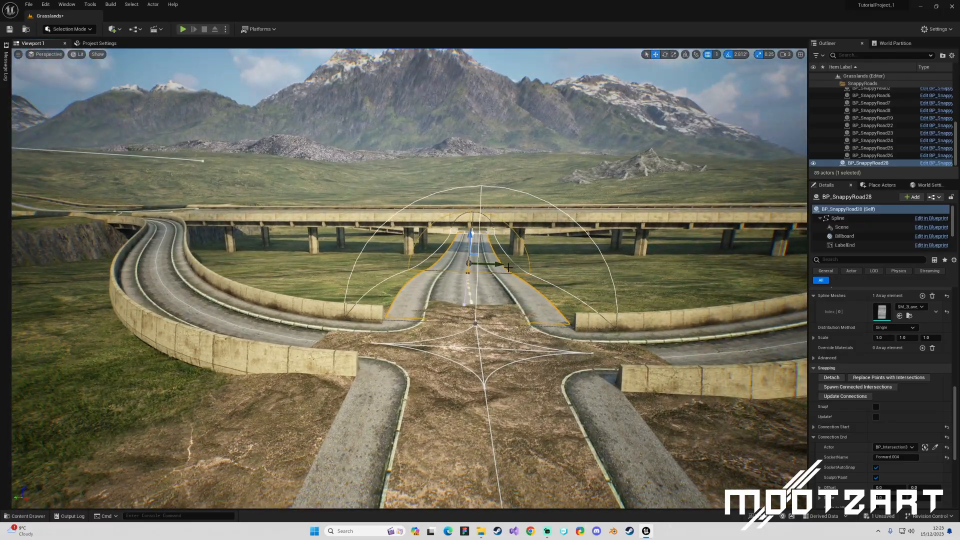
Select BP_SnappyRoad6 beside the intersection and review its landscape deformation settings for reference.
key("Escape")
right_click_drag(508, 268, 496, 340)
left_click(475, 272)
left_click(495, 339)
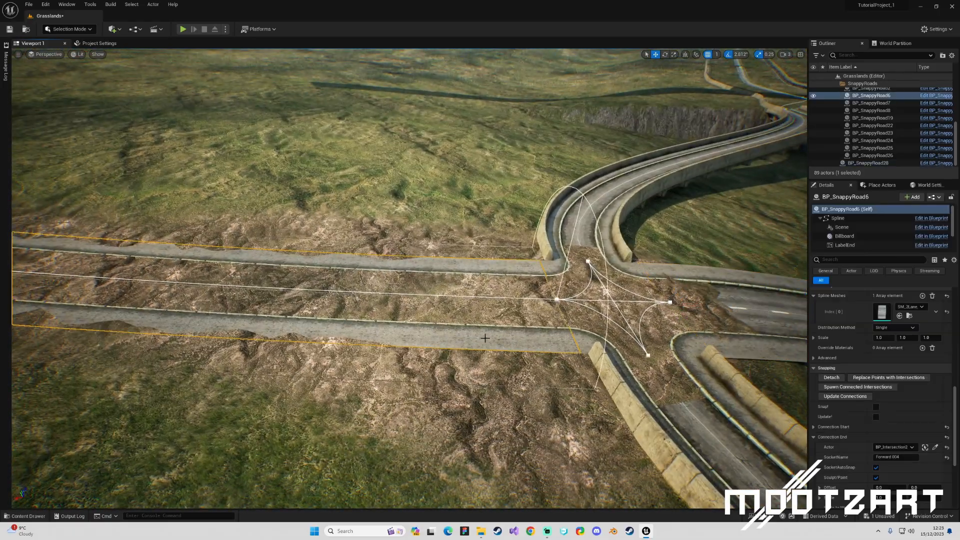
scroll(925, 356, "down", 8)
scroll(898, 379, "up", 10)
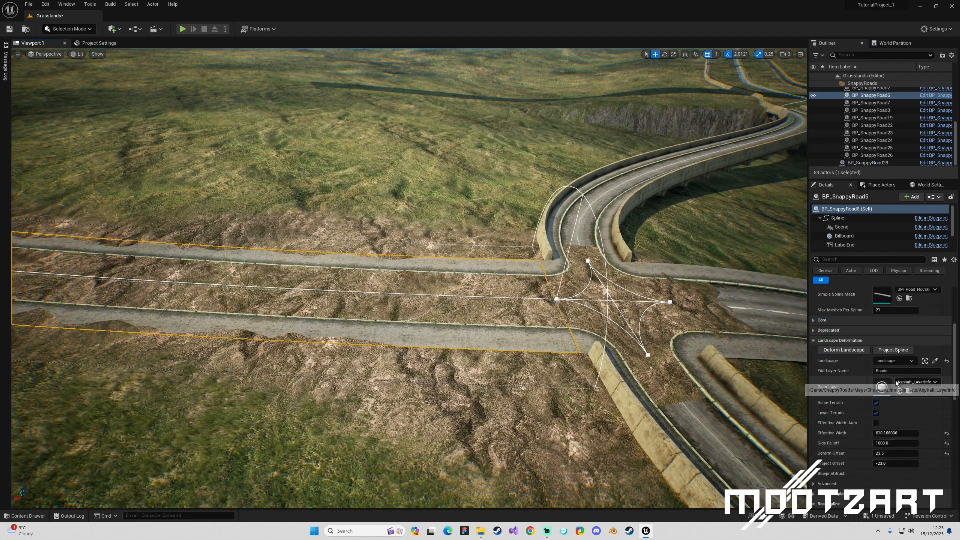
scroll(896, 383, "up", 2)
scroll(853, 385, "down", 3)
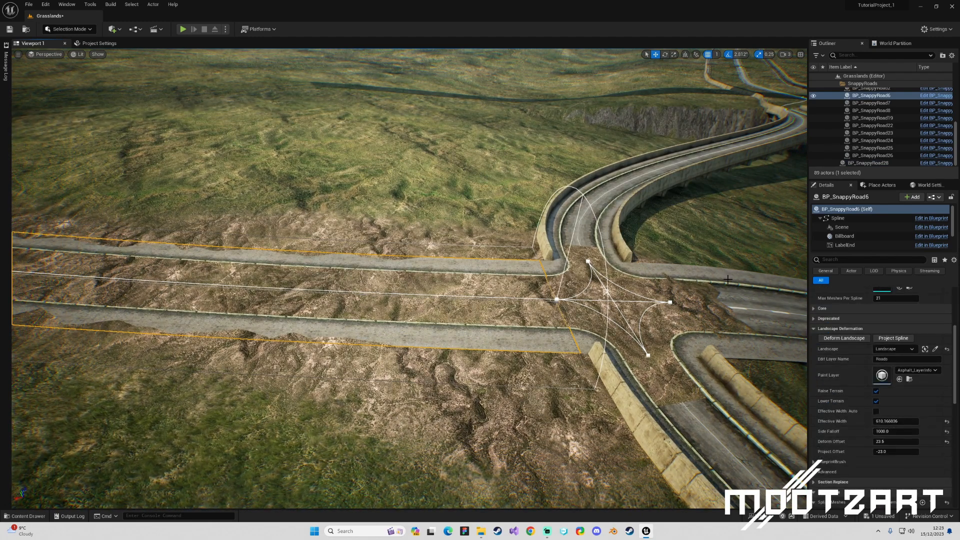
Assign Landscape as the deformation target of BP_SnappyRoad28 and calculate the road's effective width automatically.
left_click(719, 300)
left_click(882, 350)
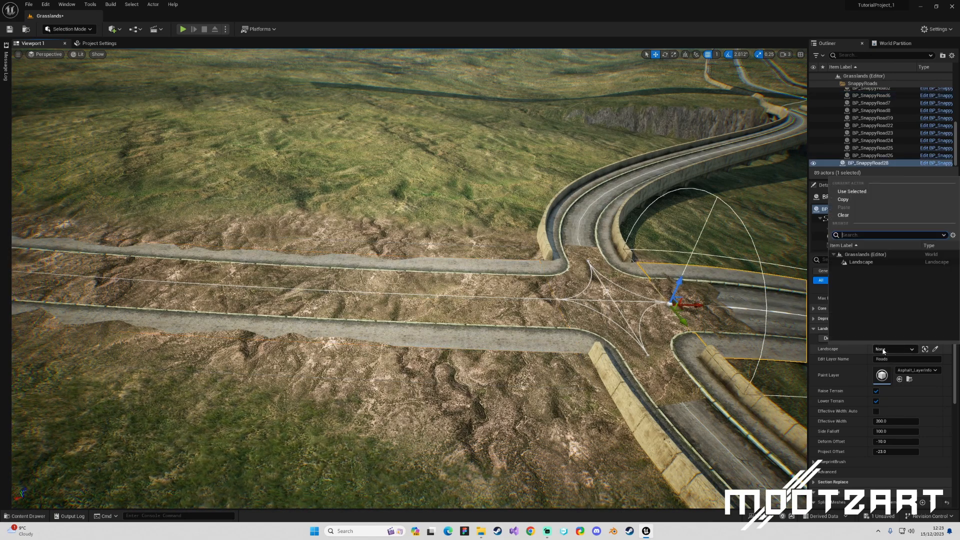
left_click(876, 262)
left_click(876, 411)
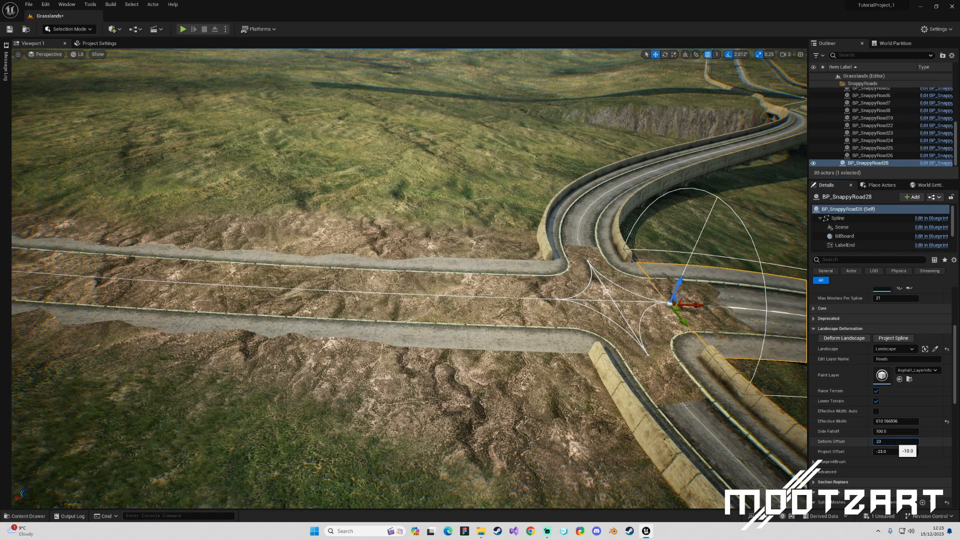
Set BP_SnappyRoad28's deform offset to 23.5 and side falloff to 1000, and deform the landscape along that road.
left_click(553, 342)
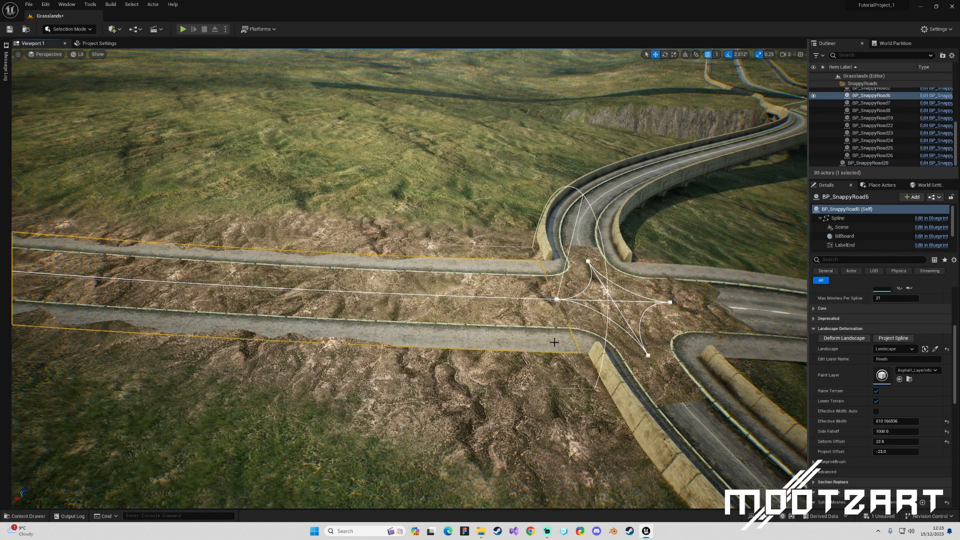
left_click(760, 298)
left_click(886, 431)
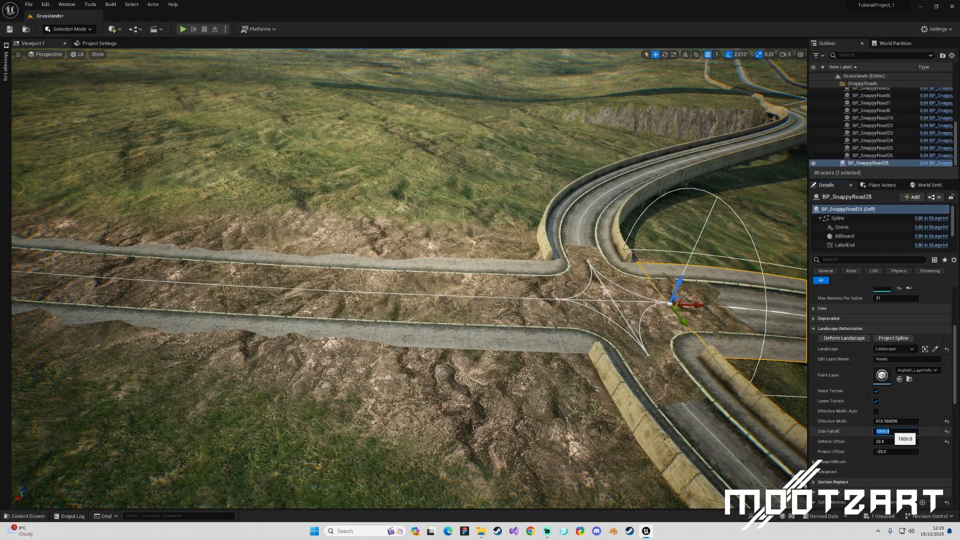
left_click(844, 338)
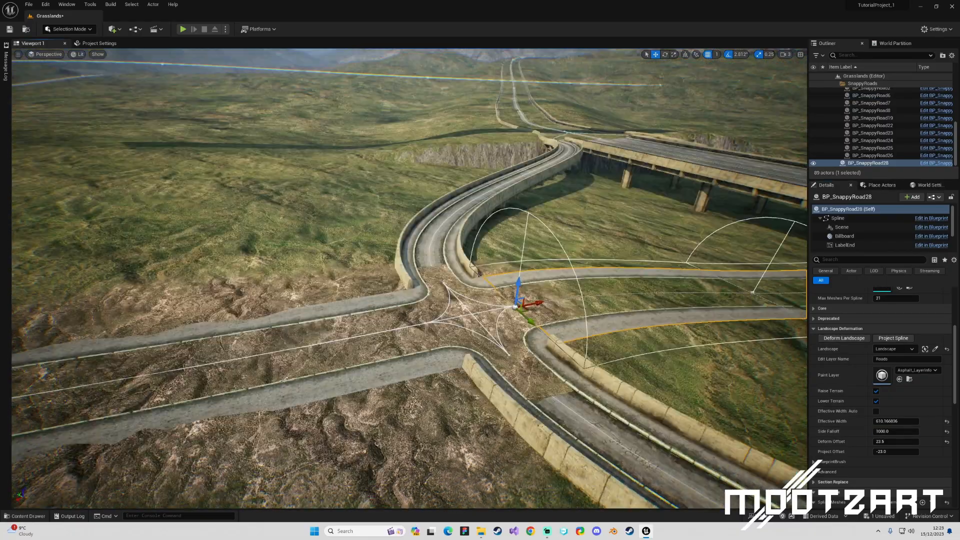
Set BP_SnappyRoad28's side falloff to 2000 and deform the landscape along the road again.
right_click_drag(479, 280, 580, 225)
key("Escape")
right_click_drag(480, 280, 532, 271)
key("w")
key("d")
key("s")
key("a")
key("w")
key("d")
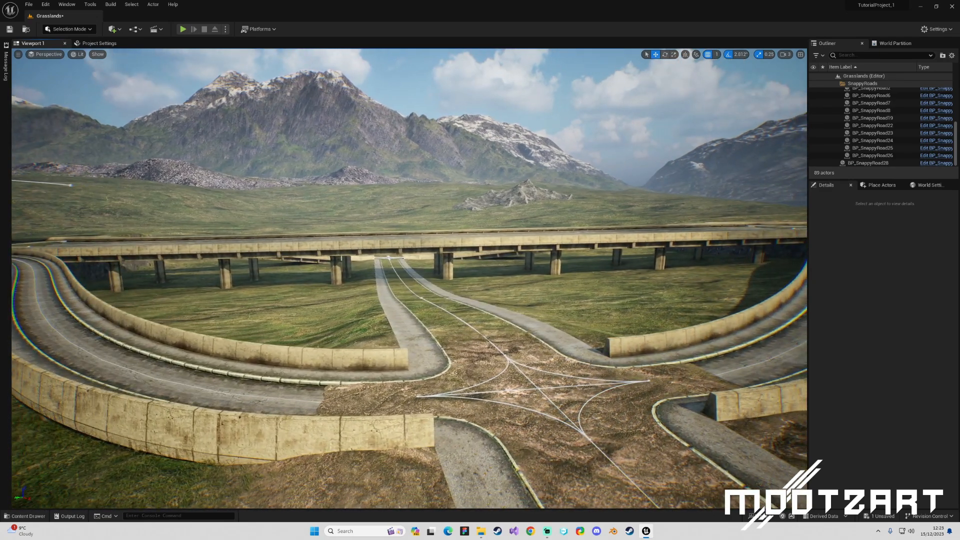
left_click(409, 326)
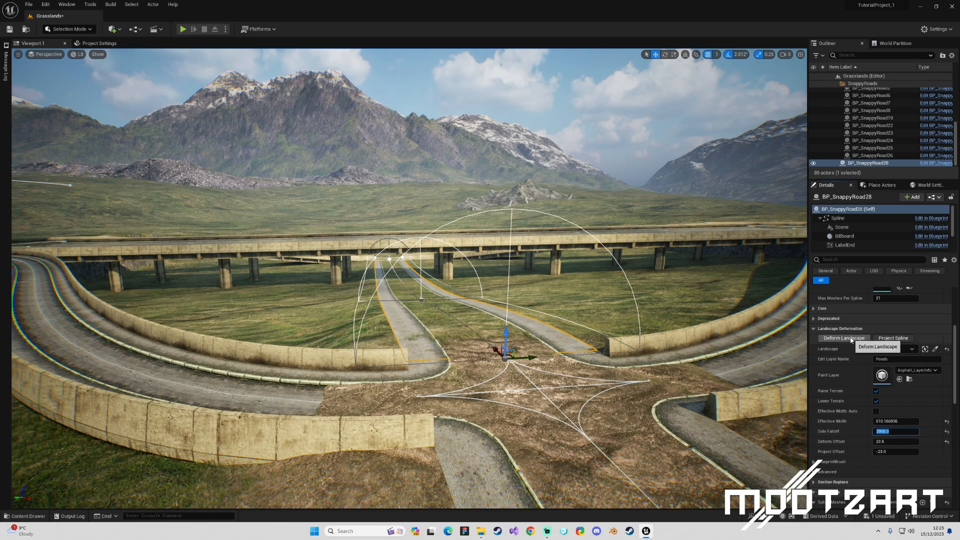
Enable Mesh Extra on the elevated ramp BP_SnappyRoad23, add one Mesh Extras element and expand its settings.
mouse_move(554, 375)
right_mouse_down()
mouse_move(665, 375)
mouse_move(693, 368)
mouse_move(700, 345)
mouse_move(585, 385)
mouse_move(665, 375)
mouse_move(565, 375)
right_mouse_up()
key("Escape")
key("a")
key("d")
key("d")
right_click_drag(520, 269, 512, 269)
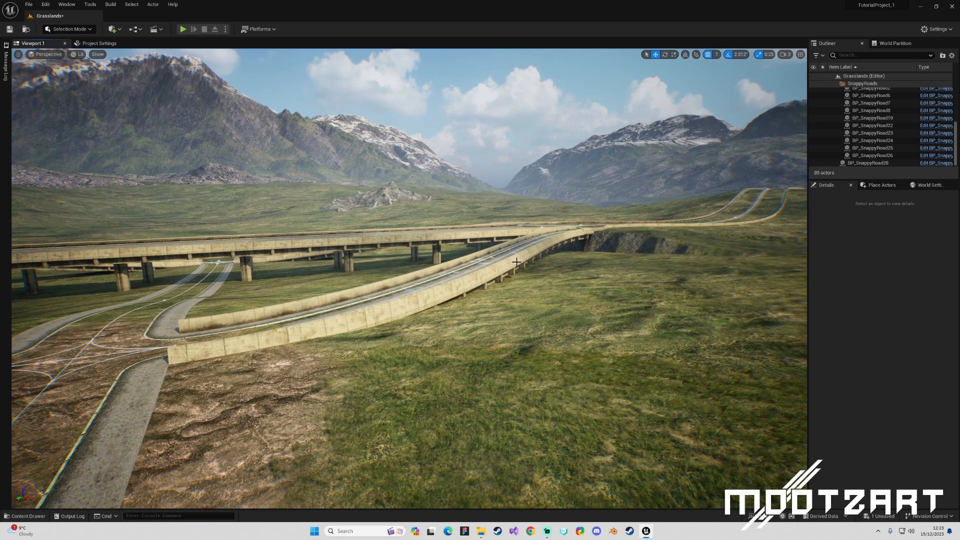
left_click(571, 235)
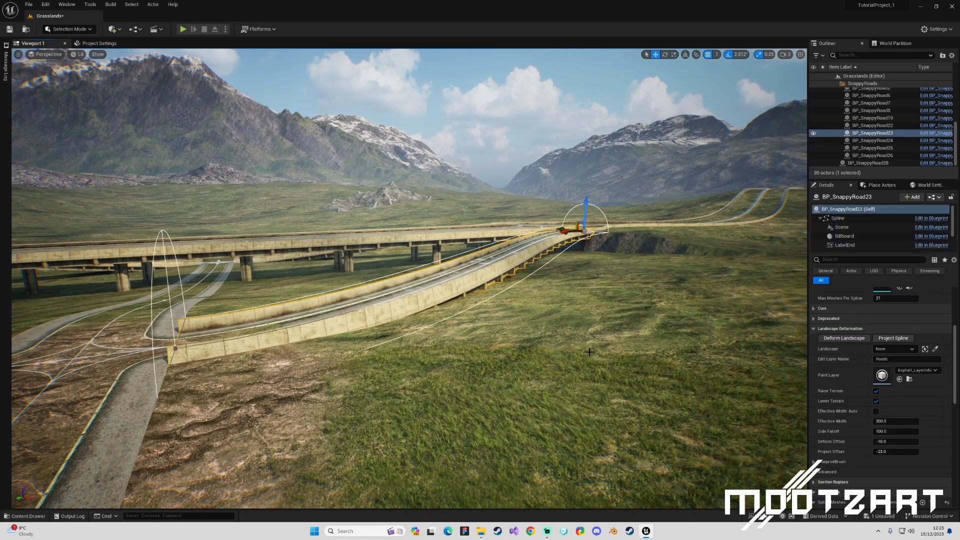
scroll(866, 400, "down", 10)
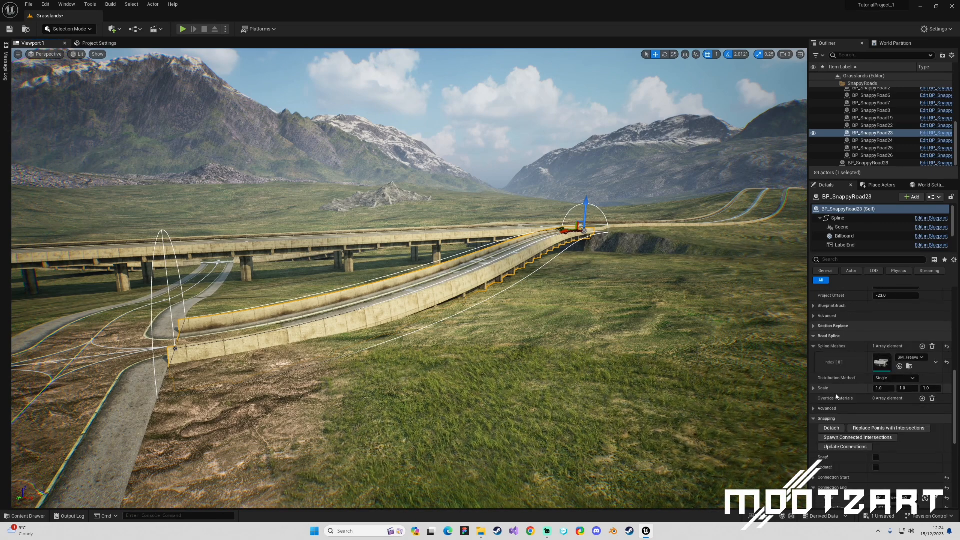
scroll(855, 420, "down", 5)
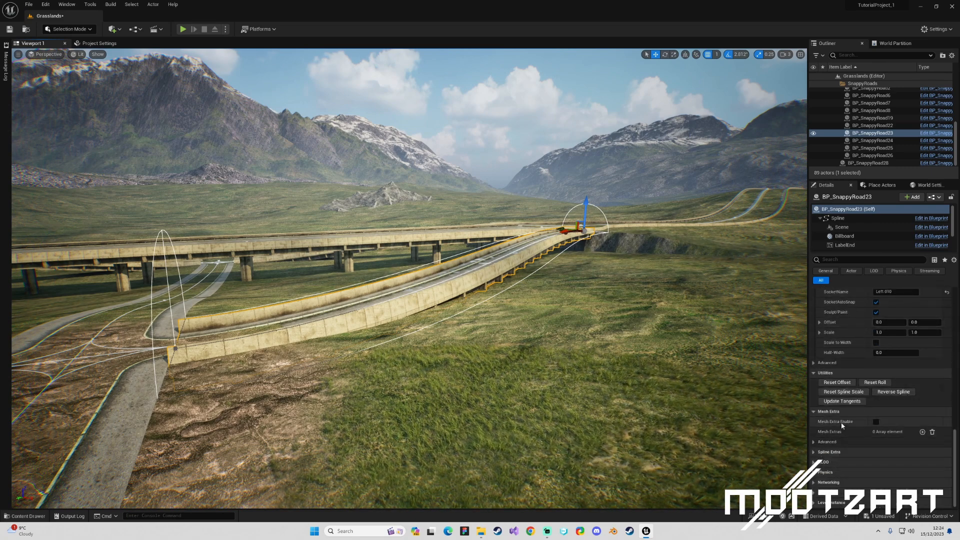
left_click(876, 423)
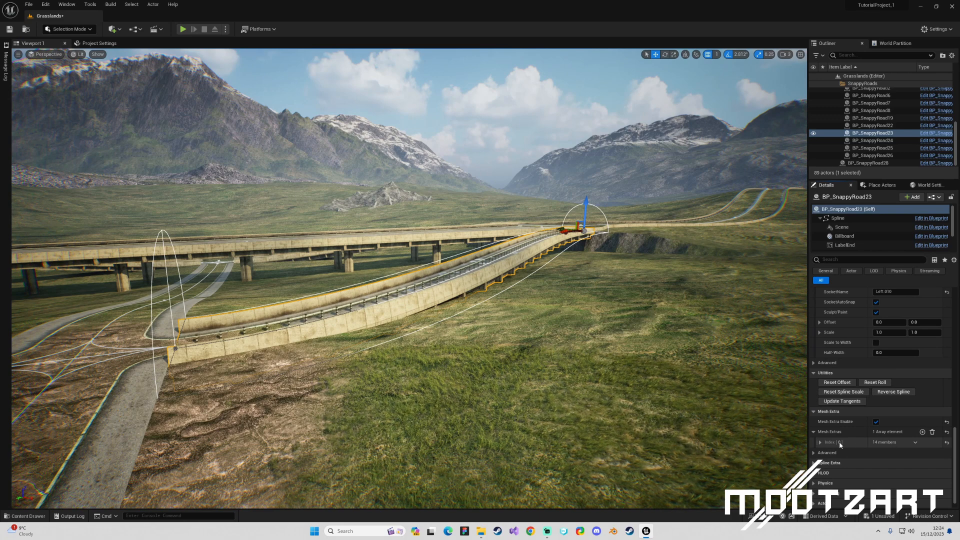
left_click(819, 442)
Try SM_Freeway_SupportColumn0_Double_Wide as the extra mesh under BP_SnappyRoad23.
left_click(914, 454)
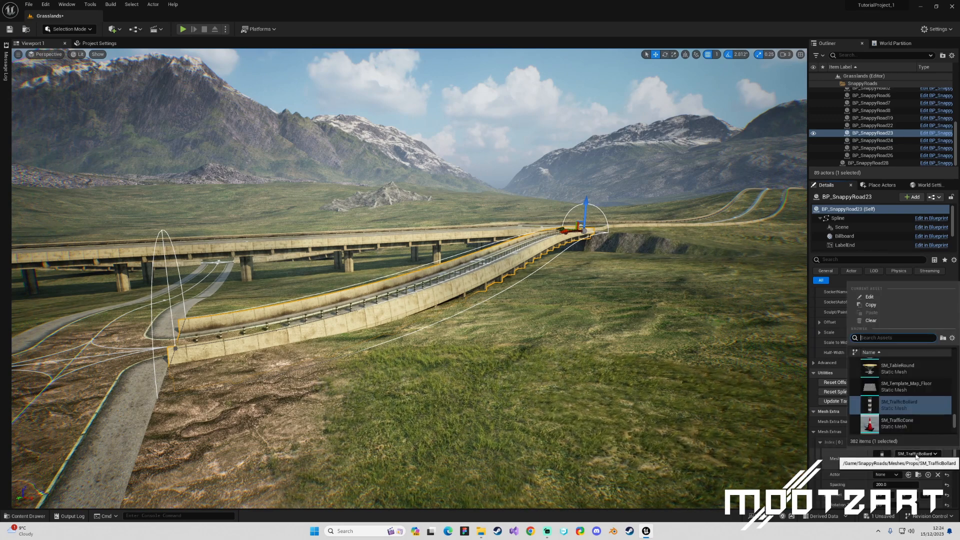
type("freeway")
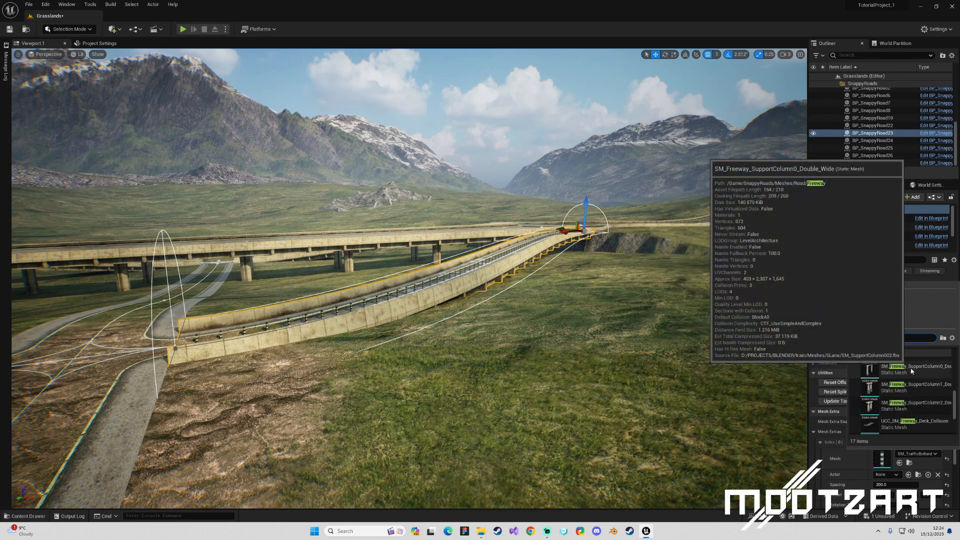
left_click(911, 371)
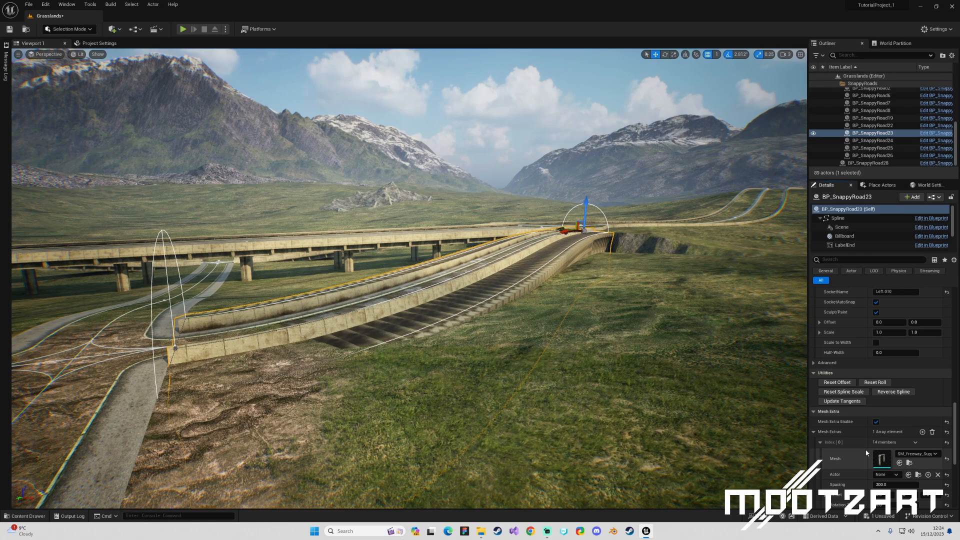
Try SM_Freeway_SupportColumn1 as BP_SnappyRoad23's extra mesh with a spacing of 2000, and inspect the columns under the ramp.
left_click(918, 455)
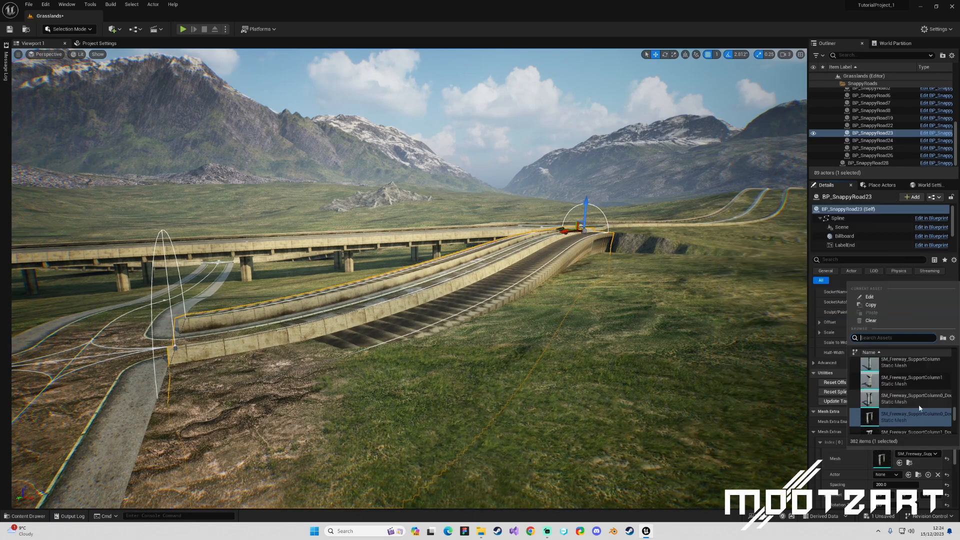
left_click(898, 405)
key("w")
mouse_move(740, 355)
right_mouse_down()
mouse_move(765, 356)
mouse_move(739, 356)
right_mouse_up()
scroll(895, 450, "down", 2)
left_click(895, 449)
type("2000")
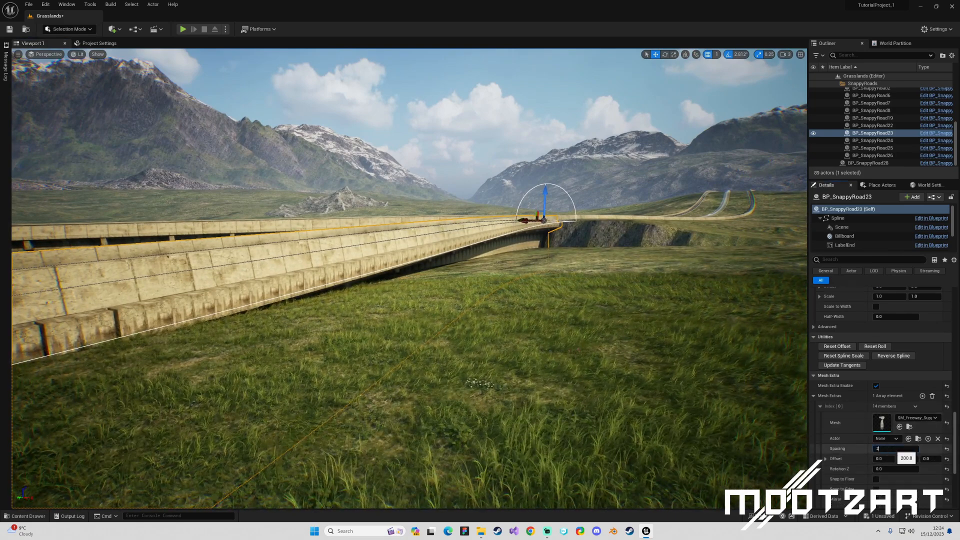
key("Return")
right_click_drag(652, 289, 643, 263)
key("w")
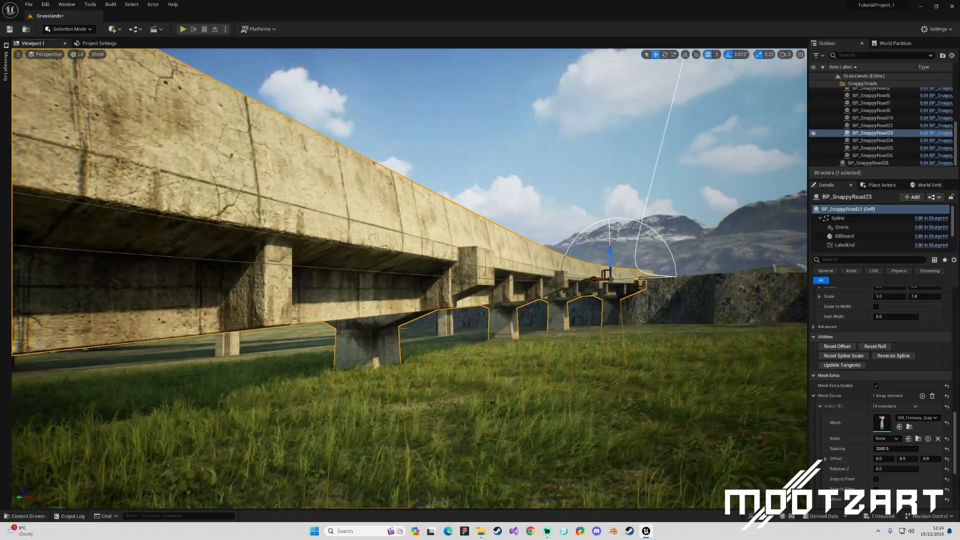
Switch BP_SnappyRoad23's extra mesh to SM_Freeway_SupportColumn and set its spacing to 2500.
left_click(917, 421)
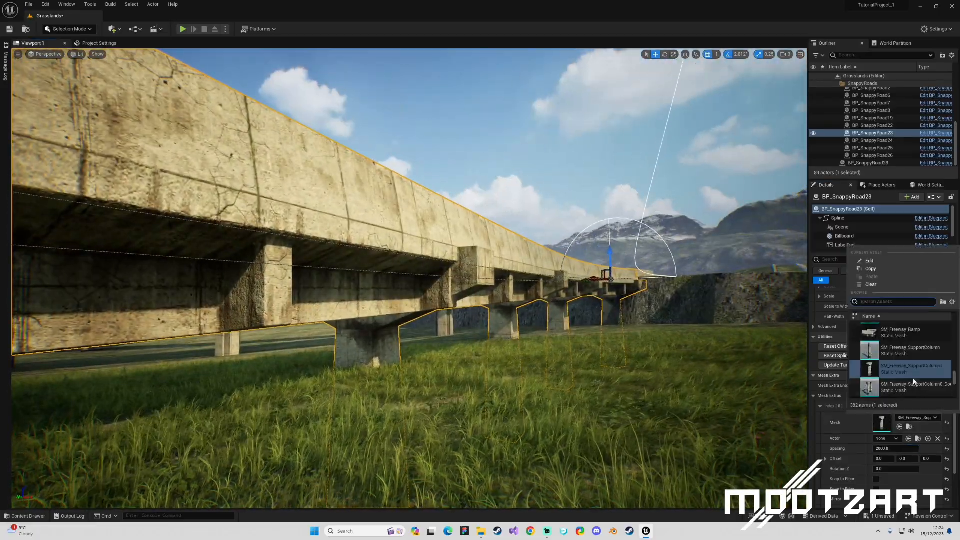
left_click(909, 353)
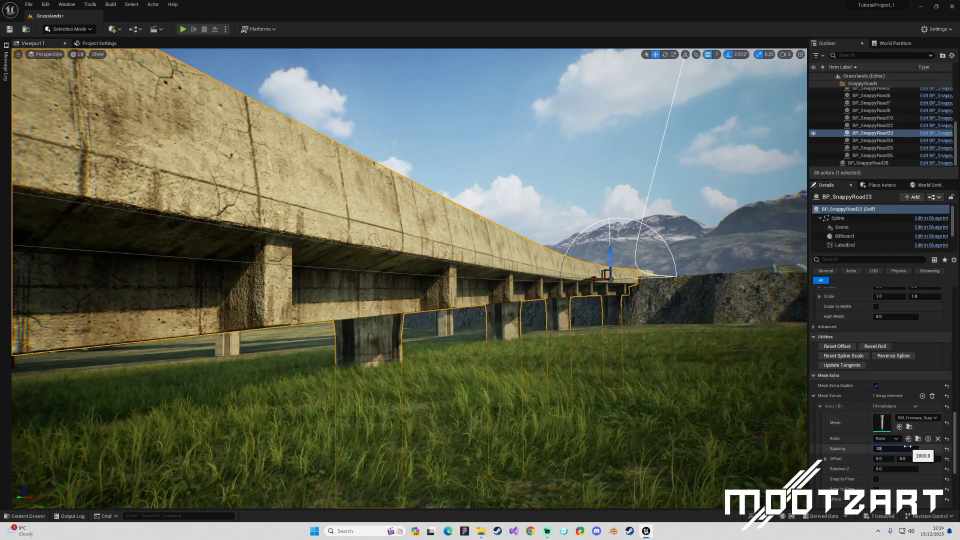
right_click_drag(477, 298, 668, 365)
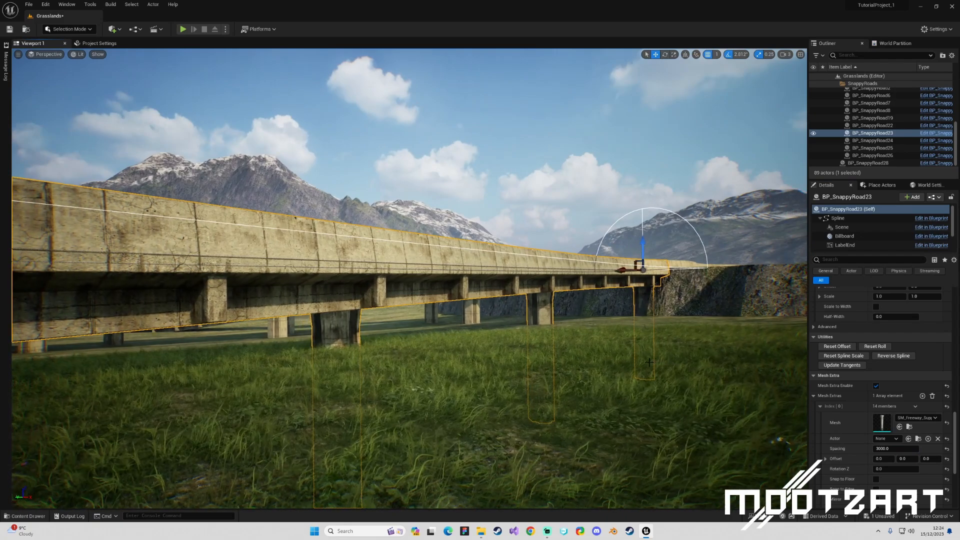
left_click(887, 449)
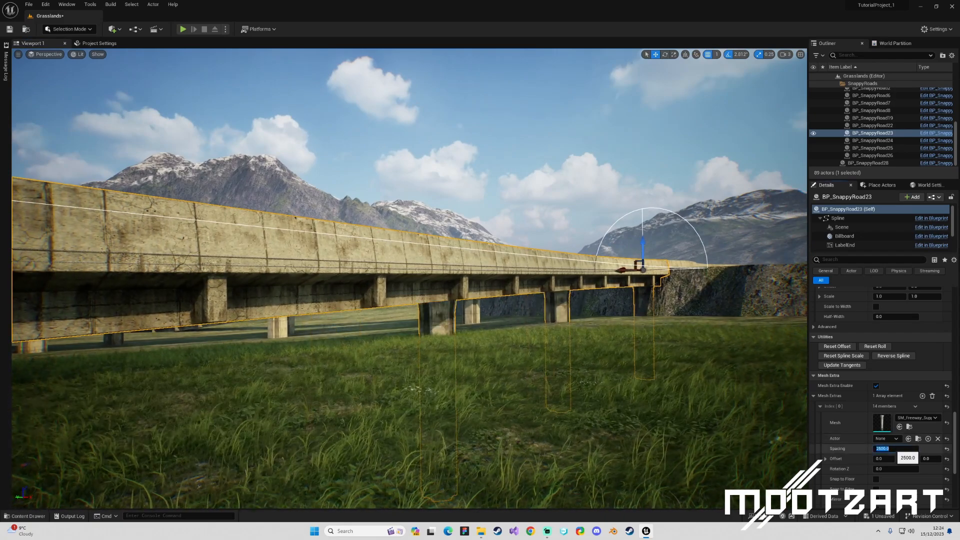
Enable Mesh Extra on the neighbouring ramp BP_SnappyRoad24, add one Mesh Extras element and expand its settings.
right_click_drag(354, 247, 745, 331)
key("Escape")
right_click_drag(354, 248, 453, 261)
left_click(345, 224)
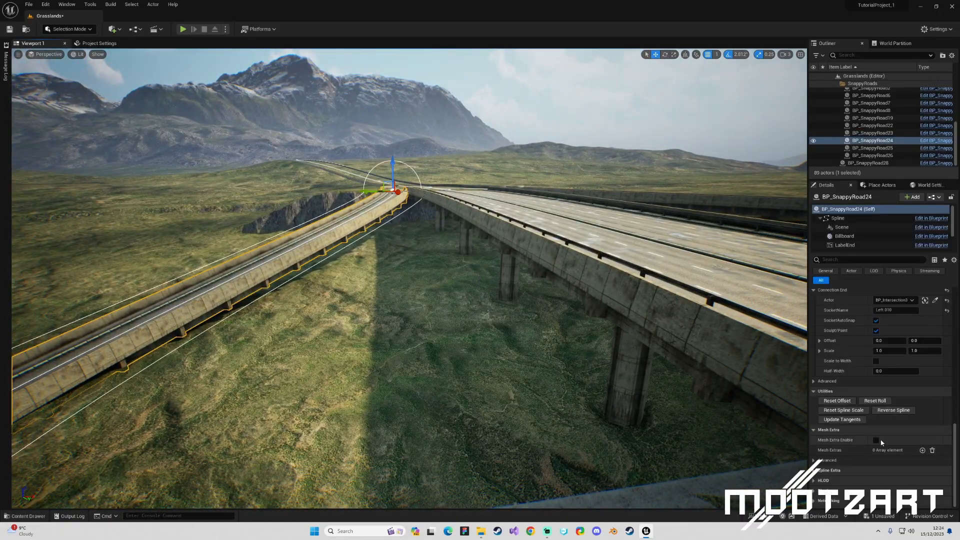
left_click(922, 450)
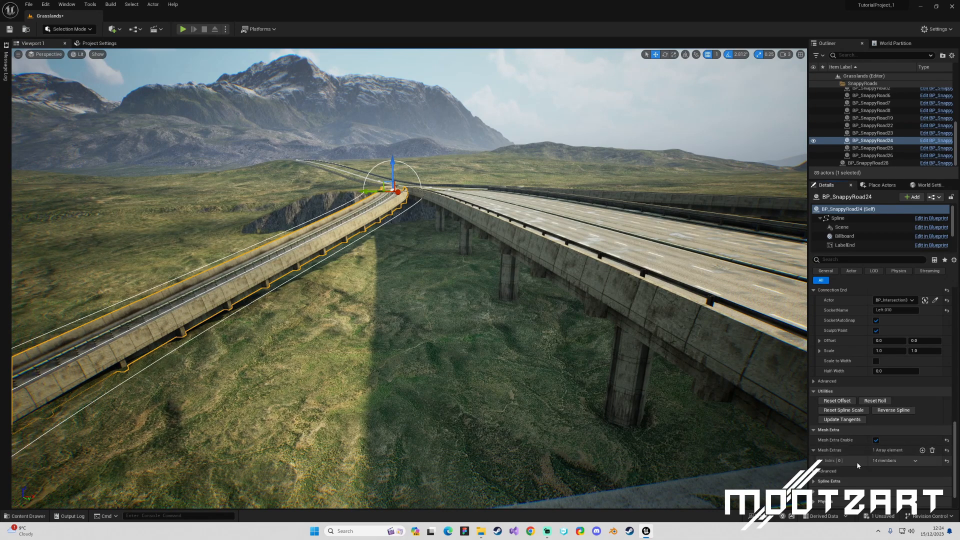
left_click(819, 460)
Assign SM_Freeway_SupportColumn as BP_SnappyRoad24's extra mesh and set its spacing to 2500.
left_click(918, 472)
type("free")
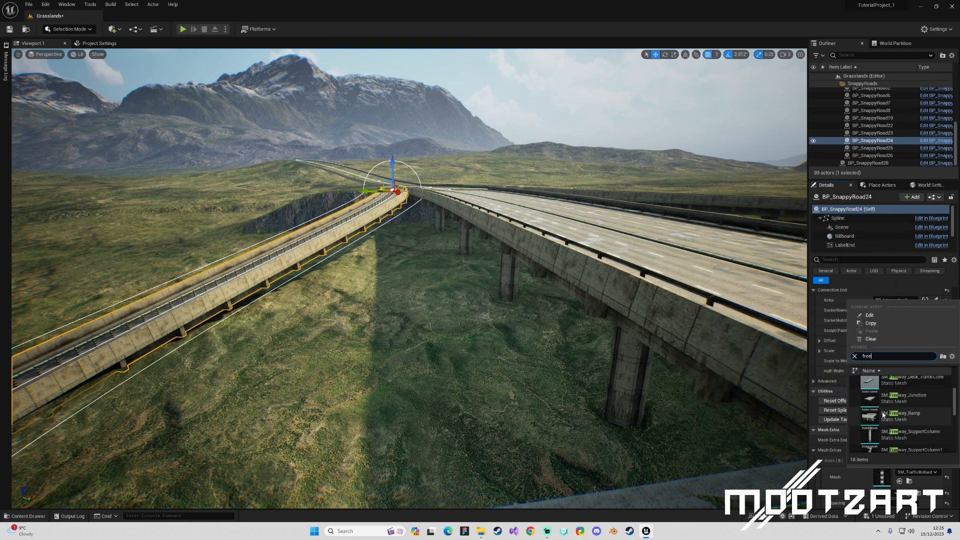
left_click(902, 434)
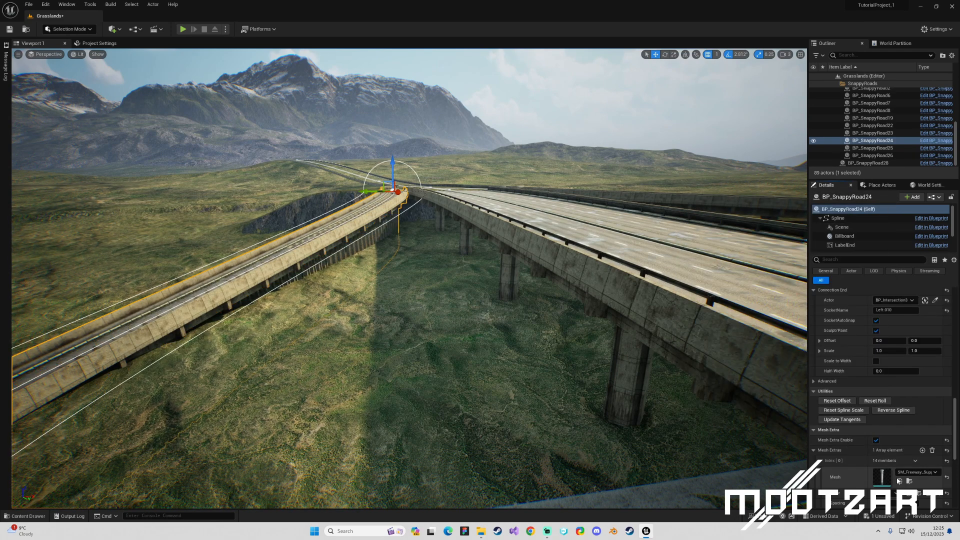
scroll(898, 475, "down", 3)
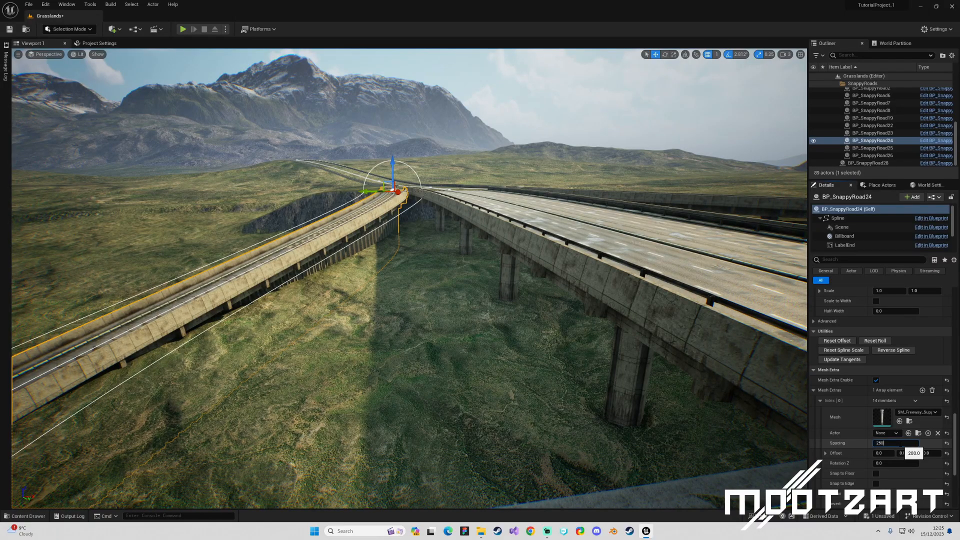
key("Return")
right_click_drag(625, 300, 604, 240)
key("w")
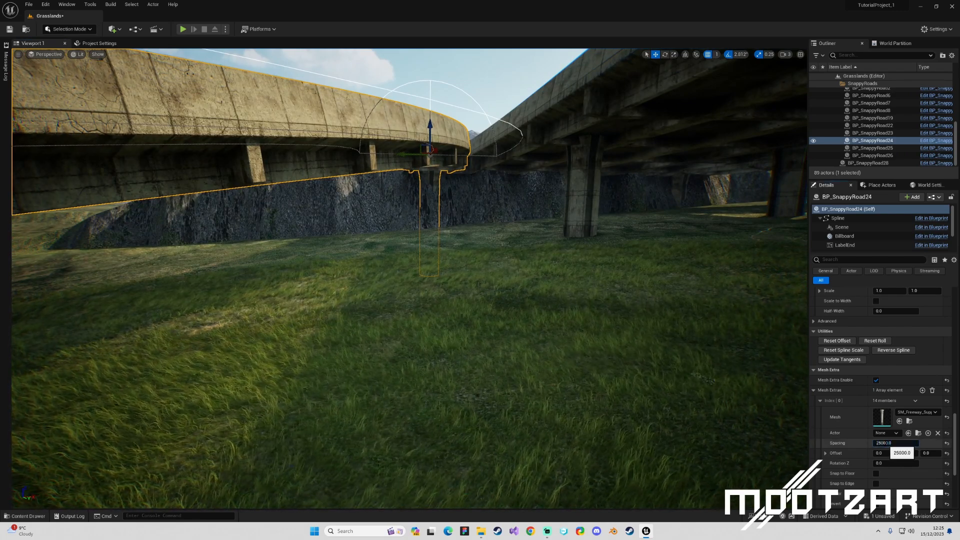
key("BackSpace")
key("Return")
Turn on Keep Vertical for the support columns of BP_SnappyRoad24.
right_click_drag(600, 280, 452, 268)
scroll(909, 401, "down", 3)
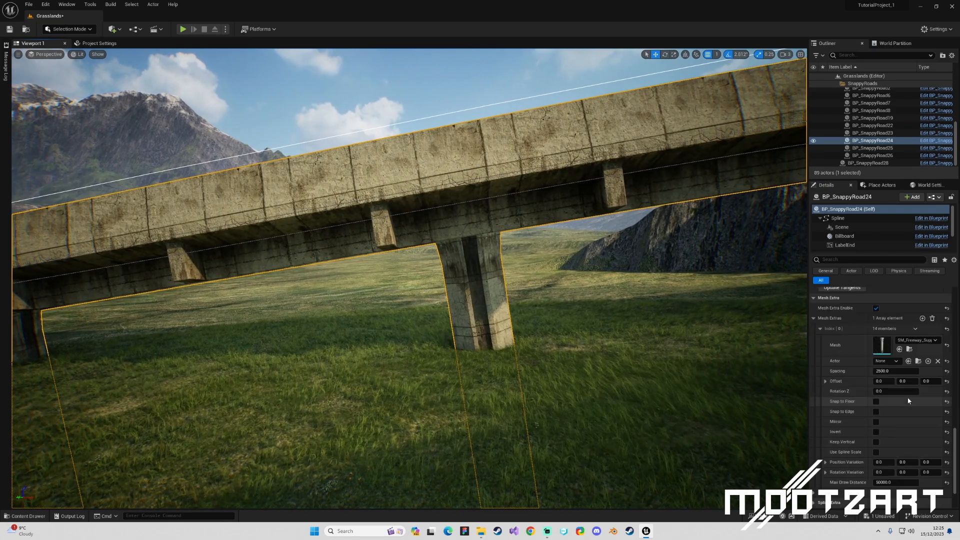
left_click(876, 442)
Enable Mesh Extra on the ramp BP_SnappyRoad25, add one Mesh Extras element and expand its settings.
right_click_drag(575, 280, 750, 283)
left_click(539, 277)
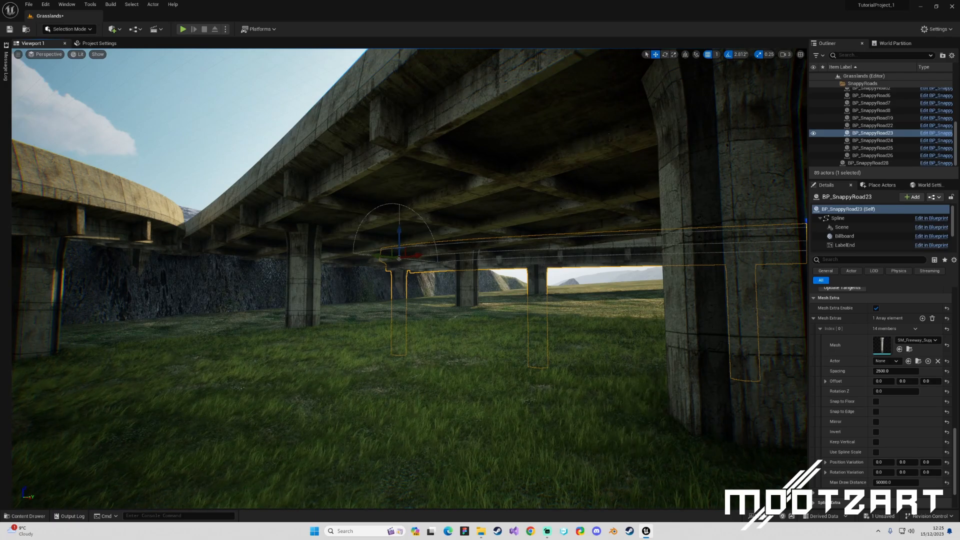
mouse_move(539, 278)
right_mouse_down()
mouse_move(440, 272)
mouse_move(624, 258)
mouse_move(671, 267)
mouse_move(537, 260)
right_mouse_up()
left_click(537, 260)
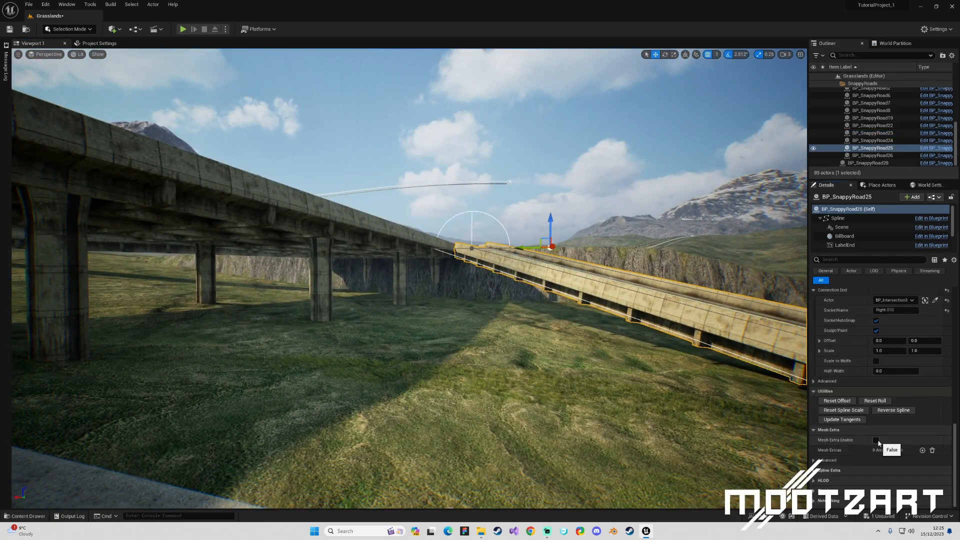
left_click(922, 451)
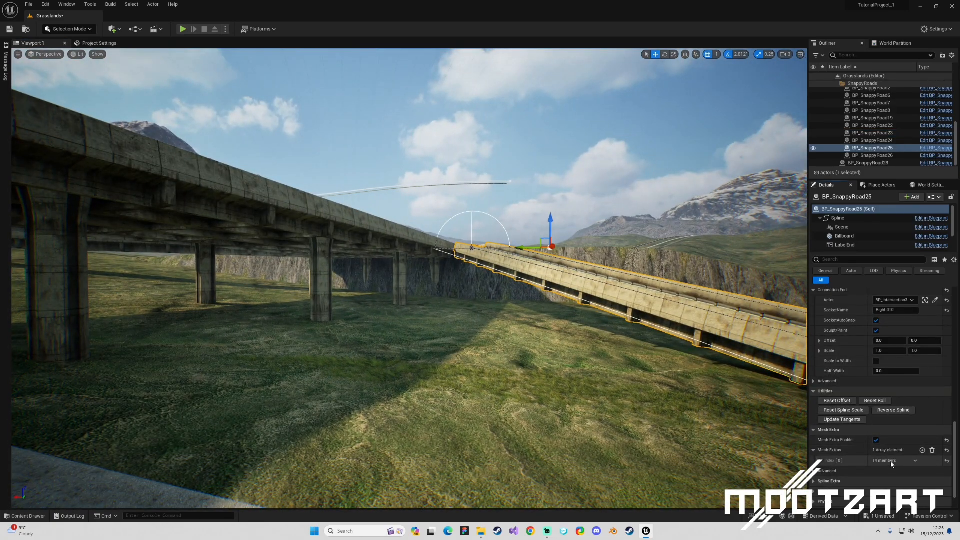
left_click(819, 460)
Assign SM_Freeway_SupportColumn as the extra mesh of BP_SnappyRoad25.
left_click(916, 472)
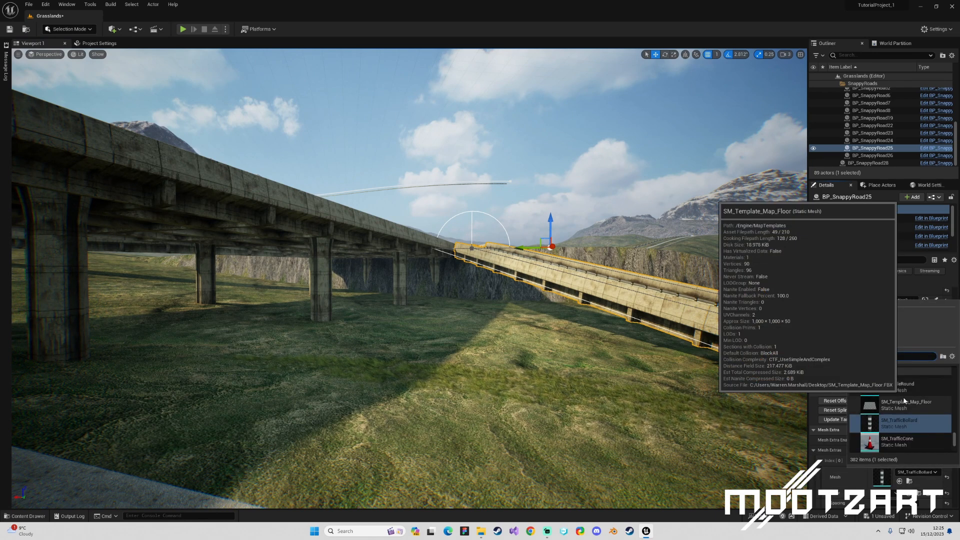
type("free")
scroll(955, 431, "up", 5)
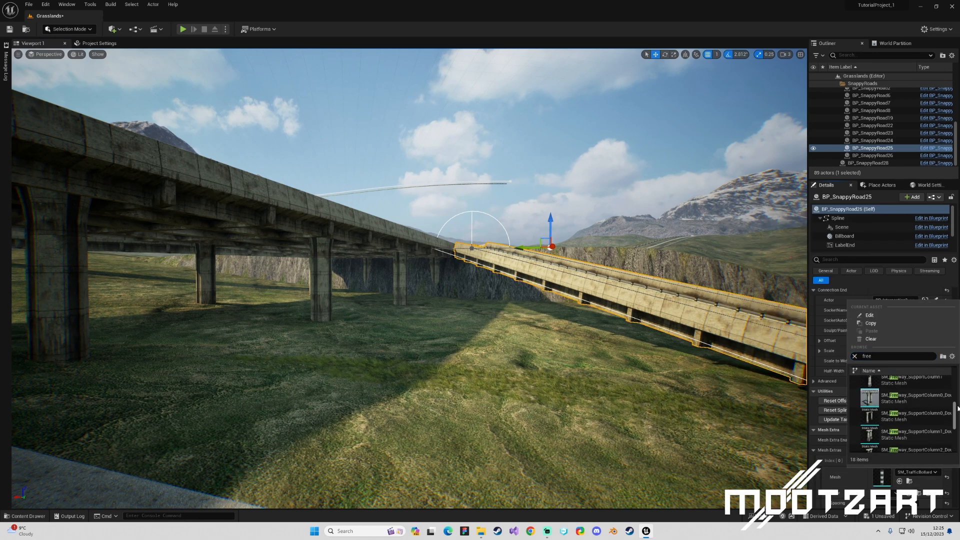
left_click(916, 411)
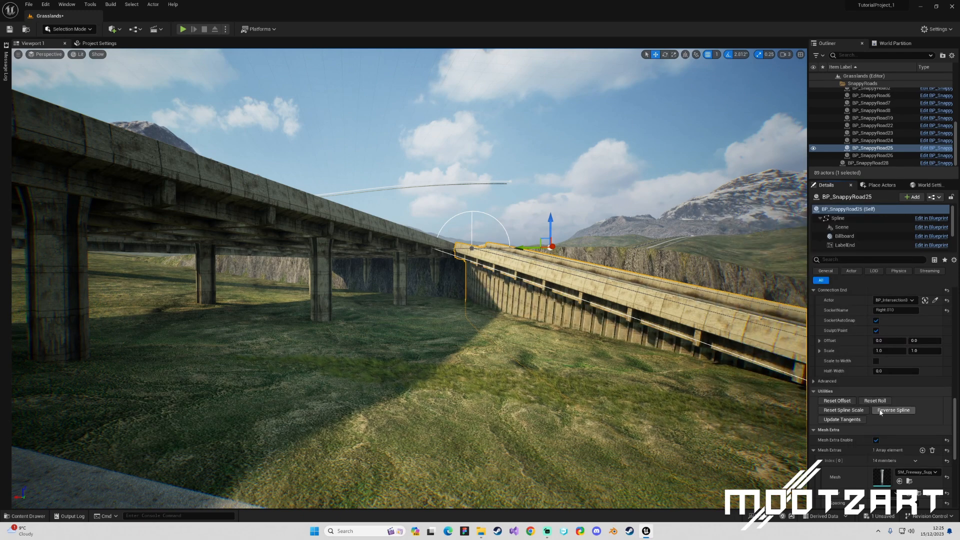
Set the support column spacing on BP_SnappyRoad25 to 2500 and turn on Keep Vertical.
scroll(902, 458, "down", 3)
left_click(894, 394)
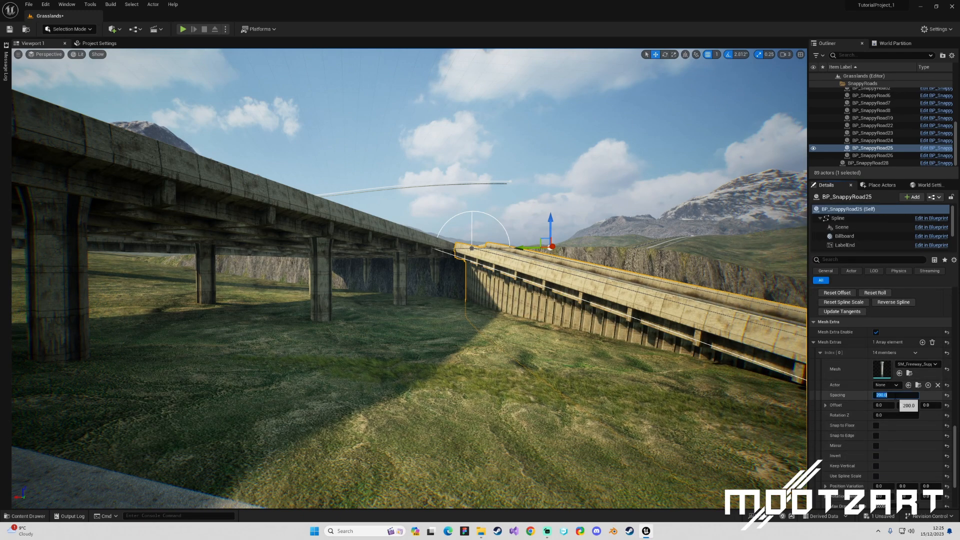
key("Return")
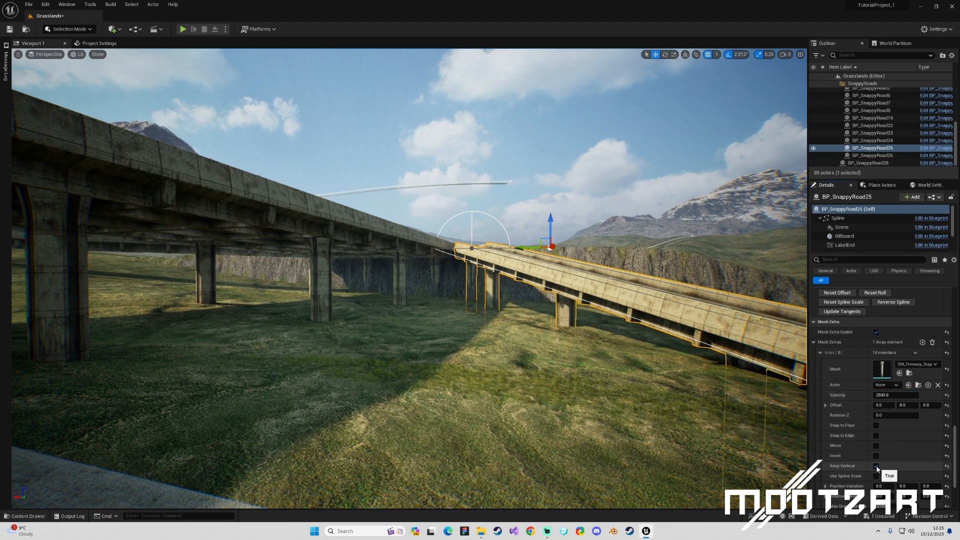
Enable Mesh Extra on the ramp BP_SnappyRoad26, add one Mesh Extras element and expand its settings.
left_click(875, 466)
right_click_drag(424, 295, 310, 272)
left_click(425, 295)
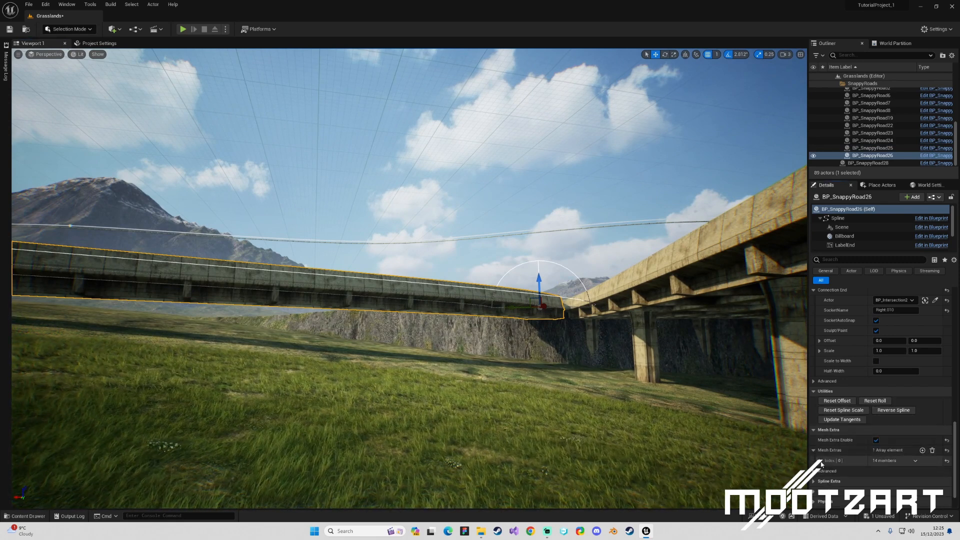
left_click(820, 462)
Assign SM_Freeway_SupportColumn as the extra mesh of BP_SnappyRoad26.
left_click(917, 472)
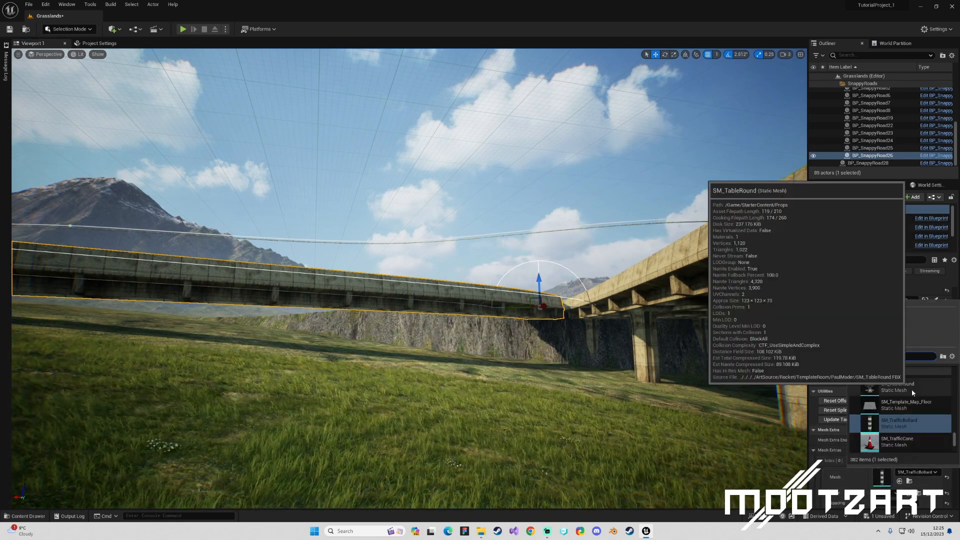
type("free")
scroll(946, 425, "up", 5)
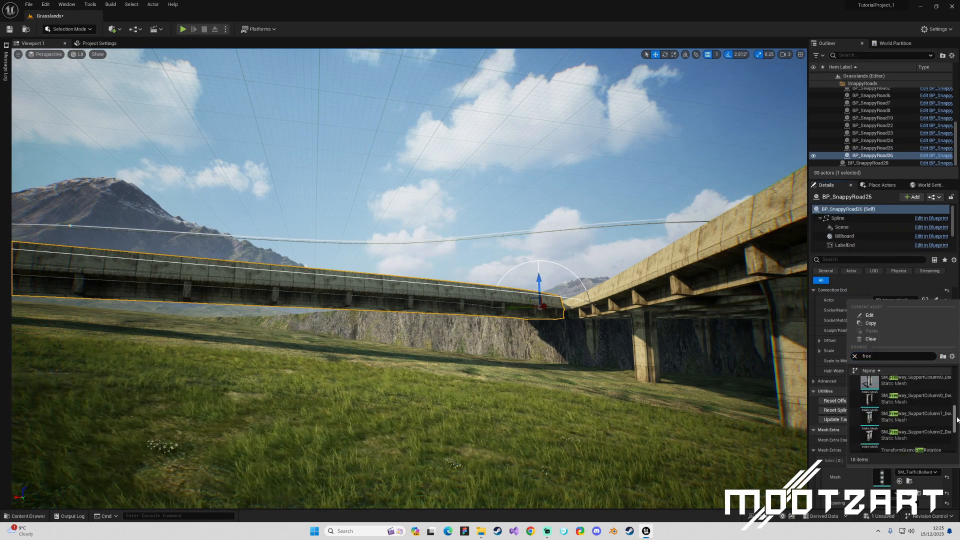
left_click(905, 425)
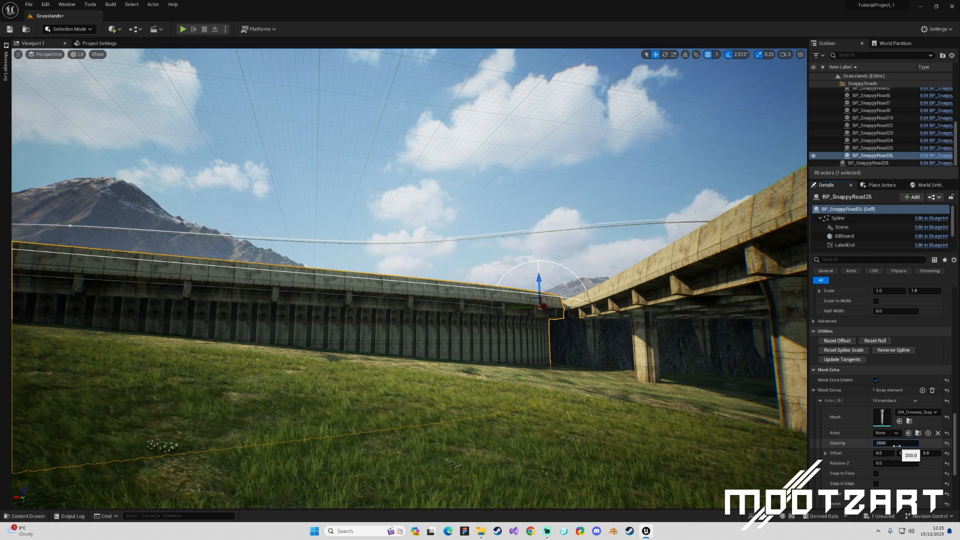
Set the support column spacing on BP_SnappyRoad26 to 2500 and turn on Keep Vertical.
left_click(896, 446)
type("2500")
key("Return")
scroll(899, 458, "down", 1)
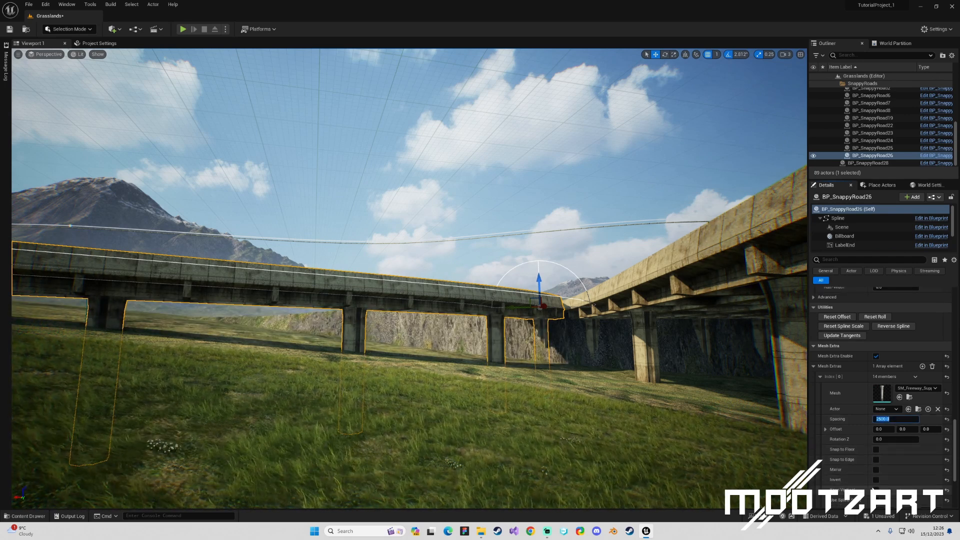
right_click_drag(690, 380, 515, 288)
key("Escape")
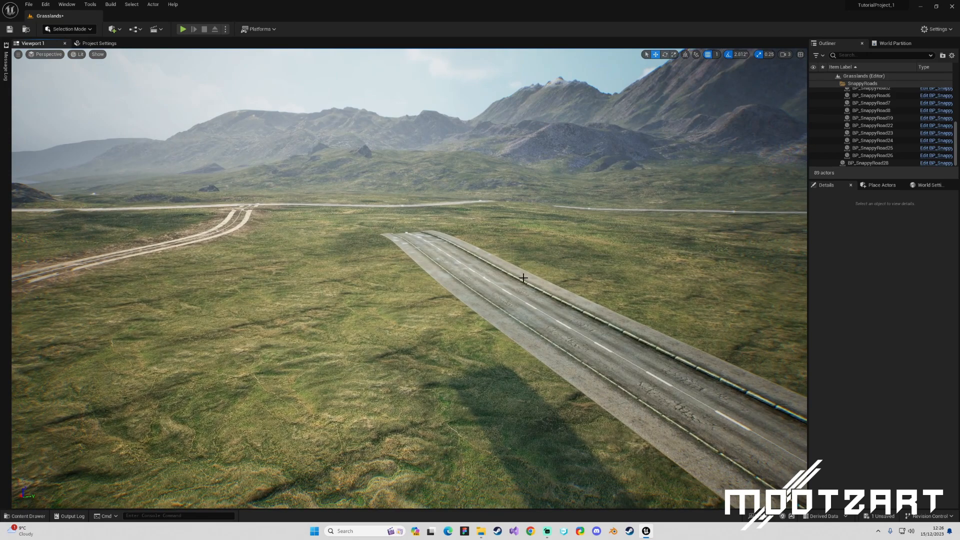
Save the level and delete the separate road BP_SnappyRoad8 beside the freeway interchange.
key("ctrl+s")
right_click_drag(602, 265, 473, 285)
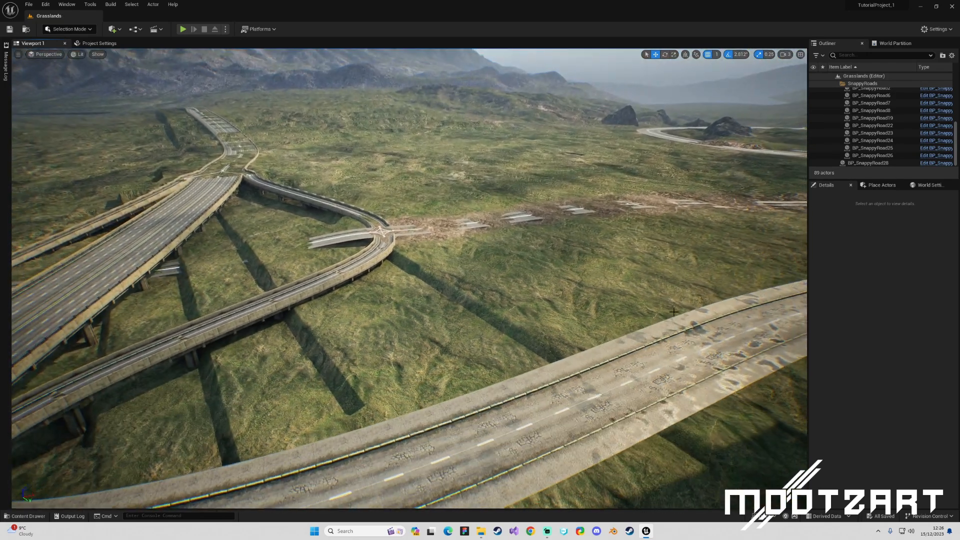
left_click(683, 338)
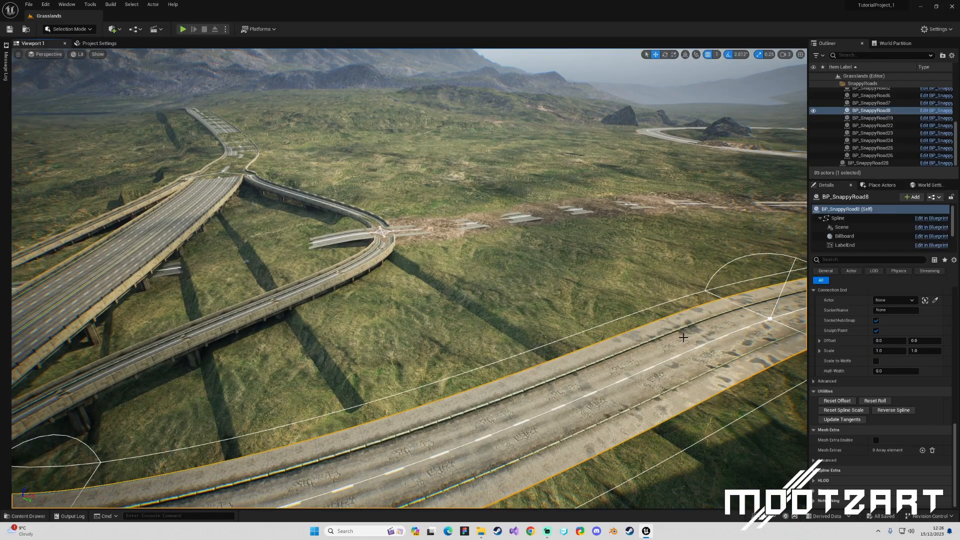
key("Delete")
Set the support column Z offset on the ramp BP_SnappyRoad25 to -50 so the column tops stay below the road surface.
right_click_drag(584, 271, 695, 294)
key("a")
key("w")
right_click_drag(411, 265, 407, 275)
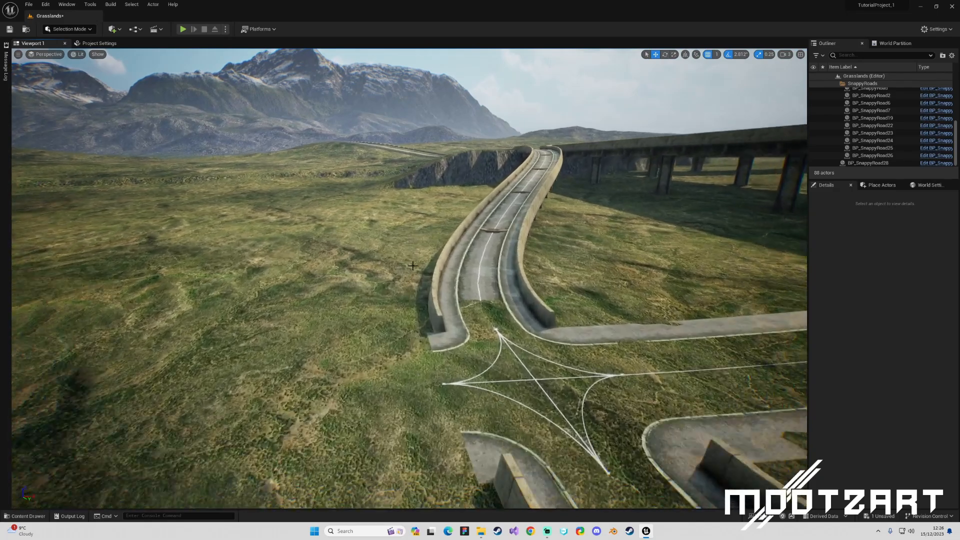
left_click(474, 412)
right_click_drag(437, 361, 583, 361)
key("s")
key("w")
right_click_drag(446, 321, 493, 313)
key("a")
left_click(566, 272)
scroll(874, 422, "down", 10)
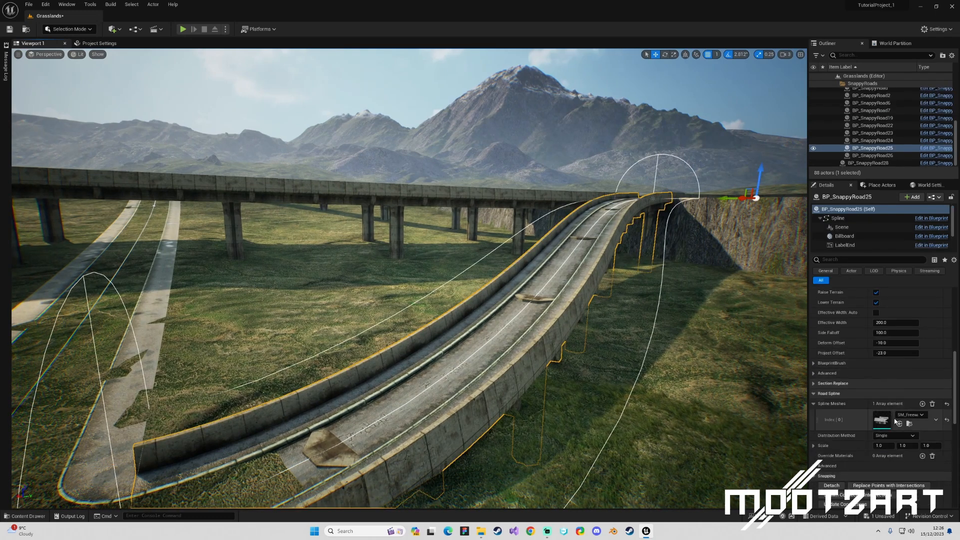
scroll(874, 423, "down", 6)
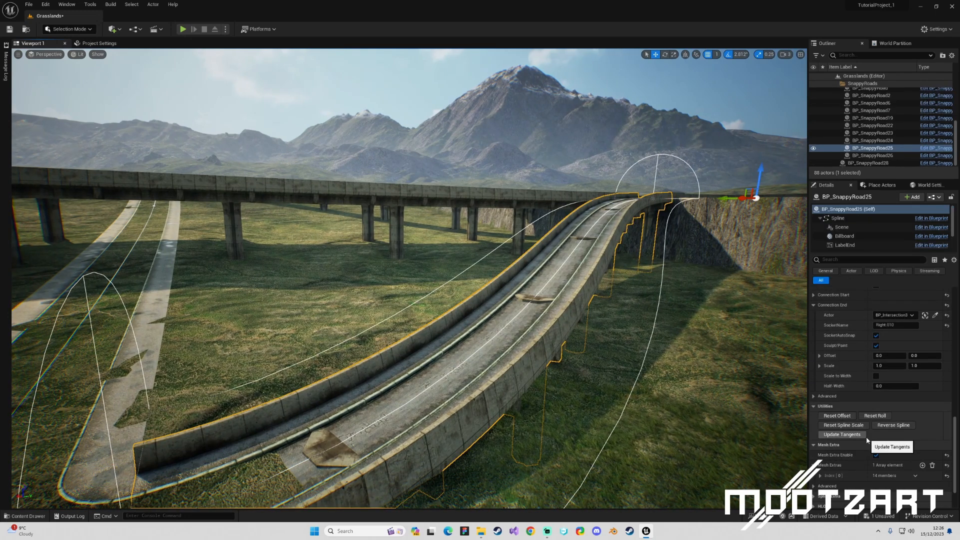
scroll(866, 436, "down", 6)
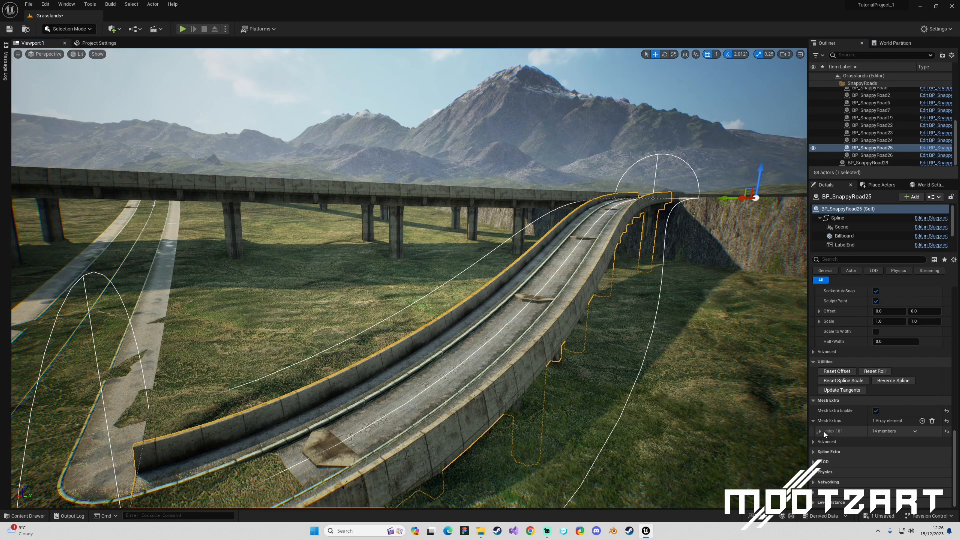
scroll(879, 444, "down", 2)
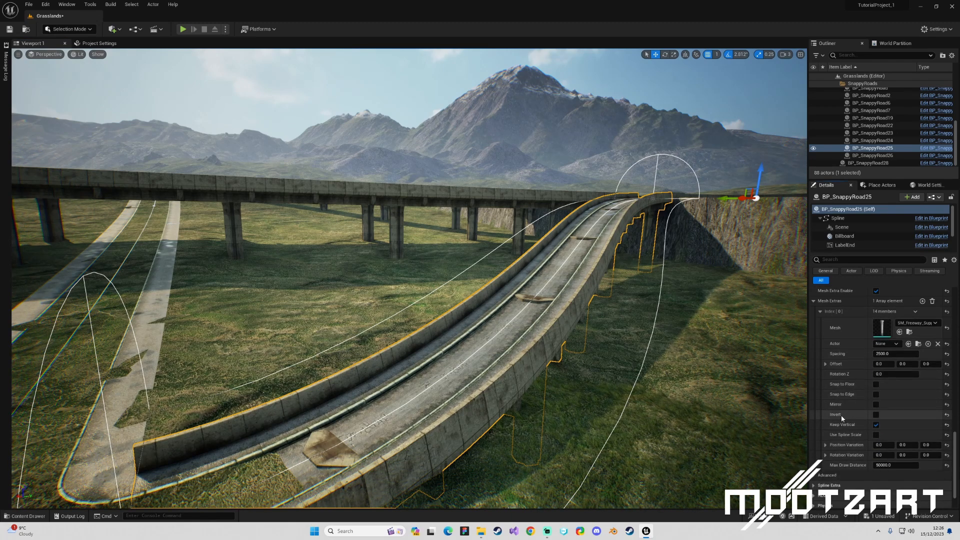
left_click(826, 364)
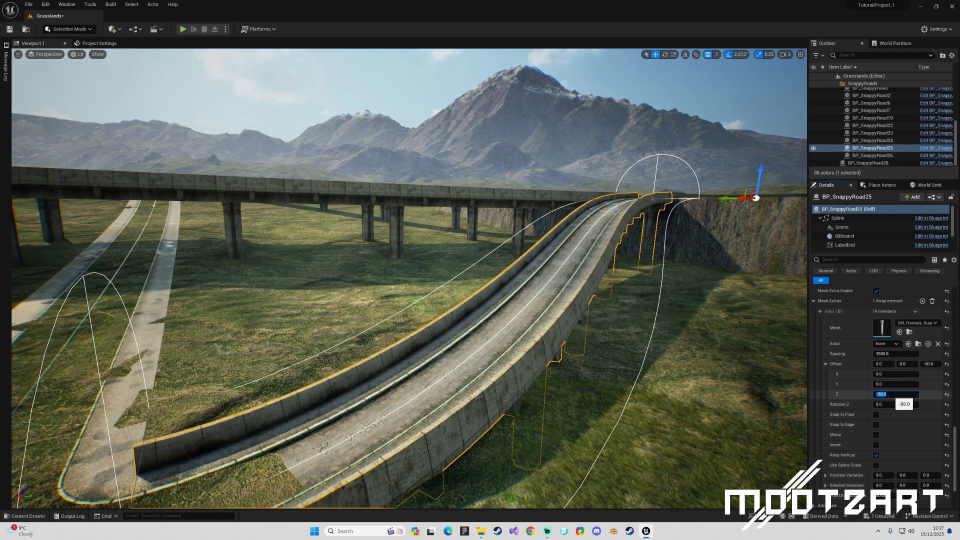
Set the support column Z offset on the ramp BP_SnappyRoad26 to -50.
key("w")
right_click_drag(676, 318, 544, 311)
key("d")
key("e")
key("w")
key("s")
left_click(574, 234)
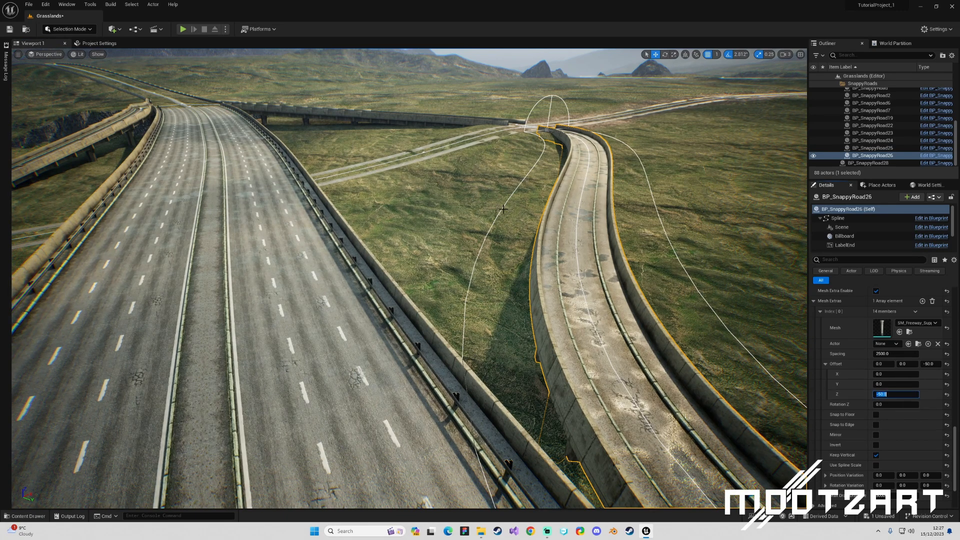
Set the support column Z offset on BP_SnappyRoad23 to -50 and give the columns of BP_SnappyRoad24 the same offset.
left_click(384, 118)
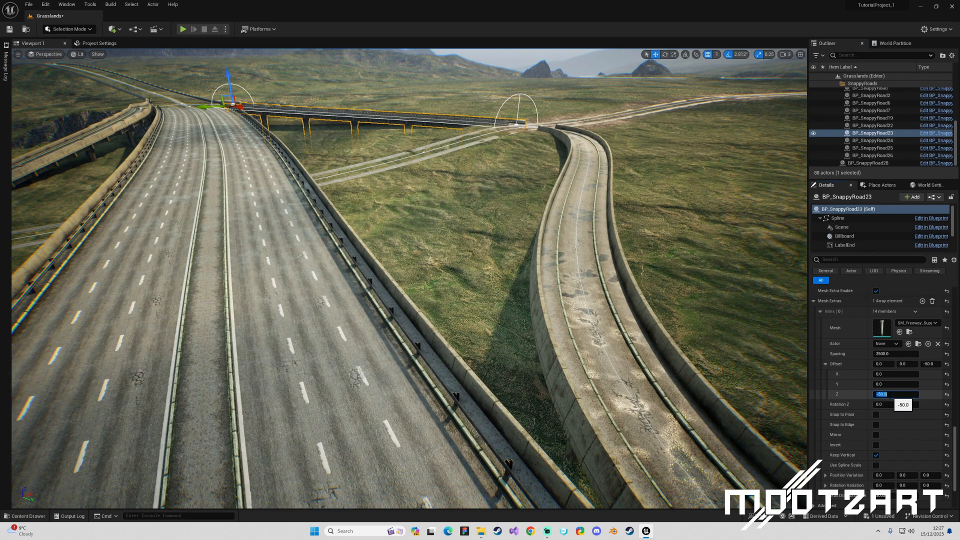
left_click(113, 130)
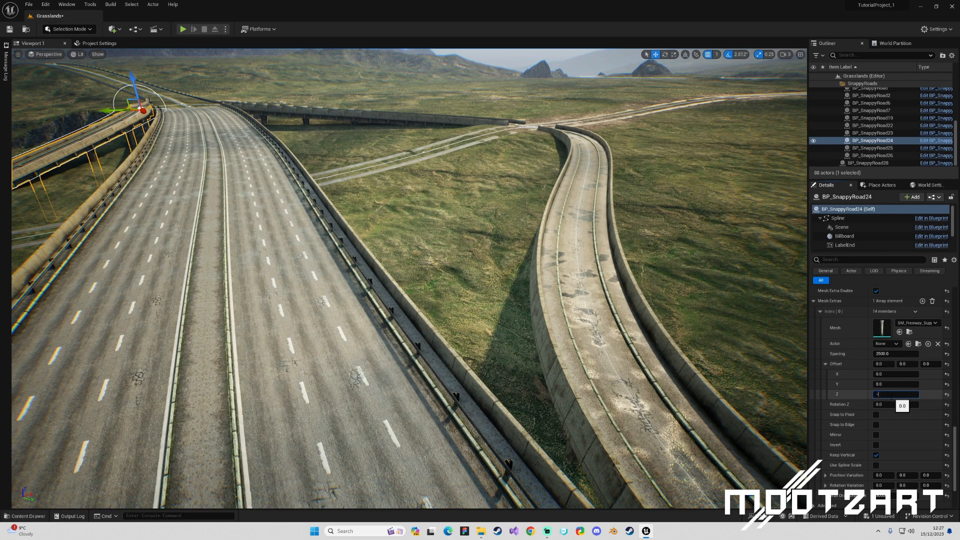
right_click_drag(442, 252, 348, 307)
key("Escape")
key("a")
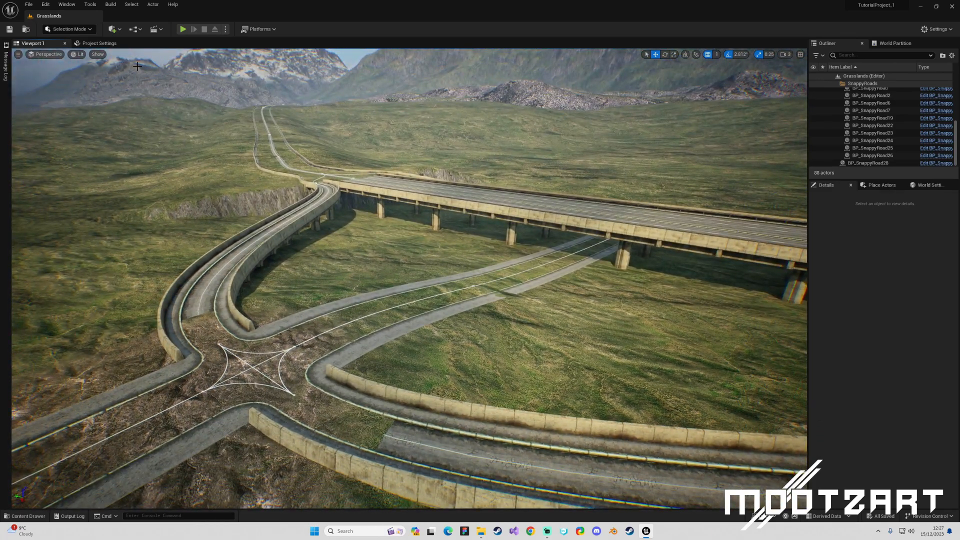
In Landscape Mode, paint the Mud layer over the ramp crossroads and along the road leading under the freeway.
left_click(87, 30)
left_click(73, 49)
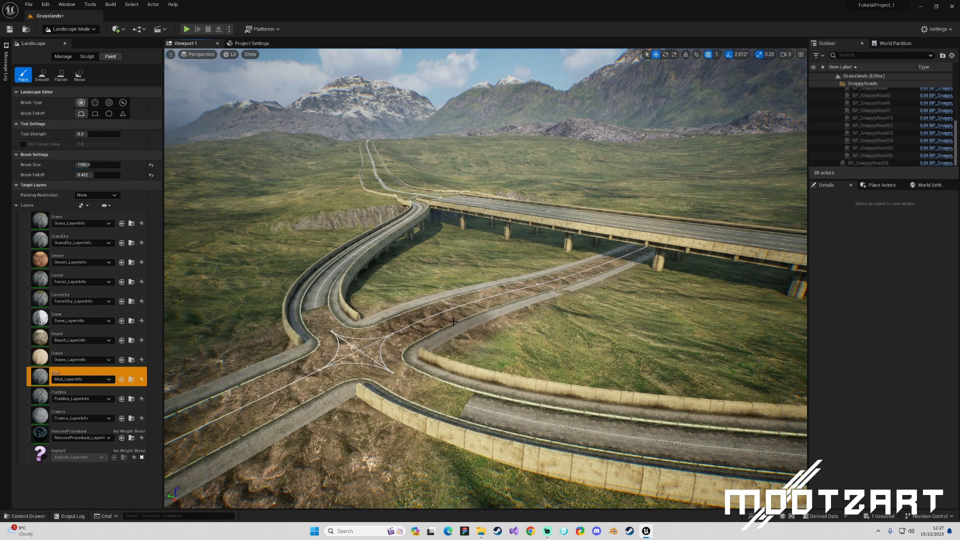
scroll(438, 326, "up", 4)
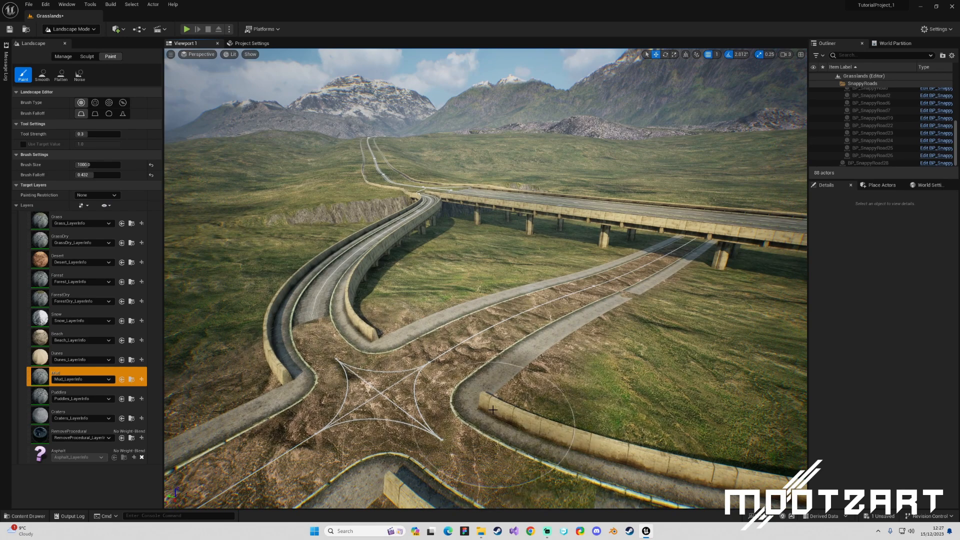
key("w")
right_click_drag(443, 327, 515, 328)
left_click_drag(443, 328, 487, 302)
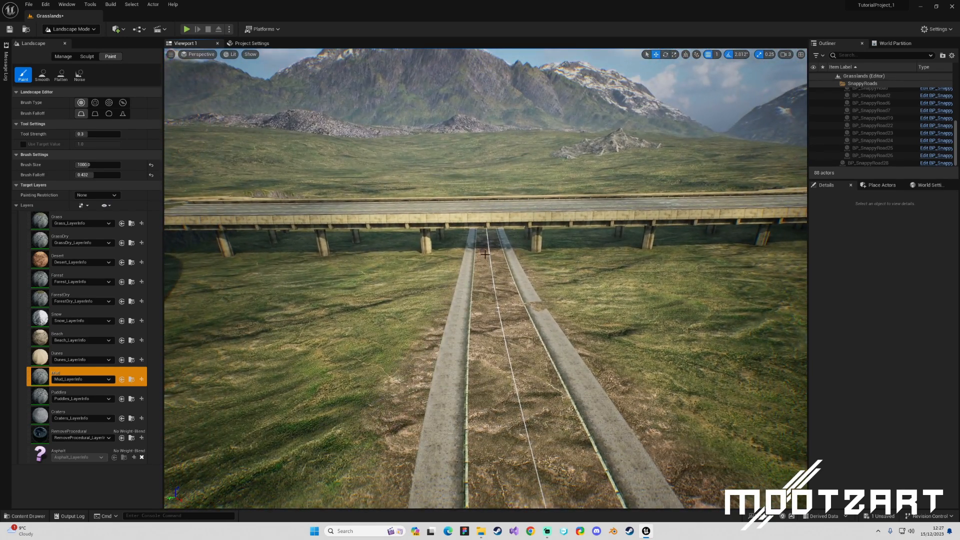
Paint the Mud layer over the crossroads and connecting road on the other side of the freeway.
mouse_move(473, 242)
right_mouse_down()
mouse_move(472, 188)
mouse_move(473, 214)
mouse_move(506, 283)
right_mouse_up()
key("w")
key("w")
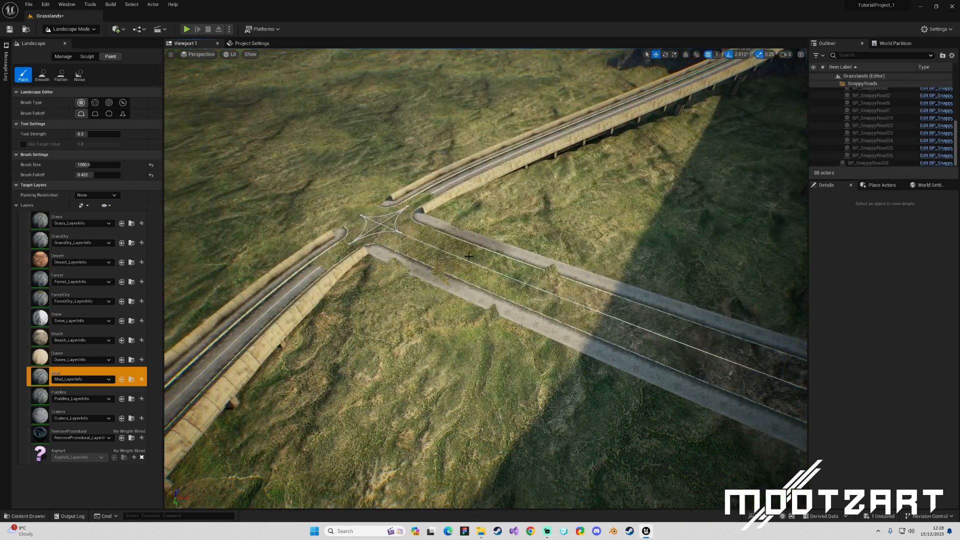
mouse_move(491, 283)
left_mouse_down()
mouse_move(682, 361)
mouse_move(380, 215)
mouse_move(376, 240)
mouse_move(349, 230)
mouse_move(421, 227)
left_mouse_up()
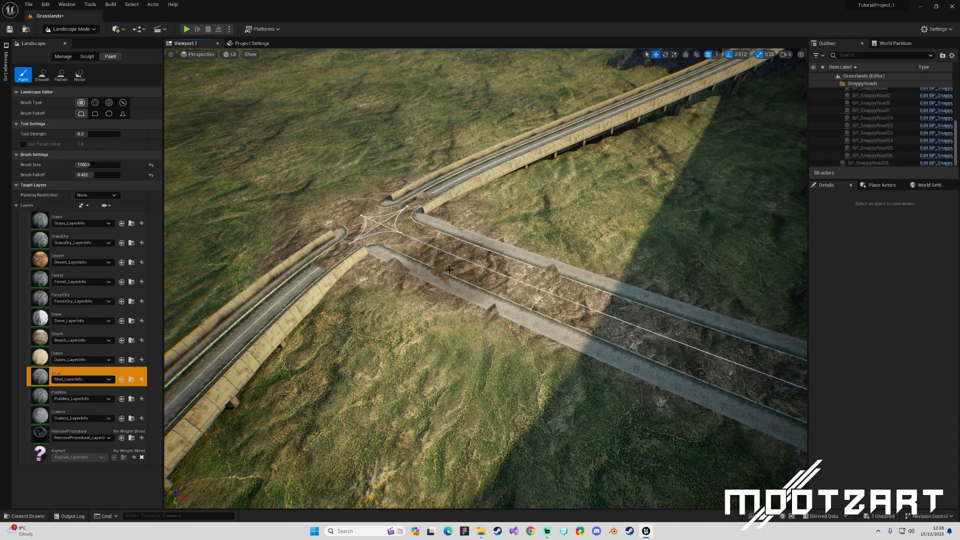
left_click_drag(471, 258, 360, 250)
Inspect the ramps, support columns and painted ground around the freeway from several angles.
key("a")
mouse_move(320, 261)
right_mouse_down()
mouse_move(405, 271)
mouse_move(385, 220)
mouse_move(392, 215)
right_mouse_up()
key("a")
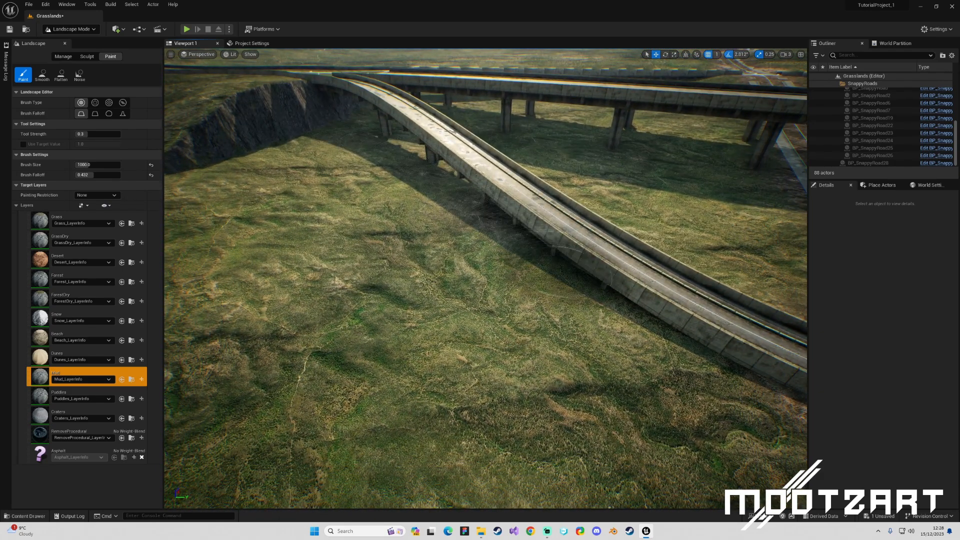
right_click_drag(520, 191, 690, 175)
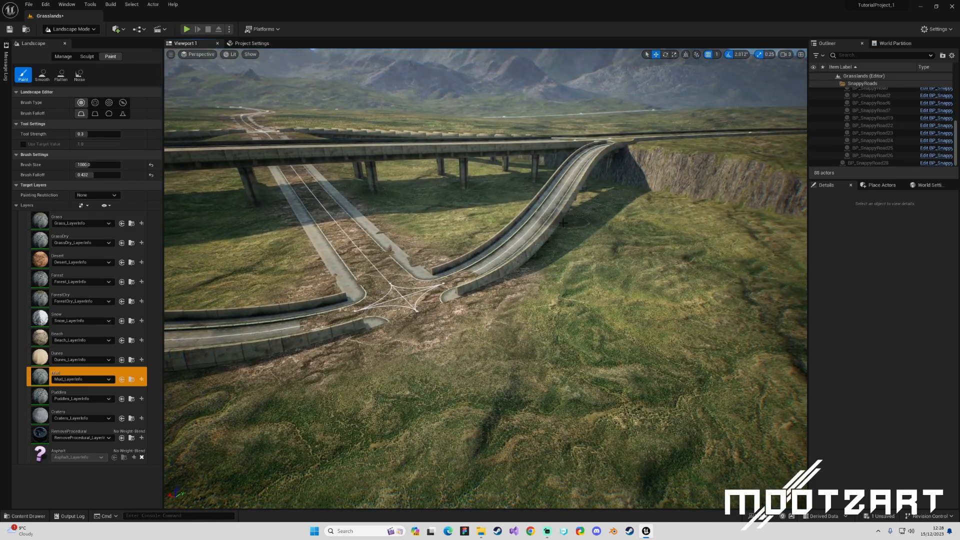
mouse_move(482, 281)
right_mouse_down()
mouse_move(417, 212)
mouse_move(410, 262)
right_mouse_up()
key("w")
key("a")
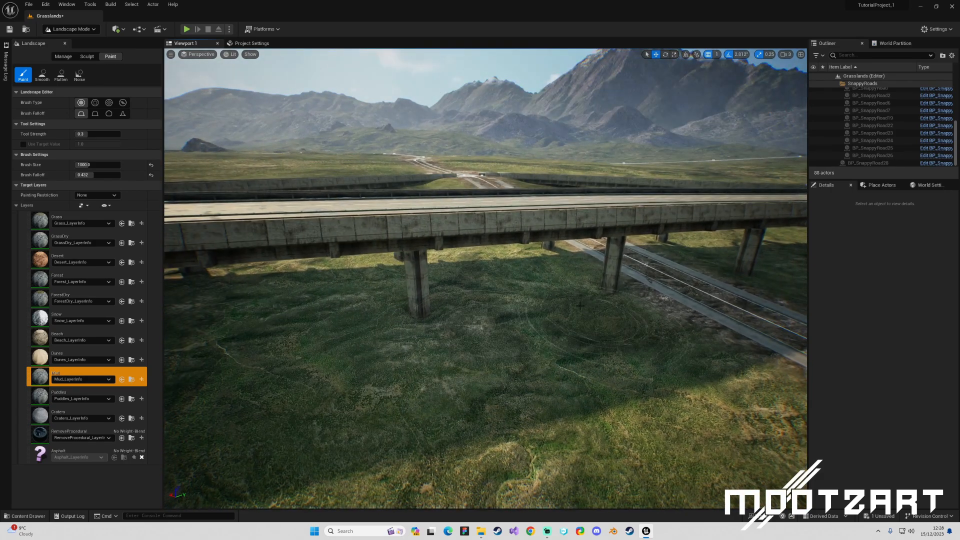
right_click_drag(497, 300, 524, 292)
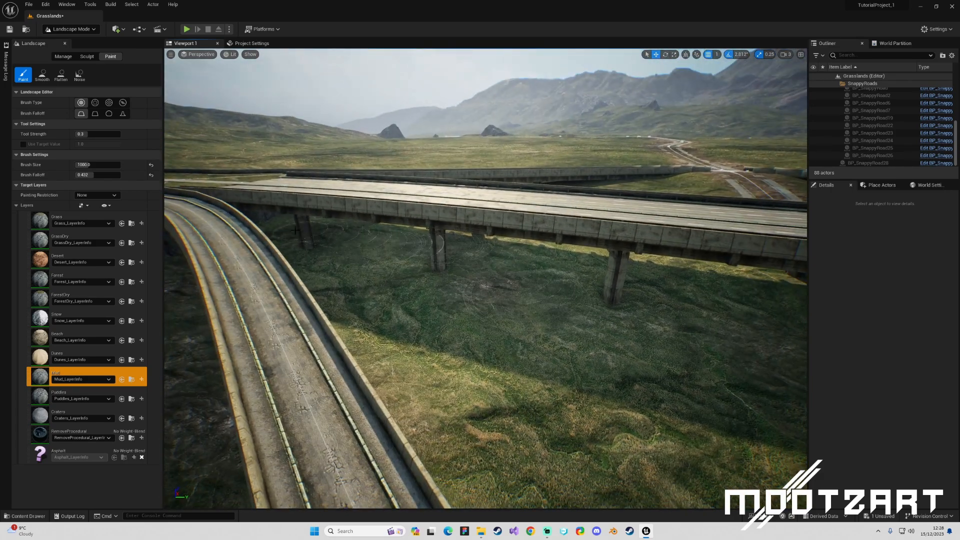
mouse_move(642, 301)
right_mouse_down()
mouse_move(702, 300)
mouse_move(656, 306)
mouse_move(695, 309)
mouse_move(687, 294)
right_mouse_up()
key("d")
key("w")
key("d")
key("d")
right_click_drag(579, 290, 562, 270)
key("a")
left_click(568, 276)
key("w")
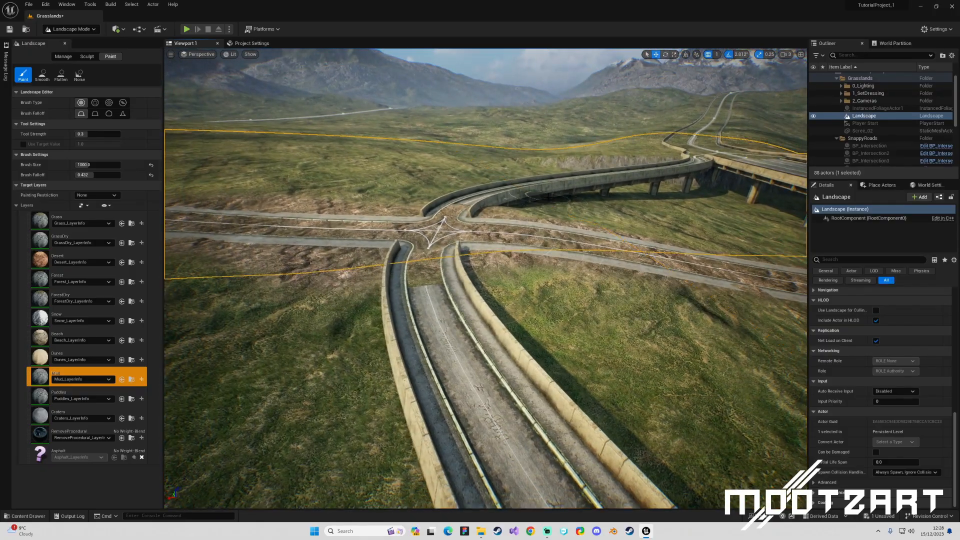
right_click_drag(626, 196, 215, 318)
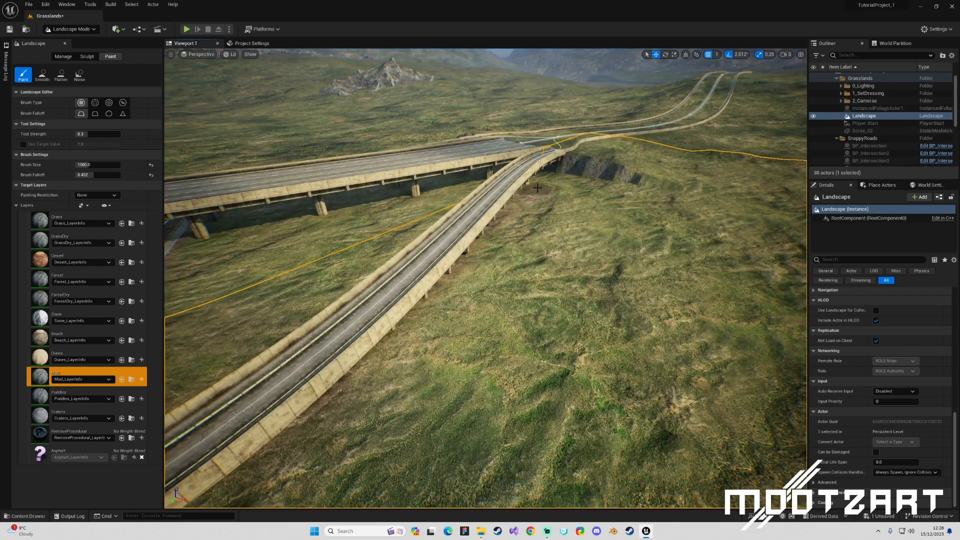
right_click_drag(471, 305, 435, 306)
right_click_drag(510, 311, 482, 267)
Lower the landscape covering the roads at both ramp crossroads using the Sculpt tool with brush size 300, and save the level.
left_click(87, 57)
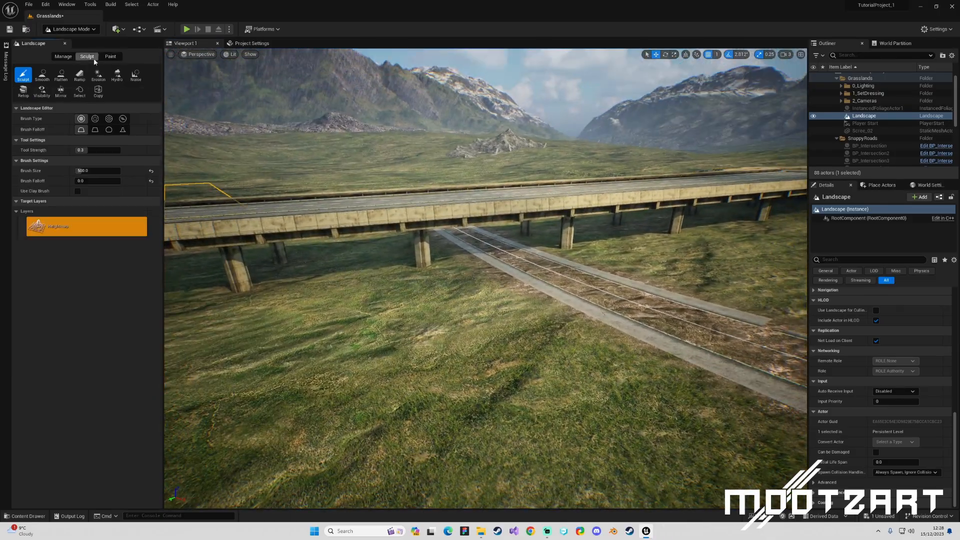
right_click_drag(409, 184, 541, 310)
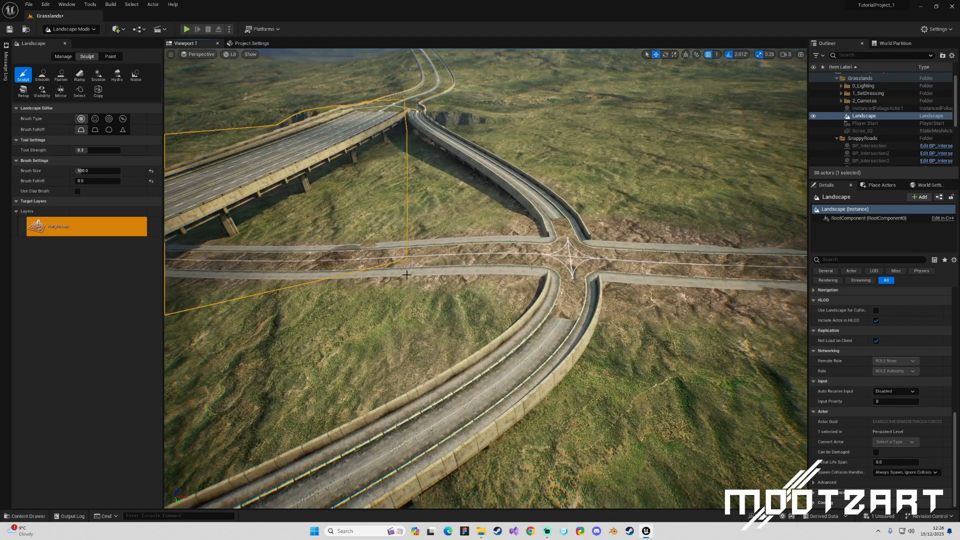
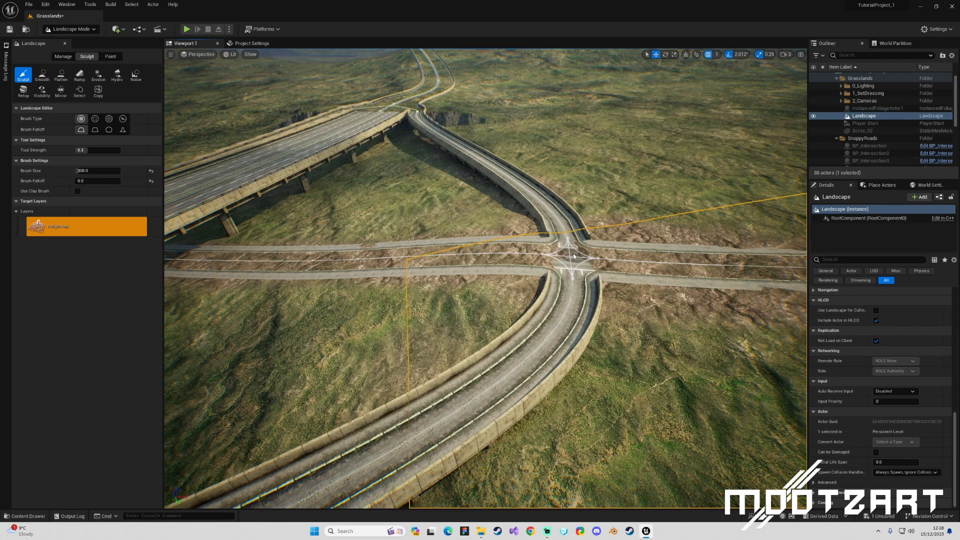
mouse_move(571, 260)
right_mouse_down()
mouse_move(425, 213)
mouse_move(390, 193)
mouse_move(373, 163)
mouse_move(395, 280)
mouse_move(485, 245)
right_mouse_up()
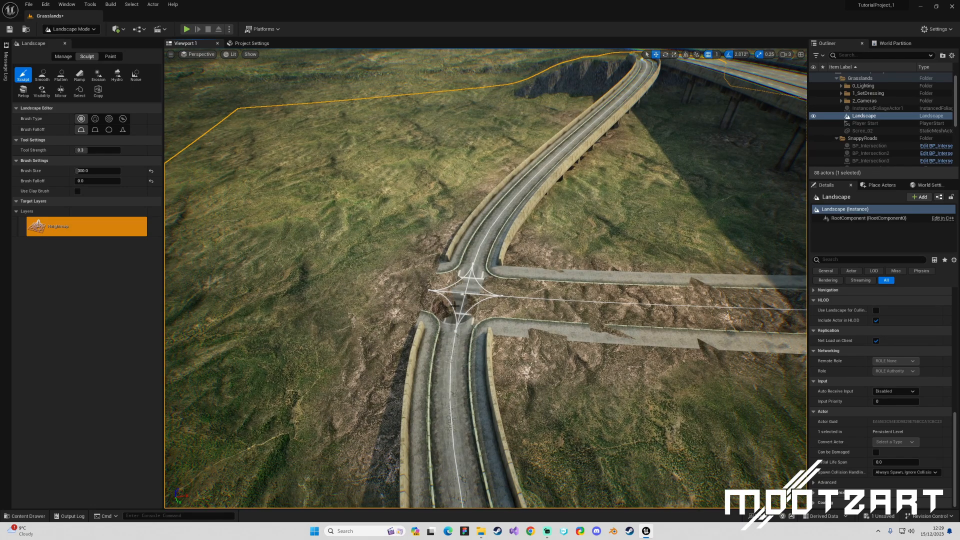
right_click_drag(483, 310, 476, 289)
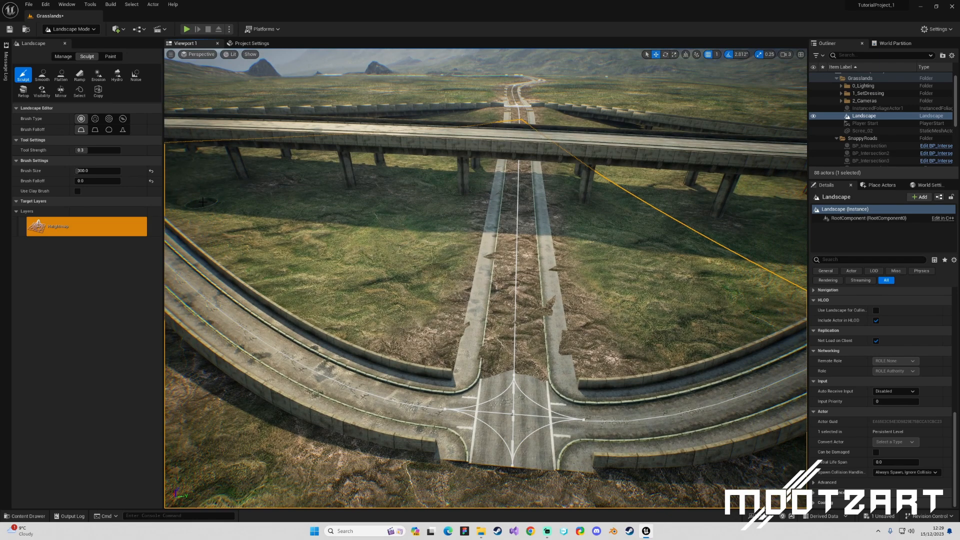
key("ctrl+s")
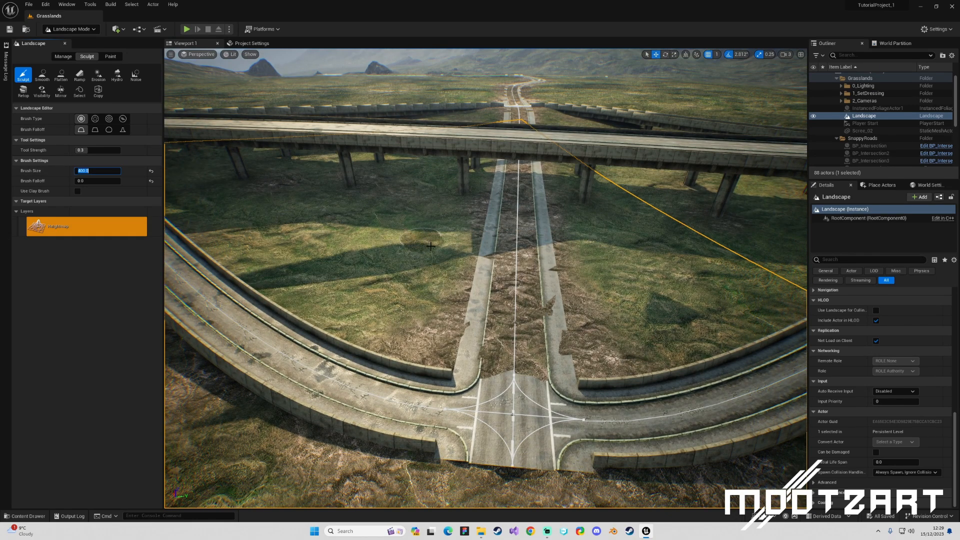
Set the Sculpt brush size to 500 and lower the landscape covering the road between the two ramp crossroads beneath the freeway.
mouse_move(517, 283)
left_mouse_down()
mouse_move(508, 293)
mouse_move(518, 377)
mouse_move(523, 230)
left_mouse_up()
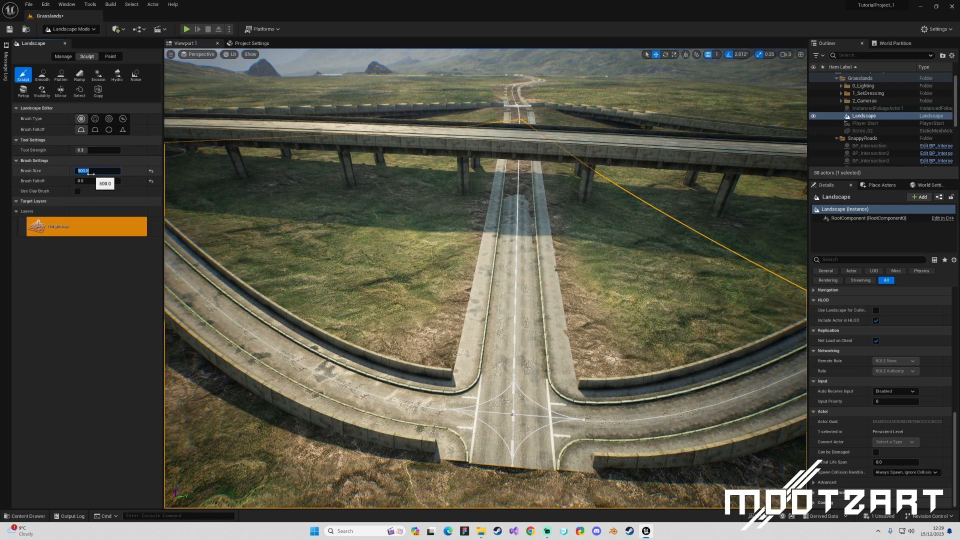
key("w")
mouse_move(480, 235)
right_mouse_down()
mouse_move(481, 180)
mouse_move(510, 175)
right_mouse_up()
left_click_drag(481, 222, 477, 199)
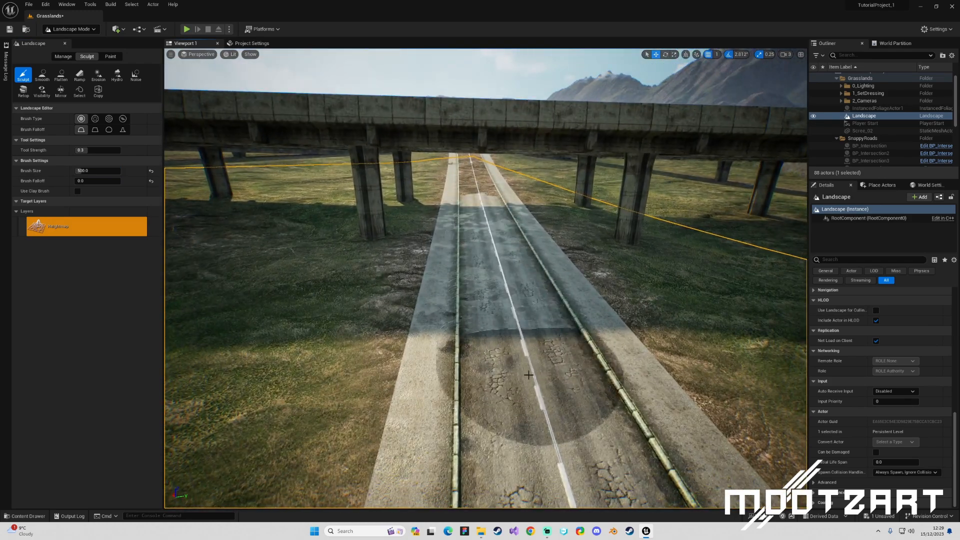
left_click_drag(469, 163, 475, 194, "shift")
mouse_move(483, 220)
right_mouse_down()
mouse_move(485, 150)
mouse_move(492, 230)
mouse_move(522, 245)
right_mouse_up()
key("w")
mouse_move(476, 299)
left_mouse_down("shift")
mouse_move(476, 319)
mouse_move(473, 201)
mouse_move(454, 134)
mouse_move(487, 259)
left_mouse_up("shift")
Lower the landscape over the first stretch of road leading away from the opposite ramp crossroads.
right_click_drag(480, 286, 495, 215)
key("w")
left_click_drag(495, 215, 499, 279, "shift")
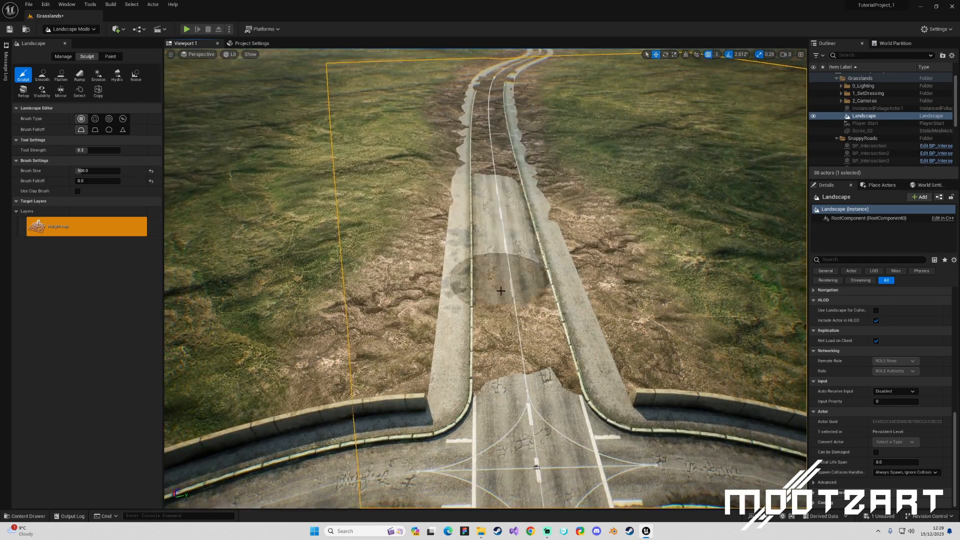
Set the Sculpt brush size to 450 and lower the landscape along the road up to the start of its bend.
right_click_drag(517, 360, 523, 304)
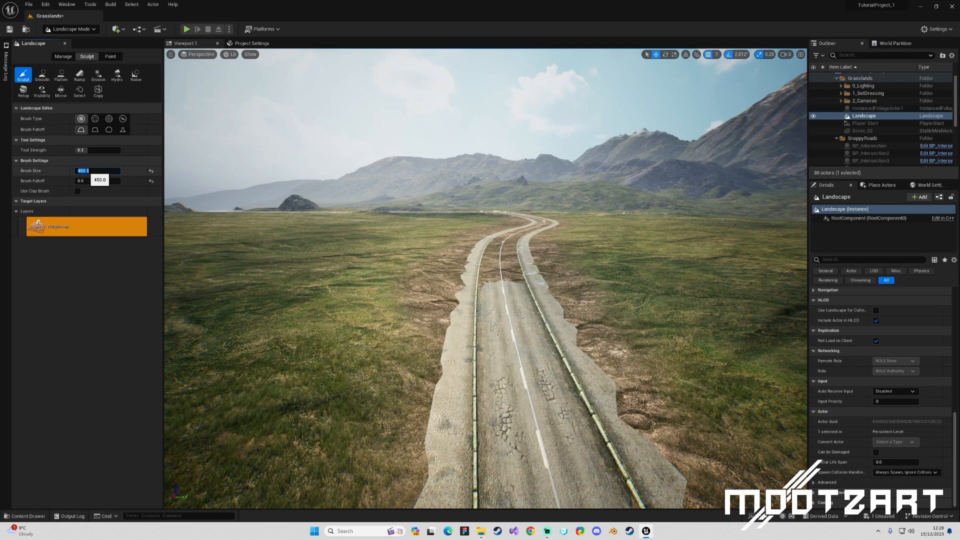
mouse_move(508, 164)
right_mouse_down()
mouse_move(508, 117)
mouse_move(508, 199)
mouse_move(508, 165)
right_mouse_up()
key("w")
key("s")
left_click_drag(508, 165, 486, 240)
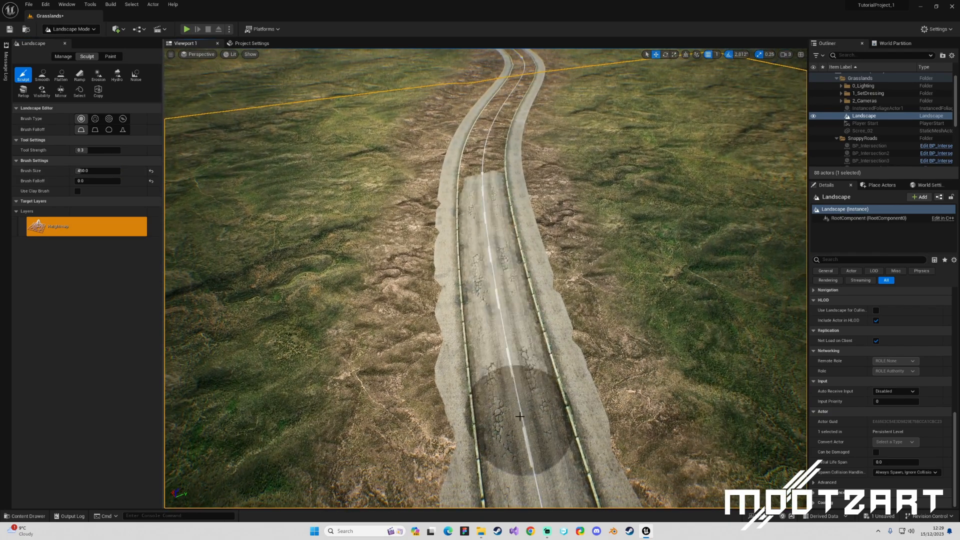
mouse_move(466, 180)
right_mouse_down()
mouse_move(466, 120)
mouse_move(466, 180)
right_mouse_up()
key("w")
key("s")
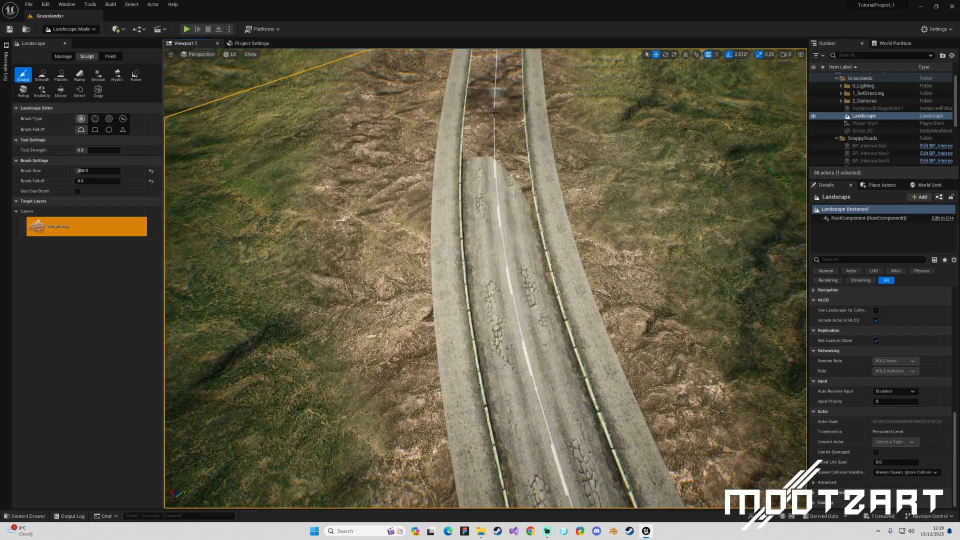
Lower the landscape covering the winding section of the road all the way through its bend.
mouse_move(528, 317)
right_mouse_down()
mouse_move(528, 235)
mouse_move(528, 310)
right_mouse_up()
key("w")
key("s")
left_click_drag(494, 136, 520, 279)
mouse_move(470, 135)
right_mouse_down()
mouse_move(448, 63)
mouse_move(451, 145)
right_mouse_up()
key("w")
key("s")
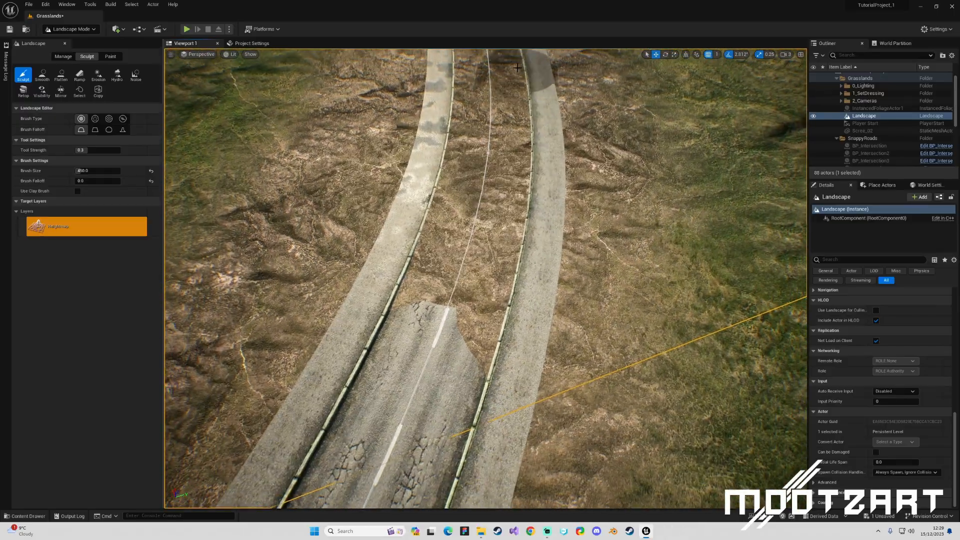
left_click_drag(491, 69, 488, 153, "shift")
mouse_move(465, 274)
right_mouse_down()
mouse_move(467, 195)
mouse_move(469, 275)
right_mouse_up()
key("w")
left_click_drag(517, 77, 524, 100, "shift")
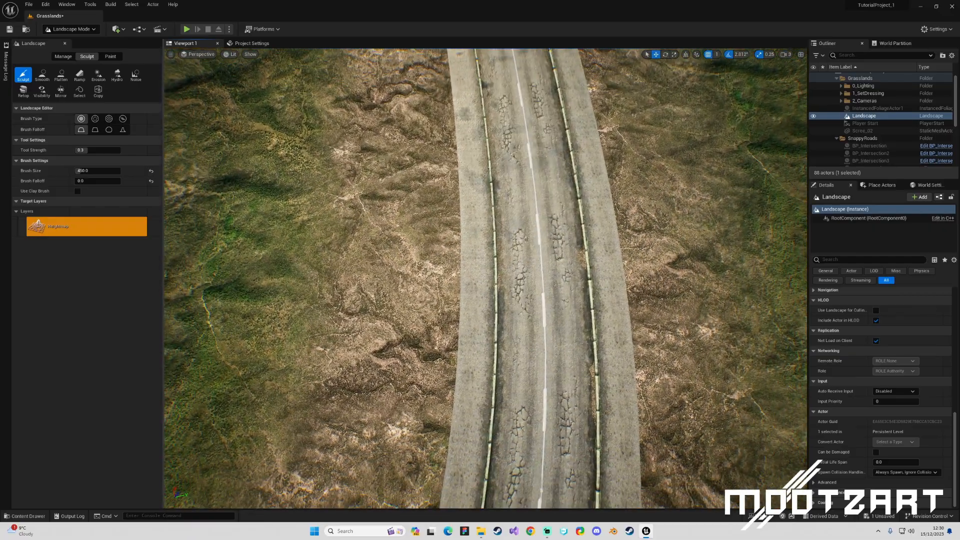
Lower the landscape over the straight stretch of road that leads up to the junction with the wider road.
right_click_drag(541, 245, 543, 165)
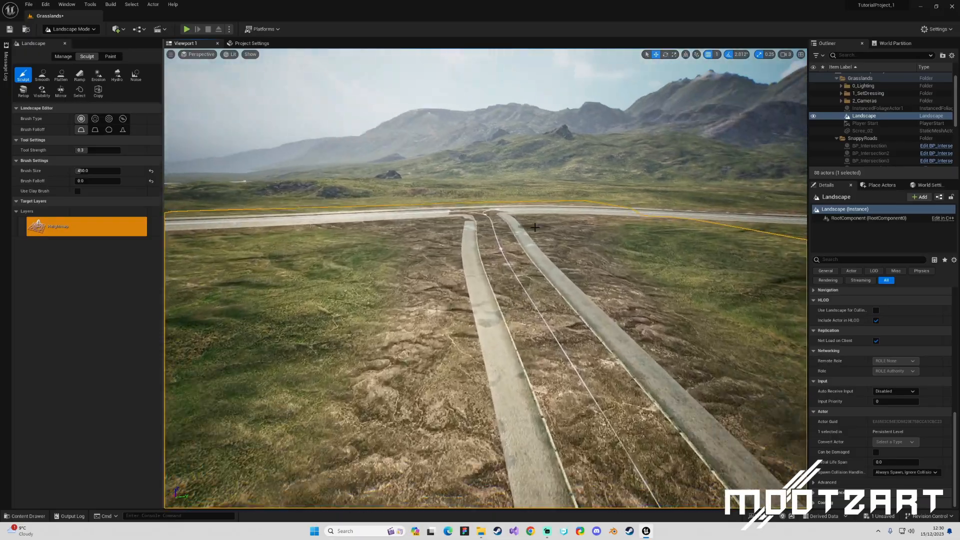
right_click_drag(554, 328, 550, 343)
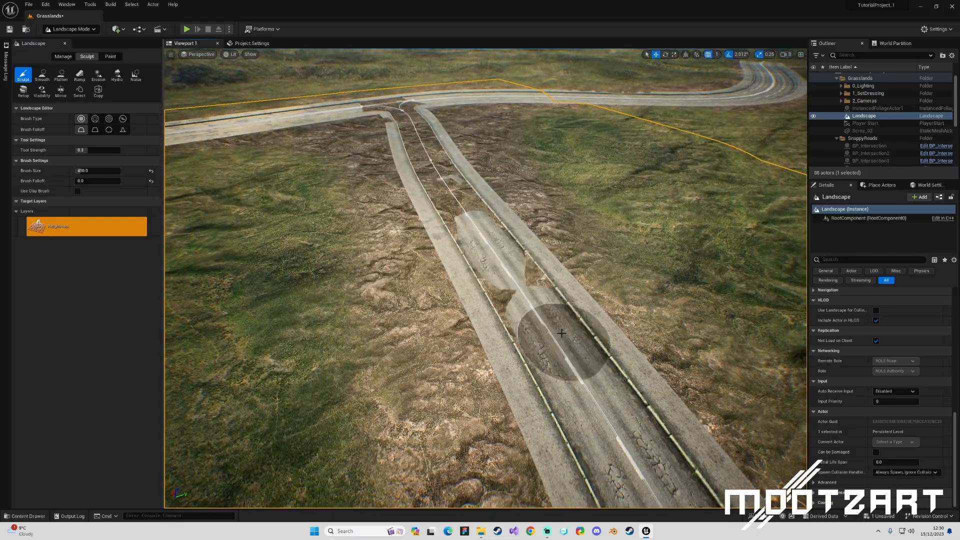
mouse_move(534, 294)
right_mouse_down()
mouse_move(535, 209)
mouse_move(531, 300)
mouse_move(529, 292)
right_mouse_up()
key("w")
mouse_move(471, 128)
left_mouse_down()
mouse_move(505, 274)
mouse_move(494, 251)
mouse_move(530, 344)
left_mouse_up()
mouse_move(541, 369)
right_mouse_down()
mouse_move(541, 285)
mouse_move(540, 345)
mouse_move(545, 335)
right_mouse_up()
key("w")
mouse_move(487, 192)
left_mouse_down("shift")
mouse_move(508, 325)
mouse_move(494, 195)
mouse_move(495, 211)
left_mouse_up("shift")
Lower the landscape at the road junction, clear the landscape selection and save the level.
key("w")
right_click_drag(495, 211, 345, 225)
key("d")
mouse_move(568, 175)
left_mouse_down("shift")
mouse_move(500, 210)
mouse_move(505, 250)
mouse_move(560, 223)
mouse_move(614, 257)
mouse_move(574, 231)
mouse_move(546, 293)
left_mouse_up("shift")
right_click_drag(629, 280, 494, 240)
key("d")
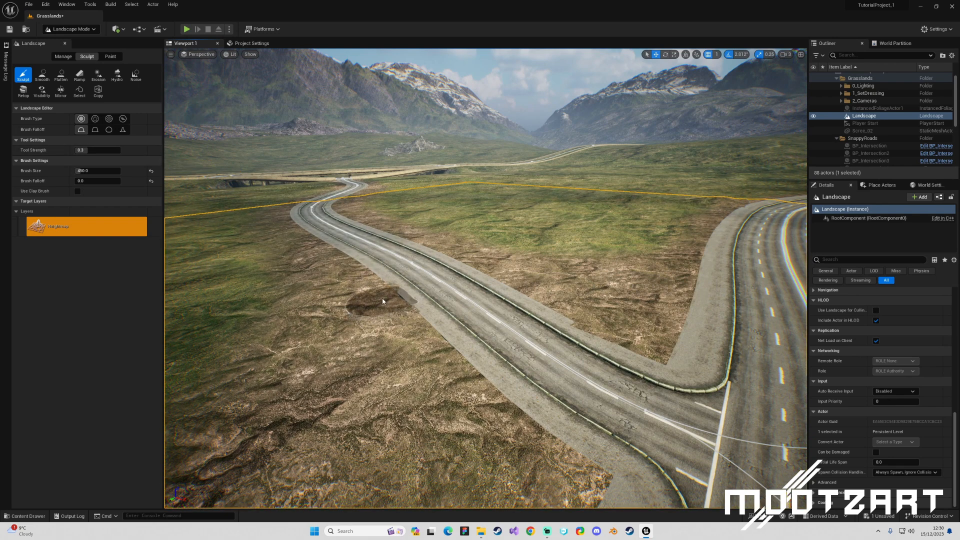
key("Escape")
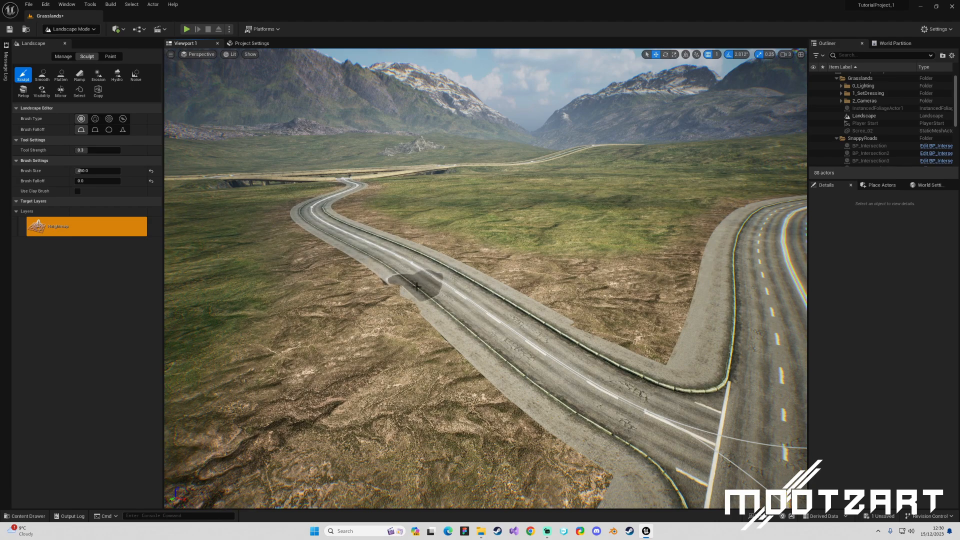
key("ctrl+z")
right_click_drag(475, 294, 360, 295)
key("d")
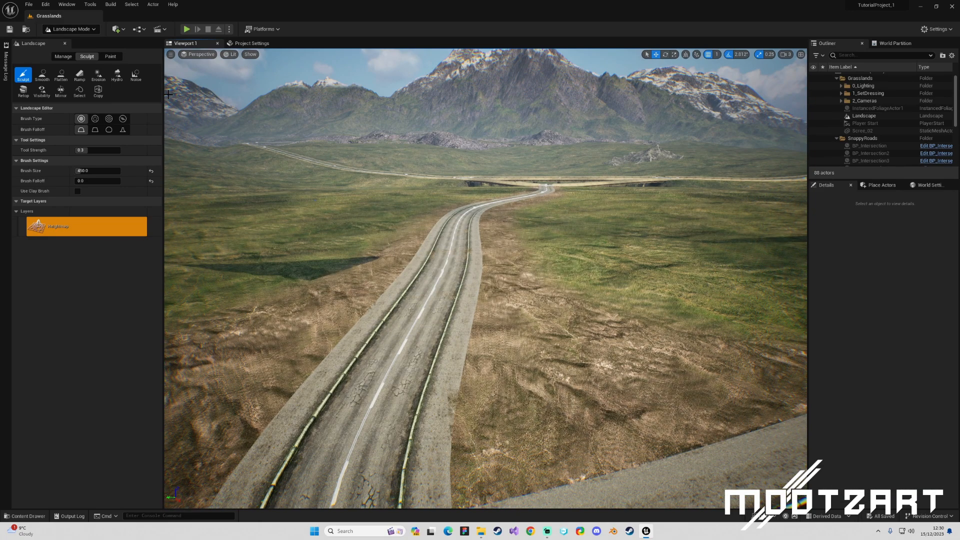
Switch to Selection Mode and examine the landscape covering the freeway where the ramps merge.
left_click(75, 29)
left_click(88, 40)
right_click_drag(454, 216, 454, 216)
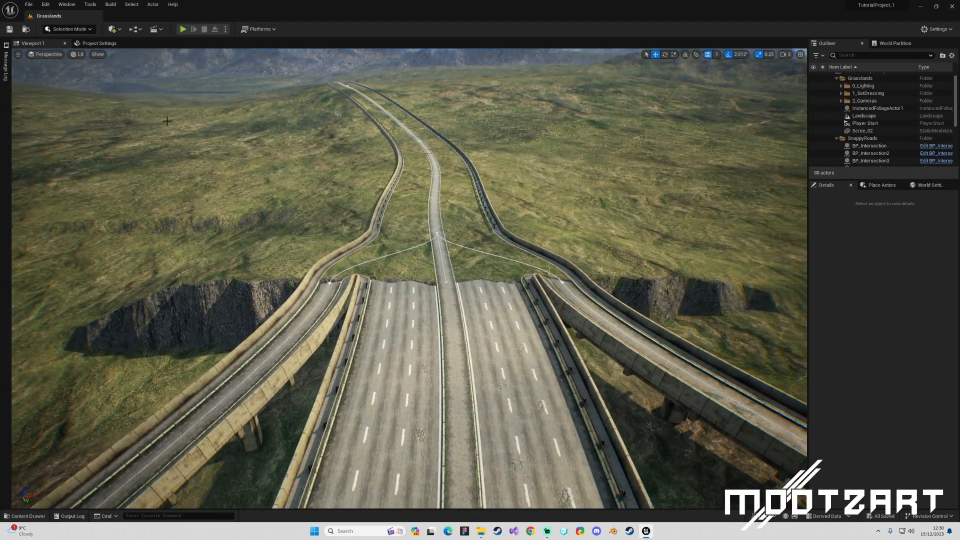
Return to Landscape Mode and lower the landscape covering the road surface where the first ramp merges with the freeway.
left_click(69, 29)
left_click(70, 57)
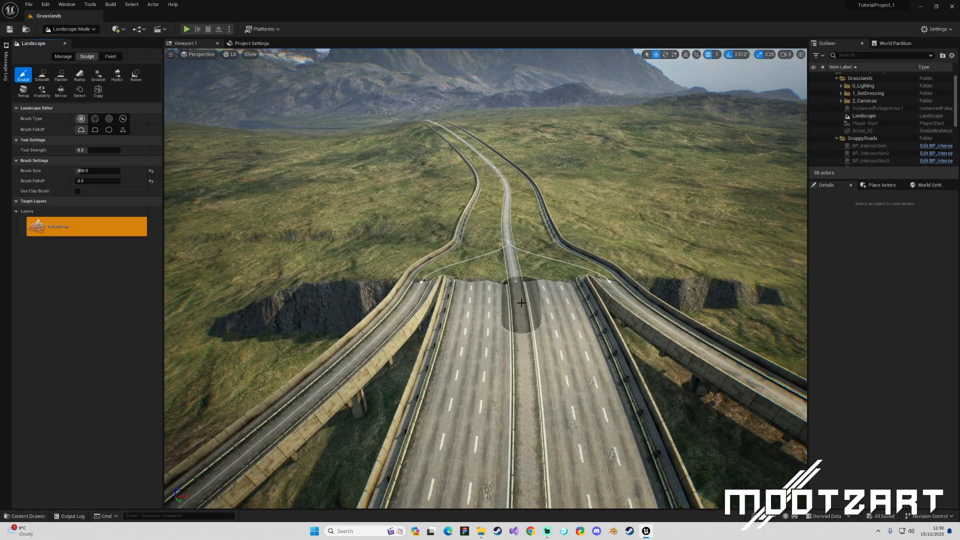
right_click_drag(502, 231, 501, 246)
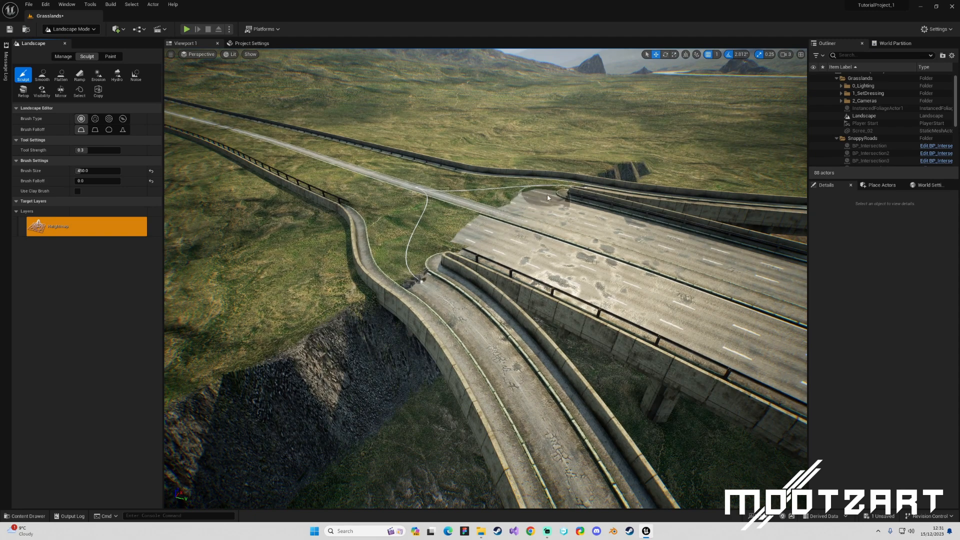
left_click_drag(417, 263, 421, 266)
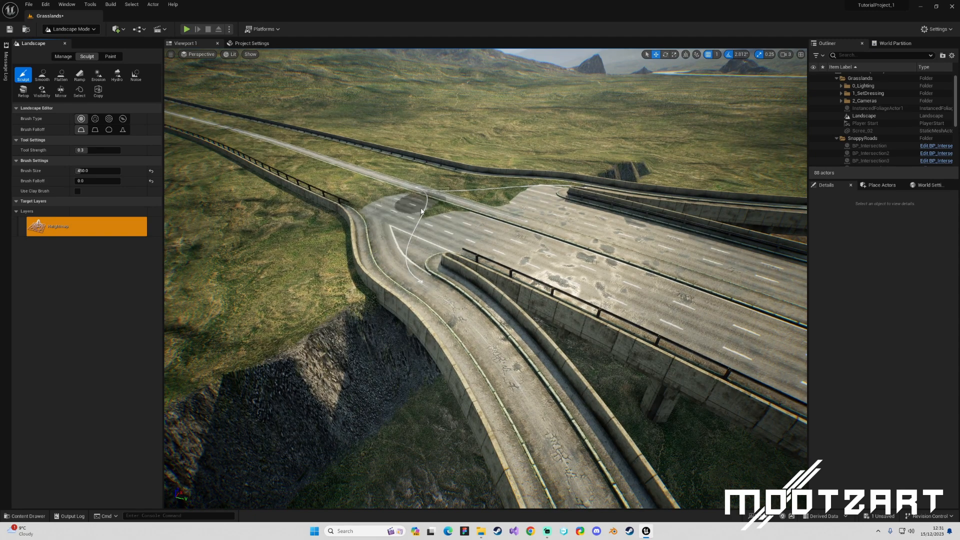
mouse_move(515, 212)
right_mouse_down()
mouse_move(507, 213)
mouse_move(515, 235)
mouse_move(513, 196)
mouse_move(485, 189)
mouse_move(520, 206)
mouse_move(516, 193)
mouse_move(513, 212)
right_mouse_up()
mouse_move(450, 246)
left_mouse_down("shift")
mouse_move(523, 322)
mouse_move(454, 229)
left_mouse_up("shift")
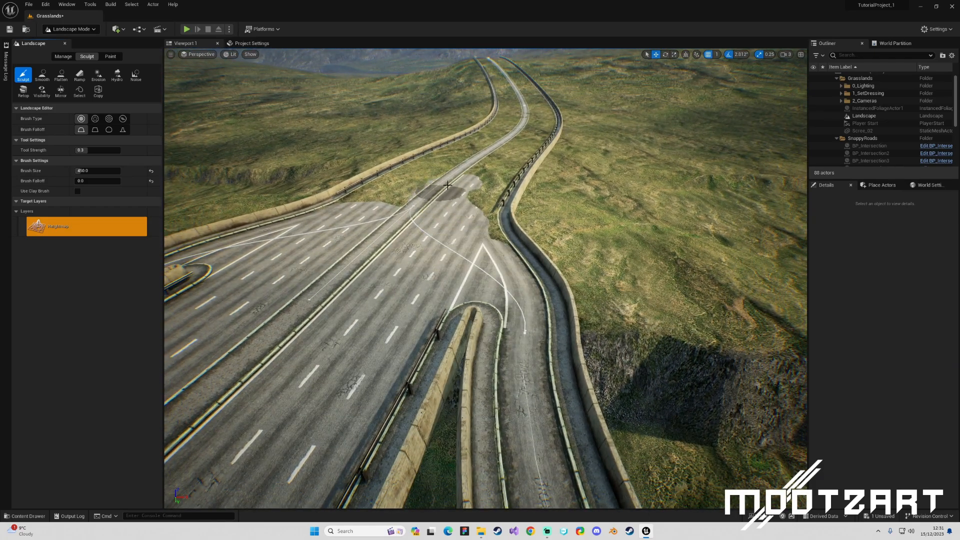
Lower the landscape over the opposite ramp merge and the freeway lanes on both sides of the median.
mouse_move(482, 244)
right_mouse_down()
mouse_move(520, 263)
mouse_move(445, 250)
mouse_move(370, 220)
mouse_move(314, 167)
mouse_move(309, 240)
right_mouse_up()
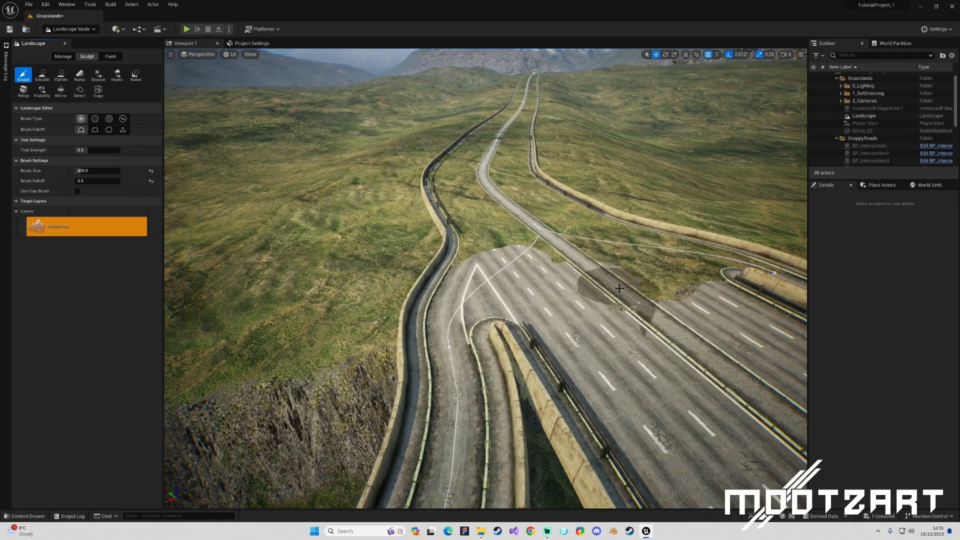
right_click_drag(691, 282, 565, 286)
left_click_drag(565, 285, 519, 233, "shift")
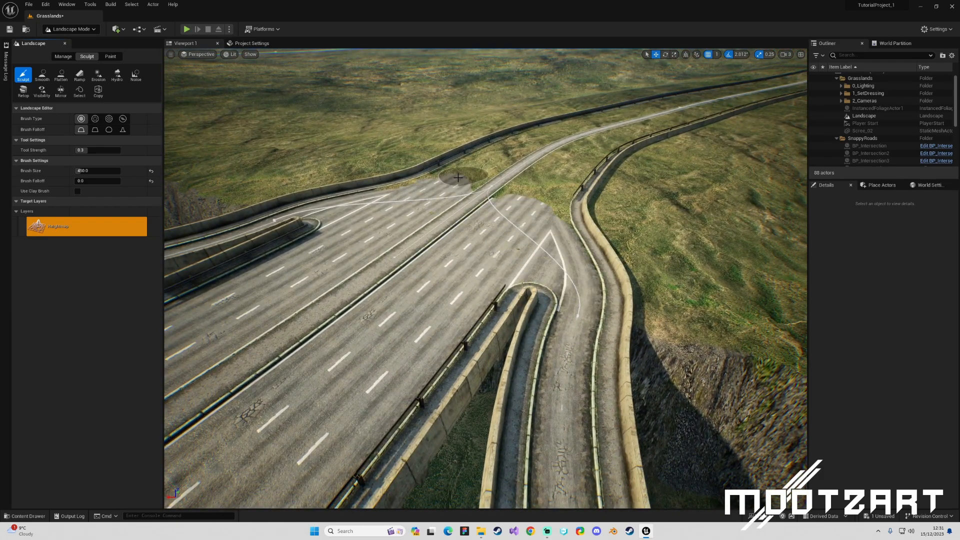
right_click_drag(388, 196, 512, 180)
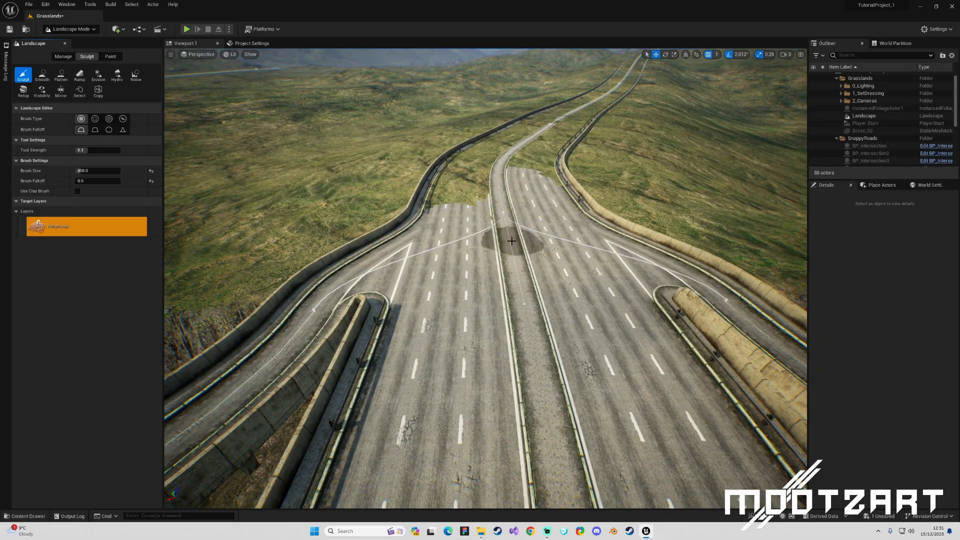
Set the Sculpt brush size to 1200 and lower the landscape across the full freeway width beyond the ramp merge.
right_click_drag(485, 270, 615, 260)
right_click_drag(379, 283, 550, 287)
right_click_drag(485, 278, 495, 330)
right_click_drag(541, 300, 530, 290)
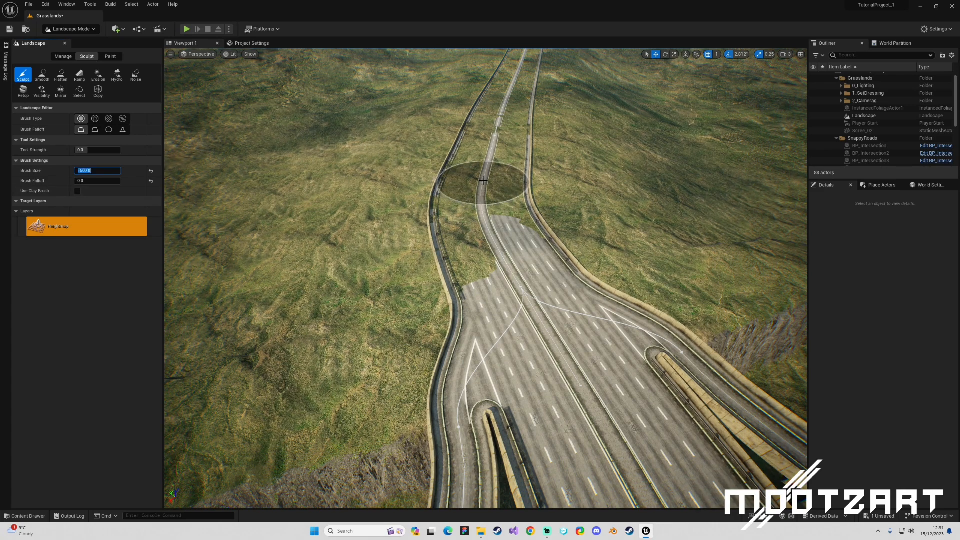
type("0")
key("Return")
right_click_drag(395, 209, 473, 240)
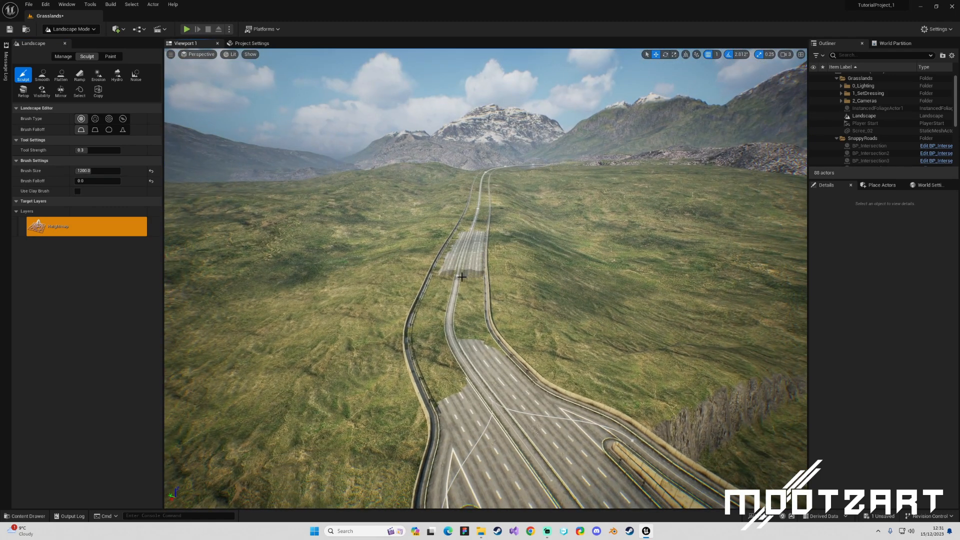
mouse_move(453, 335)
left_mouse_down("shift")
mouse_move(465, 371)
mouse_move(462, 277)
left_mouse_up("shift")
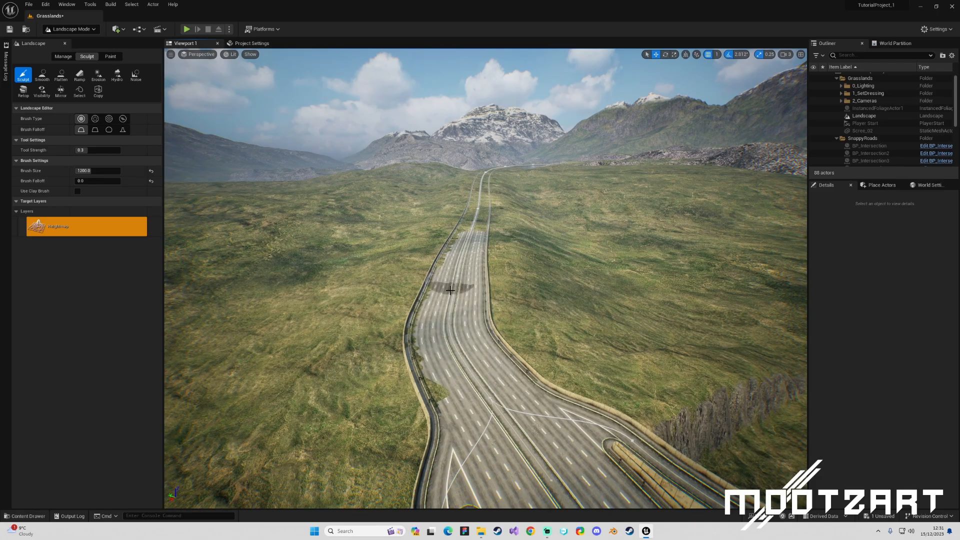
mouse_move(493, 396)
right_mouse_down()
mouse_move(496, 422)
mouse_move(494, 395)
right_mouse_up()
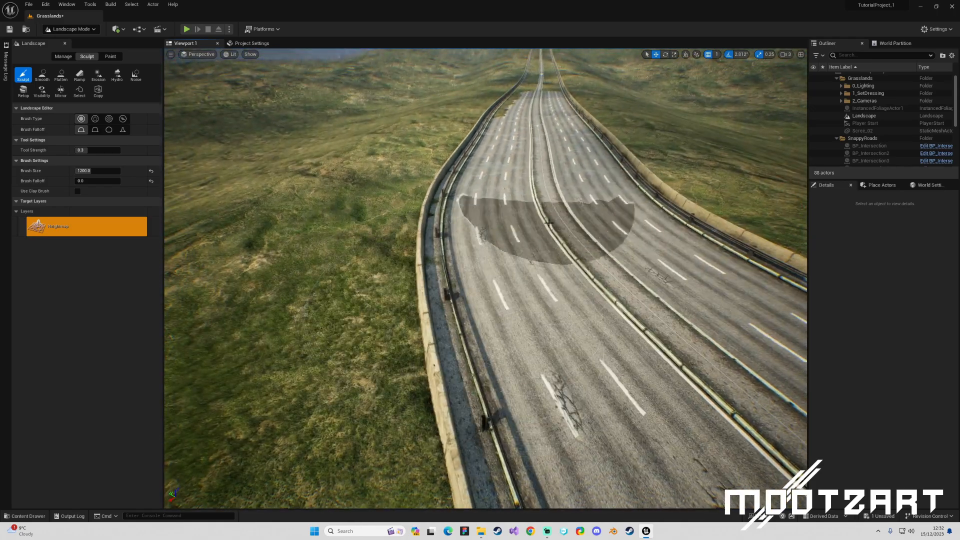
Set the tool strength to 0.1 and lower the landscape over the next straight stretch of the freeway.
right_click_drag(574, 236, 573, 250)
left_click(97, 150)
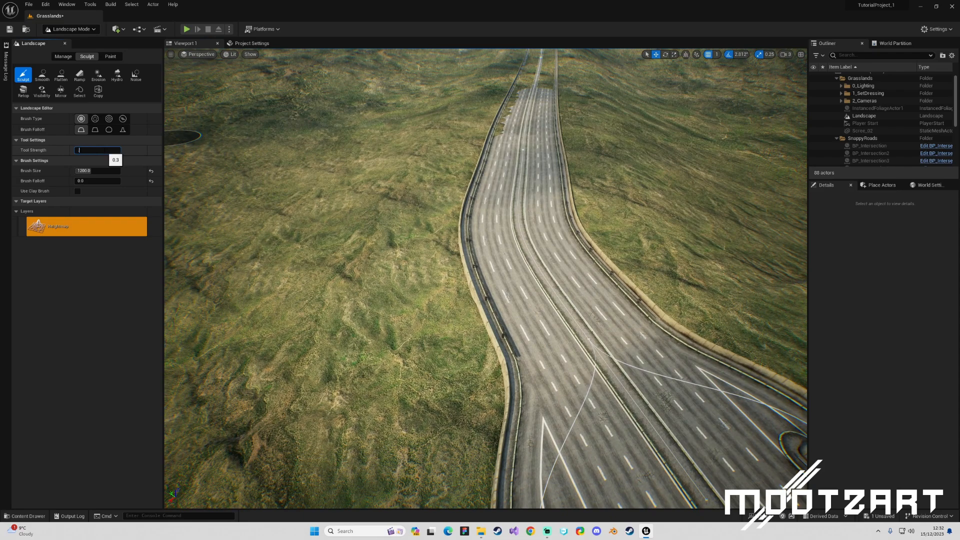
right_click_drag(488, 300, 495, 220)
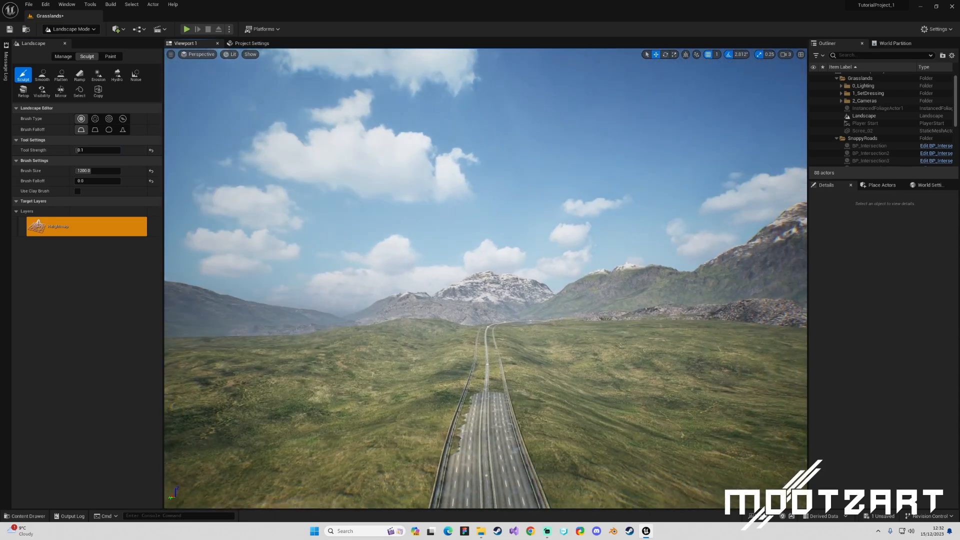
left_click(839, 72)
right_click_drag(650, 210, 642, 312)
right_click_drag(517, 236, 516, 236)
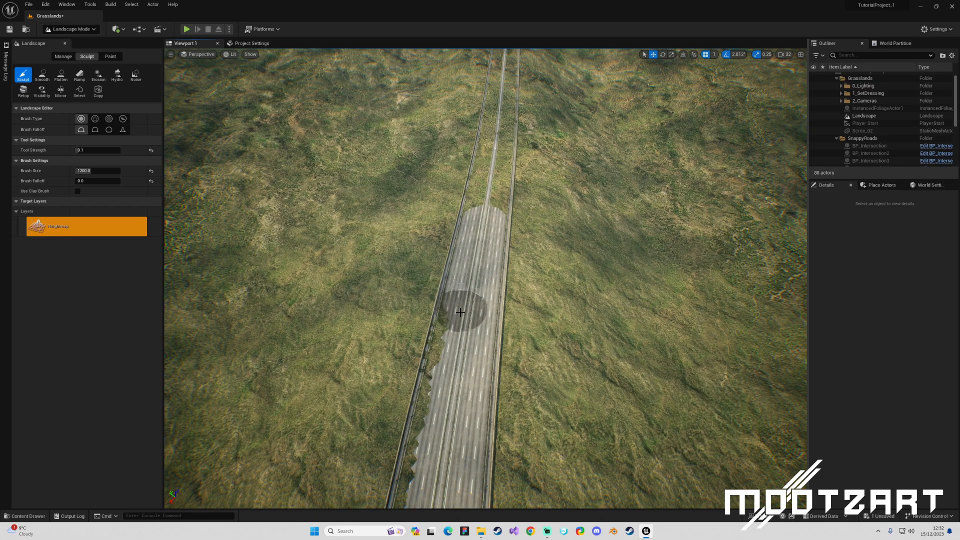
mouse_move(535, 345)
right_mouse_down()
mouse_move(539, 335)
mouse_move(535, 345)
right_mouse_up()
right_click_drag(481, 327, 485, 328)
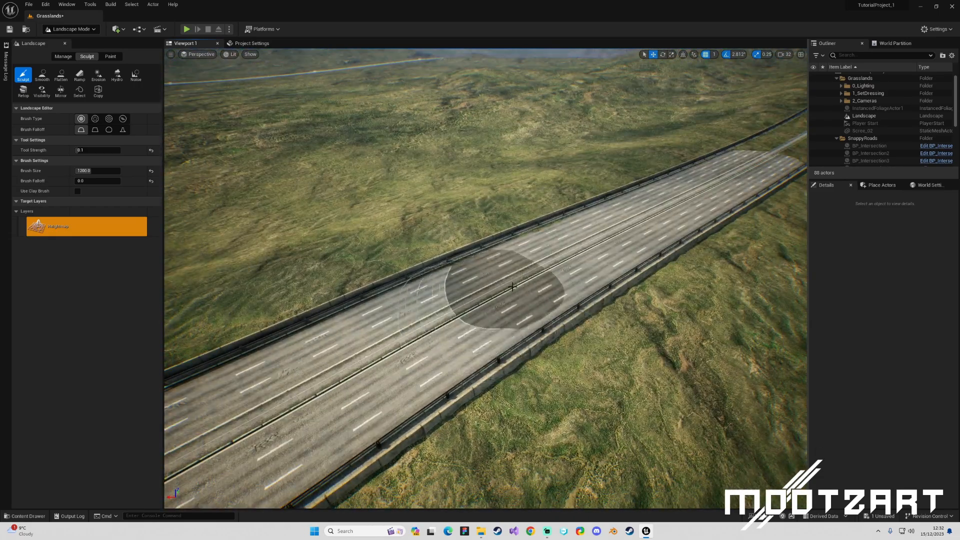
Lower the remaining landscape along the freeway edges and extend the cleared lanes farther up the hill.
mouse_move(625, 220)
right_mouse_down()
mouse_move(597, 223)
mouse_move(597, 240)
right_mouse_up()
right_click_drag(444, 165, 455, 166)
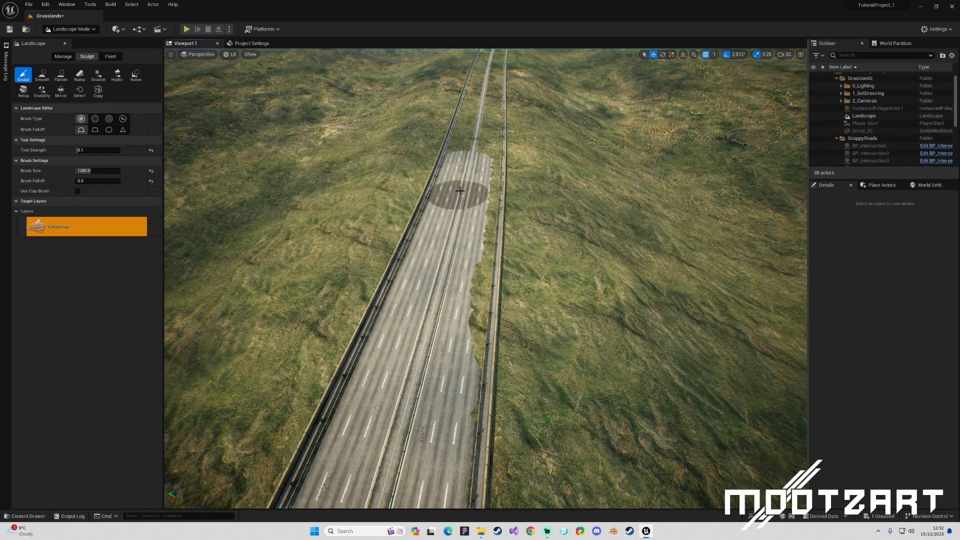
mouse_move(428, 385)
right_mouse_down()
mouse_move(480, 385)
mouse_move(525, 335)
mouse_move(528, 305)
mouse_move(492, 325)
mouse_move(433, 327)
mouse_move(434, 338)
mouse_move(530, 315)
mouse_move(525, 350)
mouse_move(447, 270)
right_mouse_up()
left_click_drag(448, 270, 493, 179)
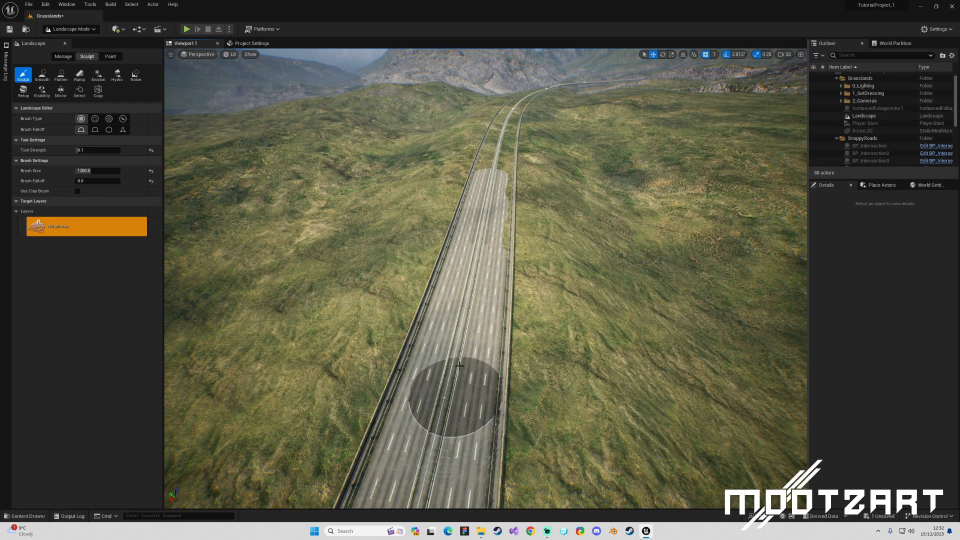
Undo the last sculpt stroke and lower the landscape over both carriageways higher up the hill.
right_click_drag(491, 253, 456, 306)
key("ctrl+z")
left_click_drag(507, 281, 505, 306, "shift")
right_click_drag(505, 295, 503, 273)
scroll(502, 170, "down", 2)
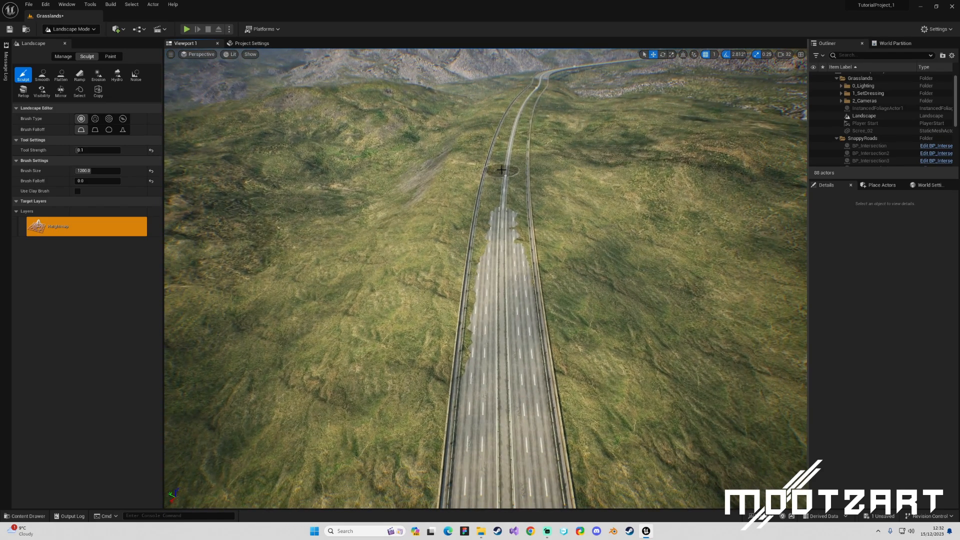
left_click_drag(491, 259, 488, 362, "shift")
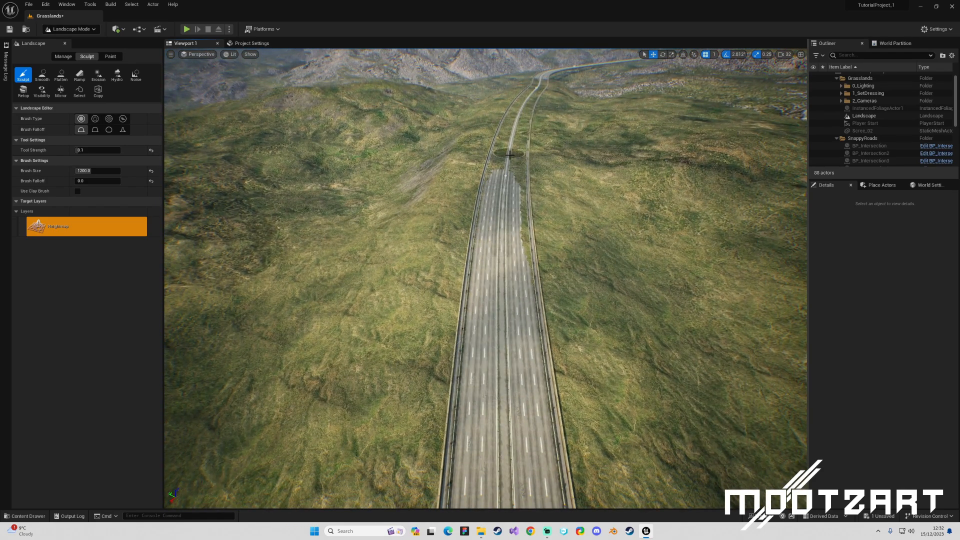
left_click_drag(512, 212, 517, 296, "shift")
Lower the landscape over the next uphill stretch of the freeway toward the distant bend.
mouse_move(512, 280)
right_mouse_down()
mouse_move(512, 225)
mouse_move(511, 270)
right_mouse_up()
key("w")
scroll(511, 268, "down", 2)
scroll(510, 268, "down", 1)
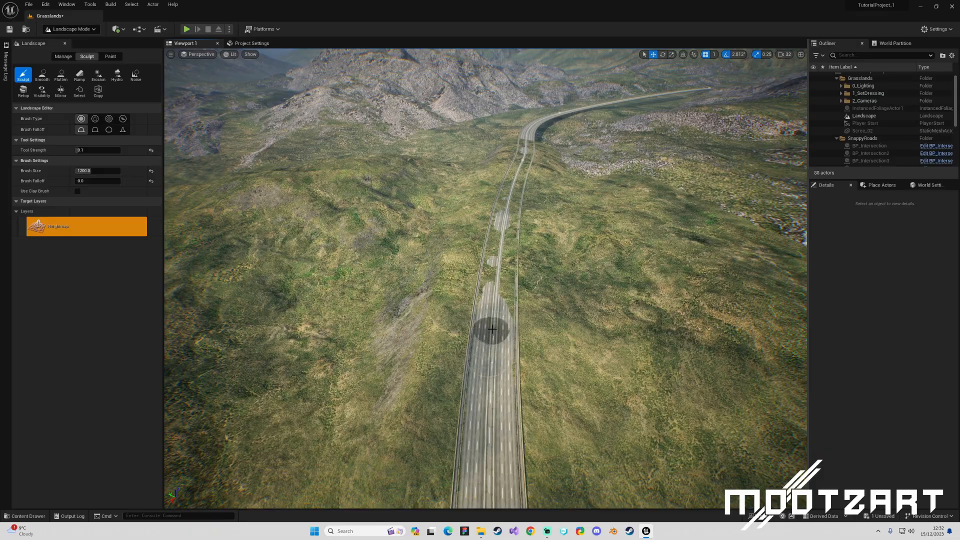
key("w")
mouse_move(502, 245)
right_mouse_down()
mouse_move(499, 280)
mouse_move(520, 220)
mouse_move(463, 212)
mouse_move(452, 180)
mouse_move(505, 215)
mouse_move(502, 244)
right_mouse_up()
key("d")
key("a")
key("s")
left_click_drag(502, 262, 461, 392, "shift")
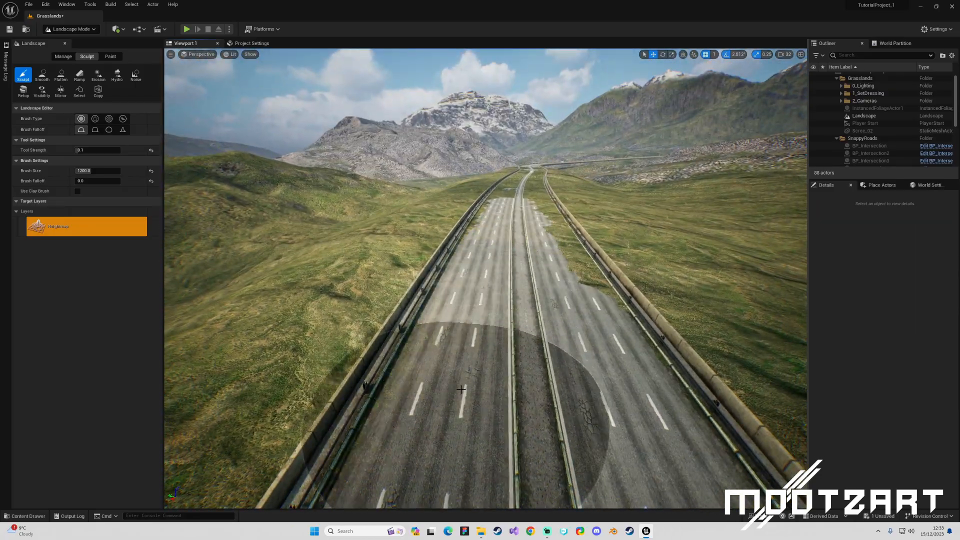
Lower the terrain over both carriageways across the hilltop, extending the cleared lanes toward the bend.
key("a")
mouse_move(537, 267)
right_mouse_down()
mouse_move(537, 290)
mouse_move(579, 245)
mouse_move(578, 291)
right_mouse_up()
key("d")
key("w")
key("s")
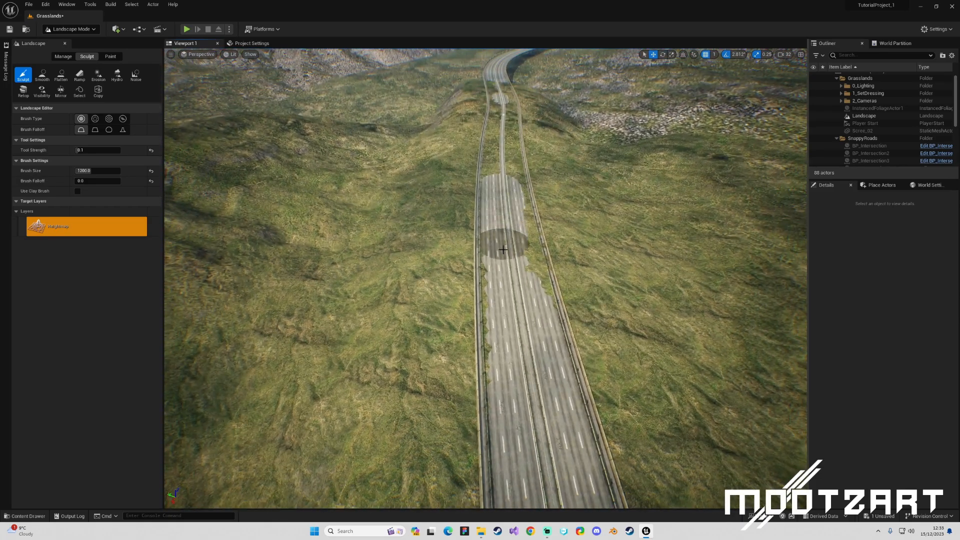
left_click_drag(501, 243, 520, 382)
left_click_drag(510, 215, 527, 304, "shift")
Clear the remaining terrain from the freeway's outer lanes up to where the road leaves the hillside.
mouse_move(518, 187)
right_mouse_down()
mouse_move(518, 137)
mouse_move(518, 167)
right_mouse_up()
key("w")
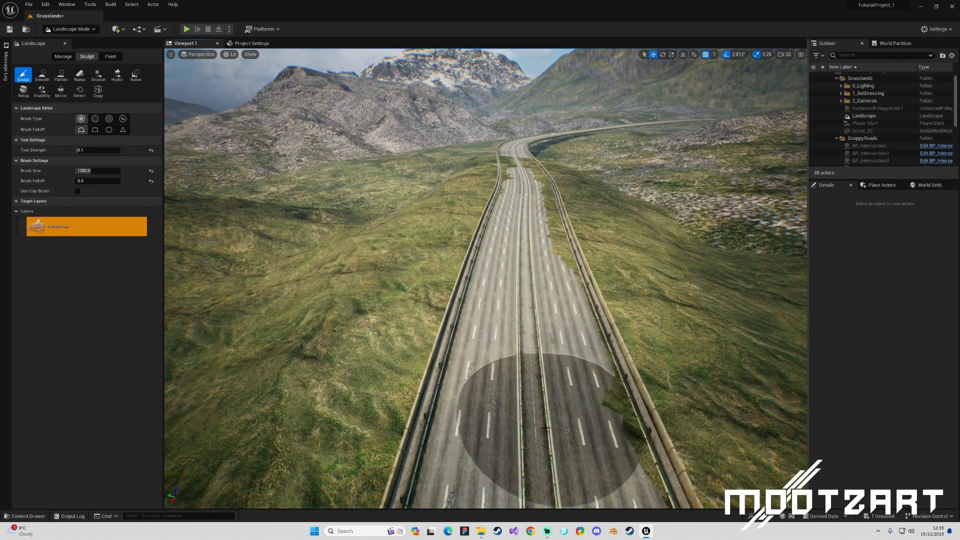
right_click_drag(541, 228, 541, 153)
mouse_move(548, 358)
right_mouse_down()
mouse_move(563, 370)
mouse_move(594, 450)
mouse_move(584, 485)
mouse_move(591, 489)
right_mouse_up()
key("w")
key("s")
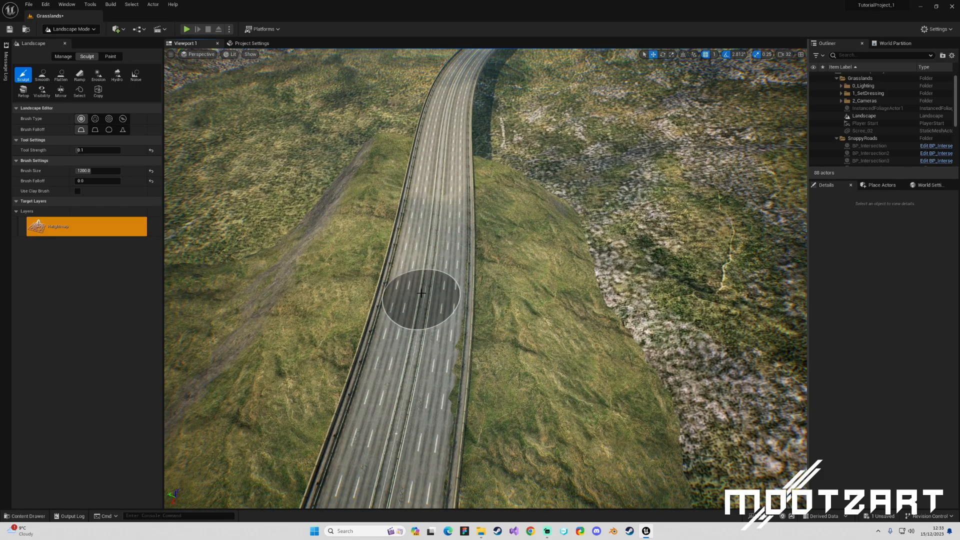
Lower the landscape over the freeway at its opposite end, from the ramp merge along the first curve.
mouse_move(424, 321)
right_mouse_down()
mouse_move(260, 327)
mouse_move(320, 260)
mouse_move(220, 240)
mouse_move(237, 161)
mouse_move(198, 165)
mouse_move(200, 245)
mouse_move(155, 244)
right_mouse_up()
key("d")
key("a")
key("w")
key("w")
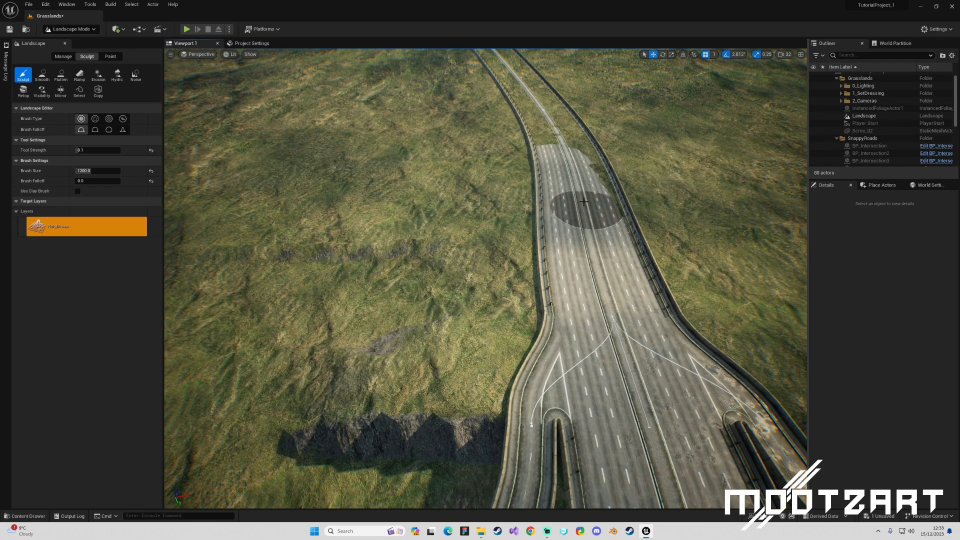
key("w")
mouse_move(567, 126)
right_mouse_down()
mouse_move(566, 60)
mouse_move(568, 118)
right_mouse_up()
key("d")
key("s")
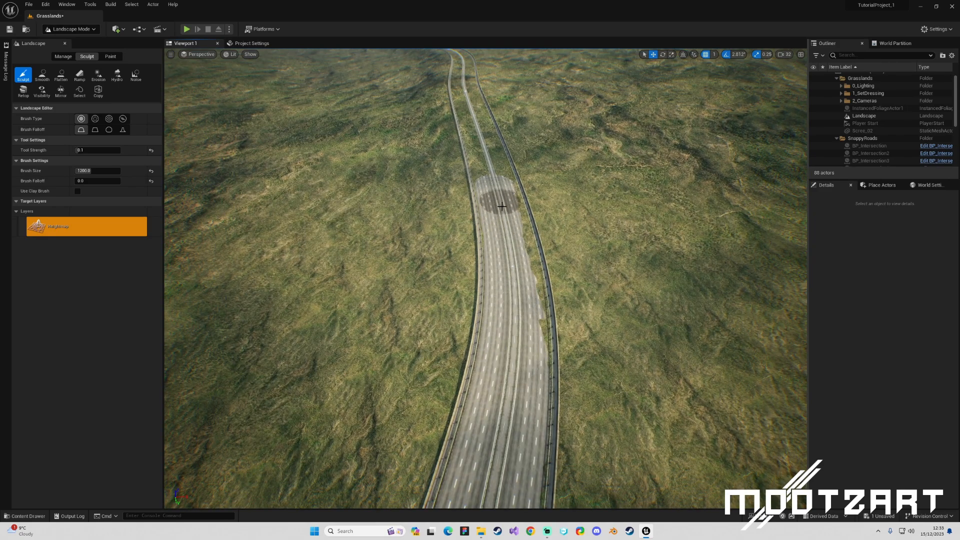
Lower the landscape across the full freeway width along the long stretch leading to the next bend.
right_click_drag(498, 199, 496, 138)
key("w")
mouse_move(479, 242)
left_mouse_down("shift")
mouse_move(482, 277)
mouse_move(582, 442)
mouse_move(490, 243)
left_mouse_up("shift")
key("a")
mouse_move(490, 243)
right_mouse_down()
mouse_move(550, 225)
mouse_move(561, 257)
mouse_move(508, 235)
mouse_move(509, 222)
mouse_move(508, 279)
right_mouse_up()
key("w")
key("a")
key("d")
key("w")
key("s")
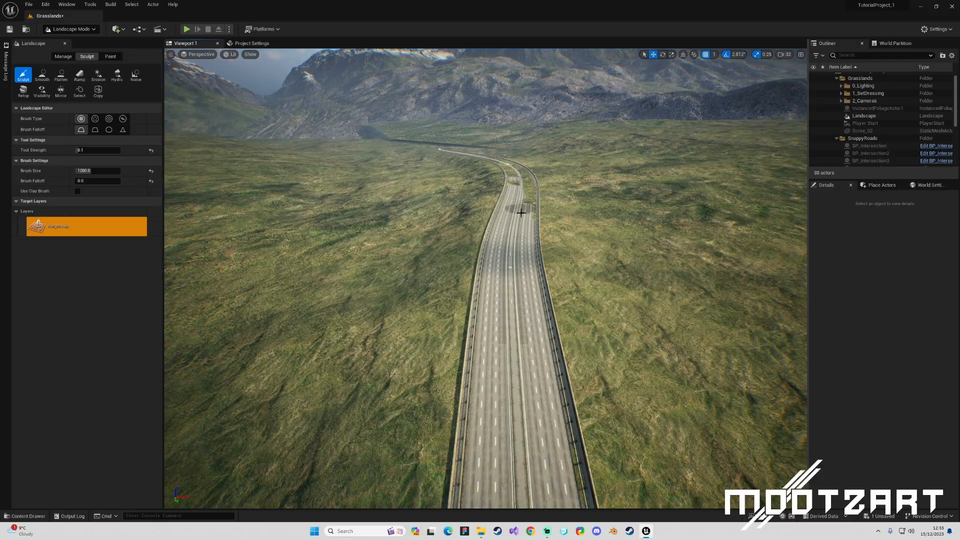
Lower the terrain covering the freeway lanes through the bend and onto the section behind it.
key("d")
right_click_drag(530, 191, 510, 167)
key("w")
mouse_move(527, 181)
right_mouse_down()
mouse_move(525, 252)
mouse_move(528, 181)
right_mouse_up()
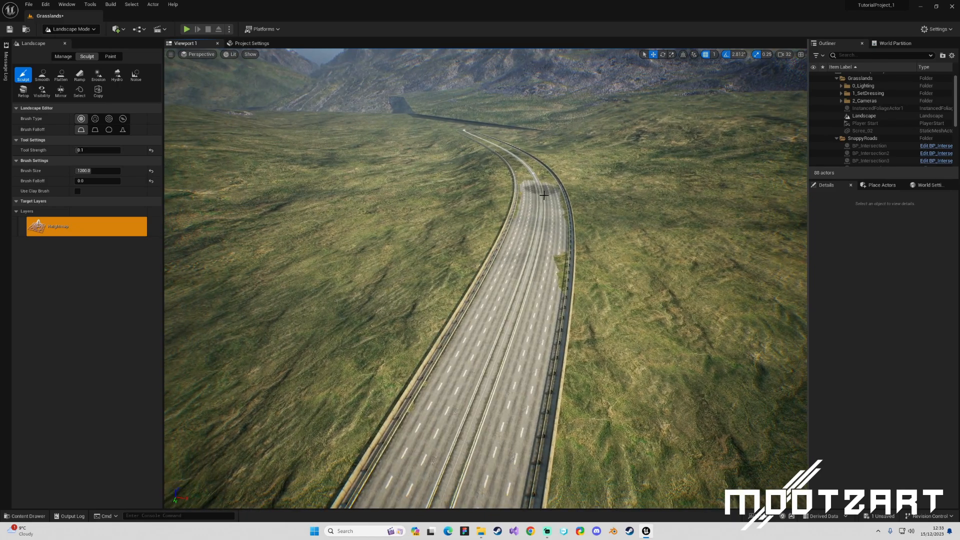
mouse_move(542, 288)
right_mouse_down()
mouse_move(542, 244)
mouse_move(463, 188)
right_mouse_up()
mouse_move(482, 222)
left_mouse_down("shift")
mouse_move(457, 397)
mouse_move(476, 306)
left_mouse_up("shift")
right_click_drag(473, 246, 488, 185)
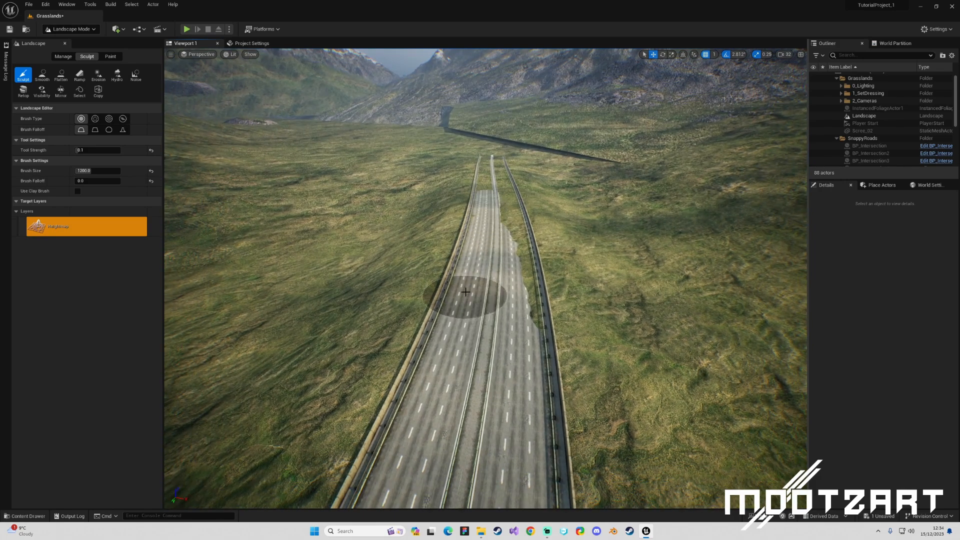
Clear the last terrain from both carriageways up to the crest at the far end of the freeway.
right_click_drag(502, 254, 505, 326)
right_click_drag(586, 320, 553, 238)
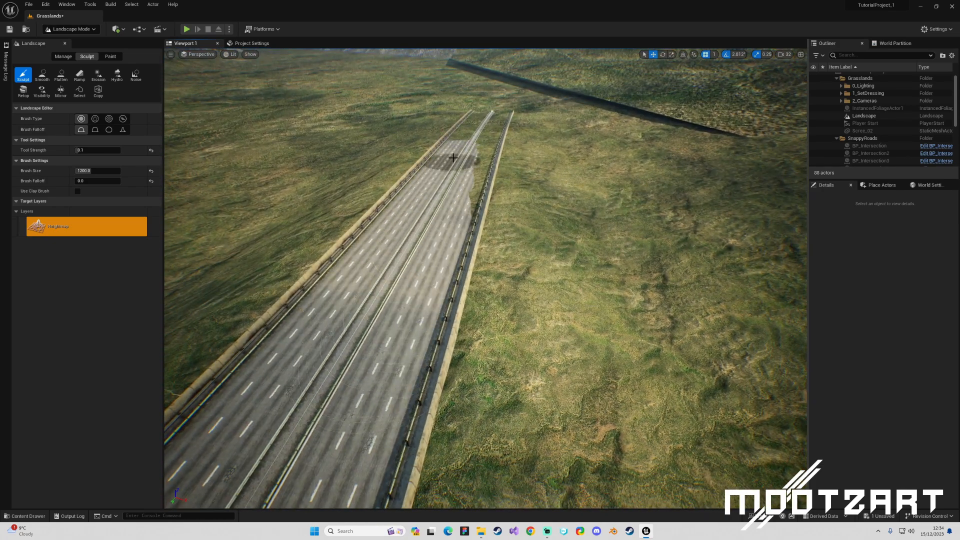
right_click_drag(489, 162, 460, 276)
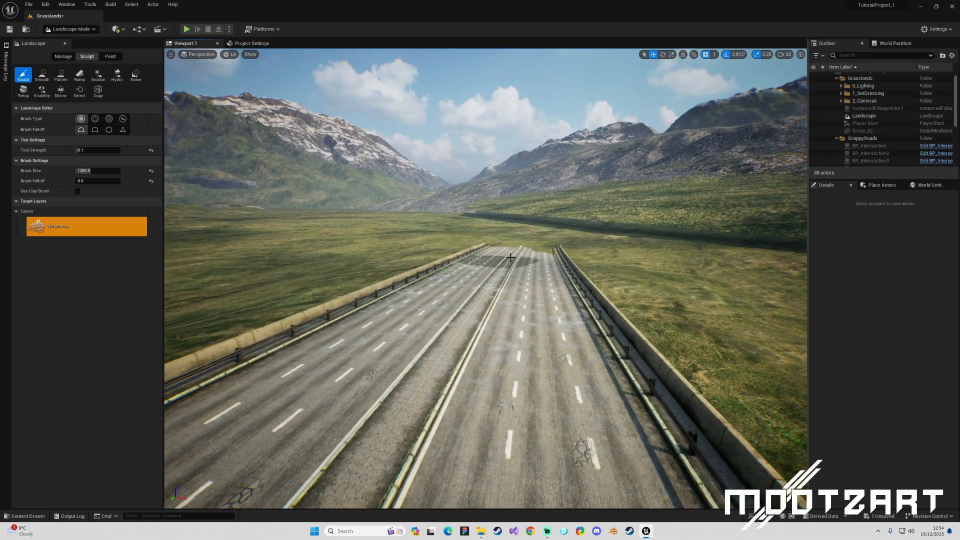
right_click_drag(532, 252, 557, 284)
Save the level and switch to Selection mode to view the finished freeway.
key("ctrl+s")
right_click_drag(412, 231, 585, 245)
left_click(87, 30)
left_click(81, 43)
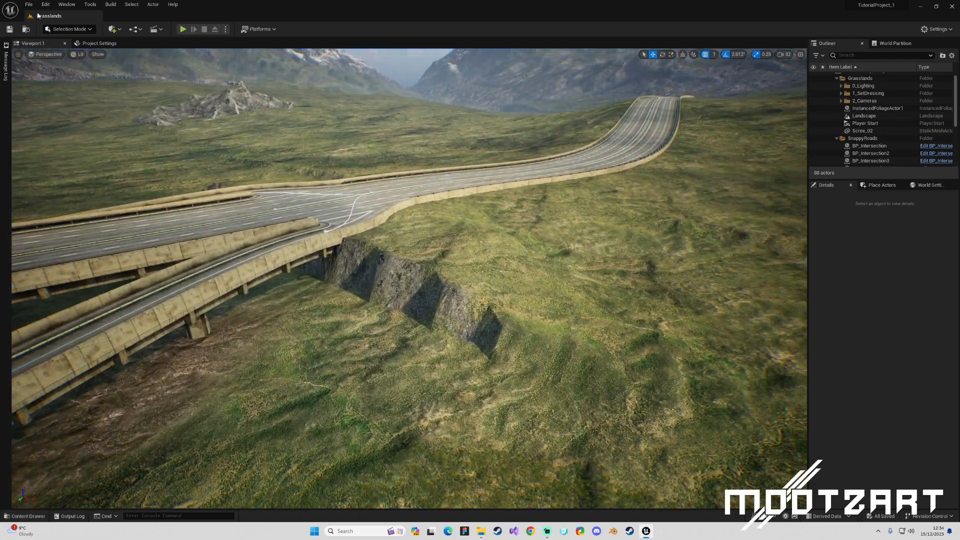
Return to Landscape mode and use the Smooth sculpt tool on the jagged cliff beside the freeway ramp.
left_click(66, 29)
left_click(67, 48)
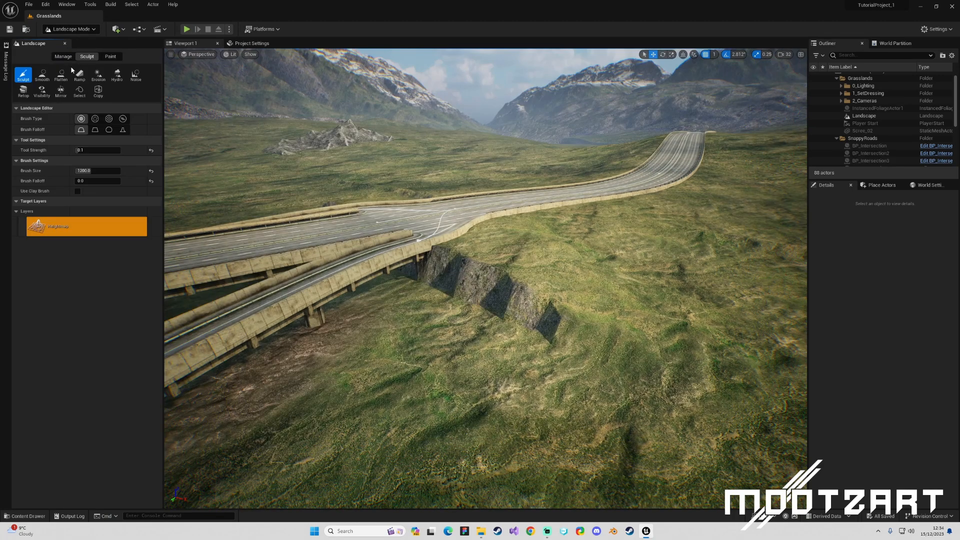
left_click(42, 75)
mouse_move(482, 290)
left_mouse_down()
mouse_move(471, 343)
mouse_move(496, 307)
left_mouse_up()
mouse_move(642, 367)
right_mouse_down()
mouse_move(642, 347)
mouse_move(670, 320)
right_mouse_up()
key("a")
mouse_move(558, 321)
left_mouse_down()
mouse_move(659, 320)
mouse_move(618, 323)
mouse_move(650, 322)
left_mouse_up()
Smooth the cliff face from the ramp's edge along to its far end.
mouse_move(650, 322)
right_mouse_down()
mouse_move(673, 332)
mouse_move(673, 380)
right_mouse_up()
key("d")
mouse_move(440, 291)
left_mouse_down()
mouse_move(411, 293)
mouse_move(529, 307)
left_mouse_up()
key("a")
right_click_drag(529, 307, 415, 307)
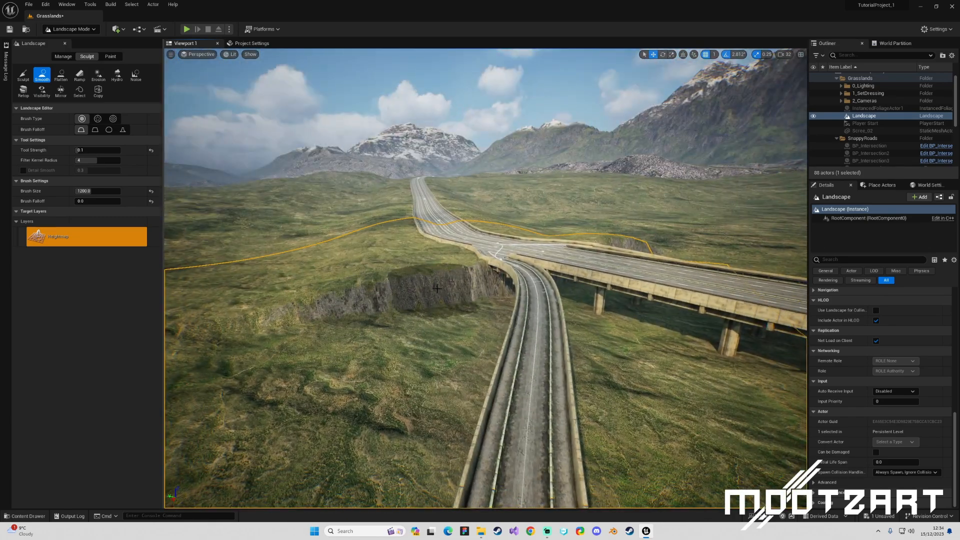
mouse_move(478, 303)
right_mouse_down()
mouse_move(472, 260)
mouse_move(477, 335)
right_mouse_up()
key("w")
key("d")
mouse_move(575, 353)
left_mouse_down()
mouse_move(640, 320)
mouse_move(495, 390)
mouse_move(530, 360)
mouse_move(525, 270)
mouse_move(624, 286)
left_mouse_up()
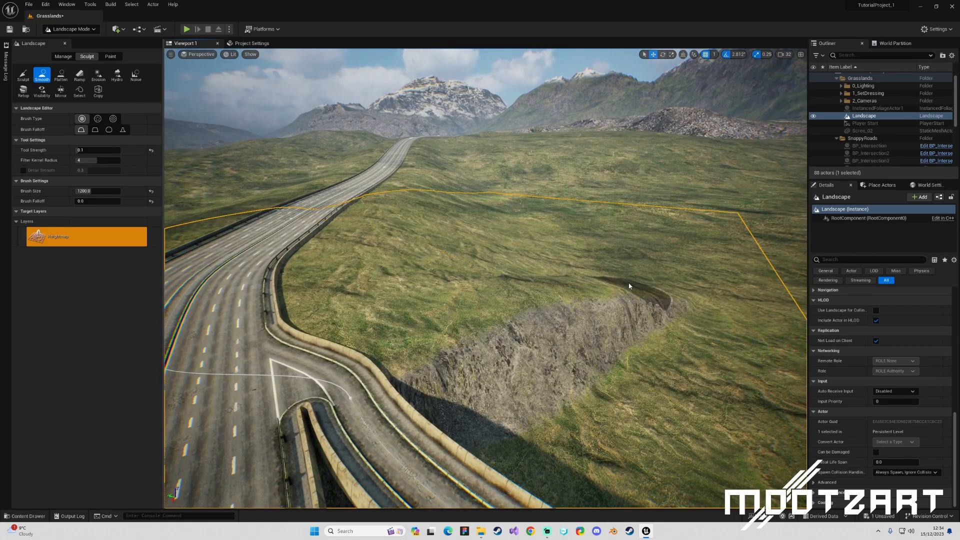
Smooth the far end of the cliff and the uneven hillside around it so they blend into the surrounding grassland.
key("d")
right_click_drag(563, 281, 459, 267)
left_click_drag(495, 260, 489, 267)
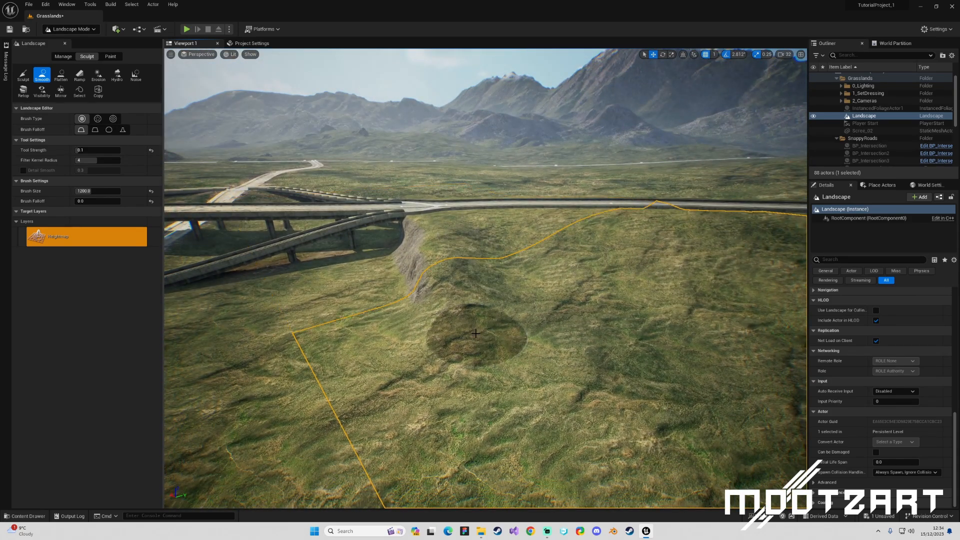
key("a")
mouse_move(619, 350)
right_mouse_down()
mouse_move(644, 340)
mouse_move(585, 346)
right_mouse_up()
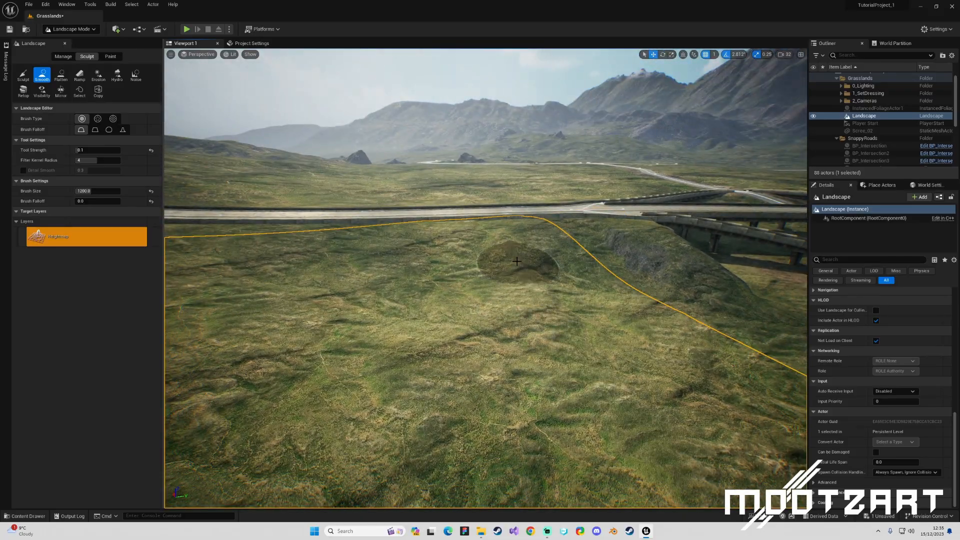
mouse_move(515, 257)
right_mouse_down()
mouse_move(520, 268)
mouse_move(562, 188)
right_mouse_up()
mouse_move(548, 242)
right_mouse_down()
mouse_move(497, 252)
mouse_move(495, 269)
mouse_move(493, 261)
right_mouse_up()
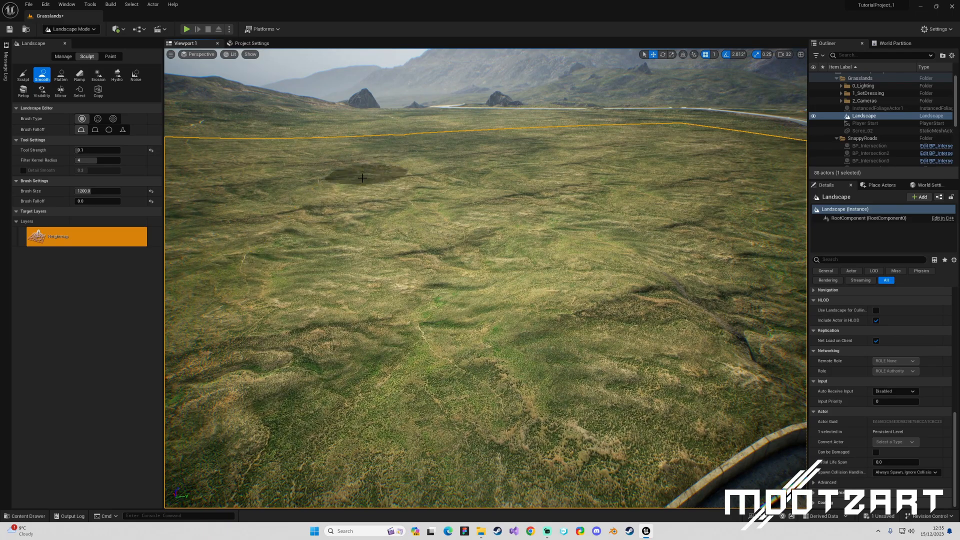
mouse_move(477, 178)
right_mouse_down()
mouse_move(536, 167)
mouse_move(591, 268)
mouse_move(602, 240)
right_mouse_up()
Save the level, switch to Selection mode and survey the freeway interchange within the landscape.
key("Escape")
key("ctrl+s")
left_click(73, 34)
left_click(75, 42)
right_click_drag(438, 216, 662, 161)
key("a")
key("a")
key("s")
key("w")
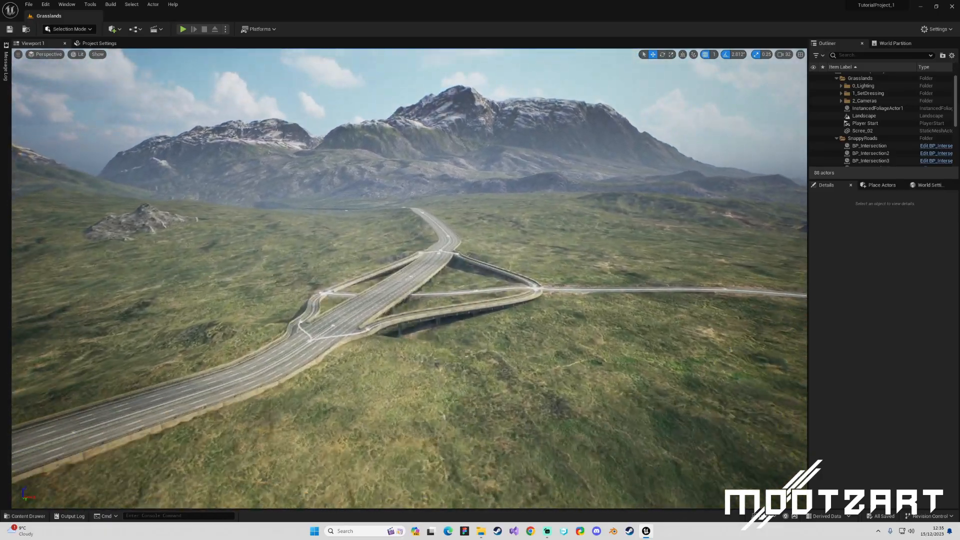
Play the level in the editor, run the character briefly from the current start point and stop the session.
left_click(183, 29)
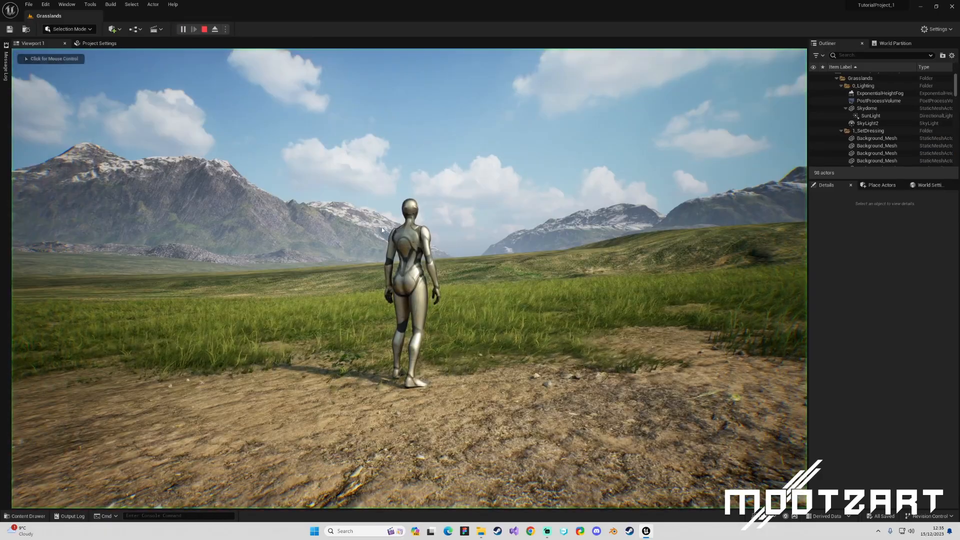
left_click(387, 228)
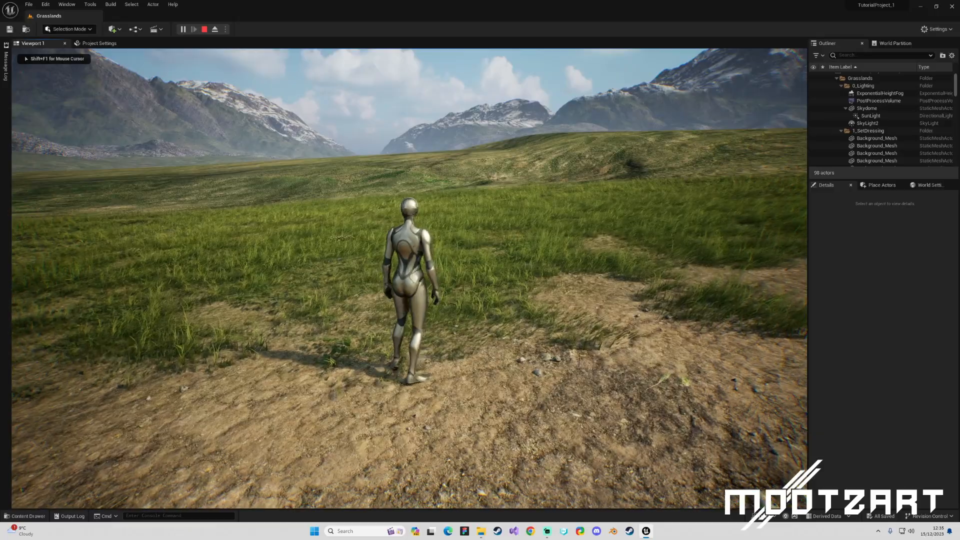
key("w")
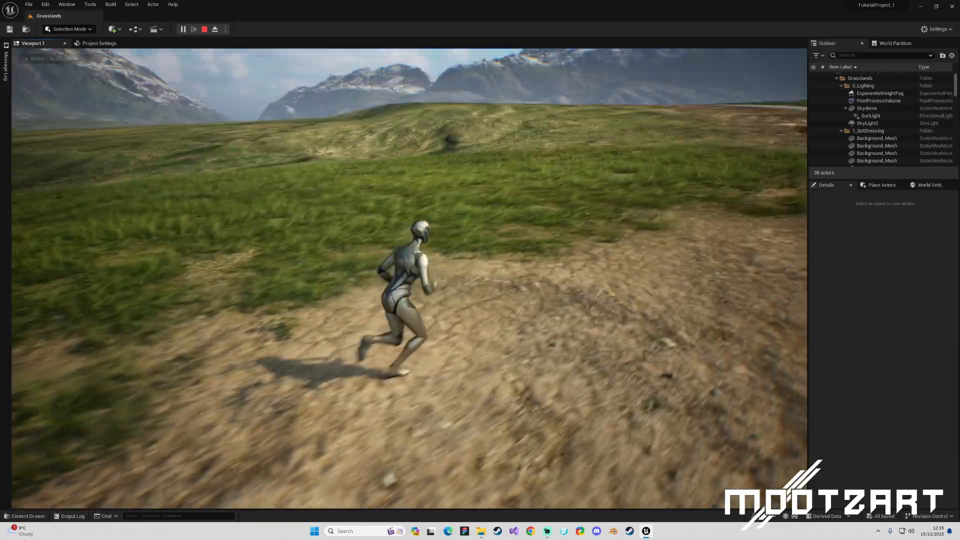
key("Escape")
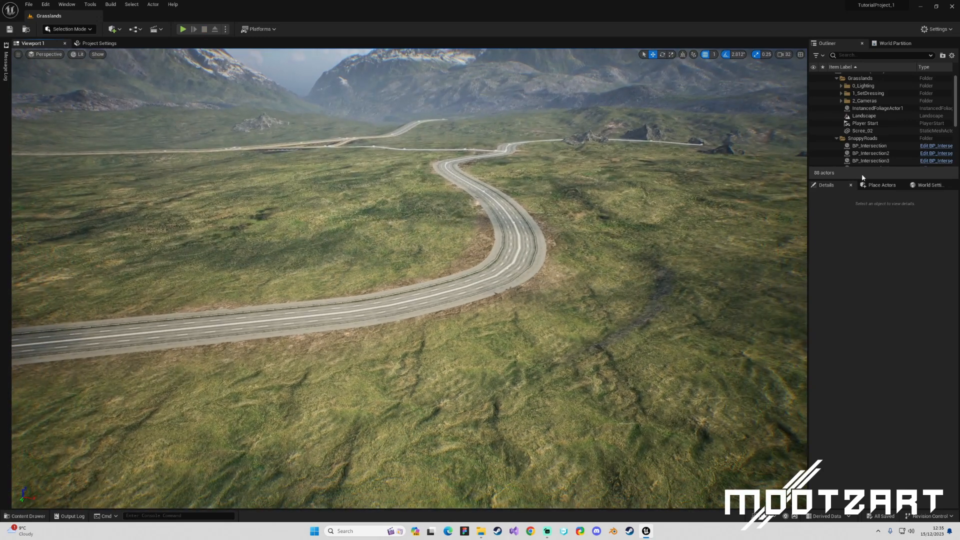
Collapse the Outliner folders and move BP_SnappyRoad28 into the SnappyRoads folder.
left_click(837, 79)
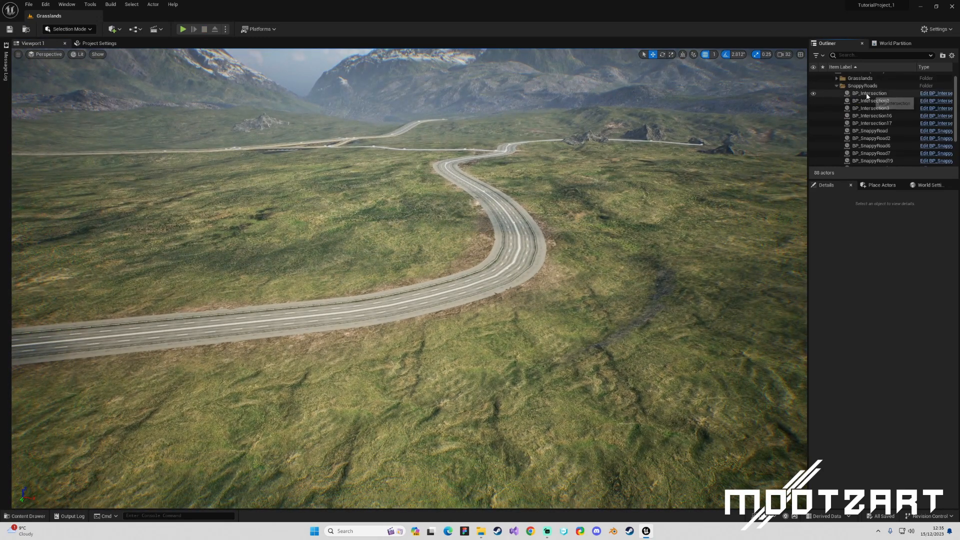
left_click(868, 94)
left_click(837, 86)
left_click(869, 99)
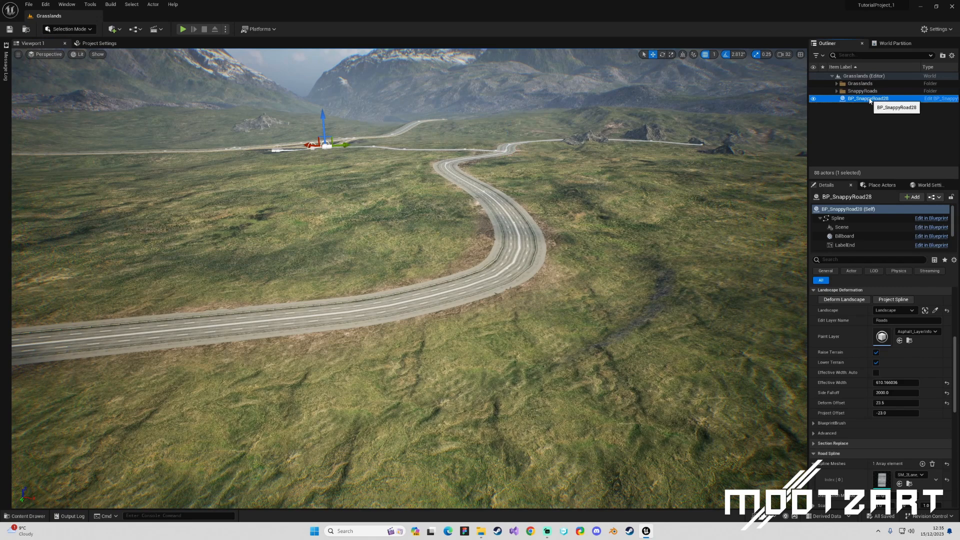
left_click_drag(869, 97, 869, 98)
left_click(837, 91)
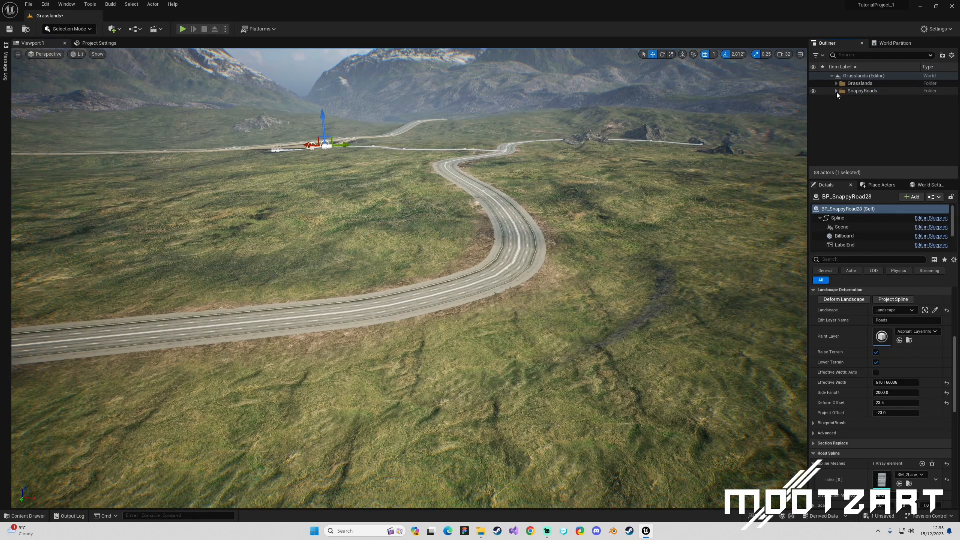
Select Player Start in the Grasslands folder and move it above the mud beside the road junction.
double_click(858, 85)
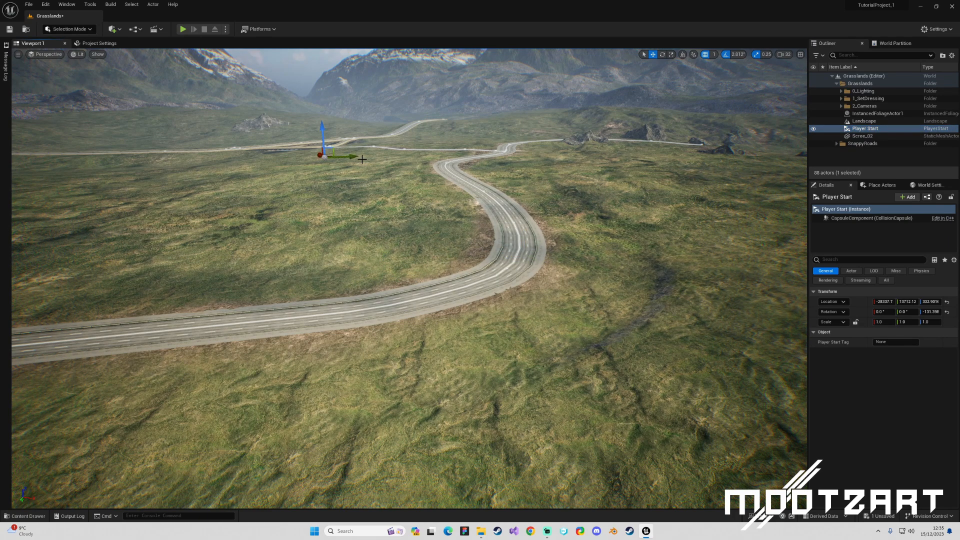
key("f")
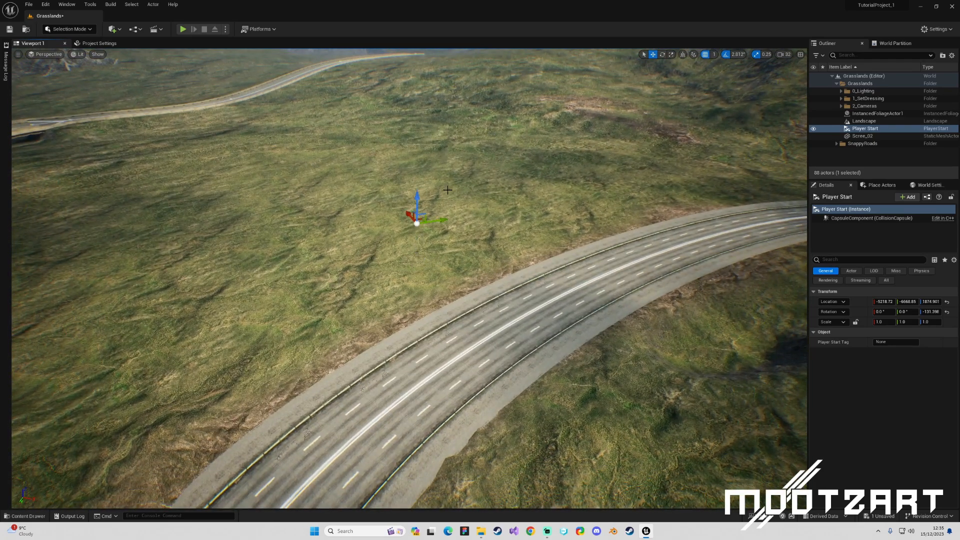
right_click_drag(447, 190, 603, 256)
key("s")
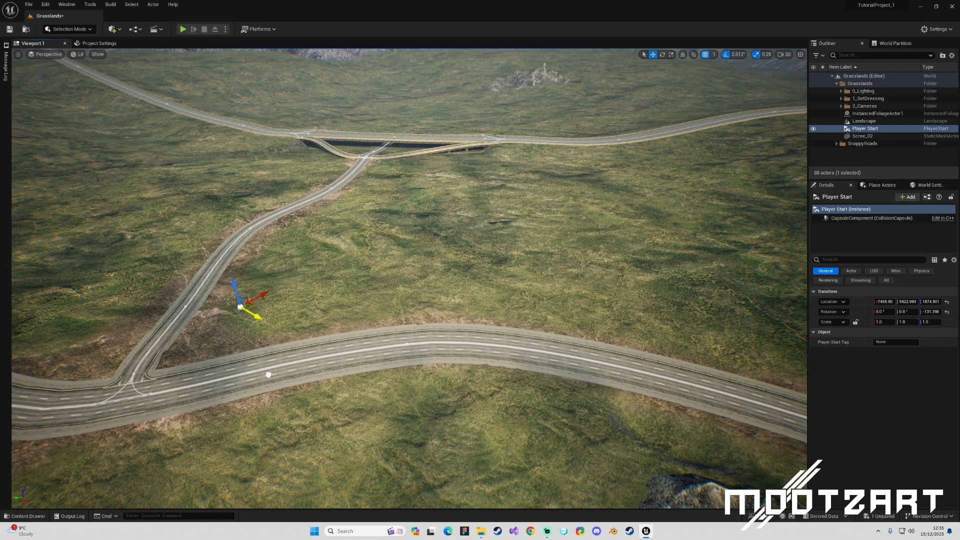
key("f")
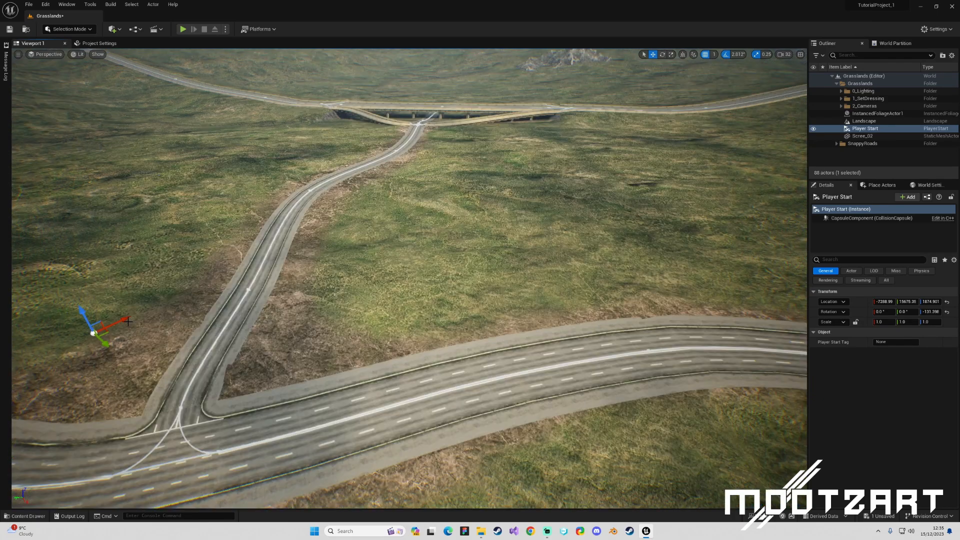
scroll(374, 298, "down", 5)
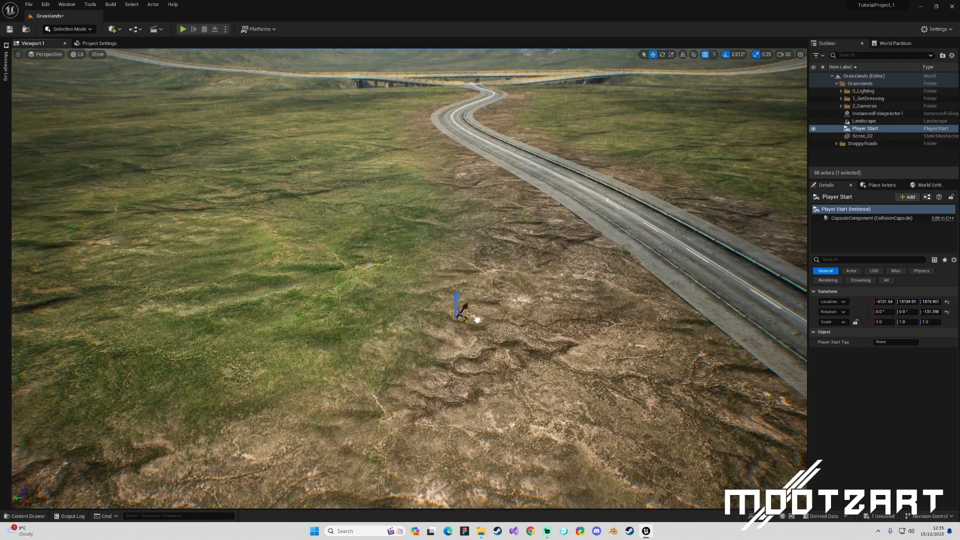
right_click_drag(301, 237, 276, 290)
Save the level and play it in the editor from the relocated Player Start.
key("ctrl+s")
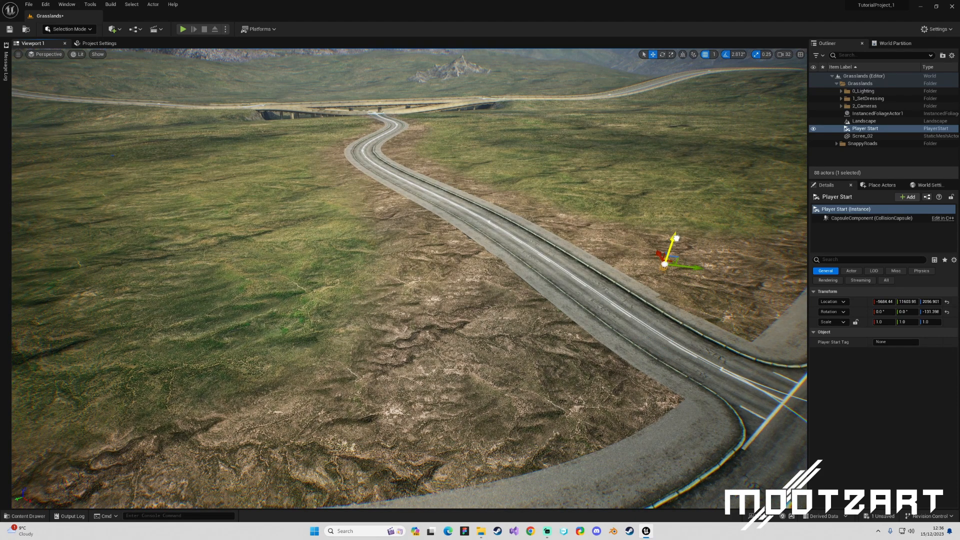
key("ctrl+s")
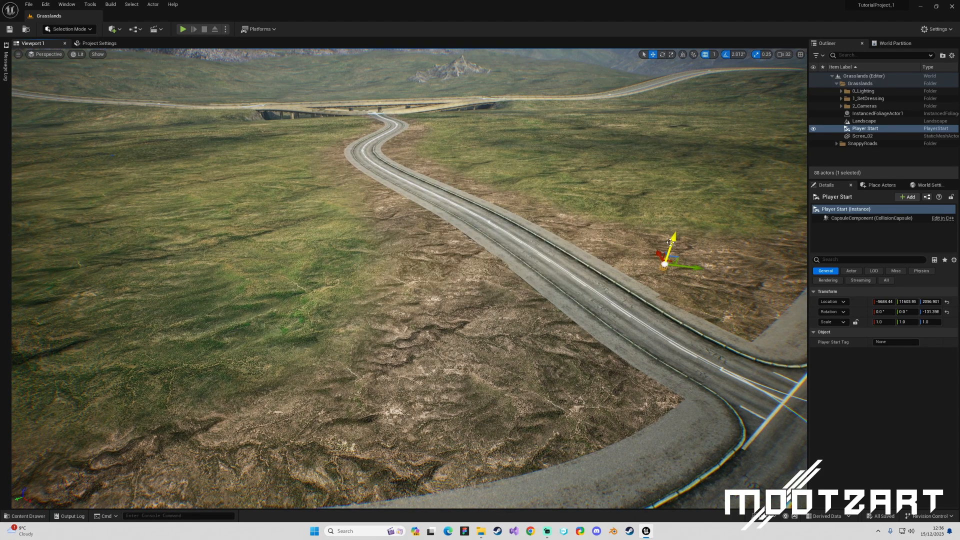
left_click(182, 29)
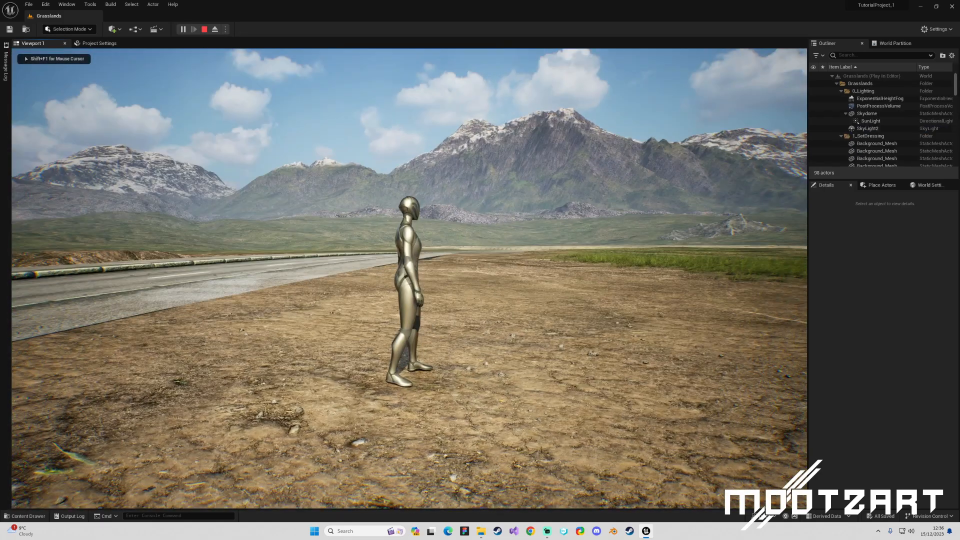
Run the character from the mud onto the road and stop the play session.
key("w")
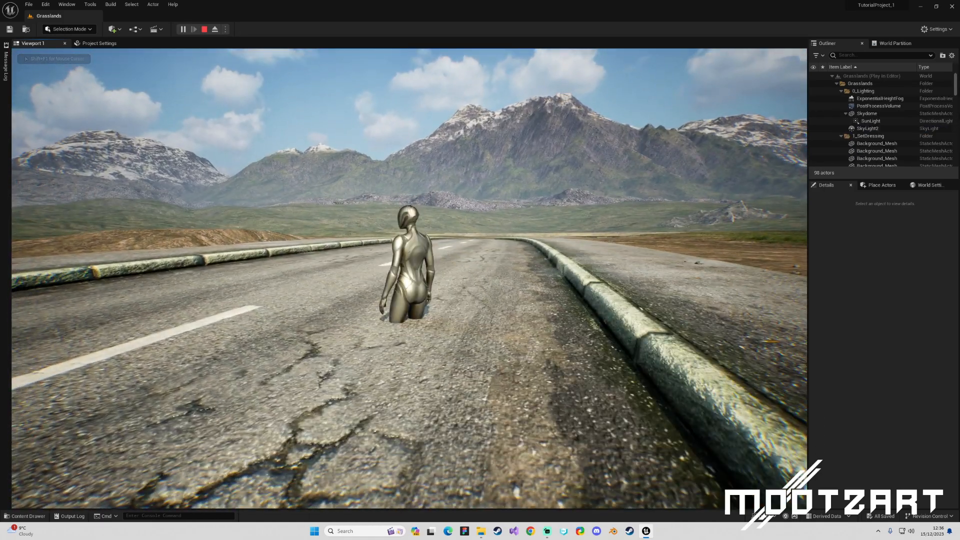
key("Escape")
Enable collision on BP_SnappyRoad6, BP_SnappyRoad23 and BP_SnappyRoad26.
key("s")
right_click_drag(403, 266, 403, 296)
left_click(403, 266)
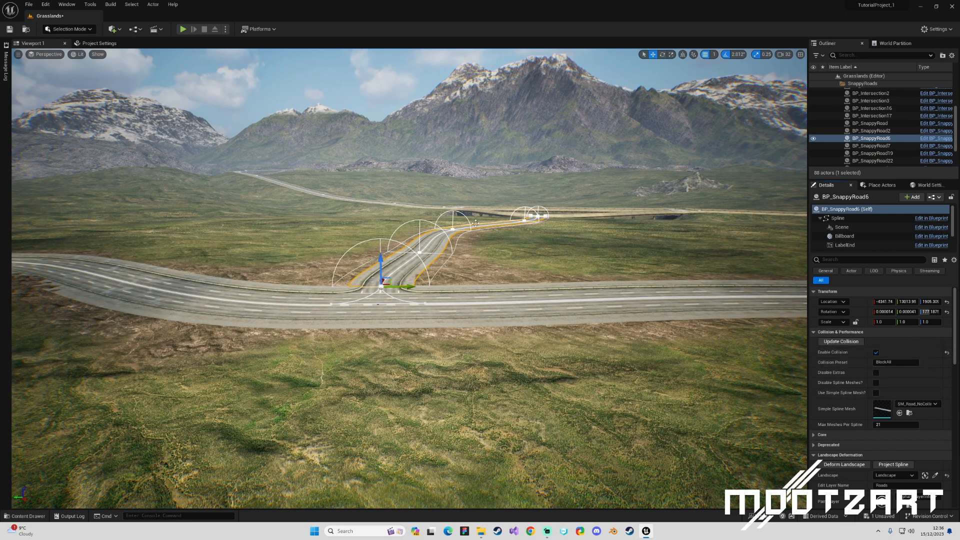
left_click(561, 215)
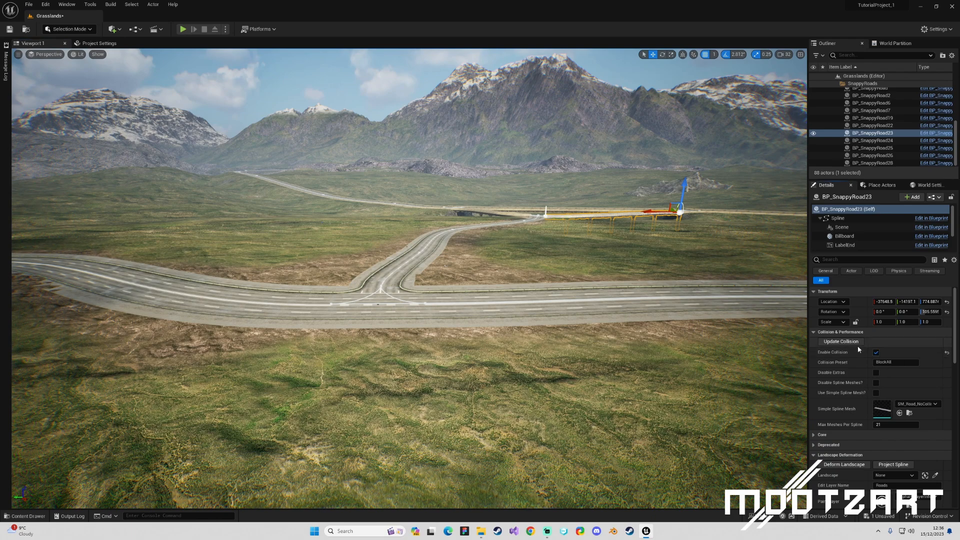
left_click(484, 212)
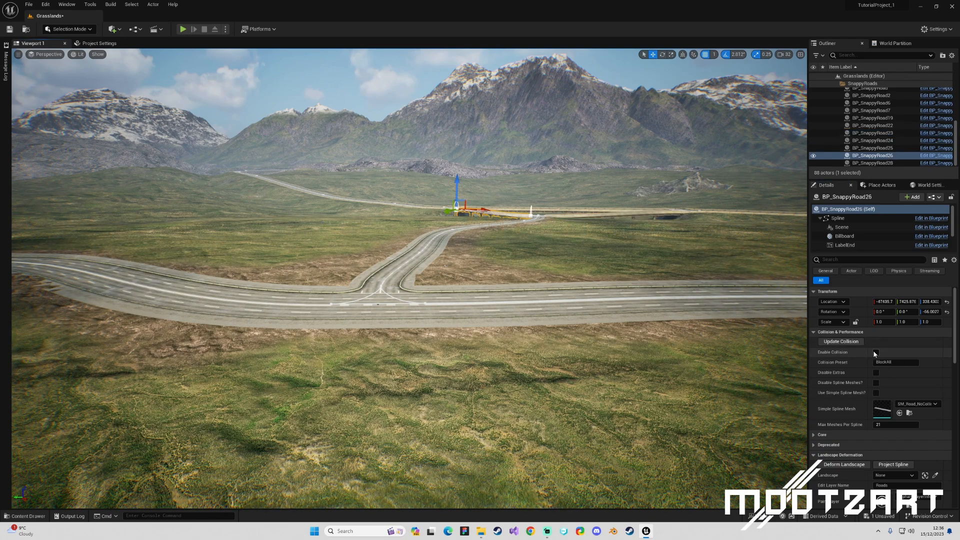
key("f")
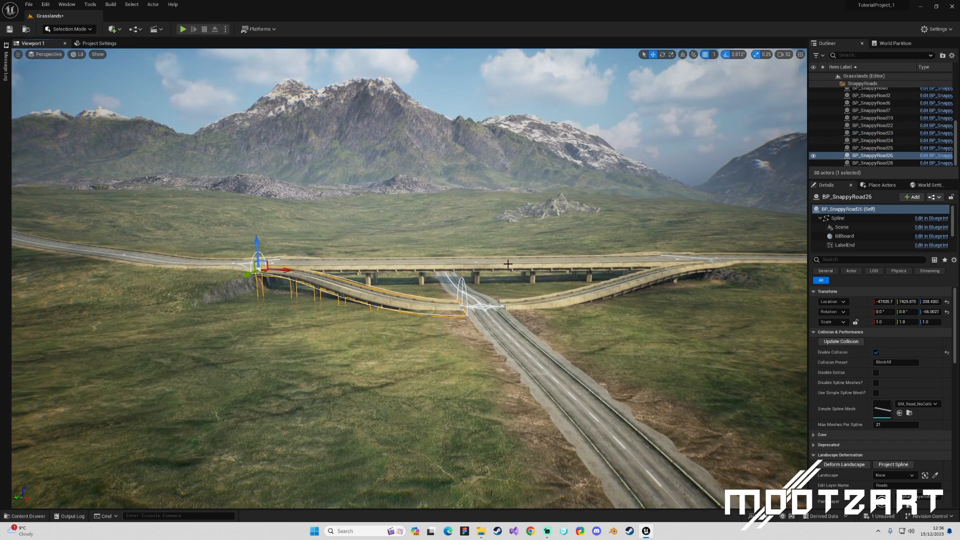
Enable collision on the junction piece beside the bridge and on the bridge road BP_SnappyRoad19, and save the level.
left_click(483, 296)
left_click(876, 353)
left_click(490, 263)
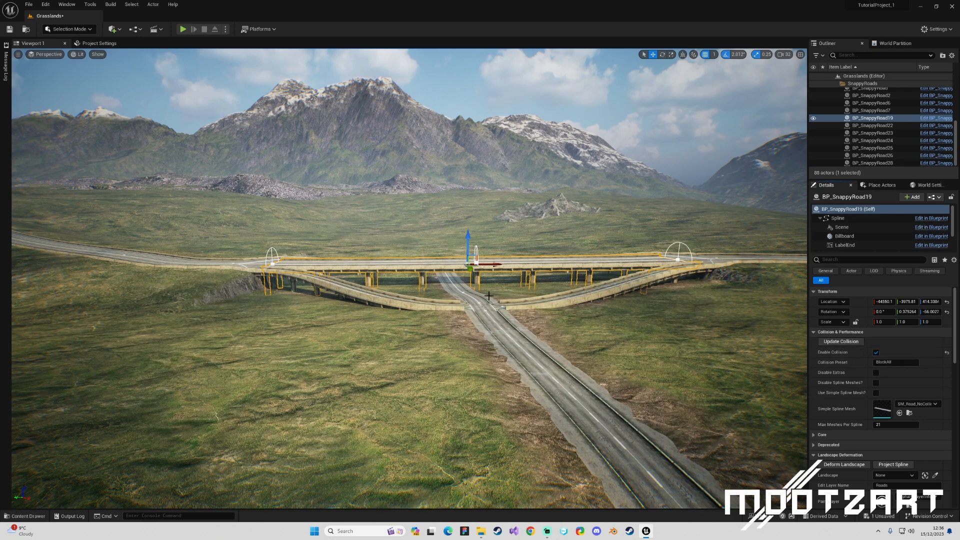
key("ctrl+s")
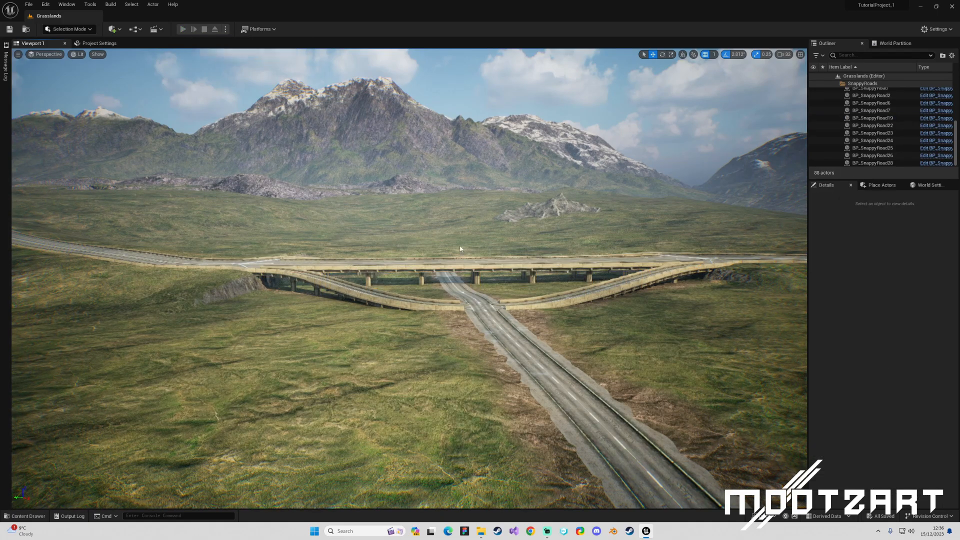
Play the level, run the character along the road and onto its gravel shoulder, and stop the session.
left_click(183, 30)
key("w")
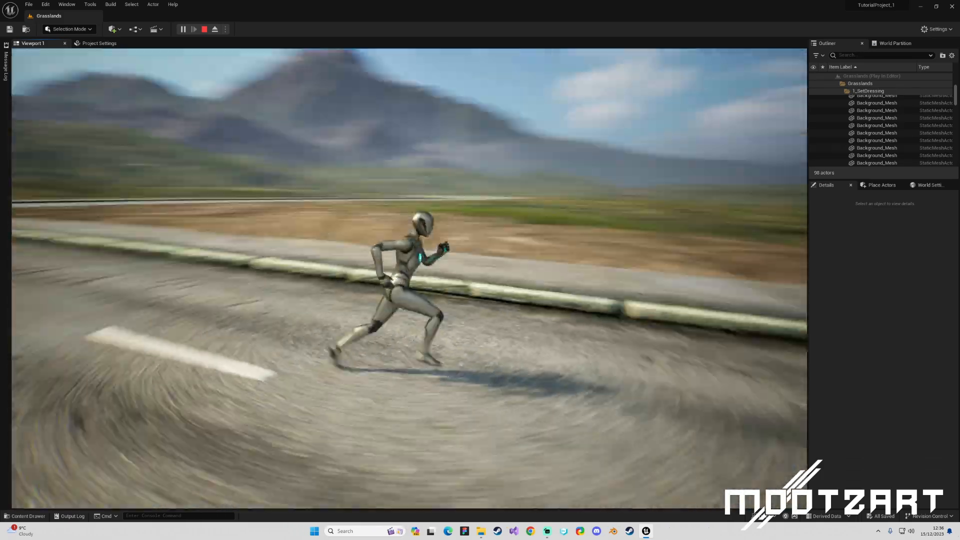
key("w")
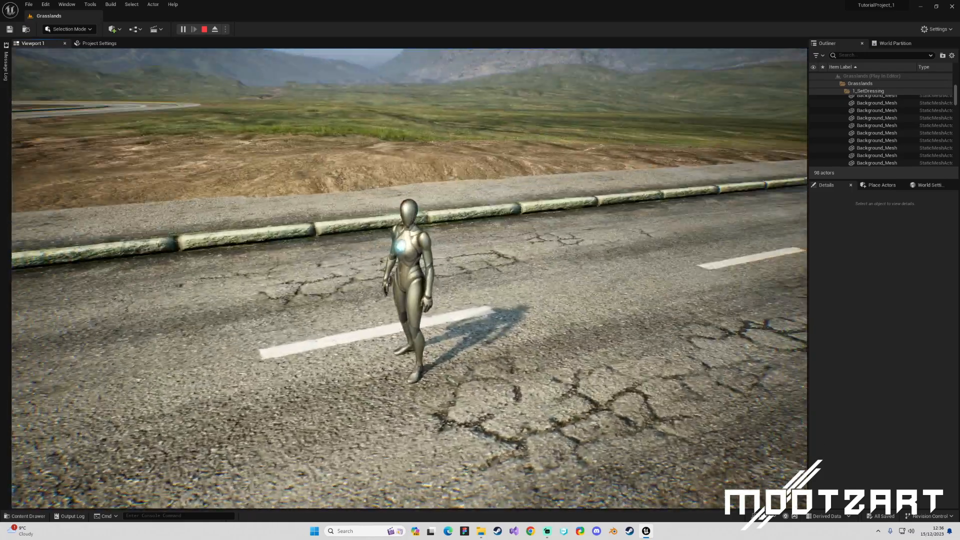
key("d")
key("w")
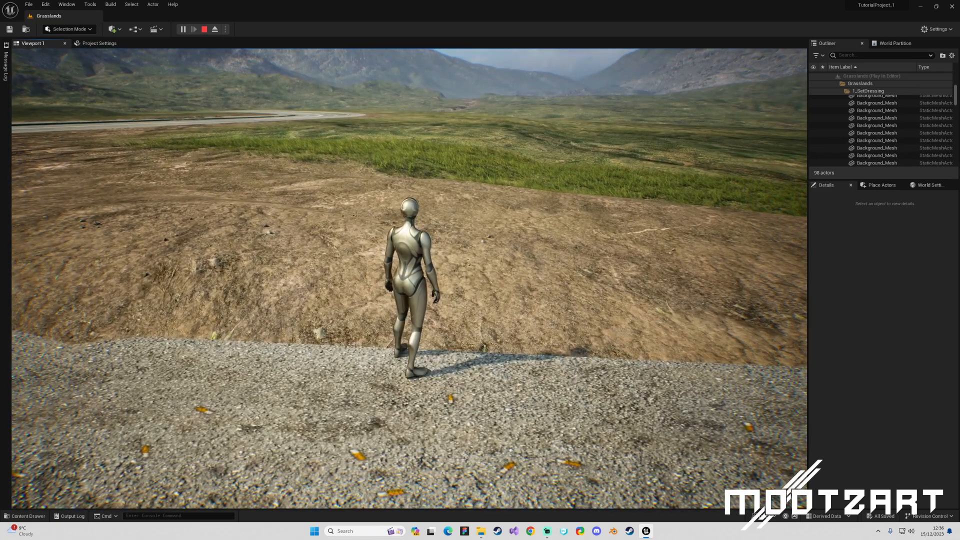
key("Escape")
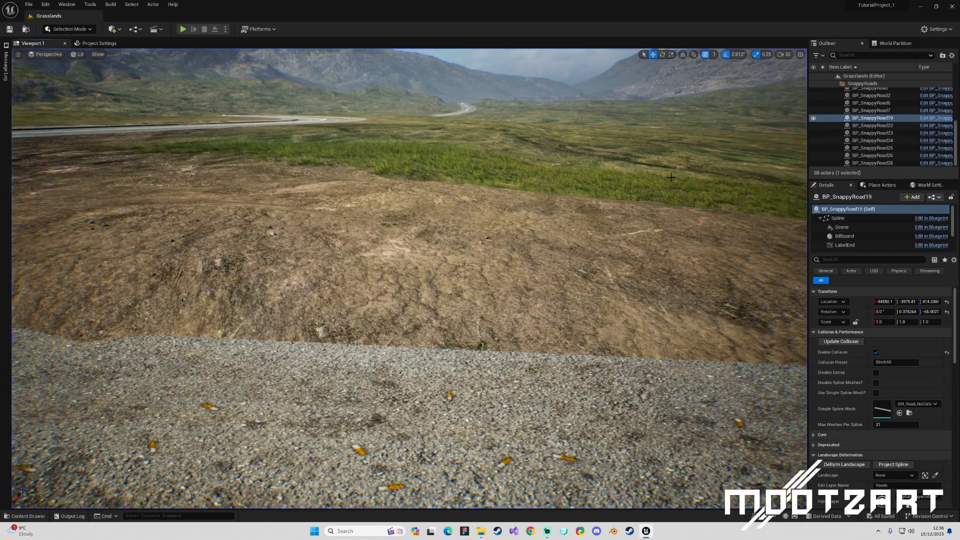
Select BP_SnappyRoad and collapse its Collision & Performance, Landscape Deformation, Spline Meshes, Snapping, Utilities, Mesh Extra and Actor sections.
left_click(477, 108)
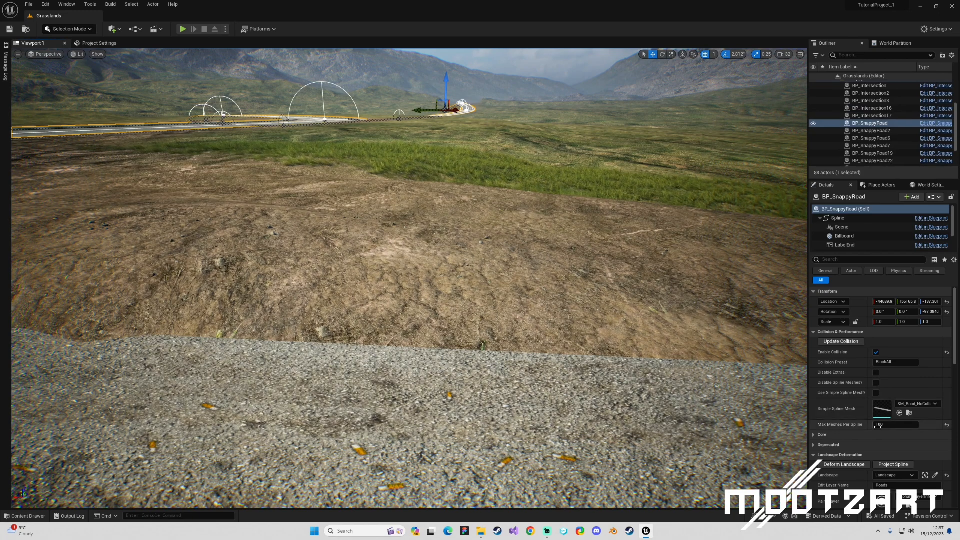
left_click(812, 333)
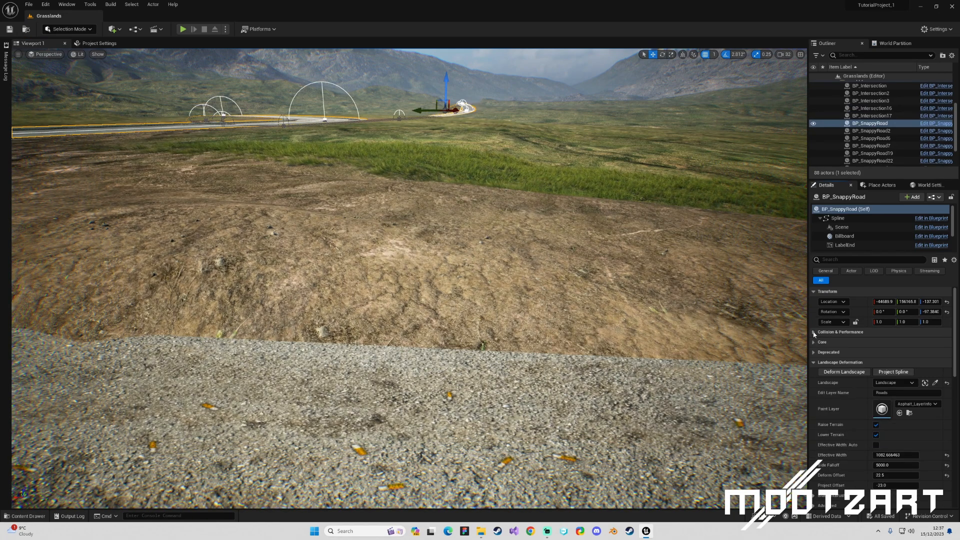
left_click(813, 362)
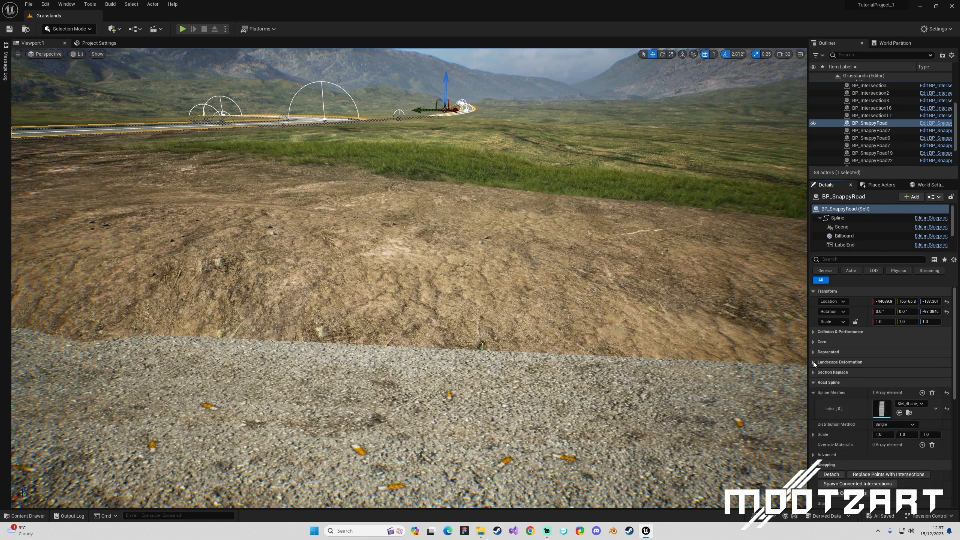
left_click(814, 393)
left_click(813, 444)
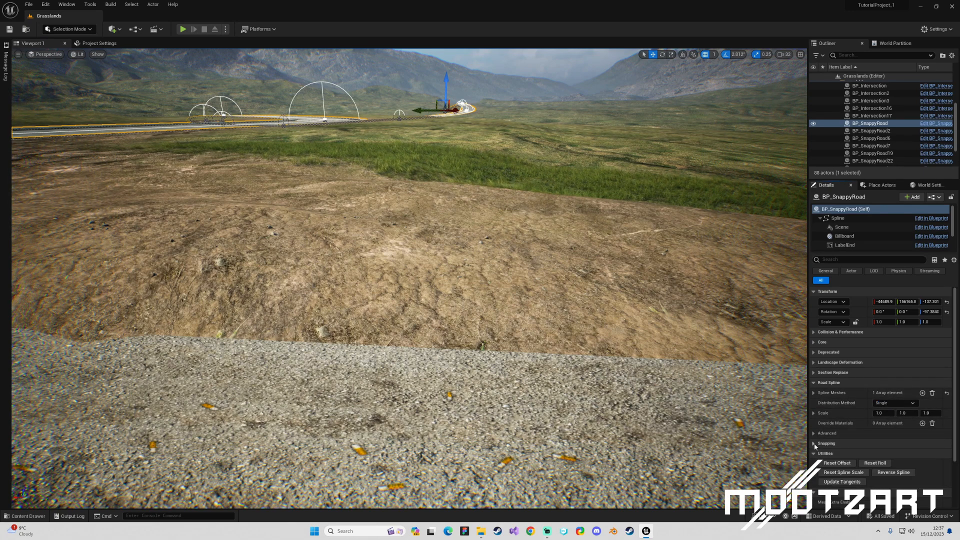
left_click(814, 454)
scroll(850, 446, "down", 2)
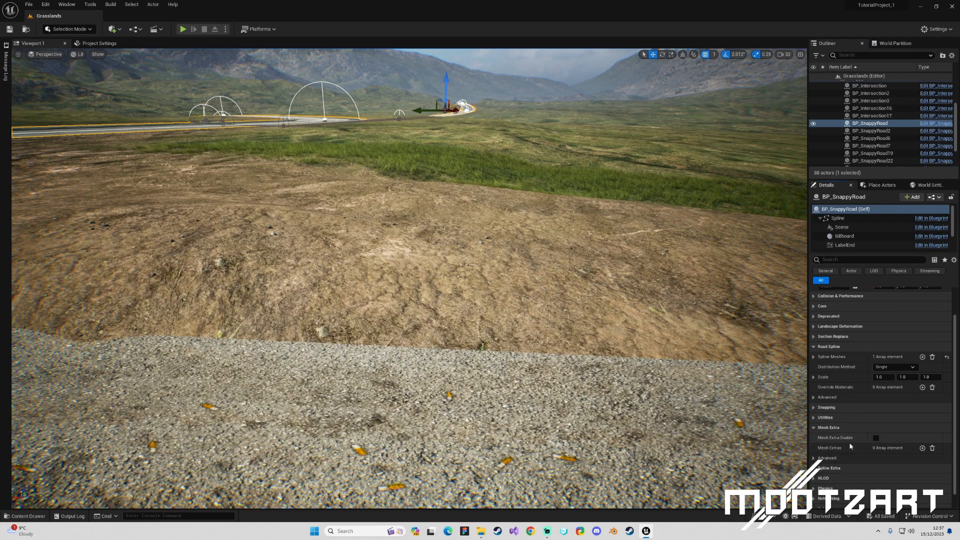
left_click(814, 428)
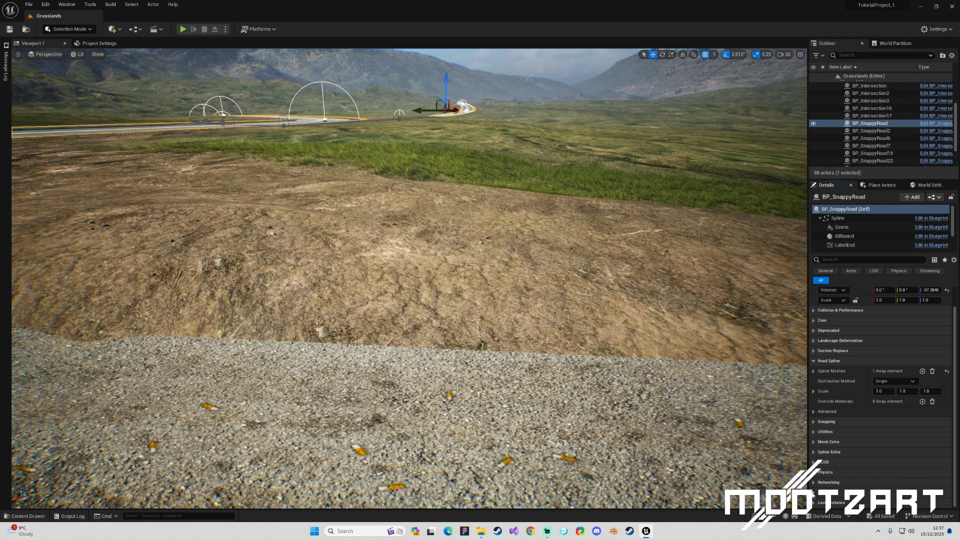
scroll(829, 468, "down", 1)
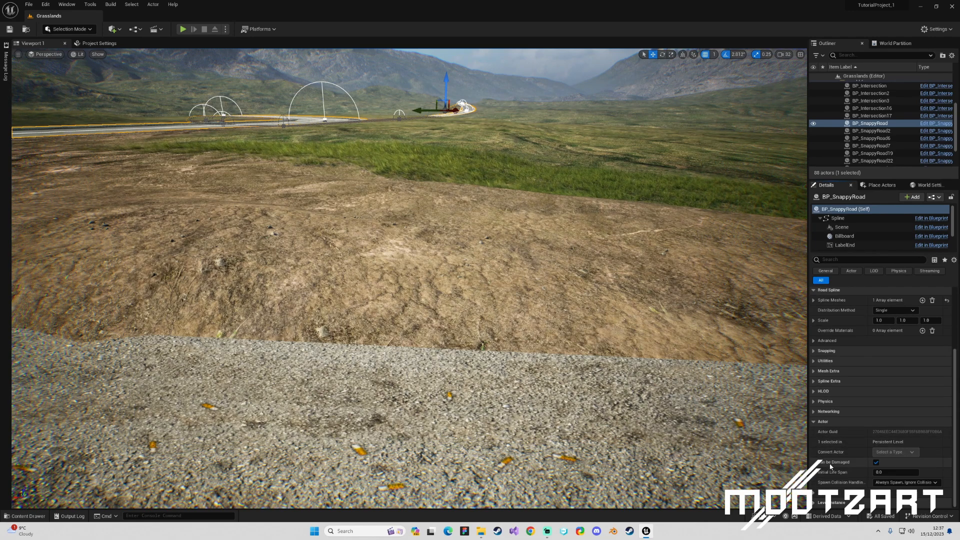
left_click(812, 422)
scroll(877, 470, "down", 1)
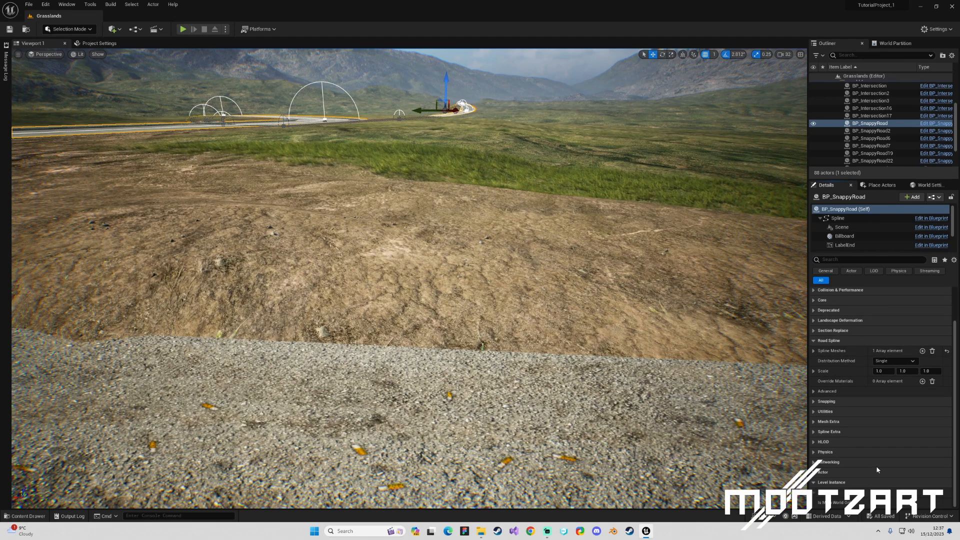
Check BP_SnappyRoad's HLOD settings and collapse its HLOD and Road Spline sections.
scroll(815, 441, "up", 1)
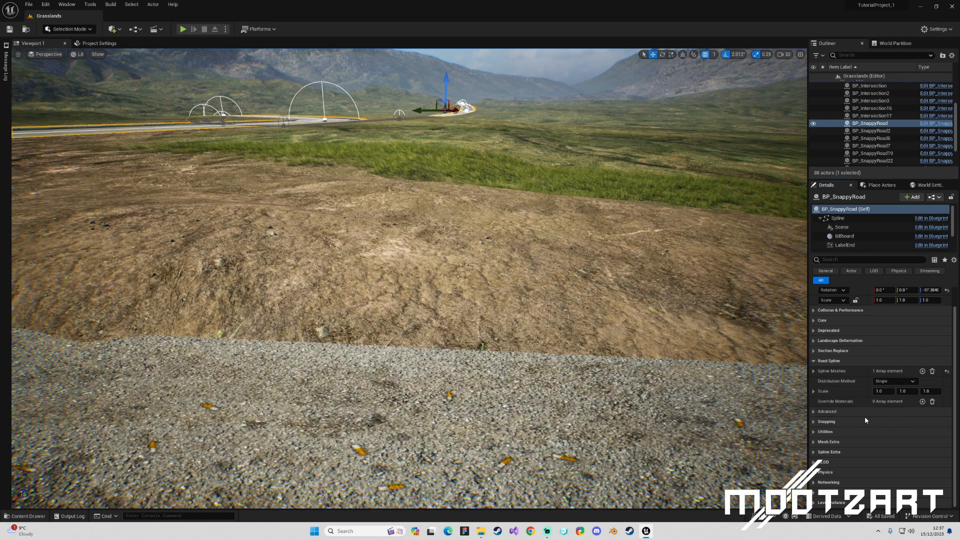
left_click(823, 462)
left_click(823, 461)
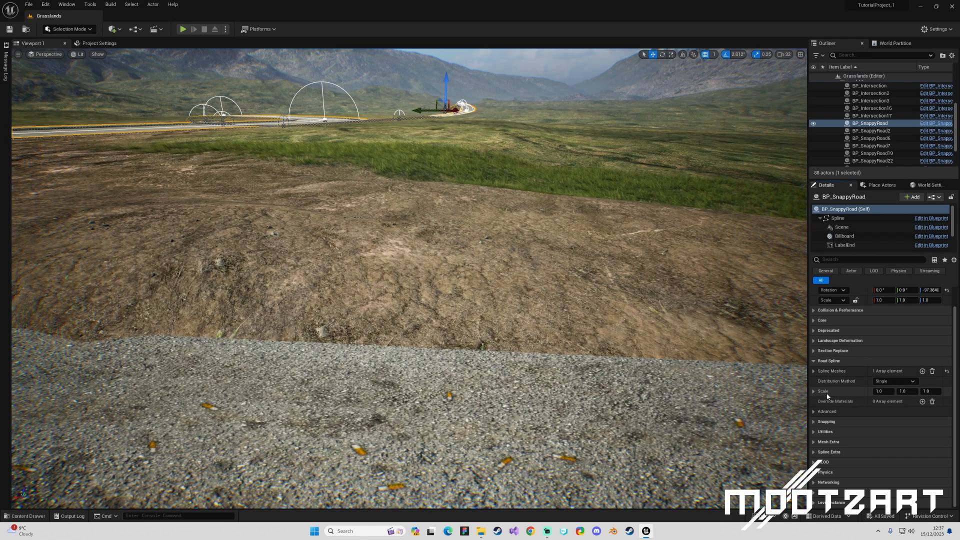
left_click(814, 361)
Examine BP_SnappyRoad's Deprecated, Core and Collision & Performance settings, collapsing each section again.
left_click(814, 353)
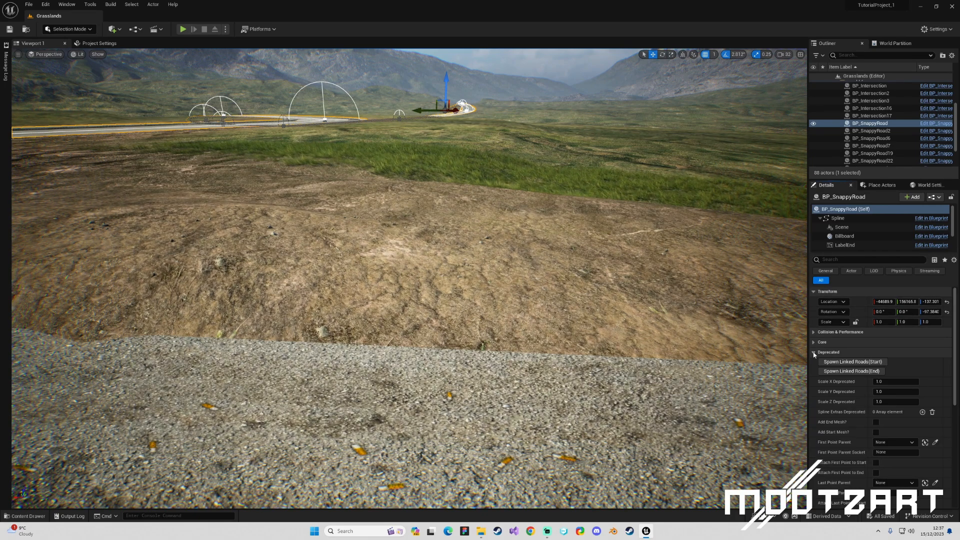
left_click(814, 353)
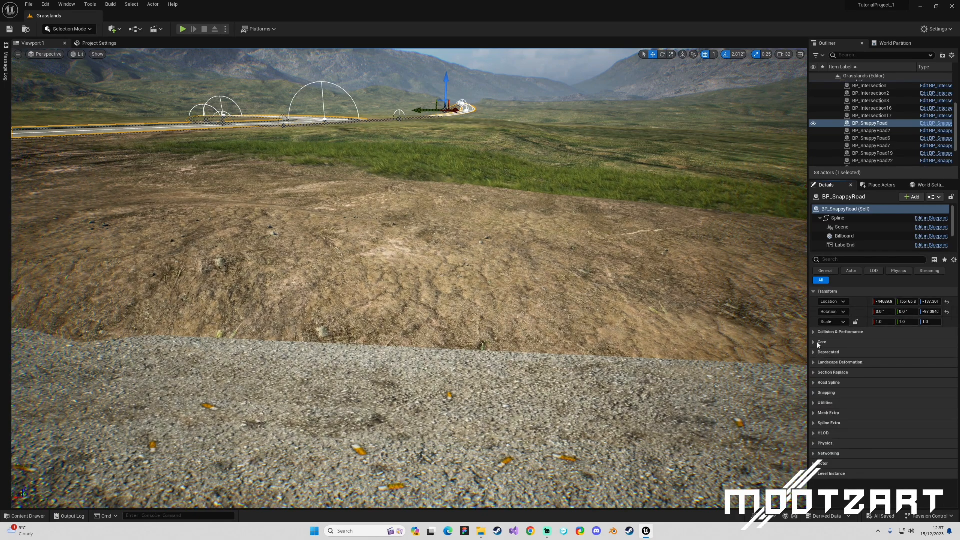
left_click(816, 343)
left_click(814, 343)
left_click(815, 332)
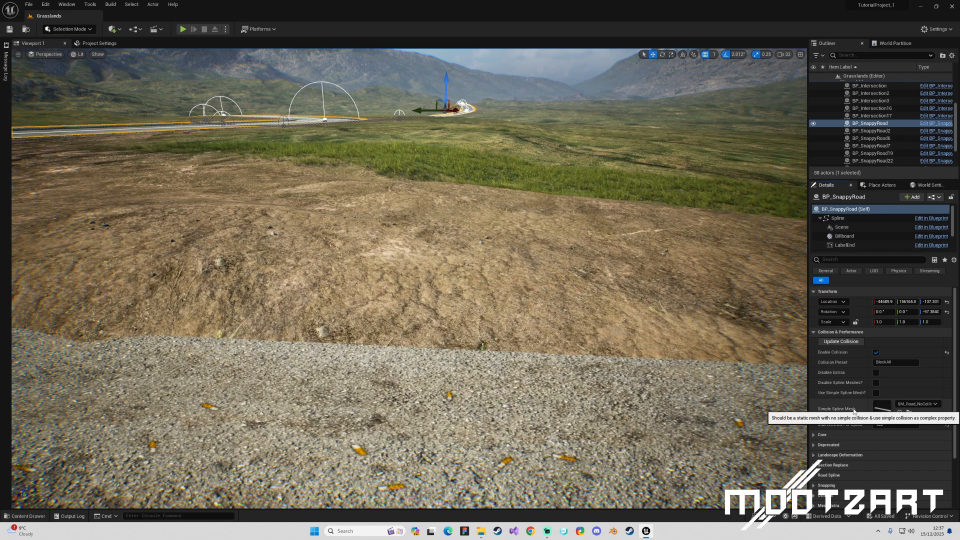
left_click(813, 332)
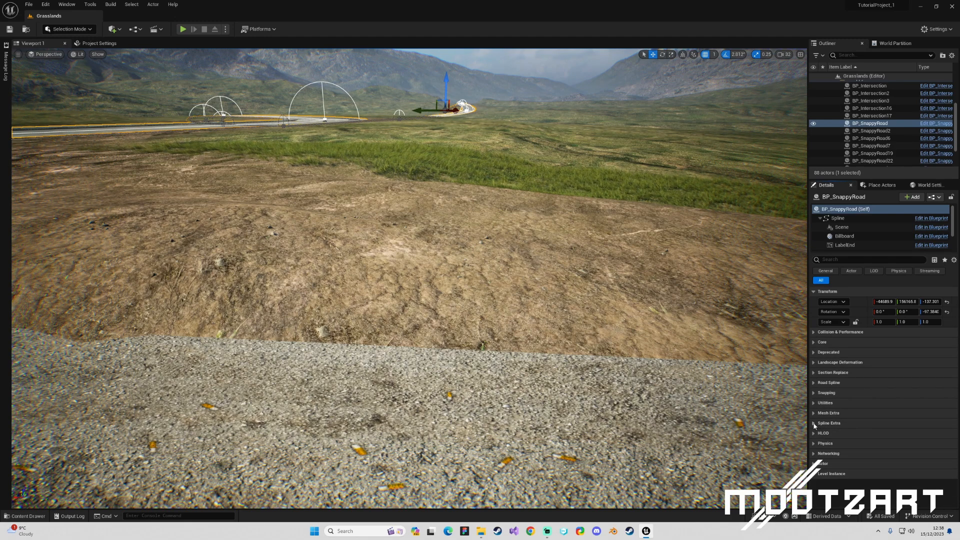
Examine BP_SnappyRoad's Actor settings, including the advanced ones, and collapse the section again.
left_click(814, 464)
scroll(816, 463, "down", 2)
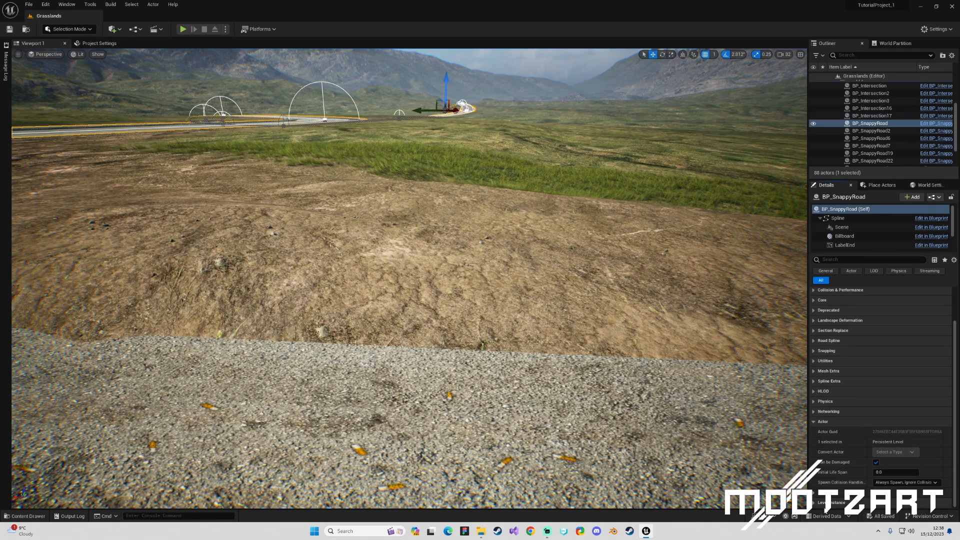
left_click(850, 492)
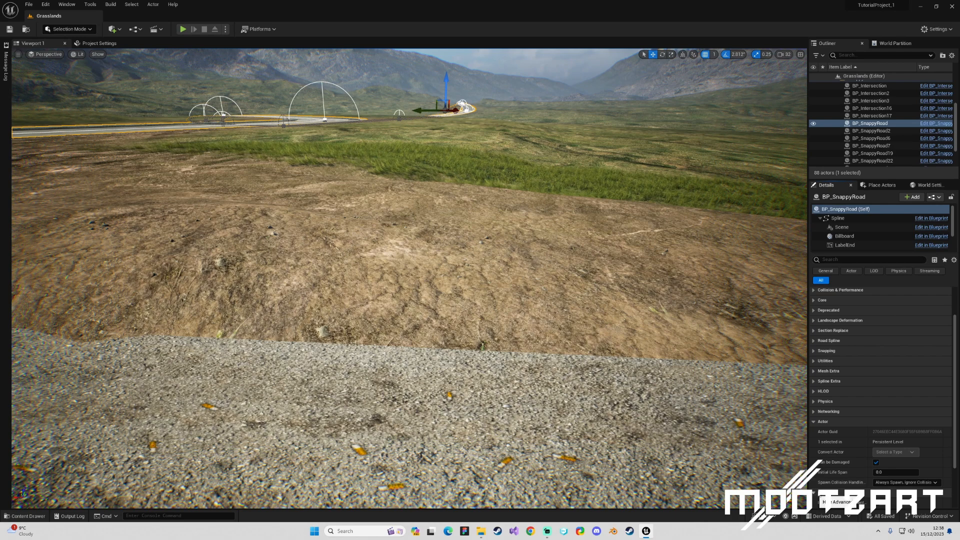
scroll(855, 482, "down", 3)
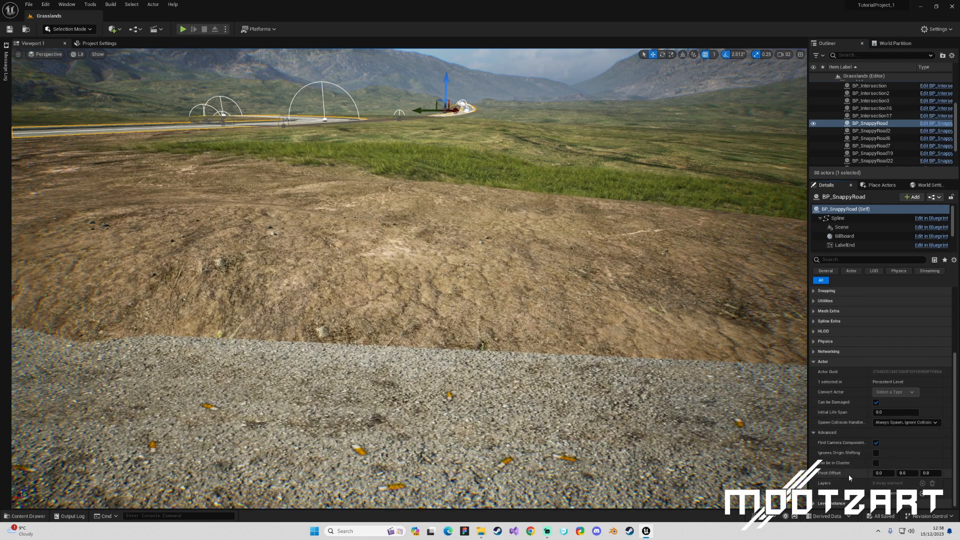
left_click(814, 433)
left_click(812, 422)
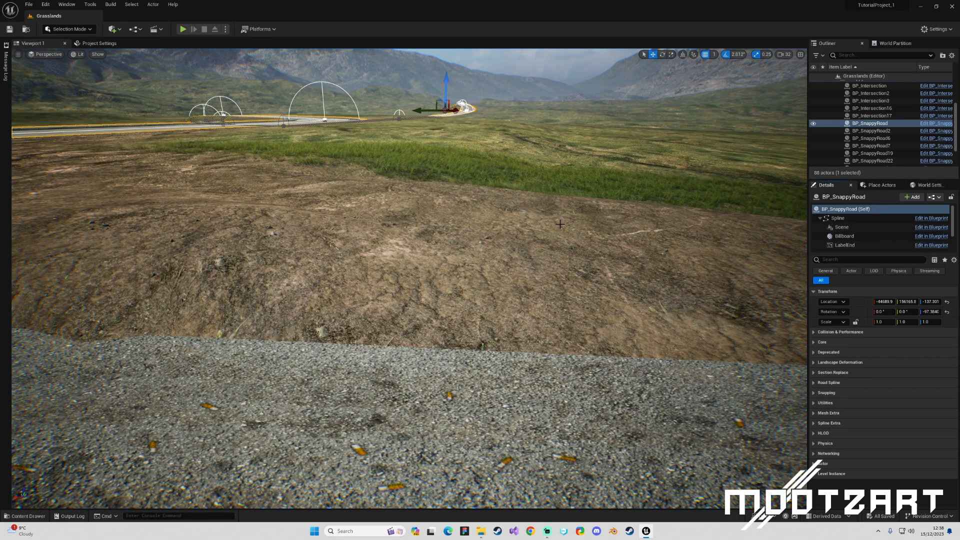
Deselect the road, play the level, run the character from the mud onto the road and along it, and stop the session.
key("Escape")
key("s")
right_click_drag(556, 224, 556, 223)
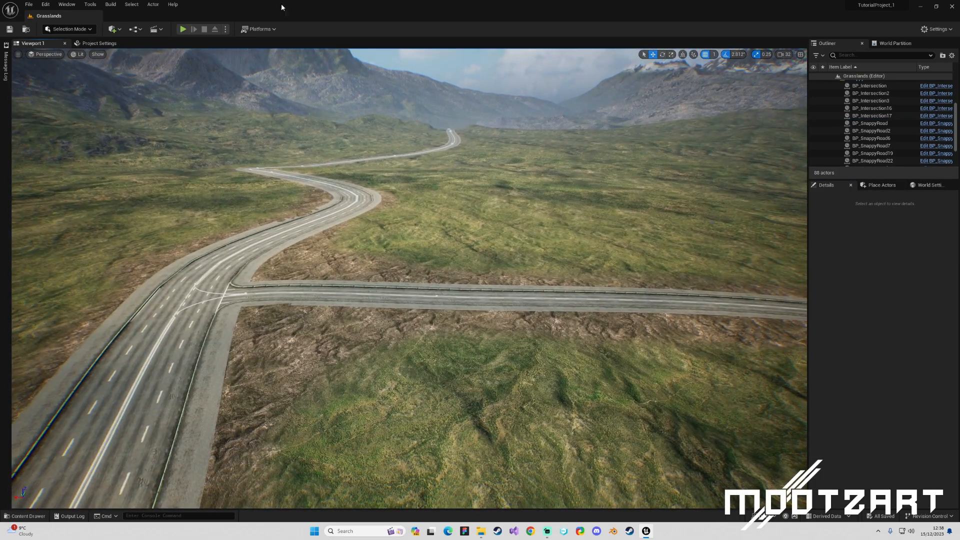
left_click(183, 29)
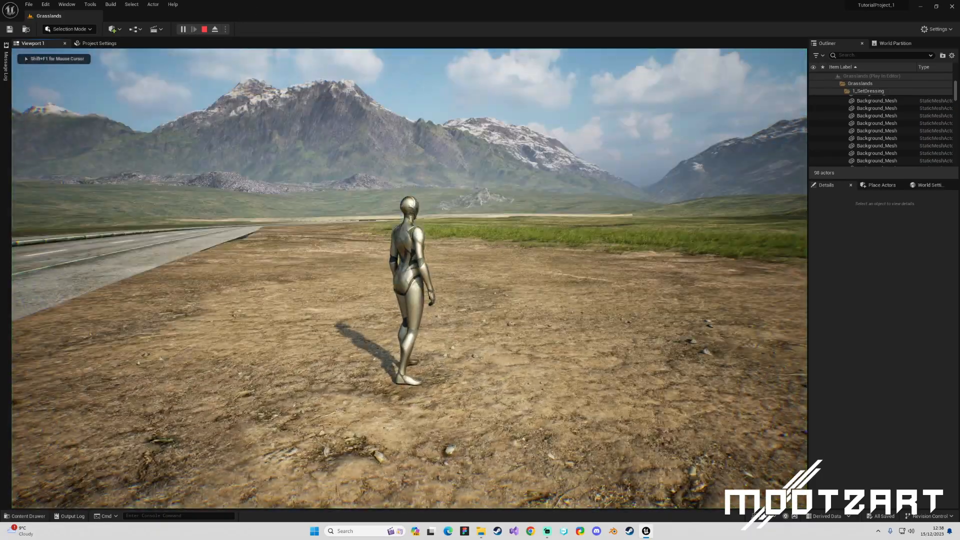
key("w")
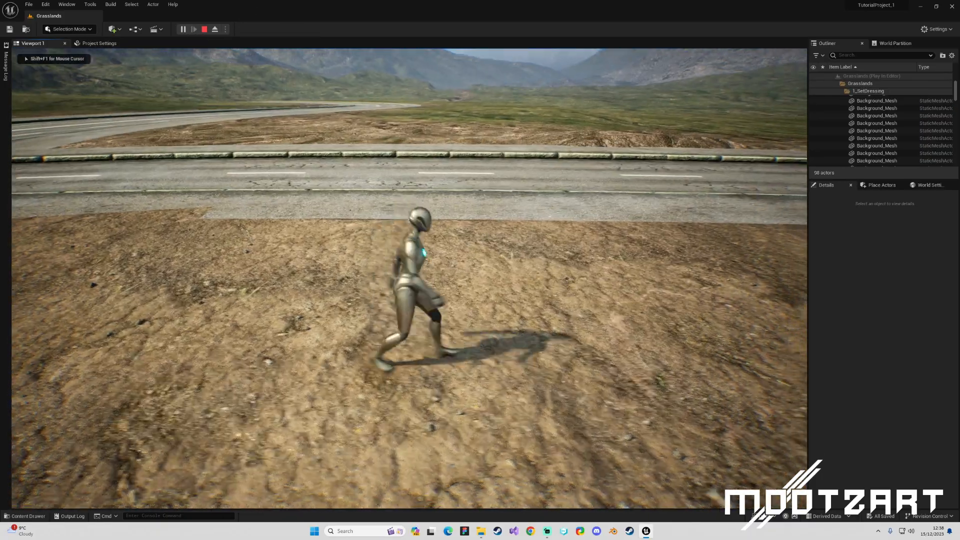
key("w")
key("a")
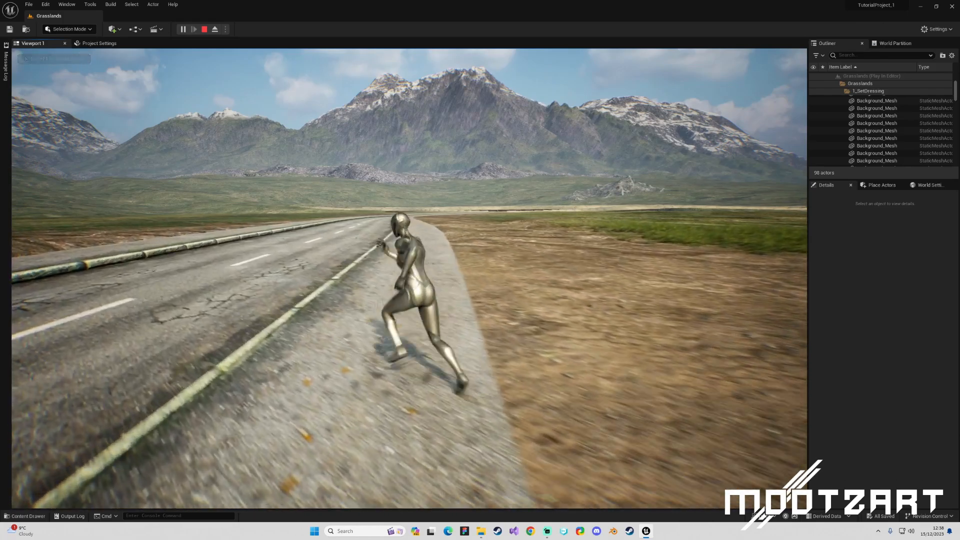
key("w")
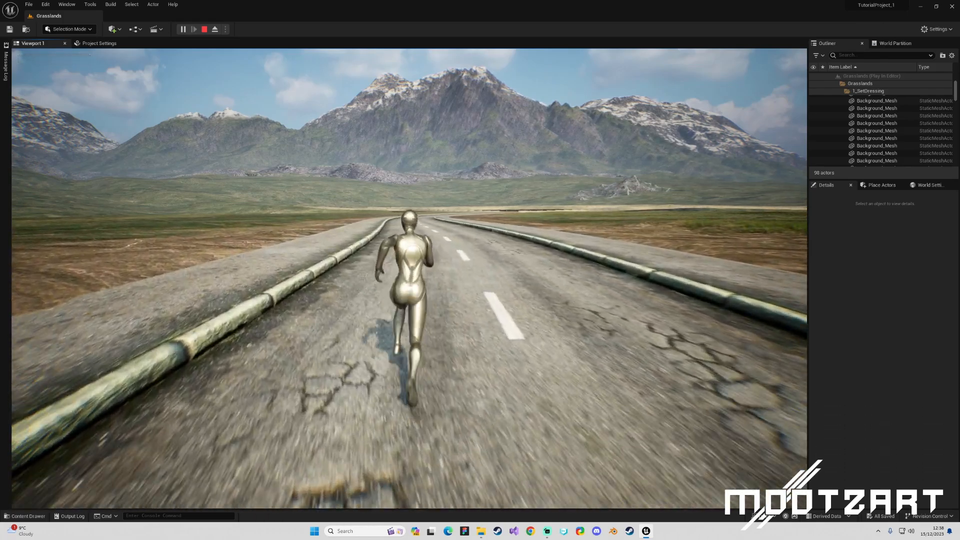
key("Escape")
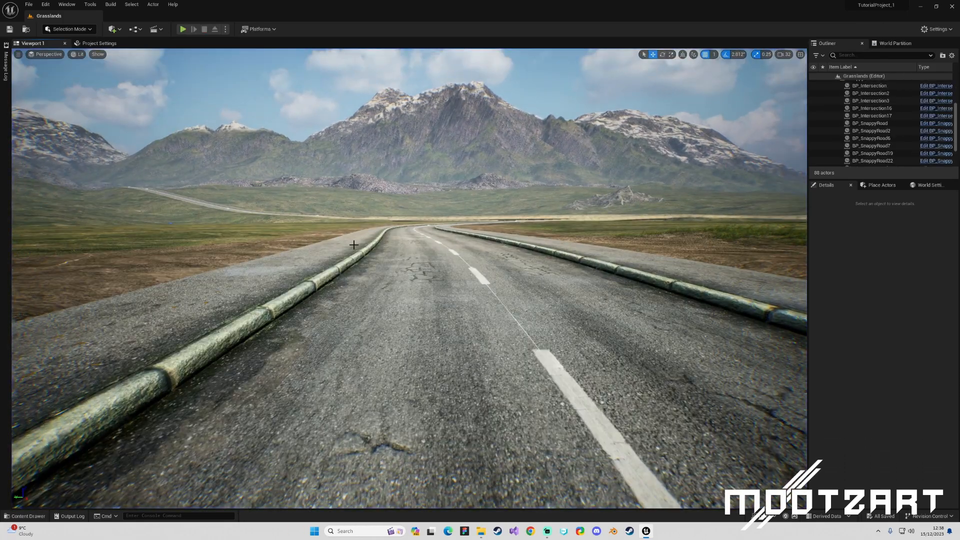
Select the distant road BP_SnappyRoad2 and examine its Core, Landscape Deformation and Spline Extra settings, collapsing each section again.
scroll(354, 245, "down", 10)
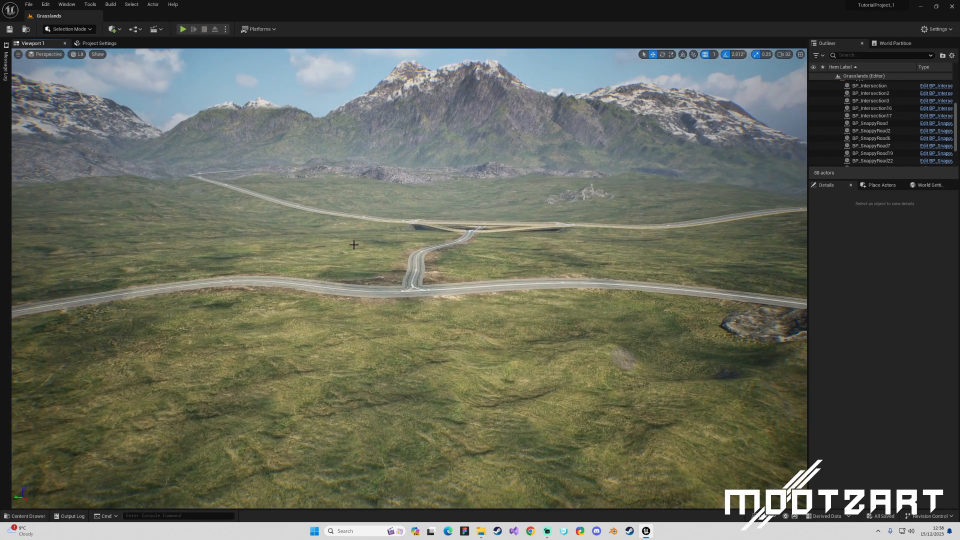
left_click(378, 219)
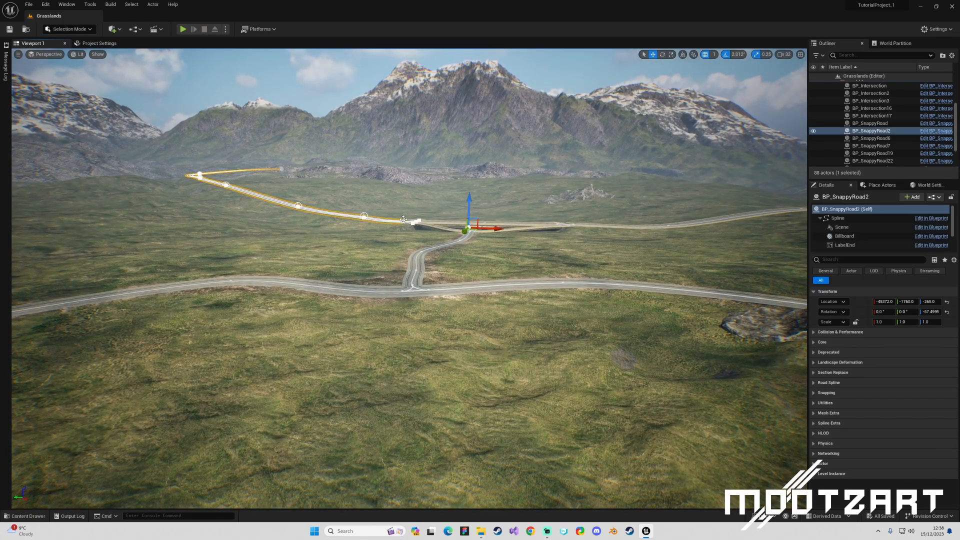
left_click(813, 343)
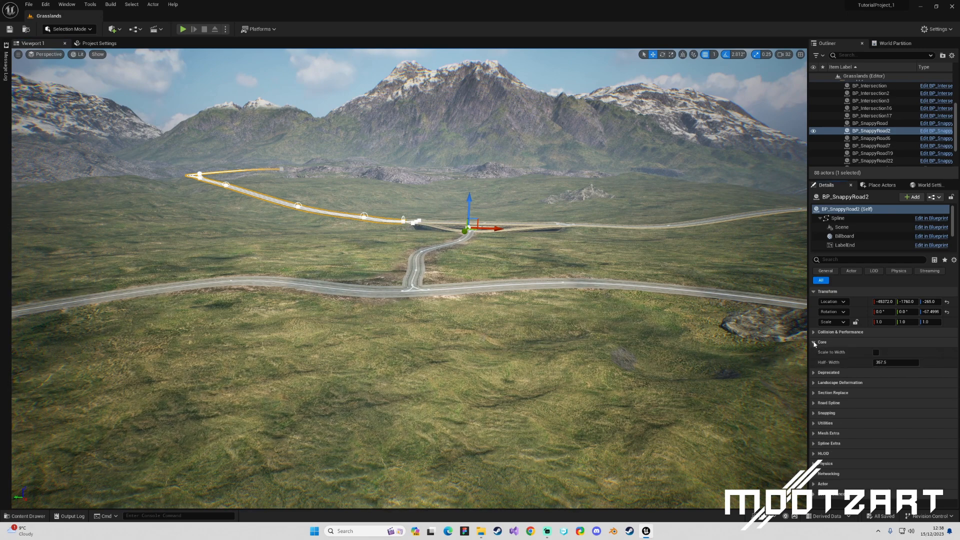
left_click(813, 343)
left_click(814, 362)
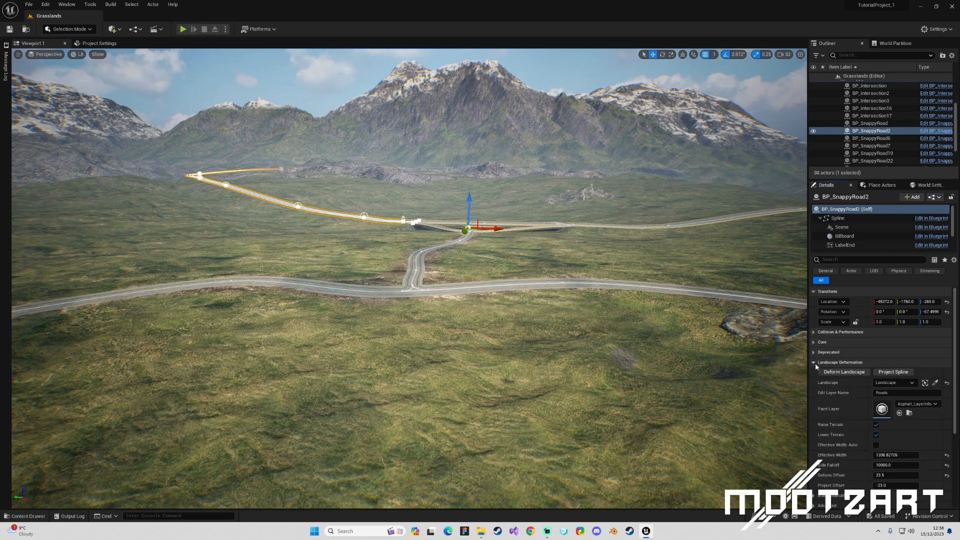
left_click(814, 362)
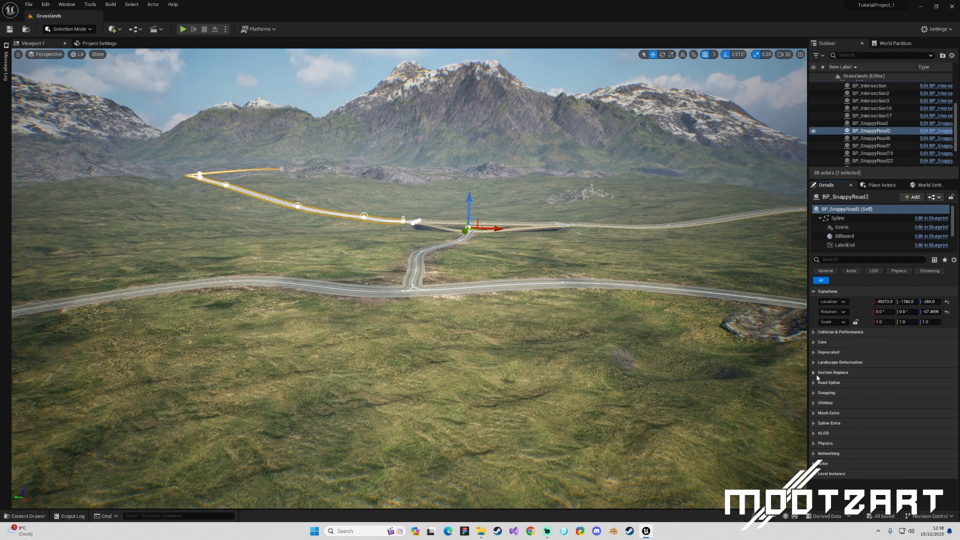
left_click(813, 424)
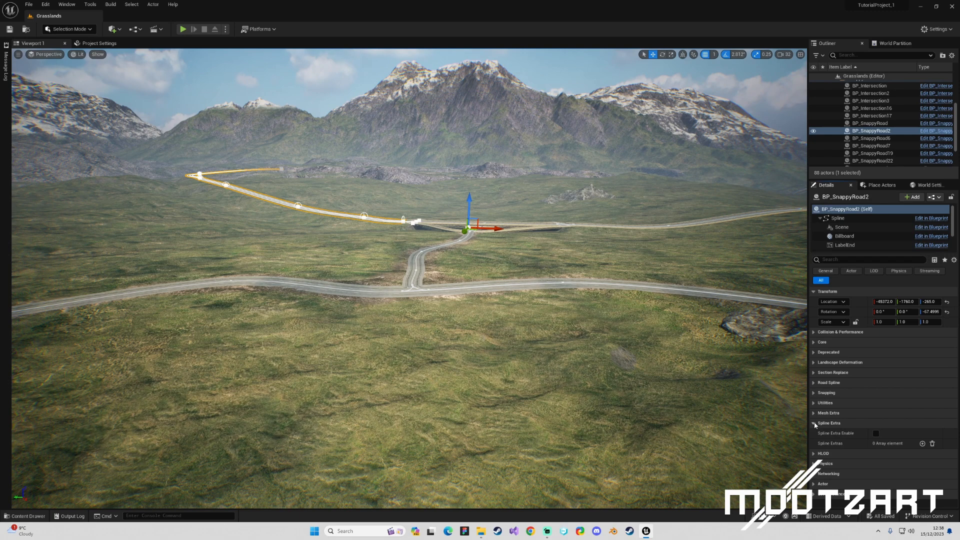
left_click(814, 424)
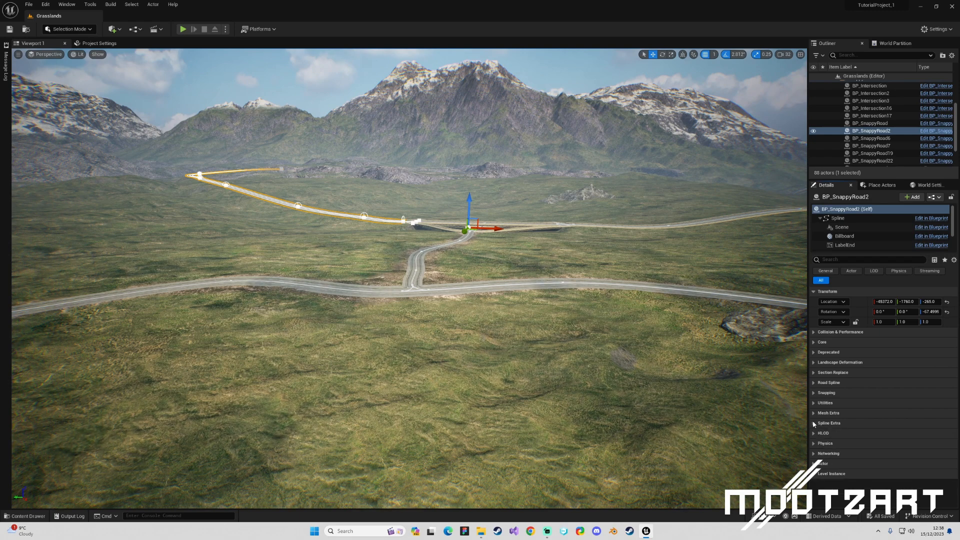
Expand BP_SnappyRoad2's Road Spline section and its advanced settings to expose Max Draw Distance.
left_click(815, 383)
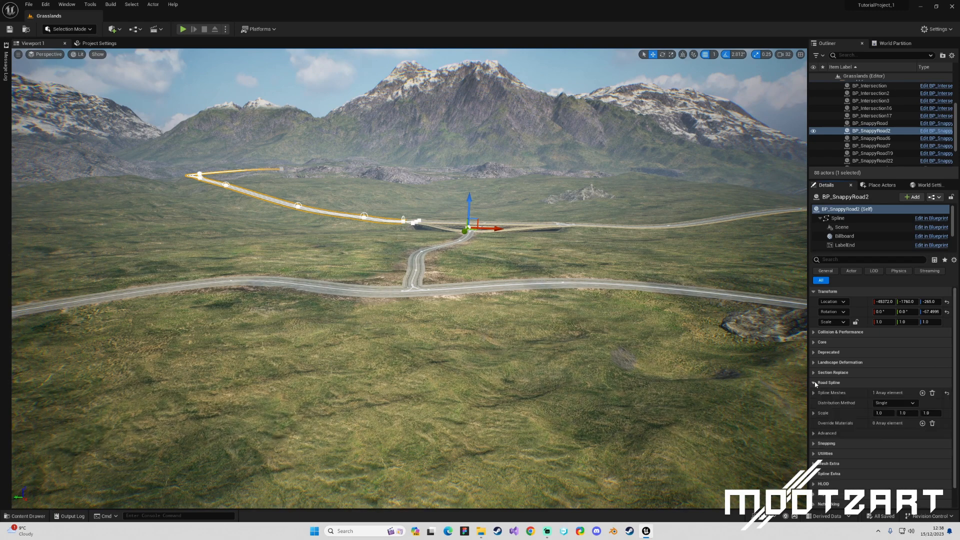
left_click(813, 433)
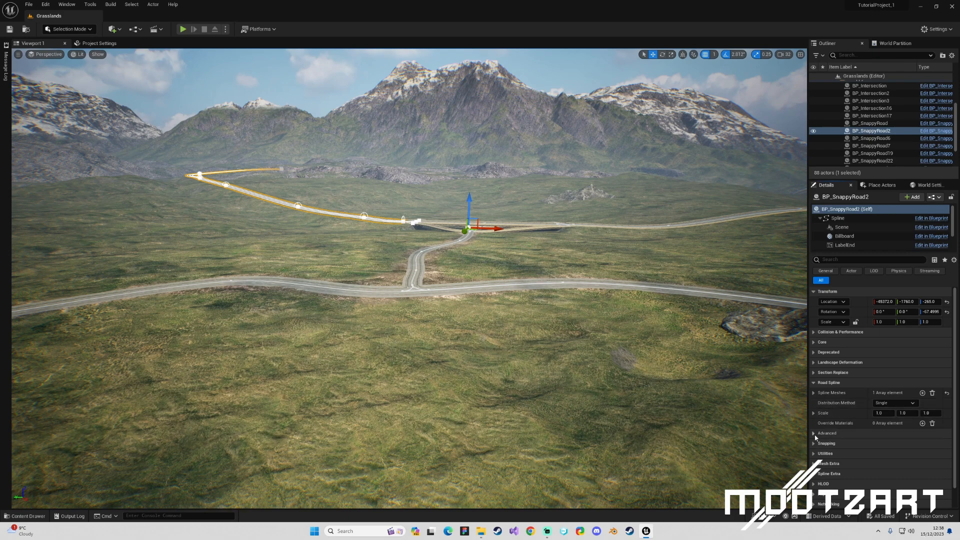
scroll(907, 428, "down", 3)
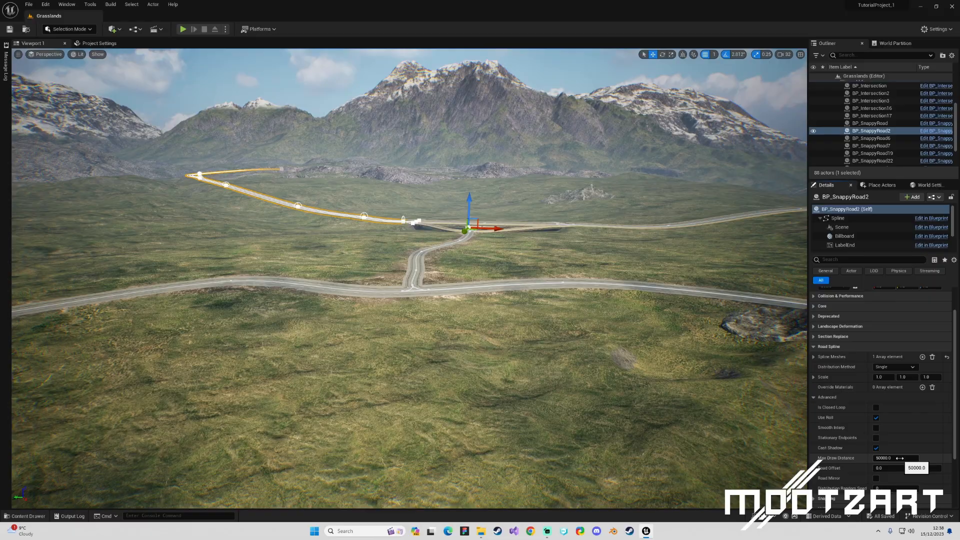
Select the far road BP_SnappyRoad beyond the main road, change its Max Draw Distance and save the level.
right_click_drag(606, 288, 430, 315)
key("d")
key("w")
right_click_drag(440, 235, 452, 207)
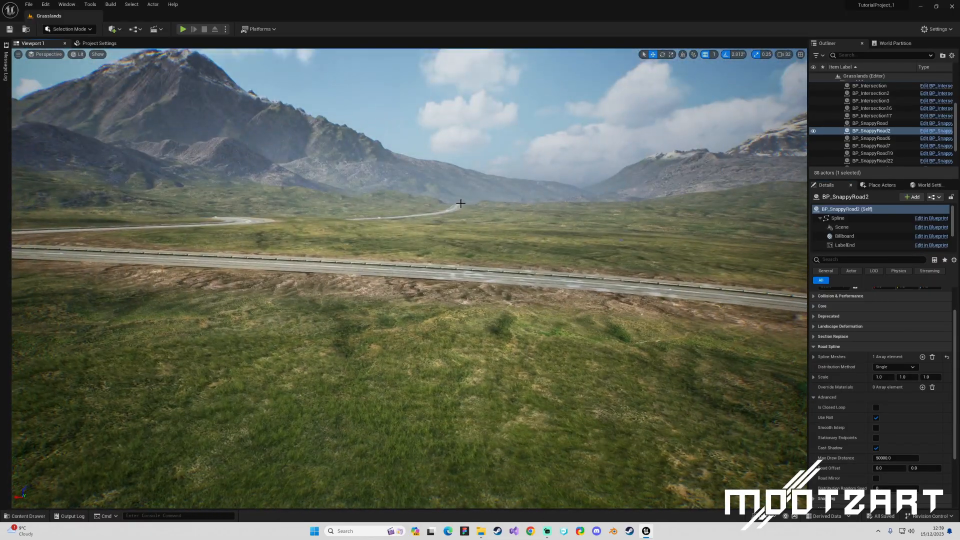
left_click(453, 207)
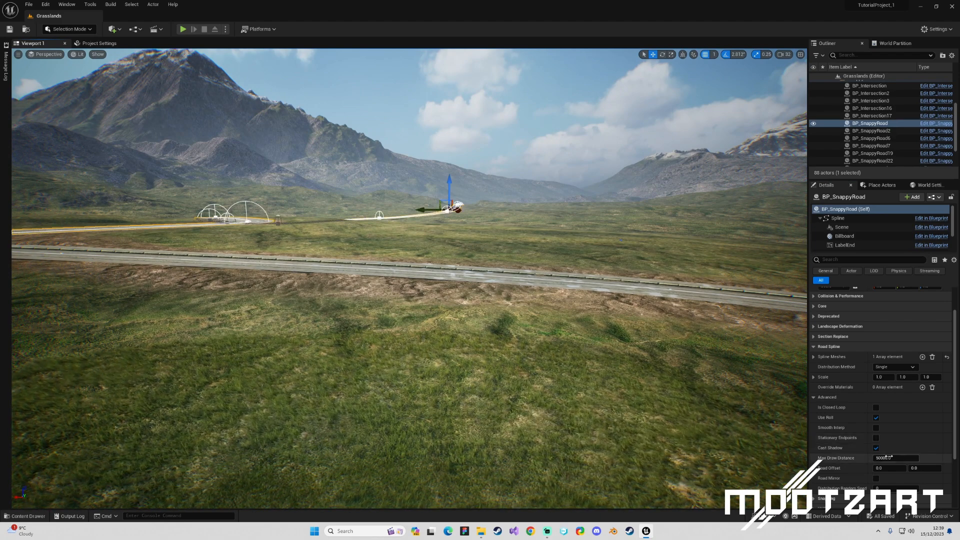
left_click(891, 457)
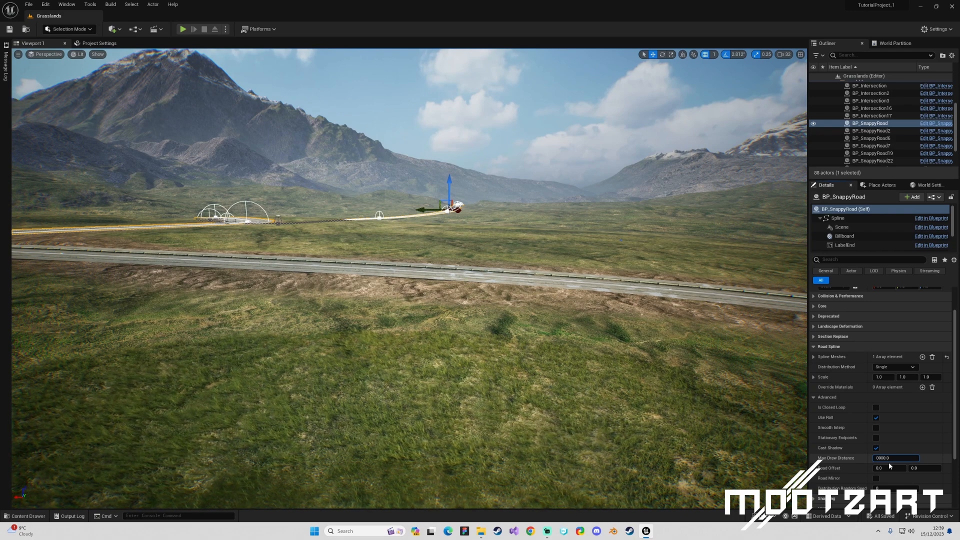
key("Return")
key("ctrl+s")
Play the level, check from the character's view how the distant roads are drawn, and stop the session.
key("Escape")
key("alt+p")
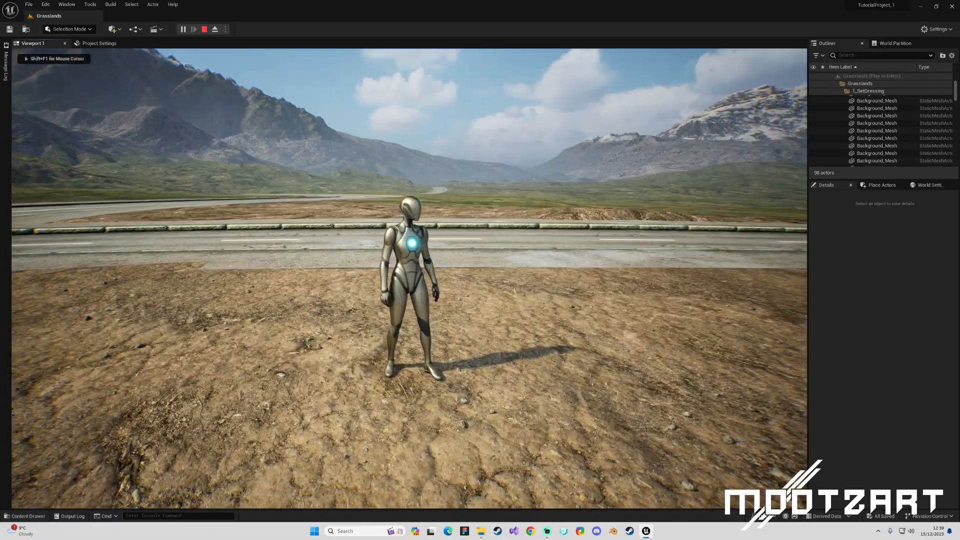
key("w")
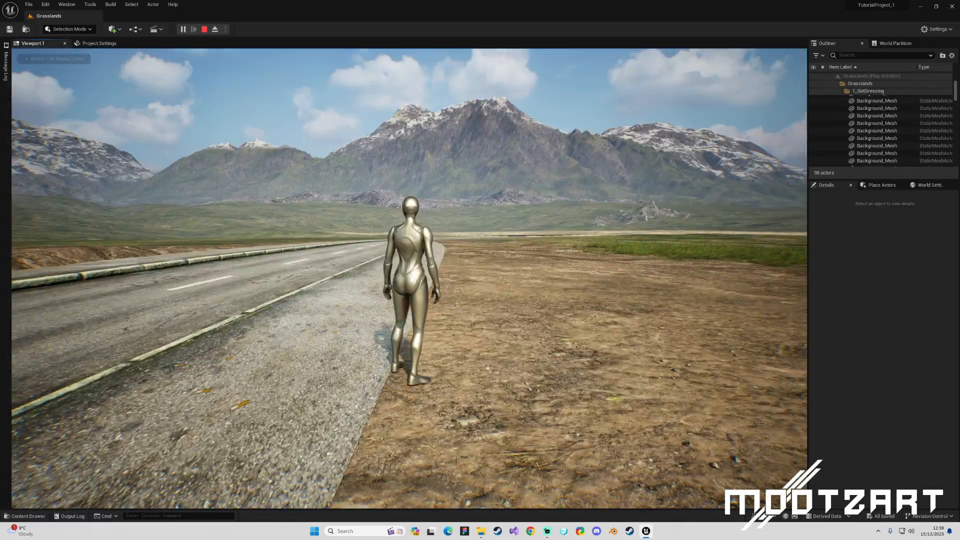
key("Escape")
Set BP_SnappyRoad's Max Draw Distance to 100000 and save the level.
mouse_move(428, 262)
right_mouse_down()
mouse_move(280, 262)
mouse_move(295, 264)
right_mouse_up()
key("w")
key("d")
left_click(882, 458)
key("Return")
key("Return")
key("ctrl+s")
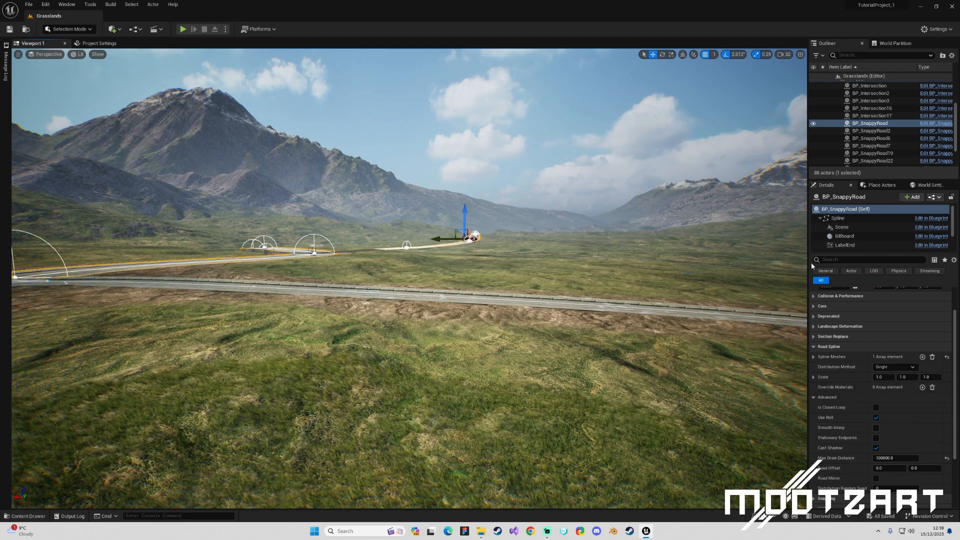
Select the distant hillside road BP_SnappyRoad2, set its Max Draw Distance to 100000 and save the level.
right_click_drag(580, 226, 698, 209)
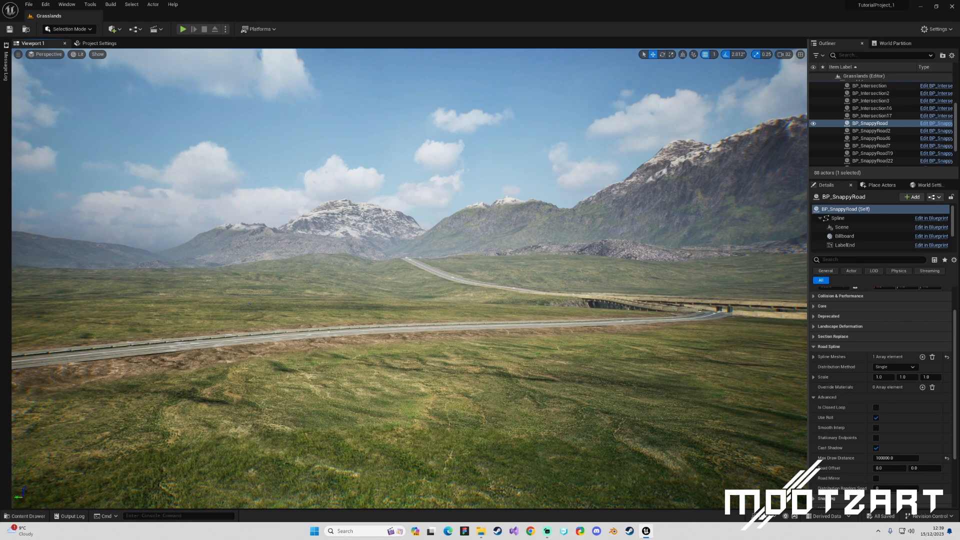
left_click(555, 292)
left_click(879, 458)
left_click(878, 459)
key("BackSpace")
key("Return")
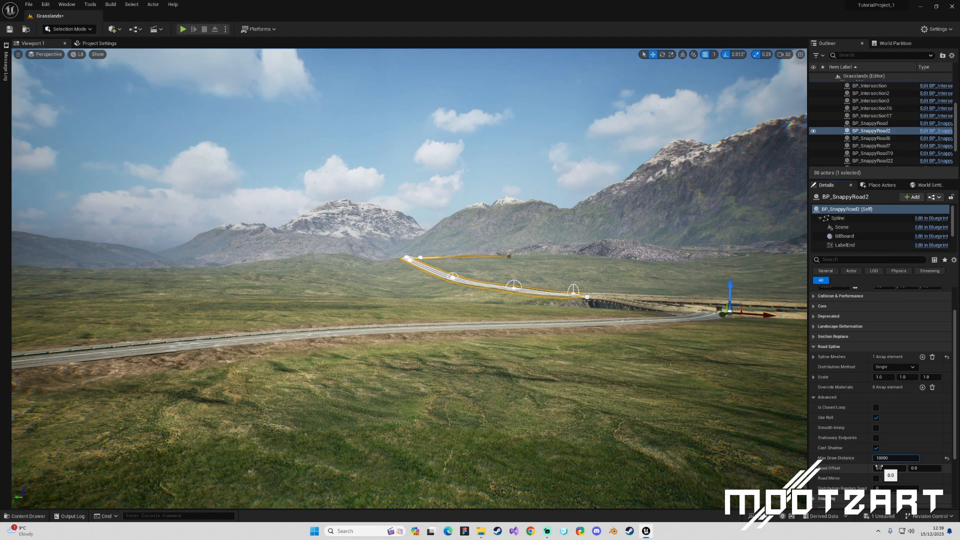
type("0")
key("Return")
key("ctrl+s")
Select the far road BP_SnappyRoad22, set its Max Draw Distance to 100000 and save the level.
right_click_drag(526, 331, 525, 331)
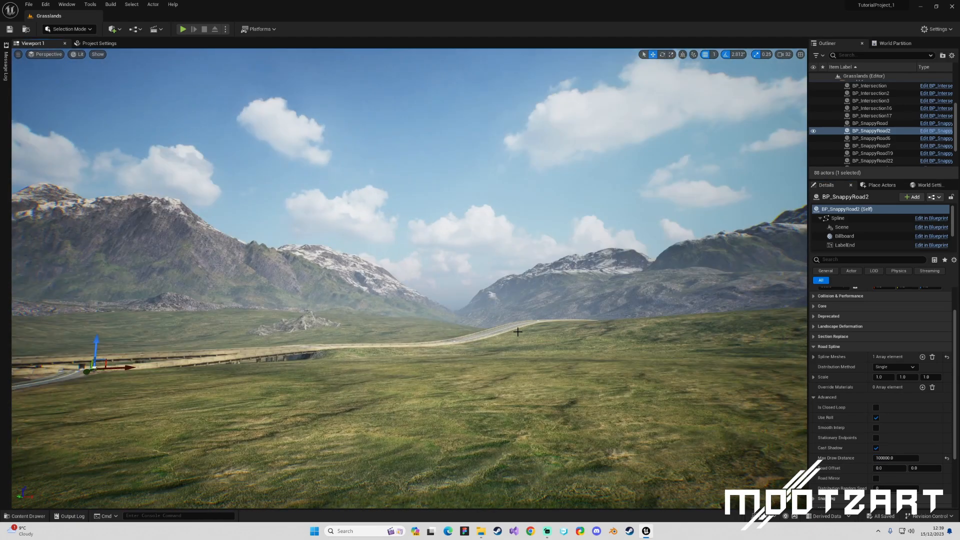
left_click(526, 331)
left_click(894, 458)
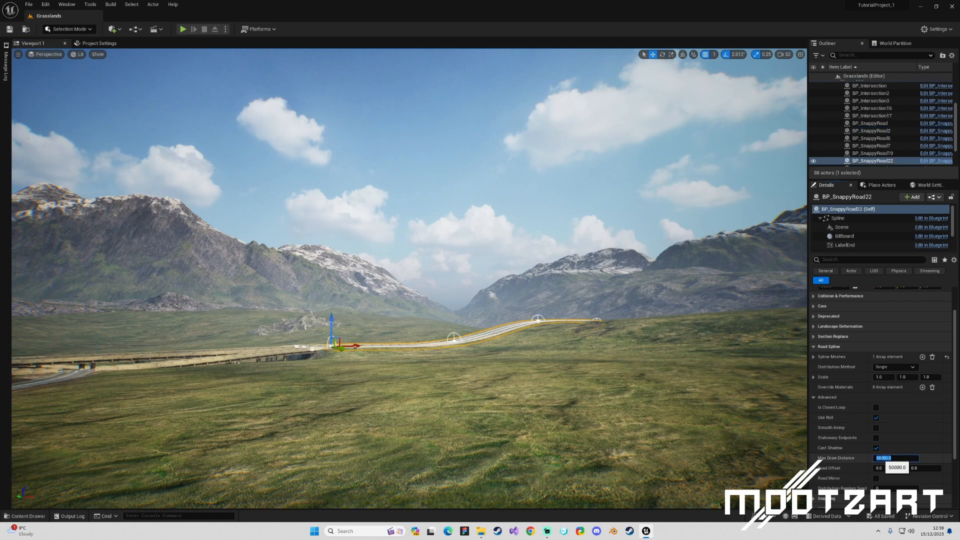
left_click(881, 458)
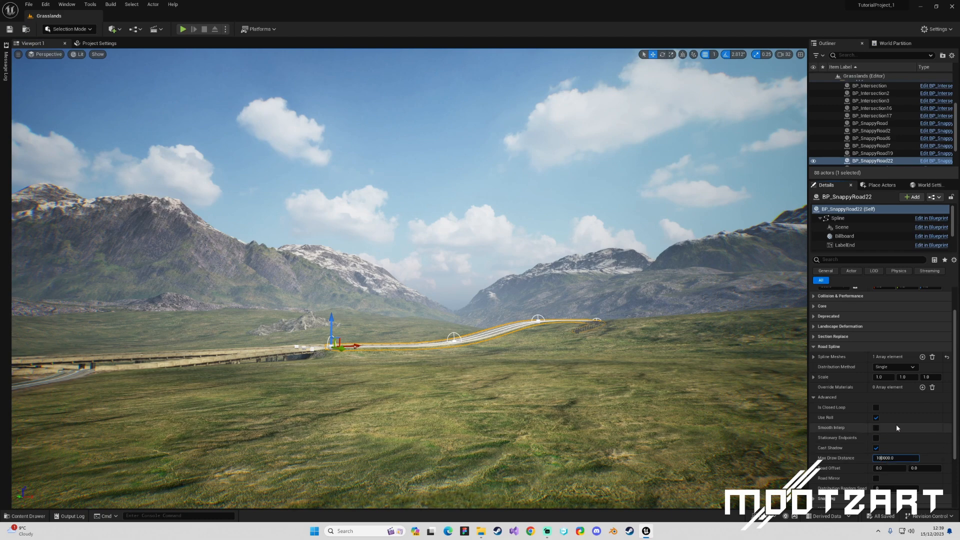
key("Return")
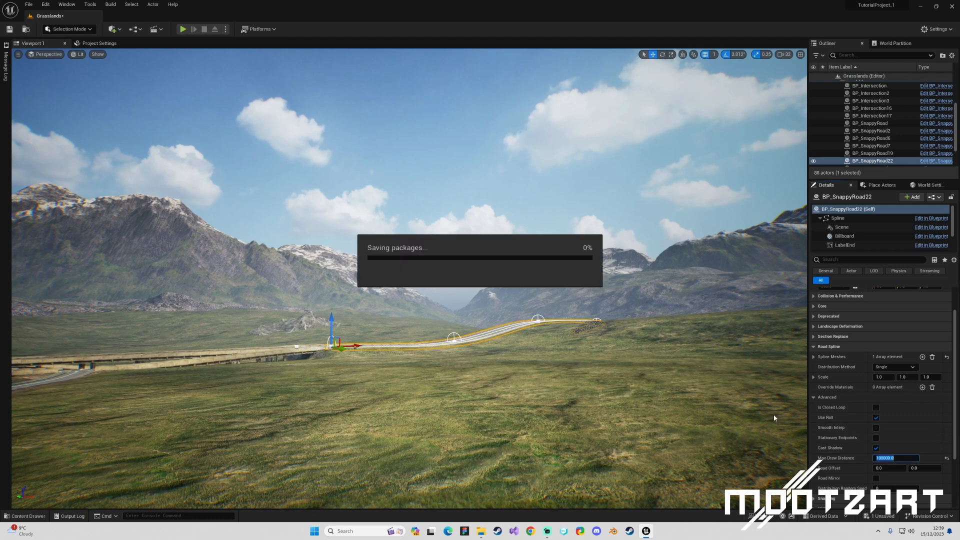
Play the level, run the character toward the road while viewing the distant roads, and stop the session.
left_click(183, 29)
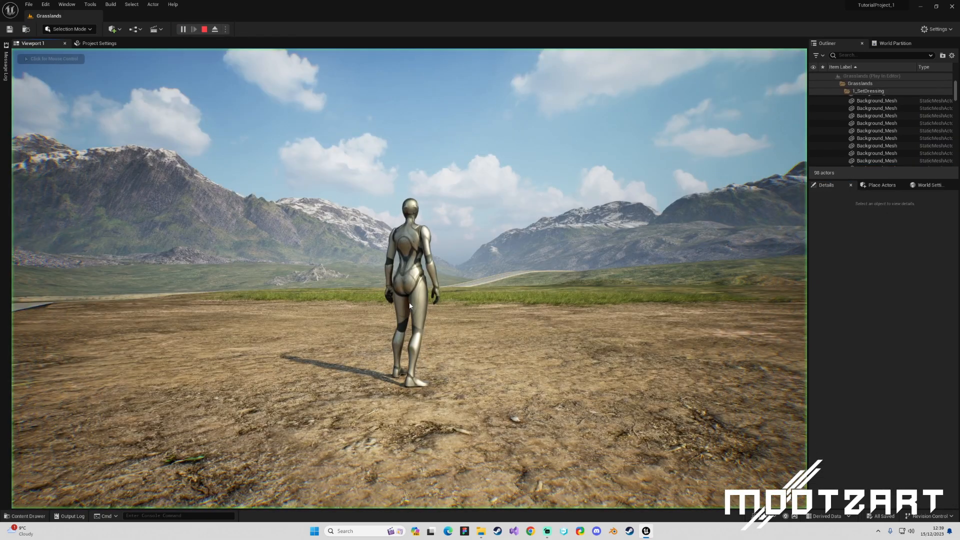
key("w")
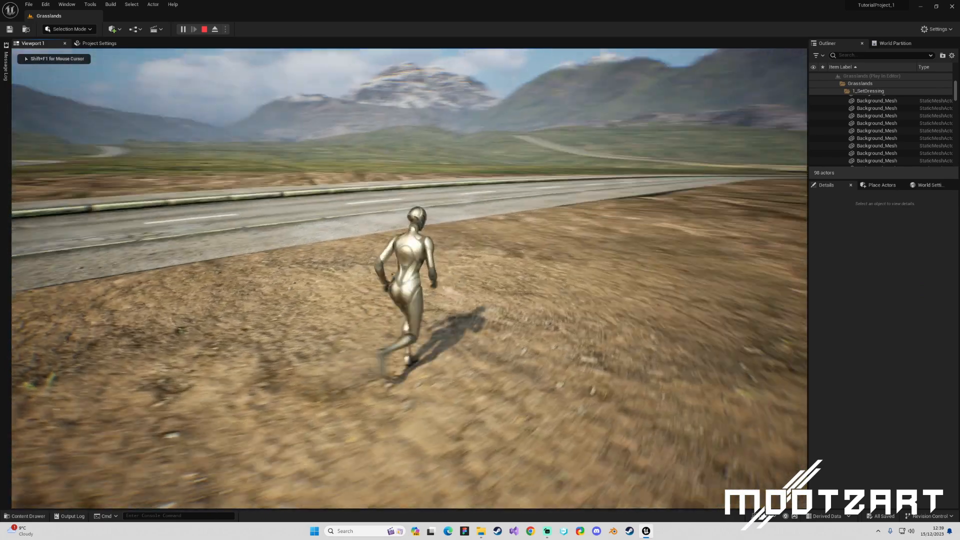
key("Escape")
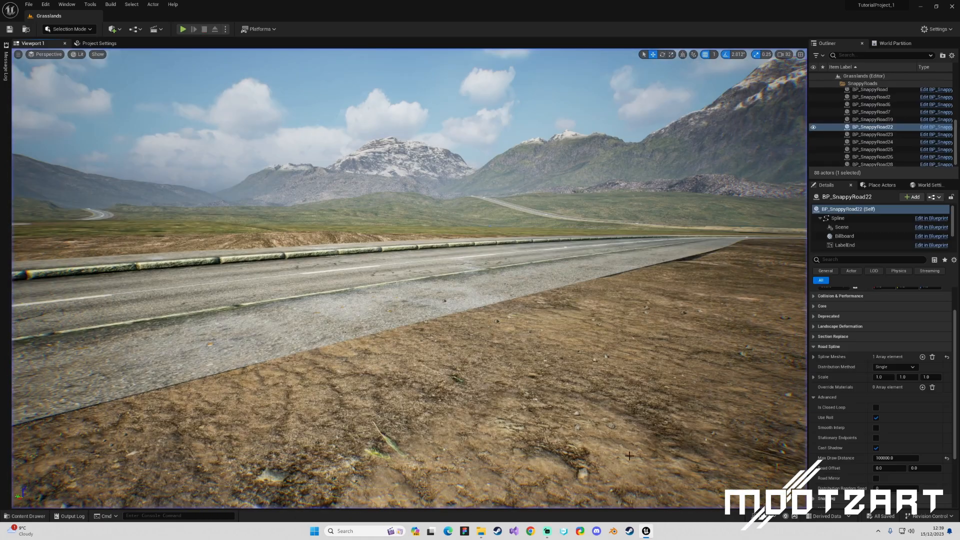
Select BP_SnappyRoad2 on the distant hillside and set its Max Draw Distance to 200000.
left_click(534, 212)
left_click(885, 458)
left_click(878, 457)
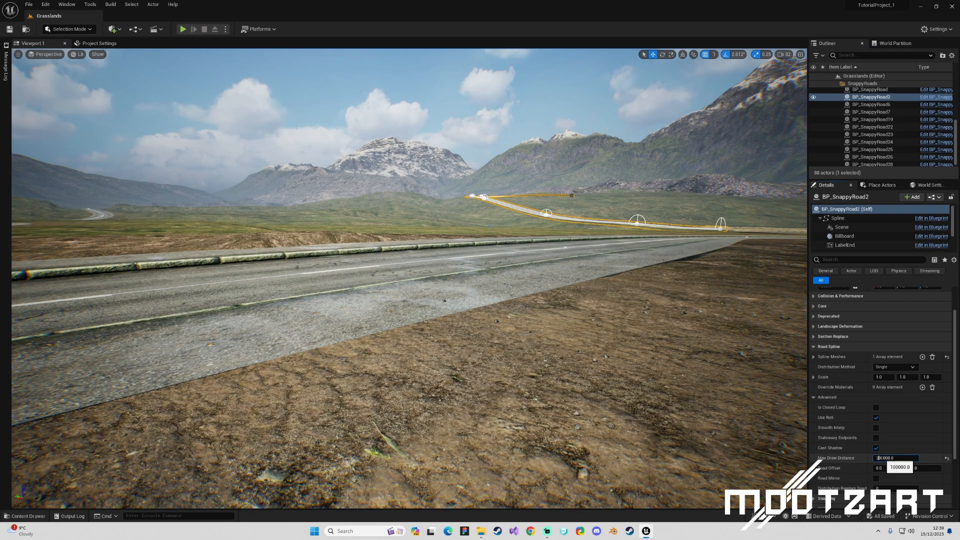
type("2")
key("Return")
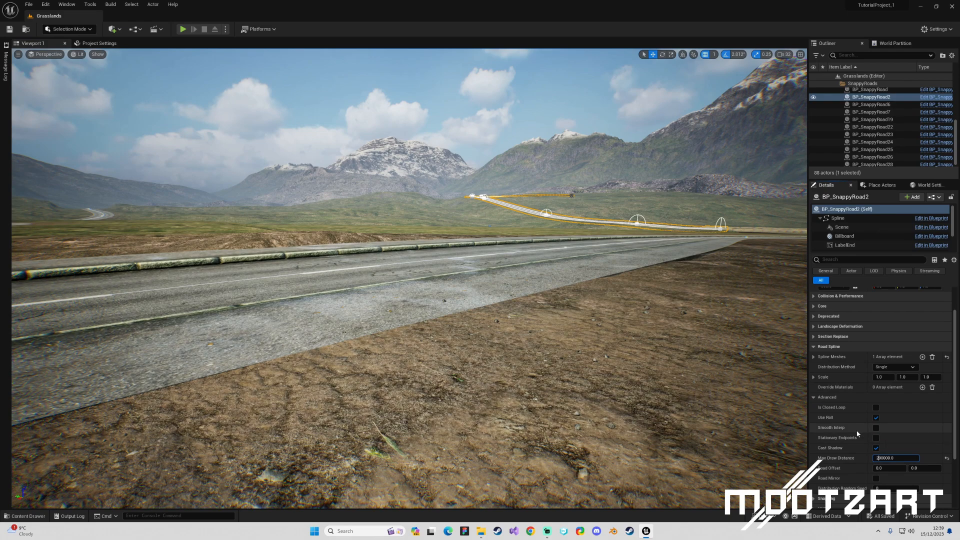
Play the level and run the character onto and along the road, jumping near the junction and viewing the distant roads.
left_click(183, 29)
left_click(431, 268)
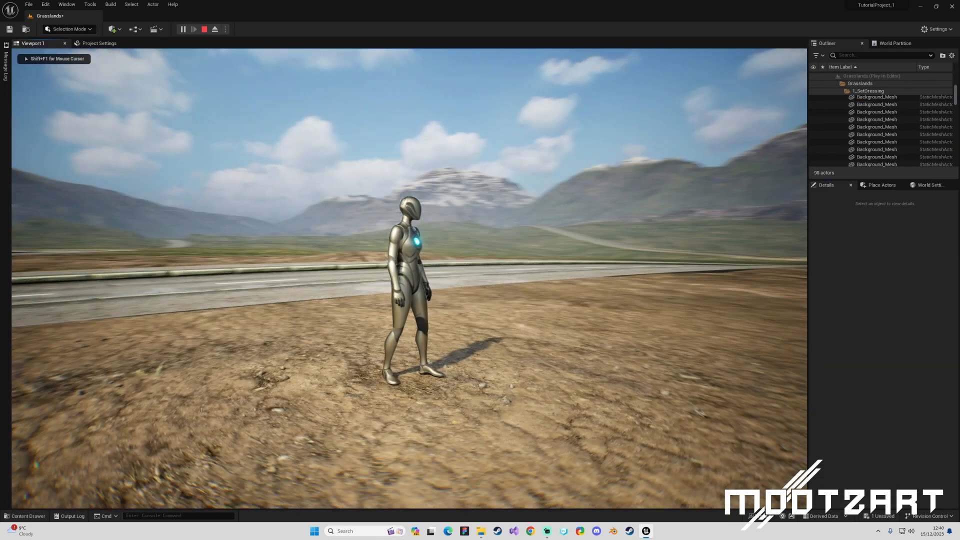
key("a")
key("w")
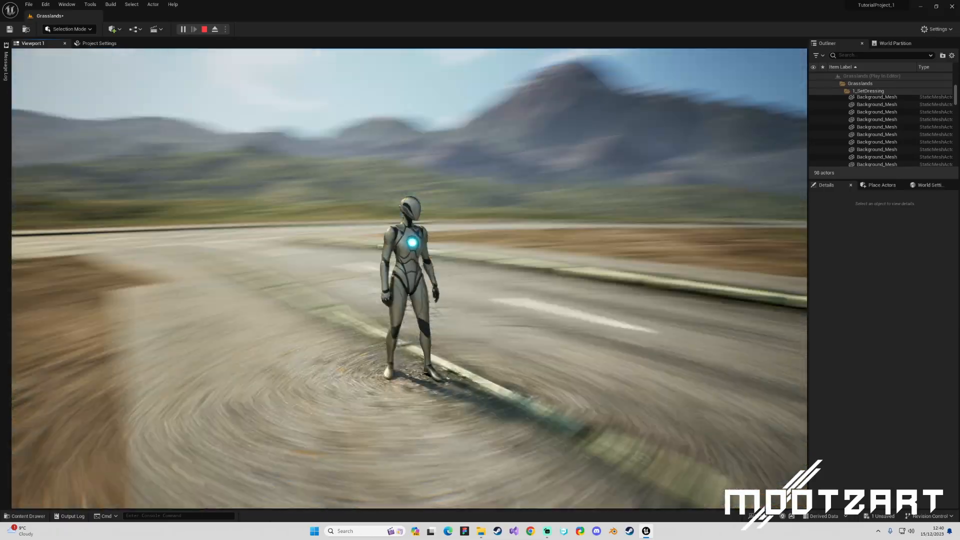
key("a")
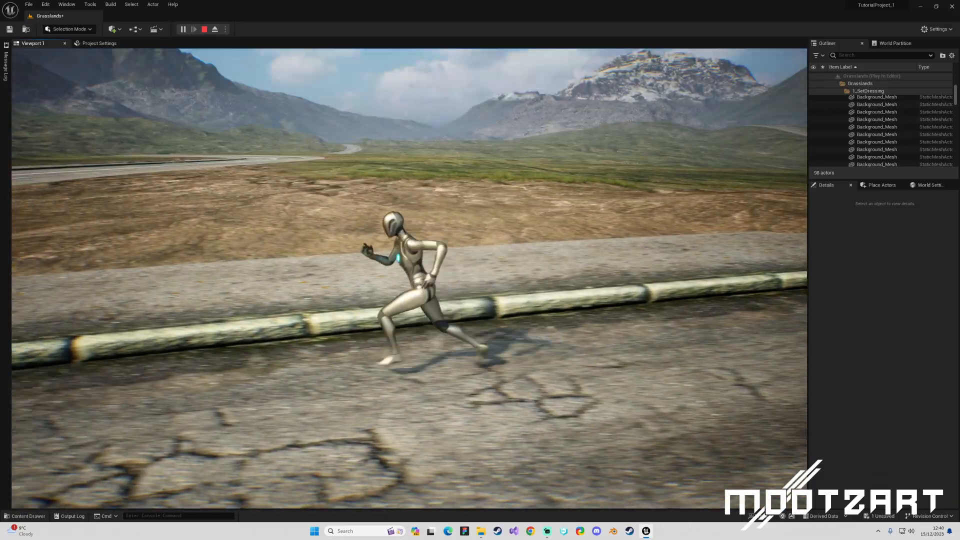
key("a")
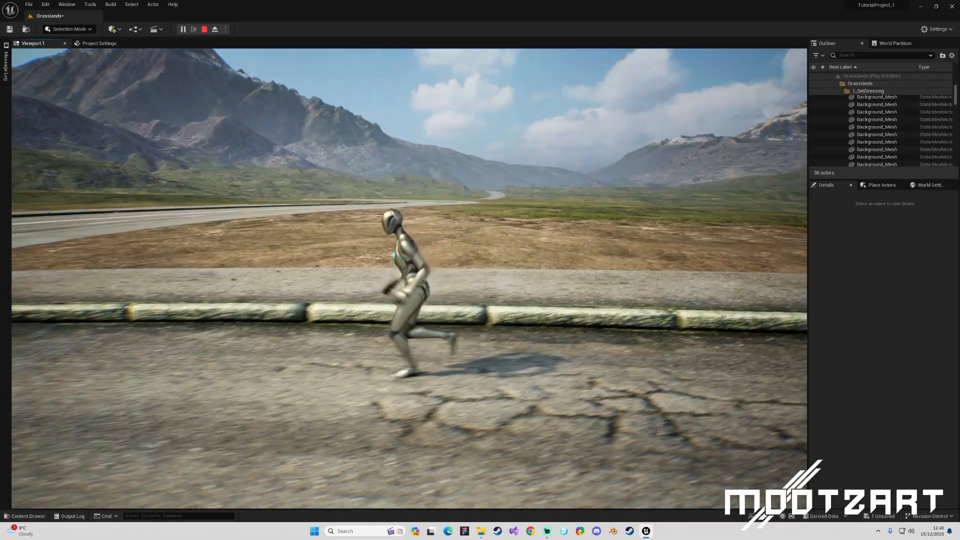
key("space")
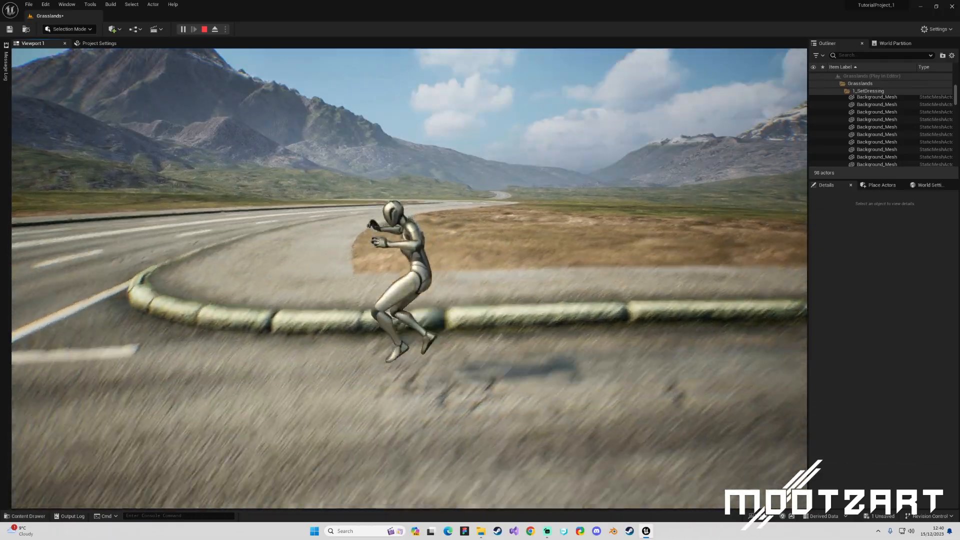